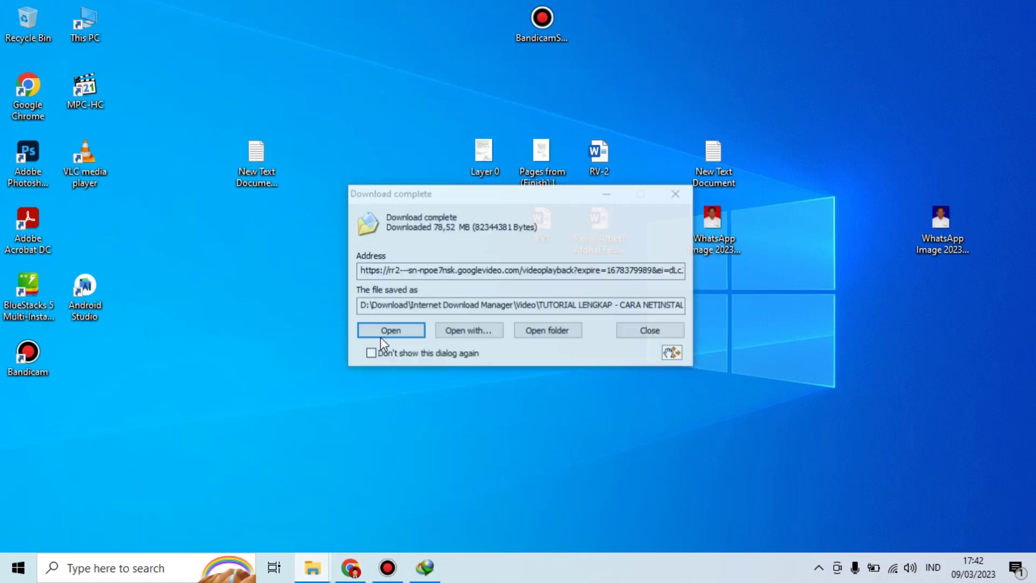
Copy the winbox64 file from the D:\upgrade mikrotik folder
left_click(650, 331)
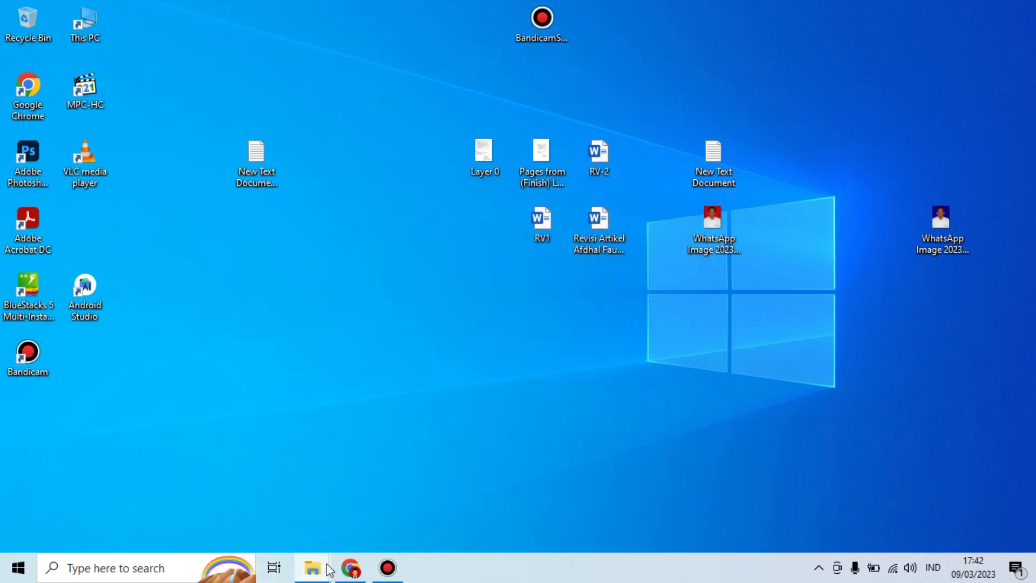
mouse_move(305, 551)
left_click(275, 529)
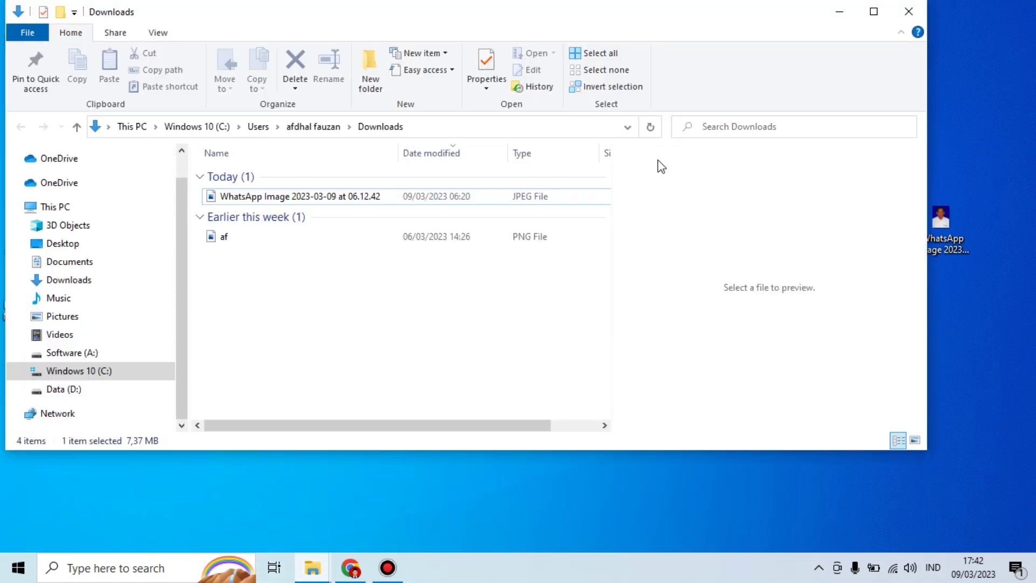
left_click(909, 11)
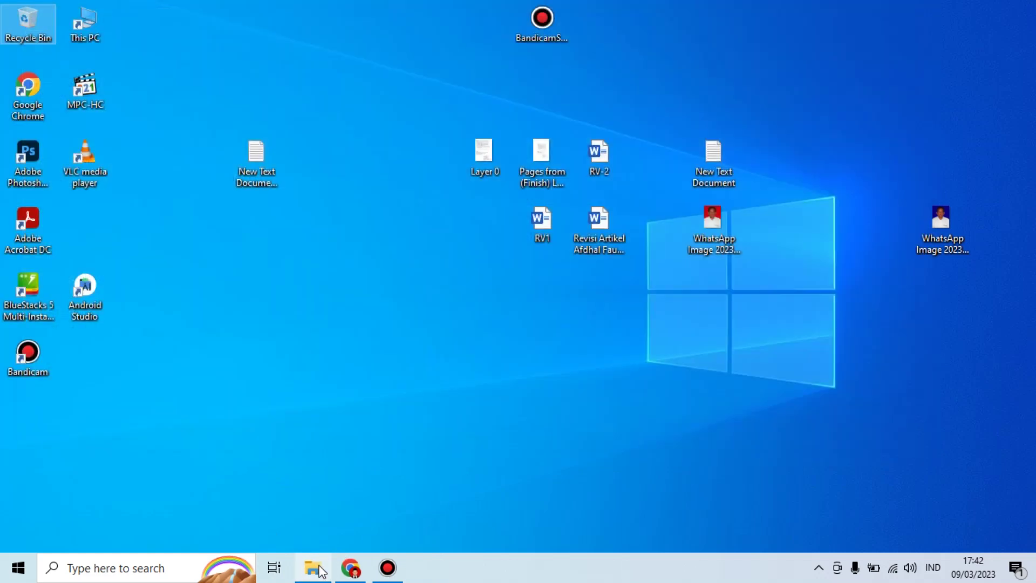
double_click(254, 157)
left_click(309, 260)
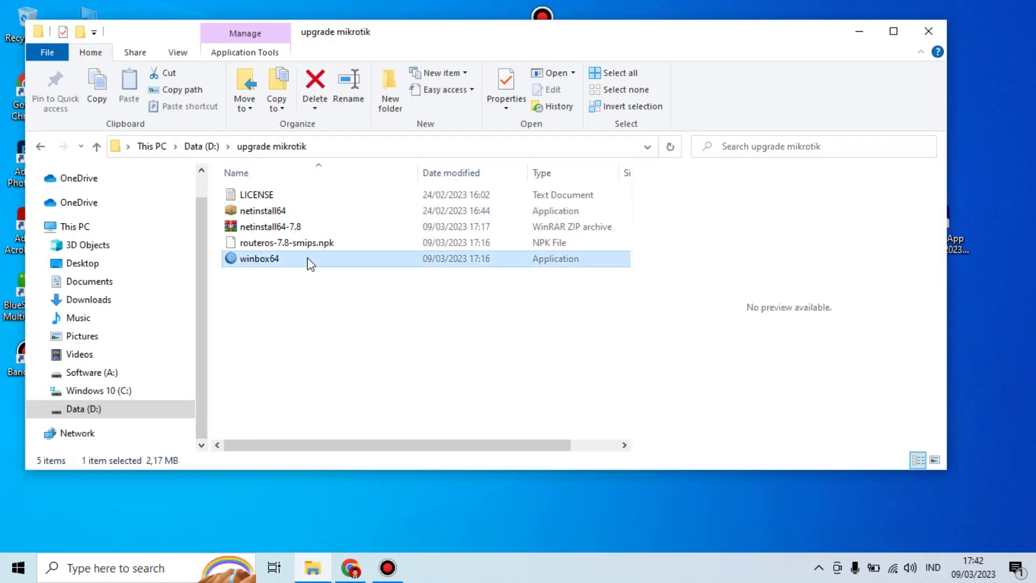
right_click(311, 263)
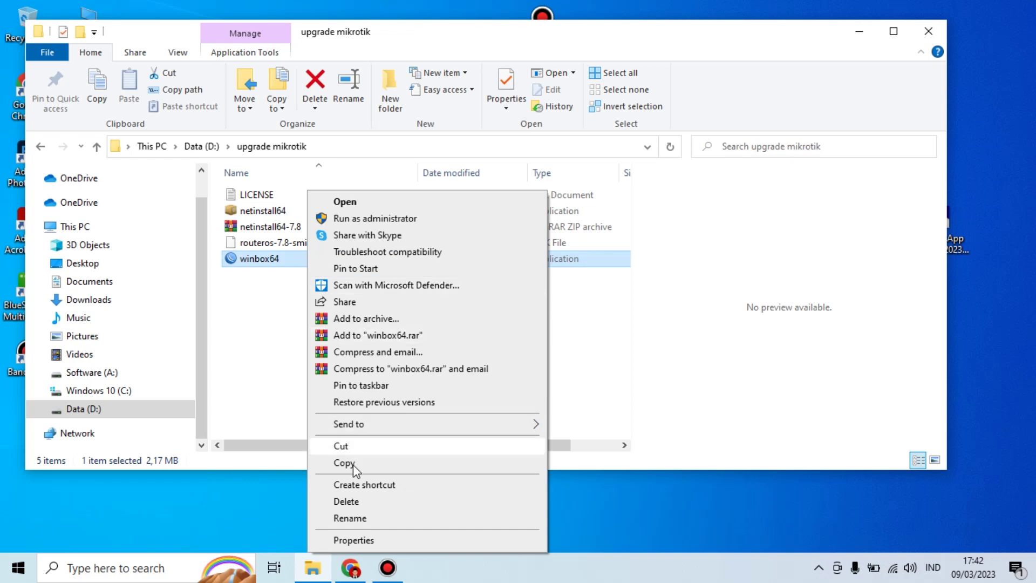
left_click(352, 465)
Paste winbox64 onto the desktop and place it beside Adobe Acrobat DC
left_click_drag(747, 18, 812, 40)
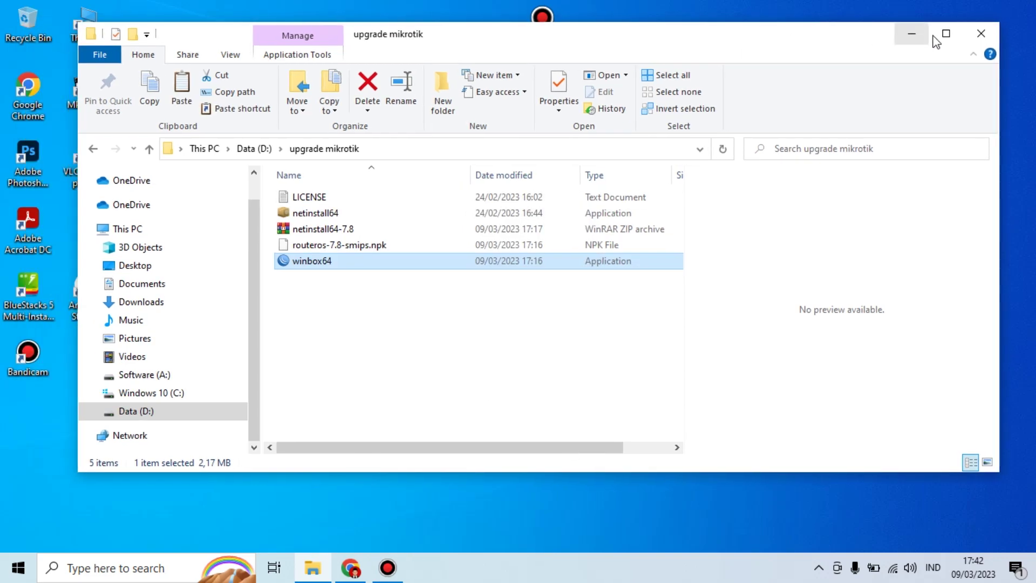
left_click(942, 34)
key("super+d")
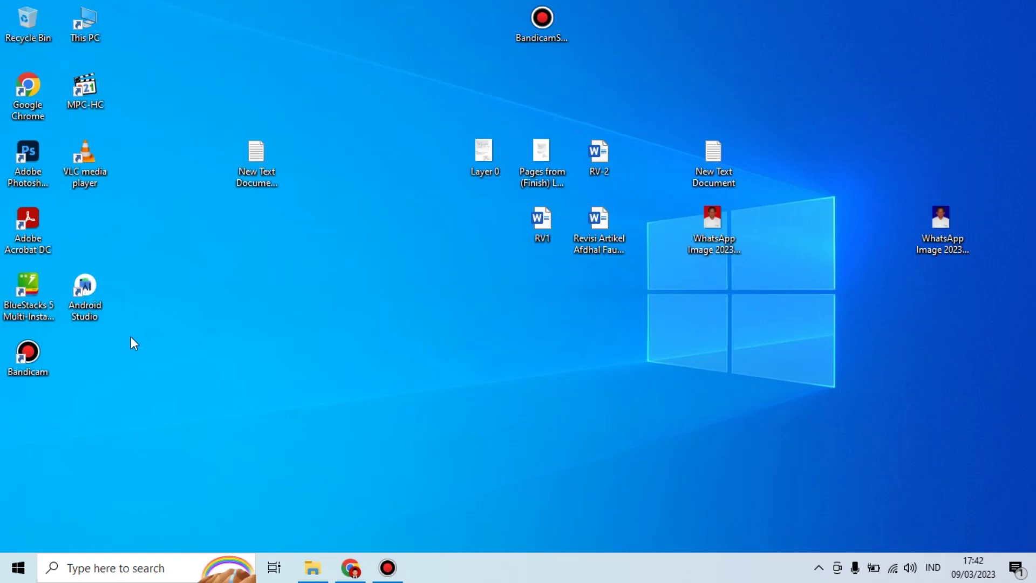
right_click(121, 339)
left_click(186, 405)
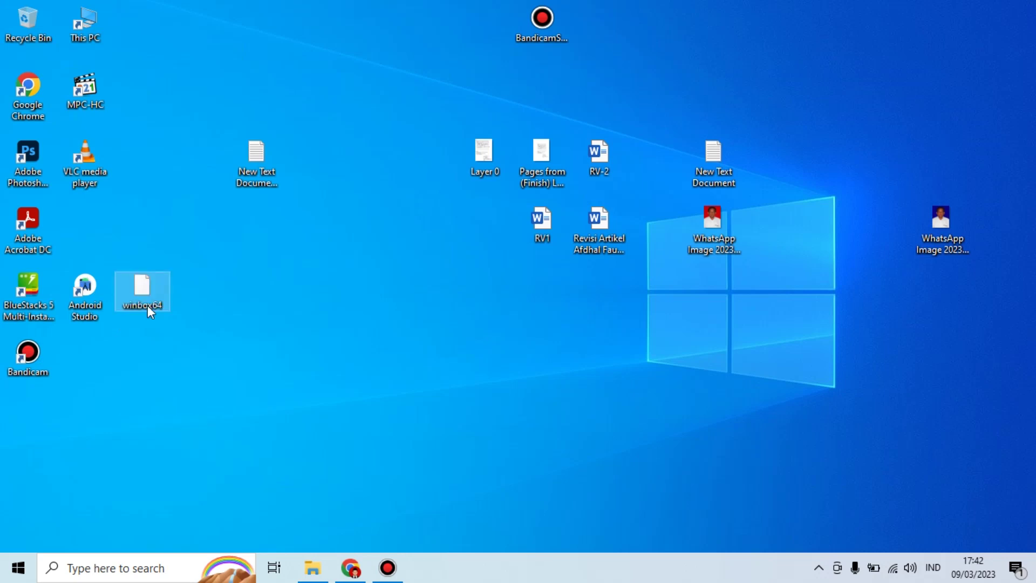
left_click_drag(152, 291, 81, 227)
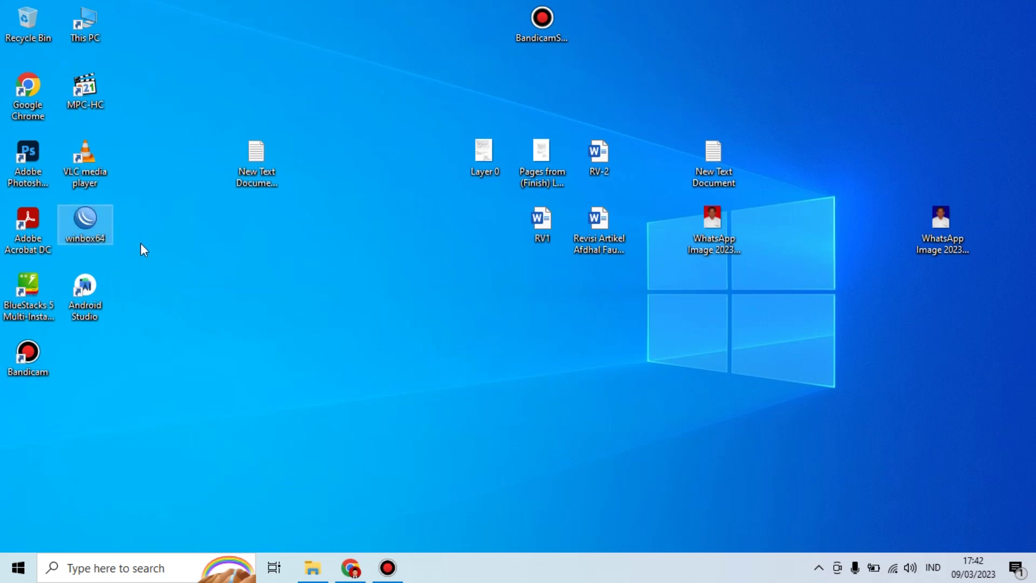
Launch WinBox, allow it through the firewall, and connect as admin to the 0.0.0.0 neighbour
double_click(78, 227)
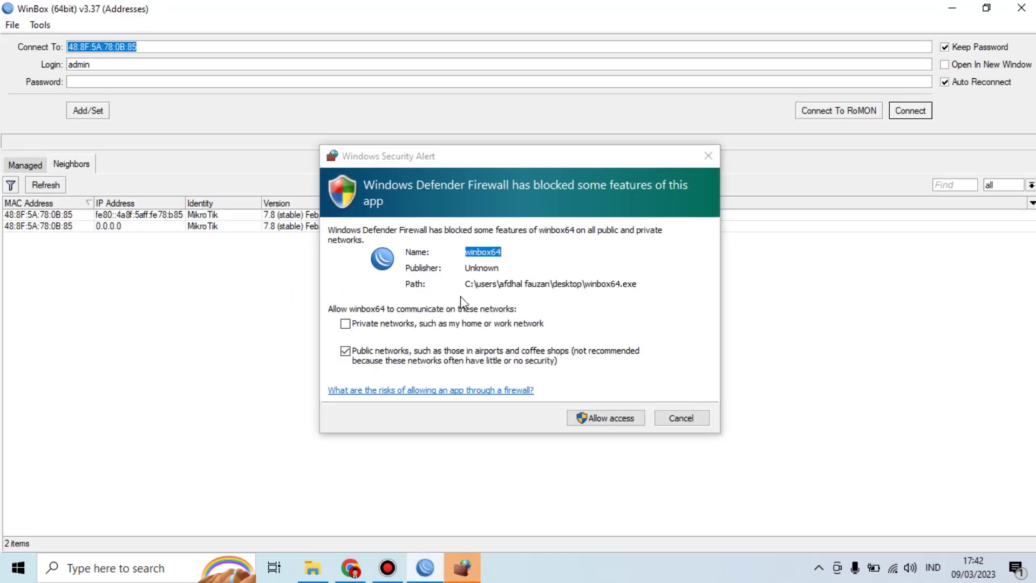
left_click(589, 418)
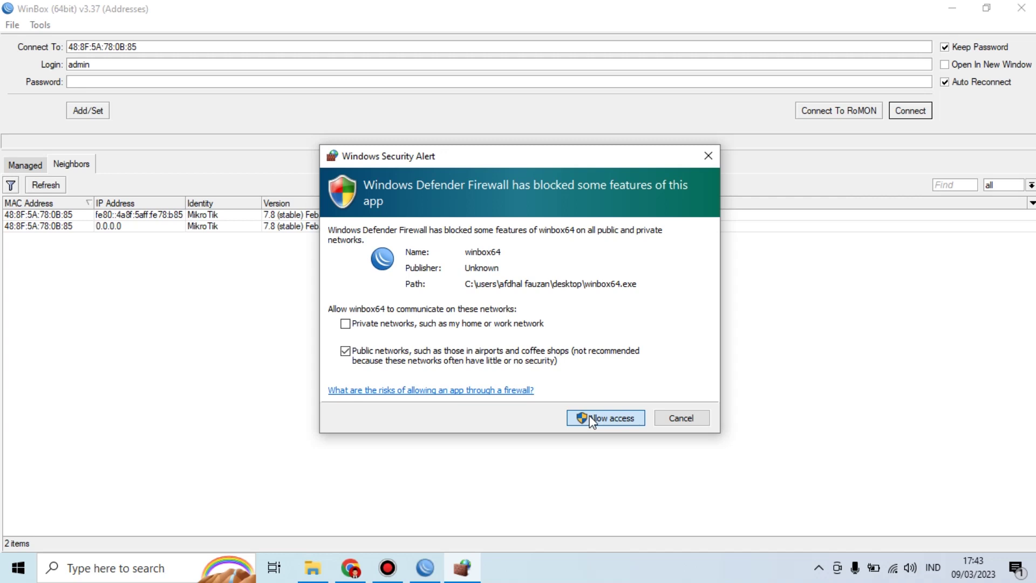
left_click(592, 420)
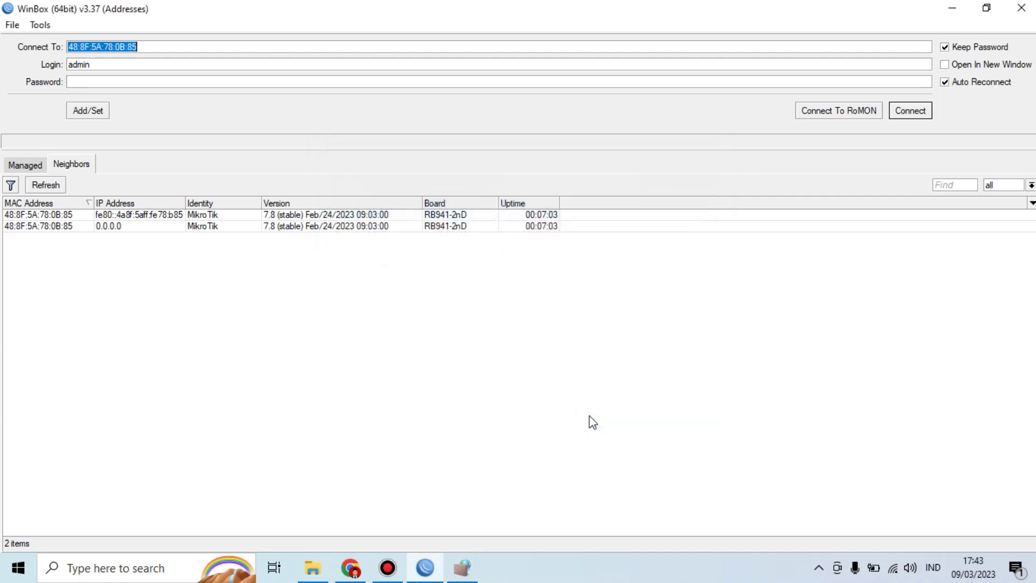
left_click(52, 187)
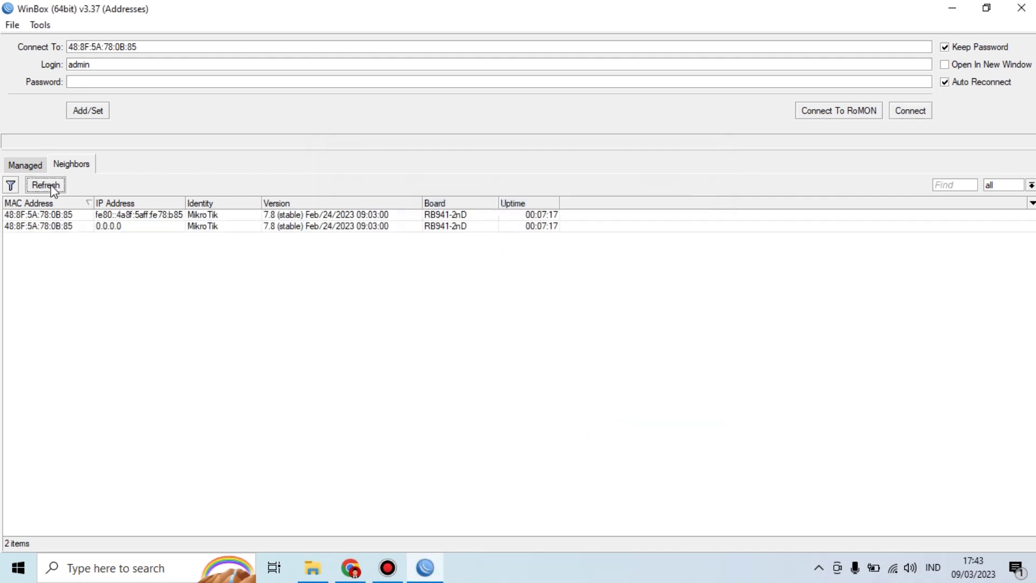
left_click(50, 187)
left_click(55, 227)
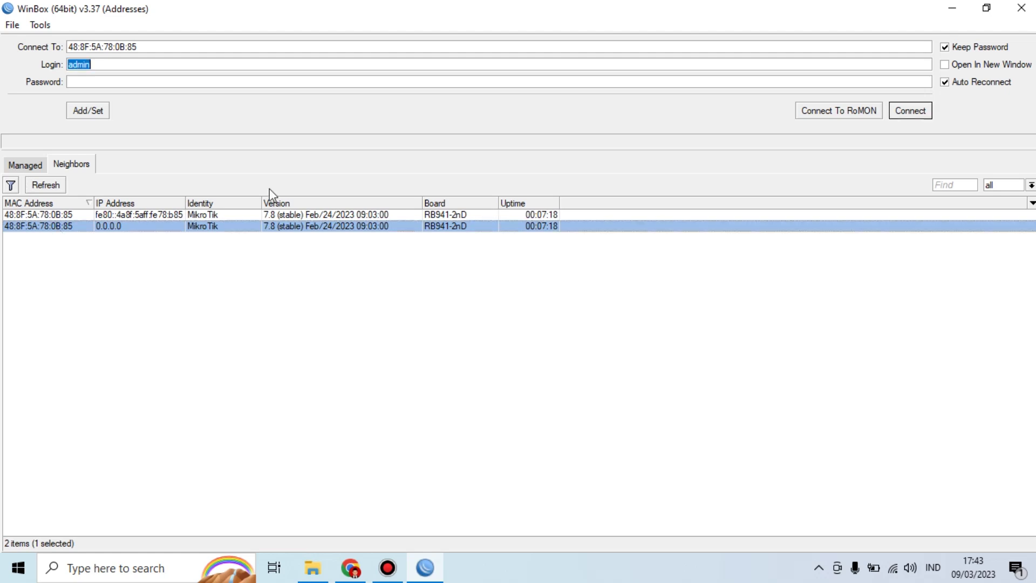
left_click(911, 112)
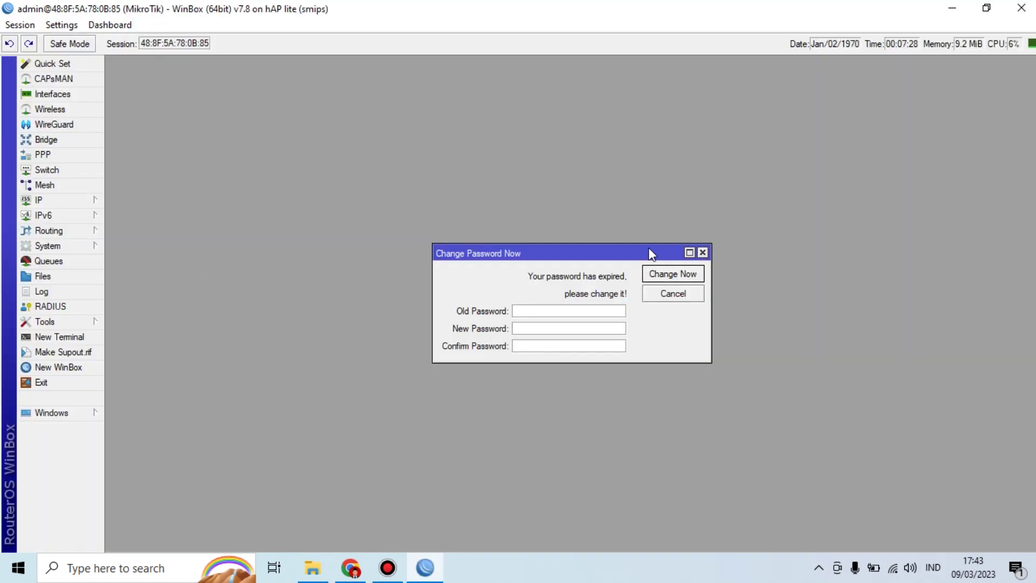
Dismiss the Change Password Now prompt, then view and close the router's Log
left_click(706, 250)
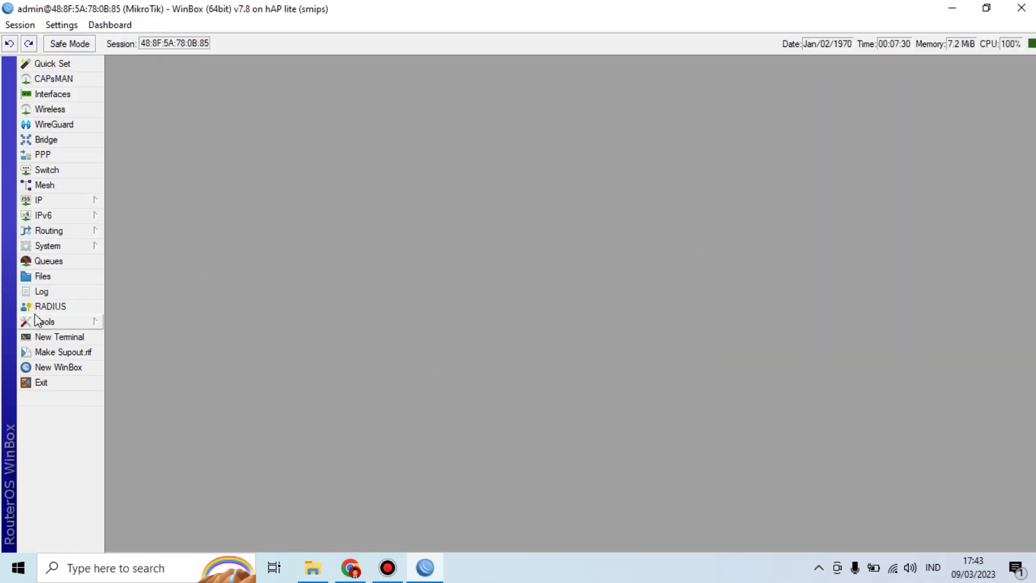
left_click(60, 292)
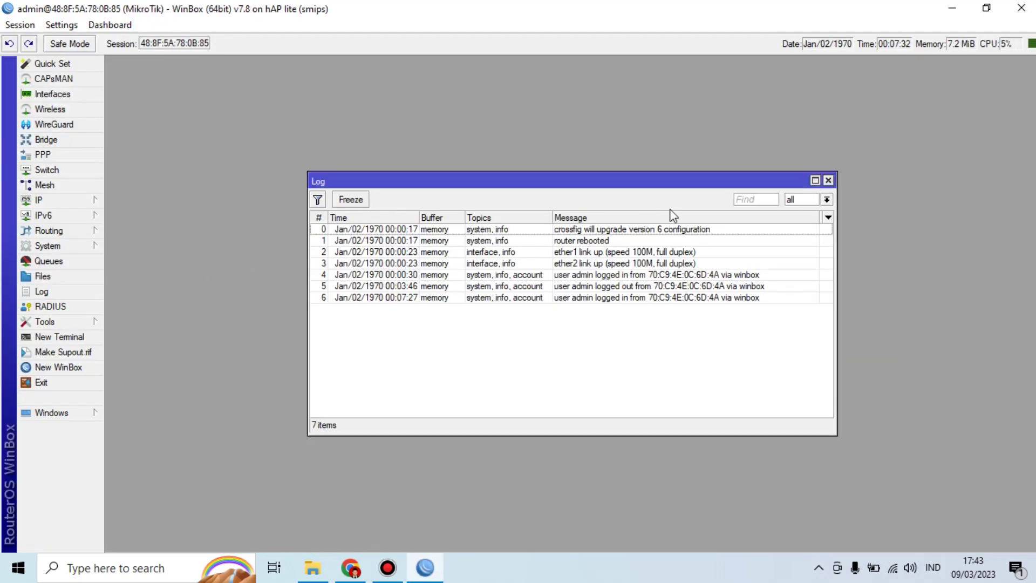
left_click(829, 180)
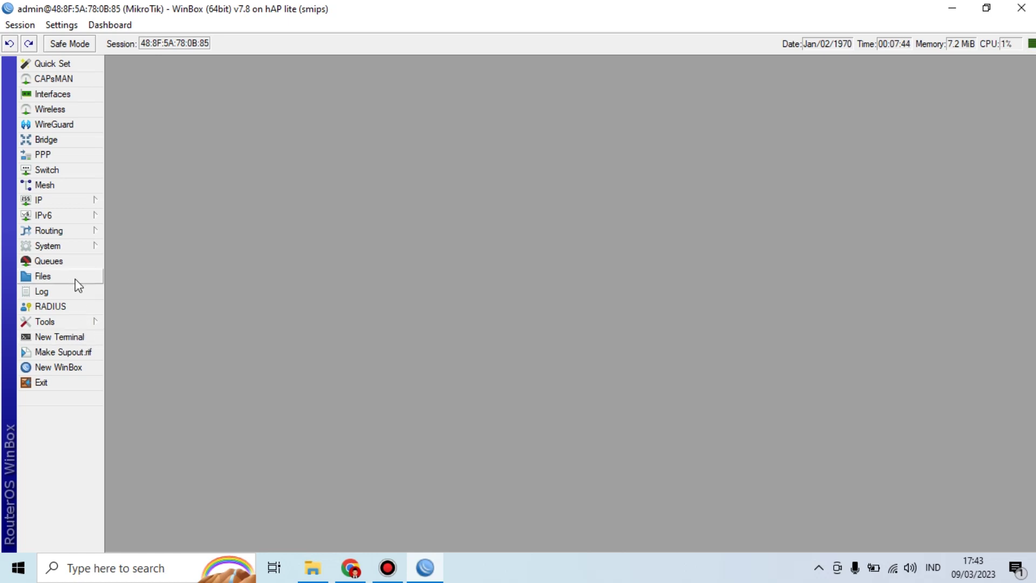
Reset the configuration via System > Reset Configuration with No Default Configuration and Do Not Backup
left_click(70, 245)
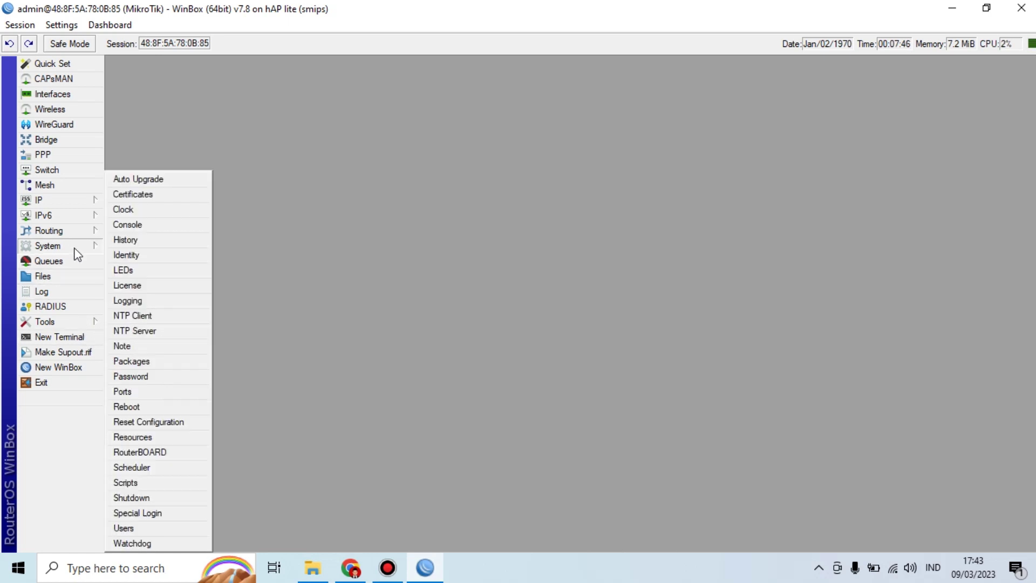
left_click(162, 422)
left_click(501, 312)
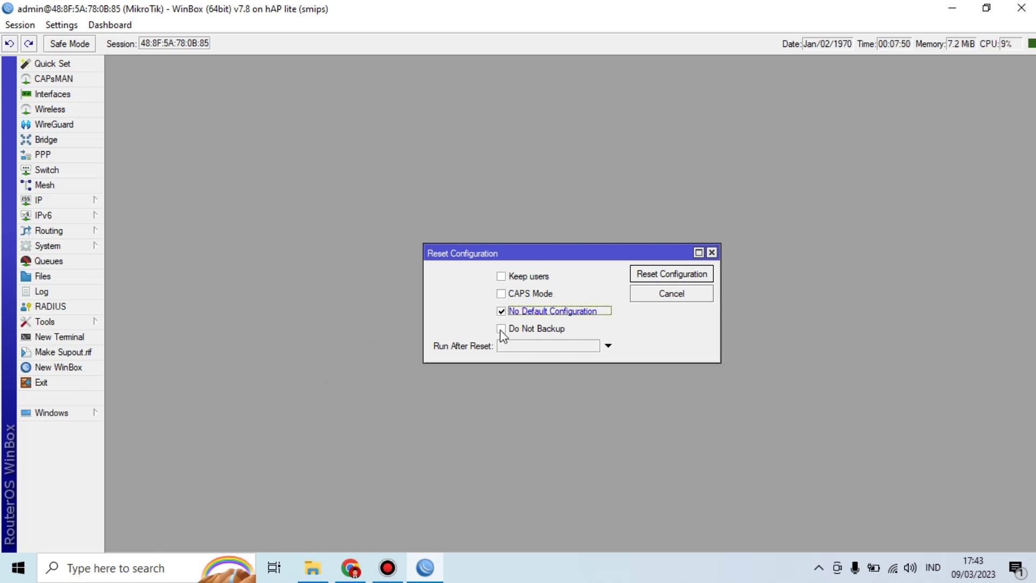
left_click(501, 329)
left_click(691, 274)
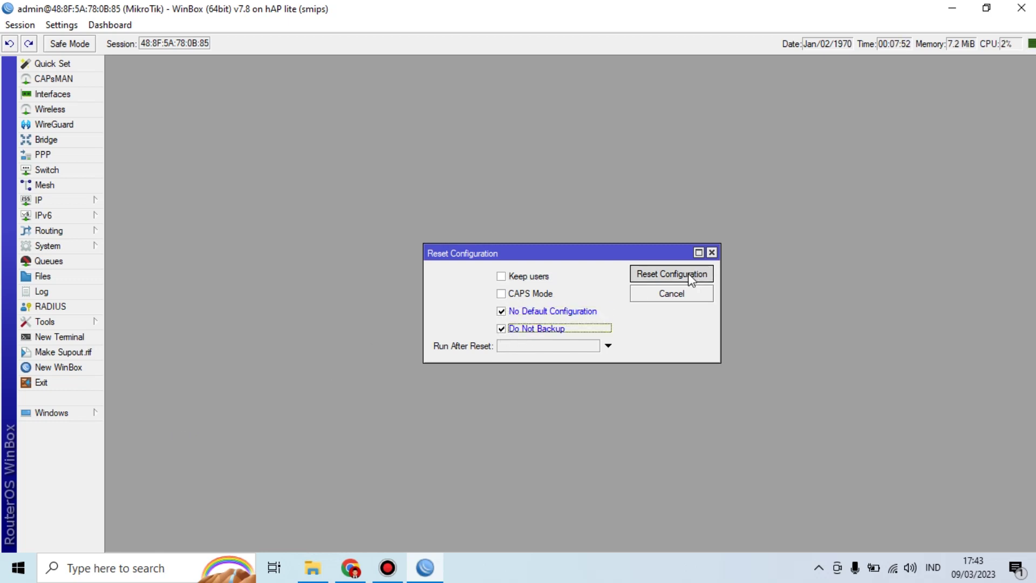
left_click(581, 300)
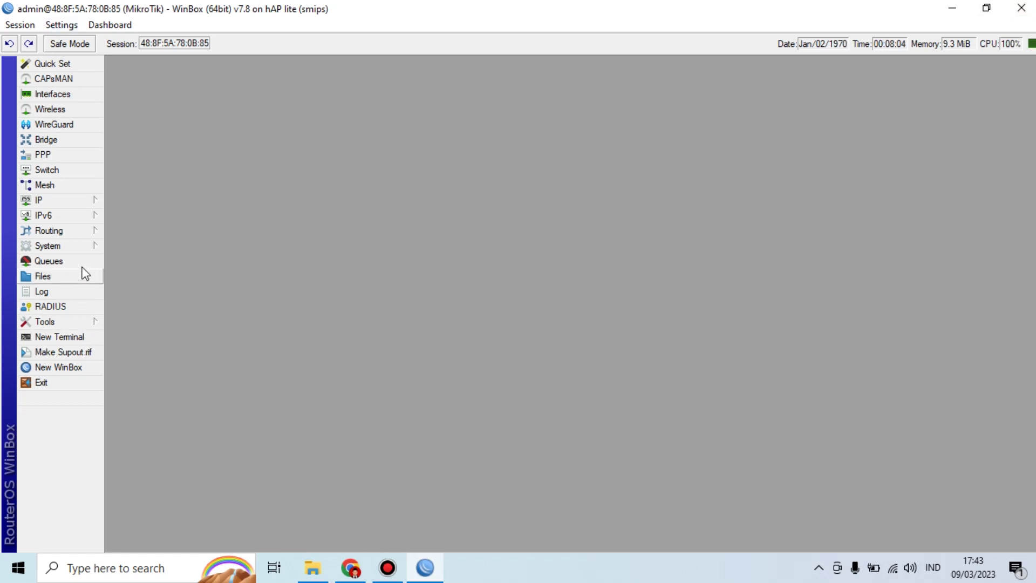
Run System > Reset Configuration a second time and confirm the reboot
left_click(98, 251)
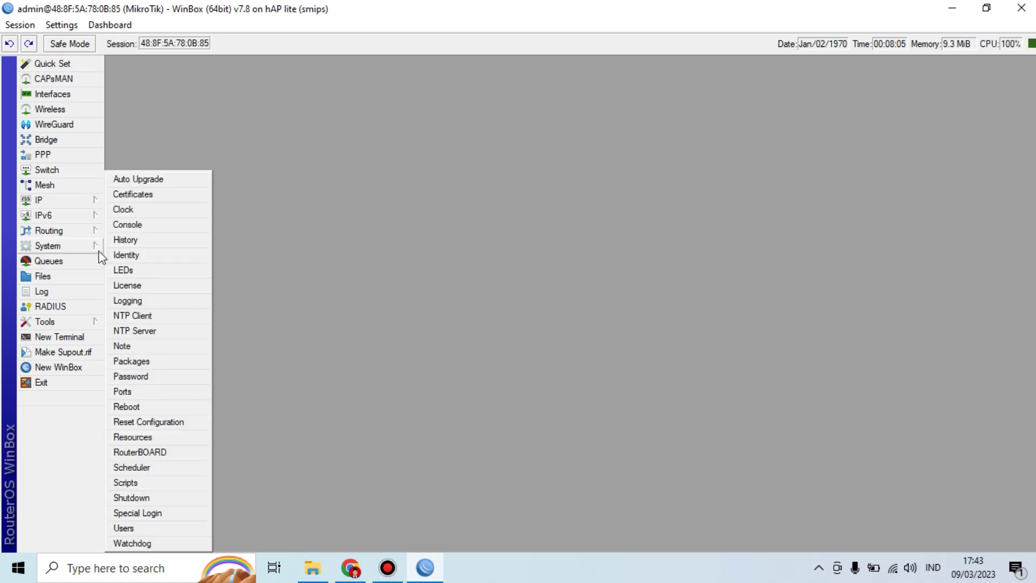
left_click(154, 422)
left_click(681, 274)
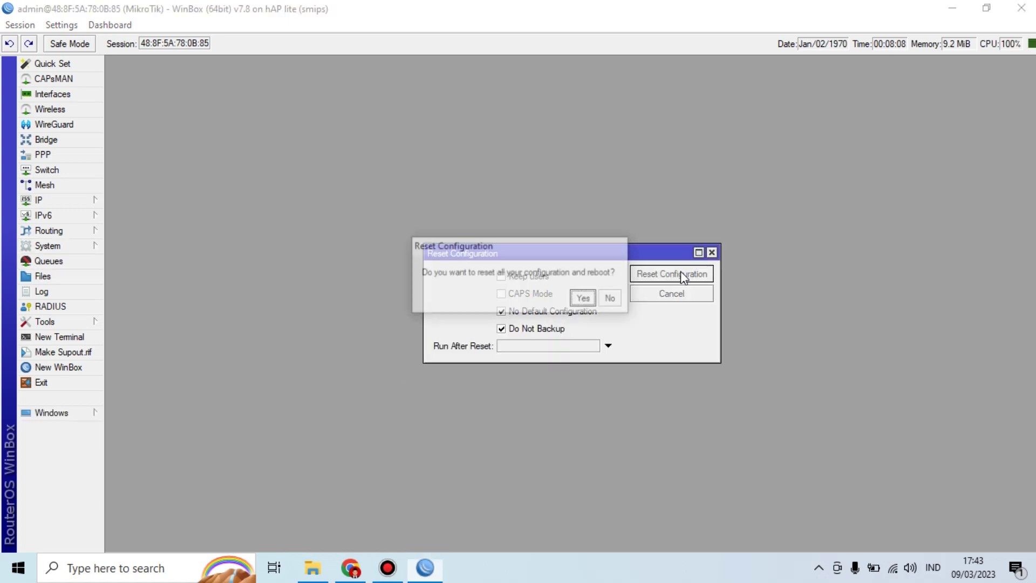
left_click(584, 300)
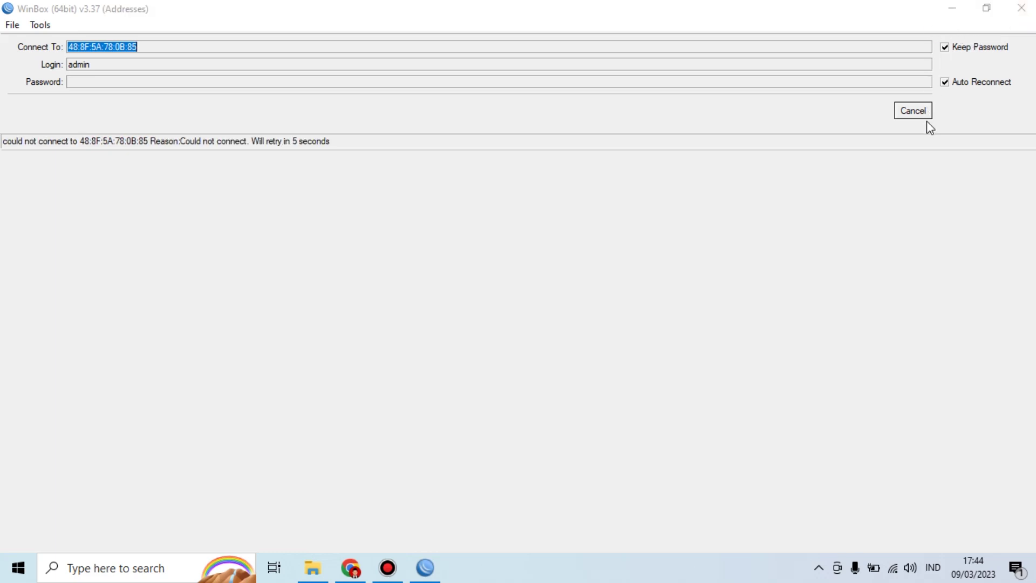
Stop the reconnect retries and connect as admin to the reset RB941-2nD by MAC address
left_click(900, 114)
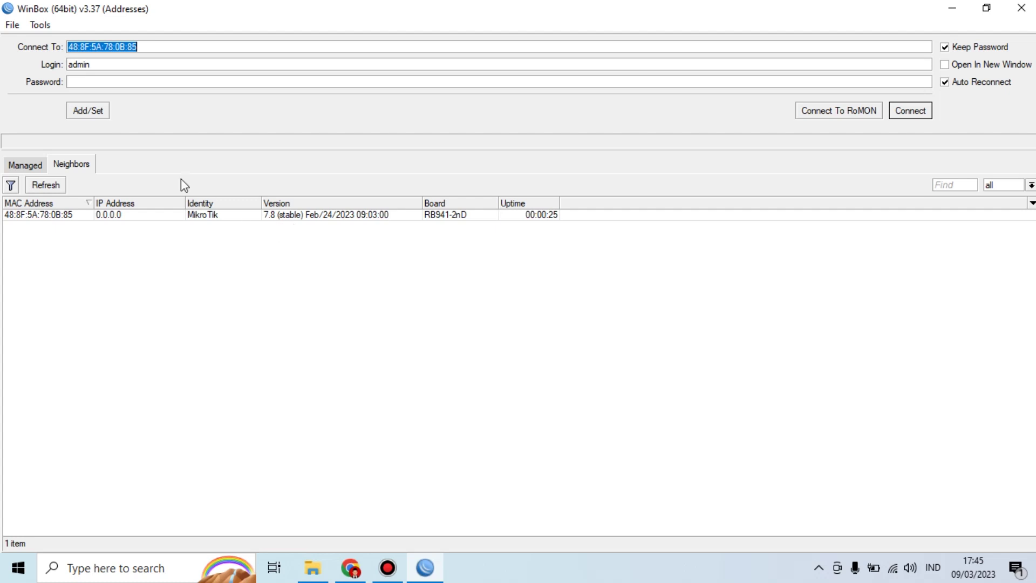
left_click(52, 216)
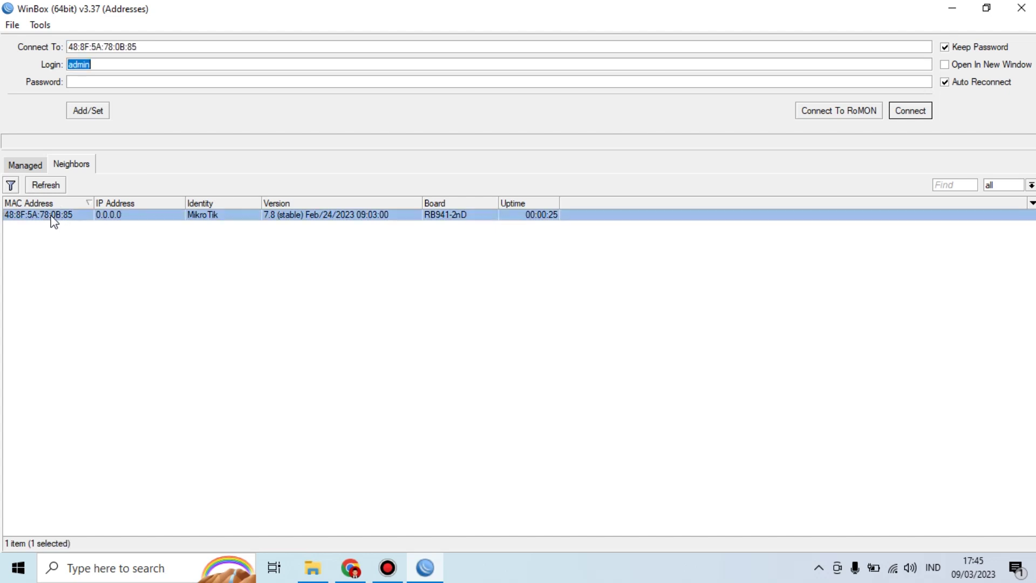
left_click(920, 112)
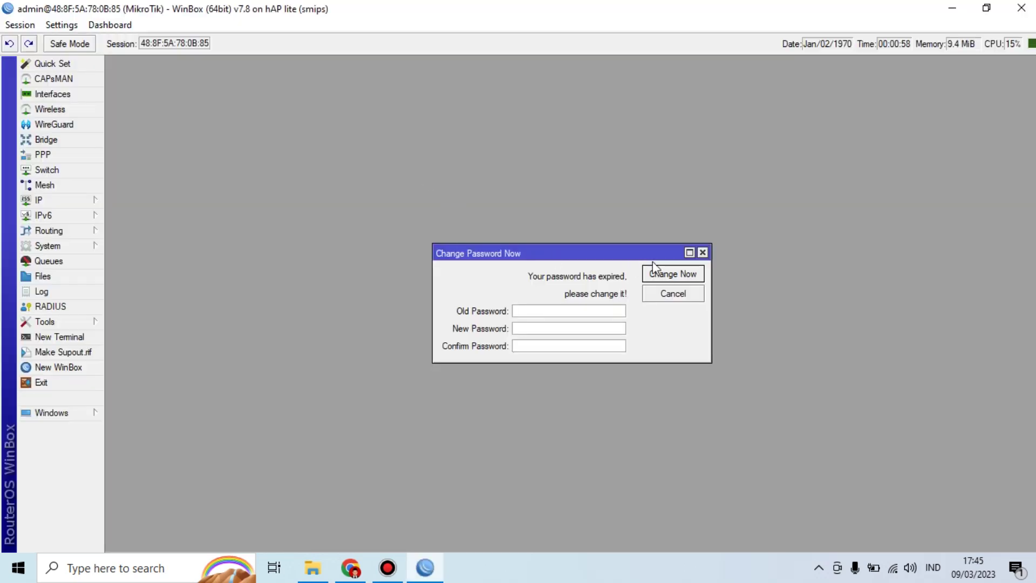
Close the Change Password Now dialog without setting a new password
left_click(703, 252)
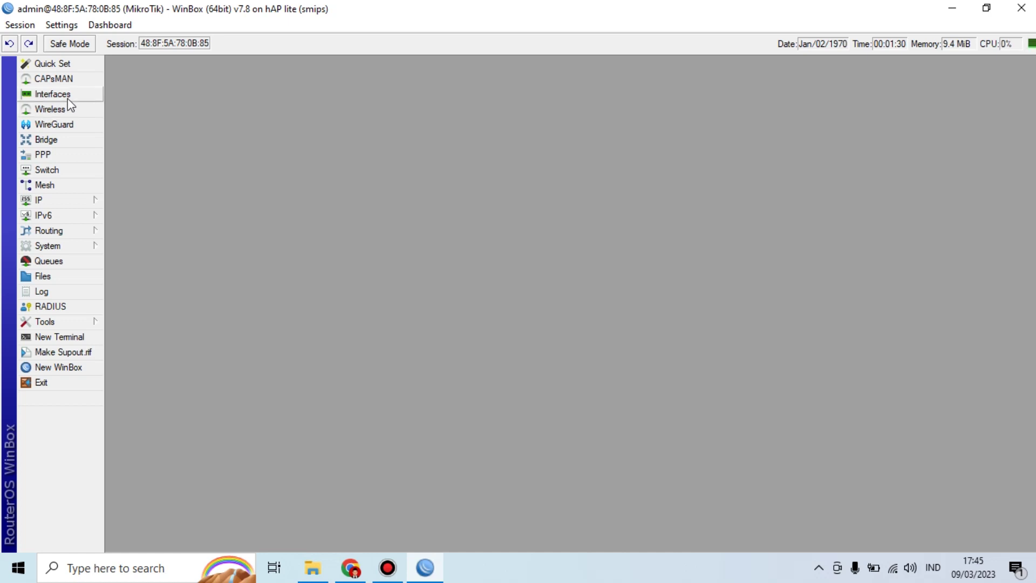
Edit ether1's name to ether1_Internet(ISP) in its General settings
left_click(66, 98)
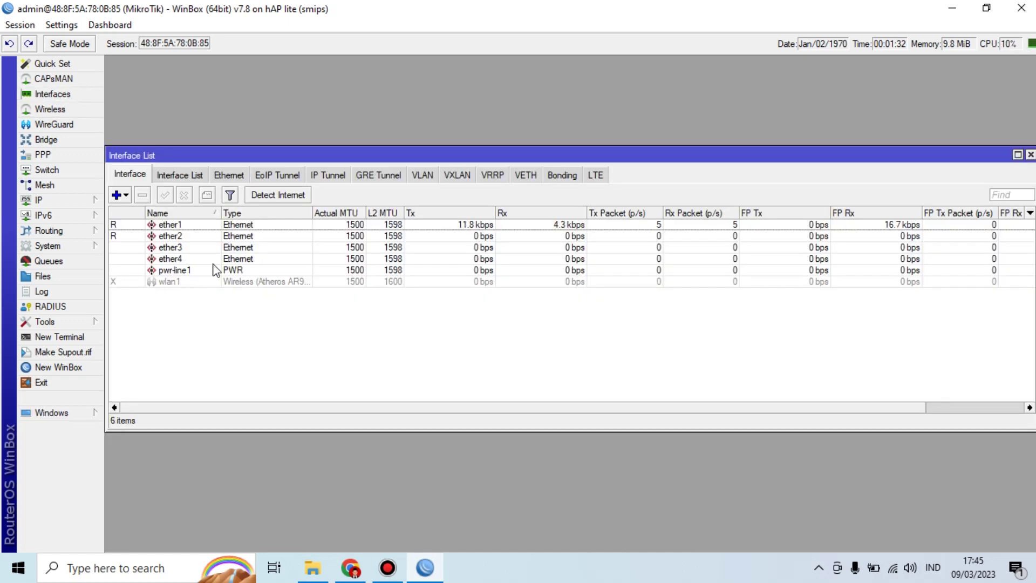
double_click(186, 226)
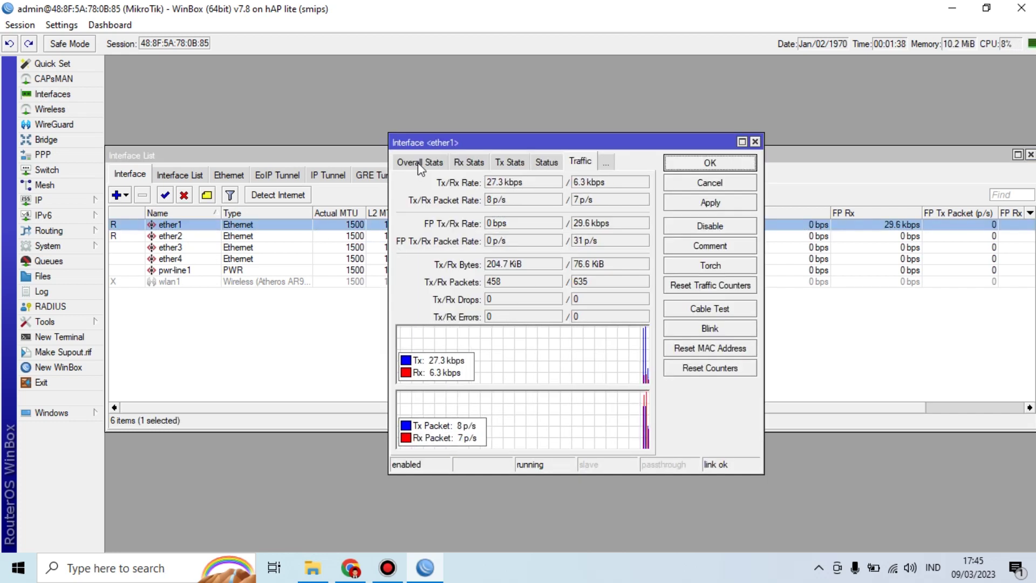
left_click(418, 163)
left_click(418, 163)
left_click(417, 163)
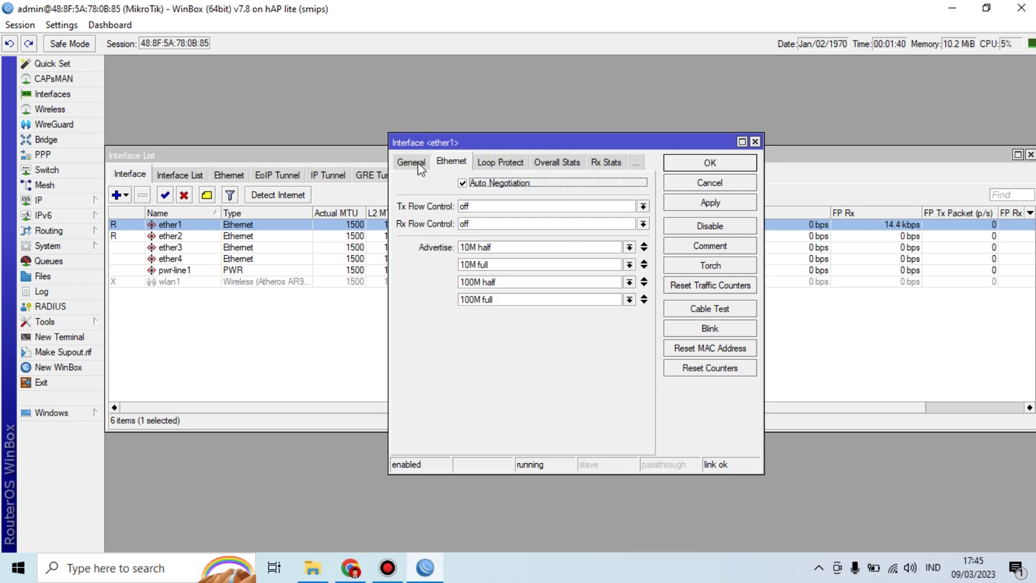
left_click(408, 165)
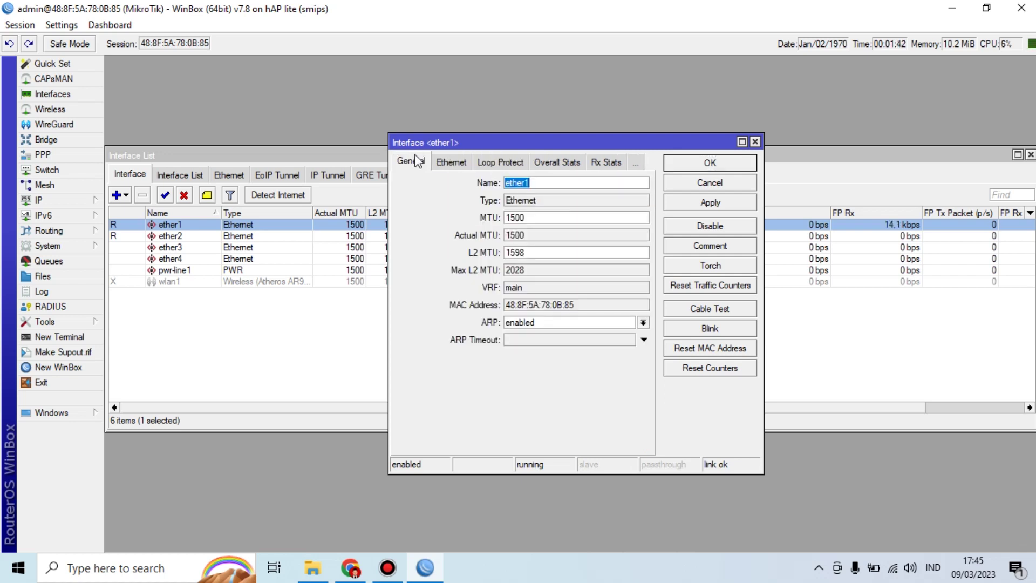
left_click(533, 182)
type("_Int")
type("rne")
key("BackSpace")
key("BackSpace")
type("rnet(")
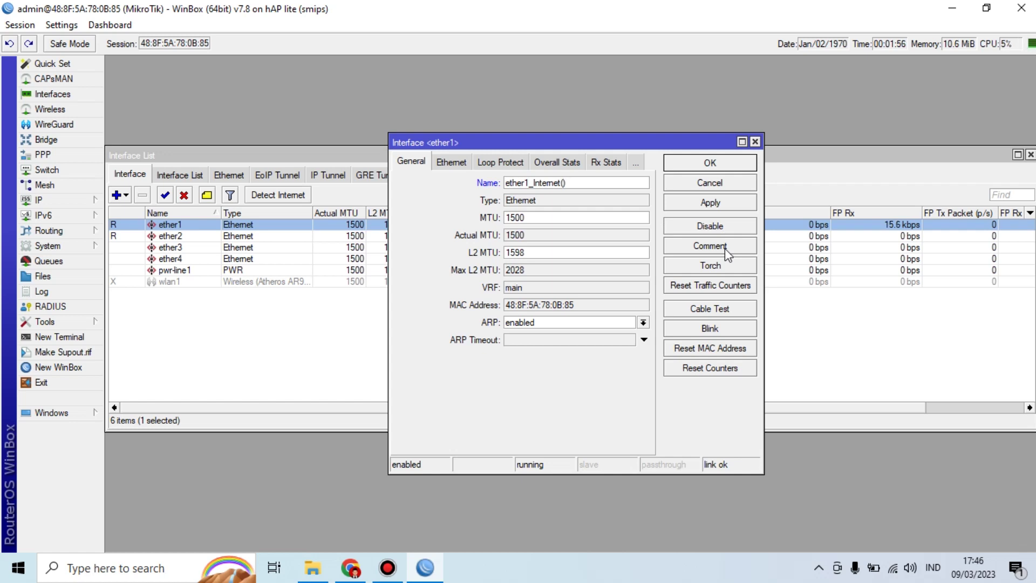
type("ISP")
Apply the ether1_Internet(ISP) rename and widen the Name column so full names show
left_click(702, 204)
left_click(710, 164)
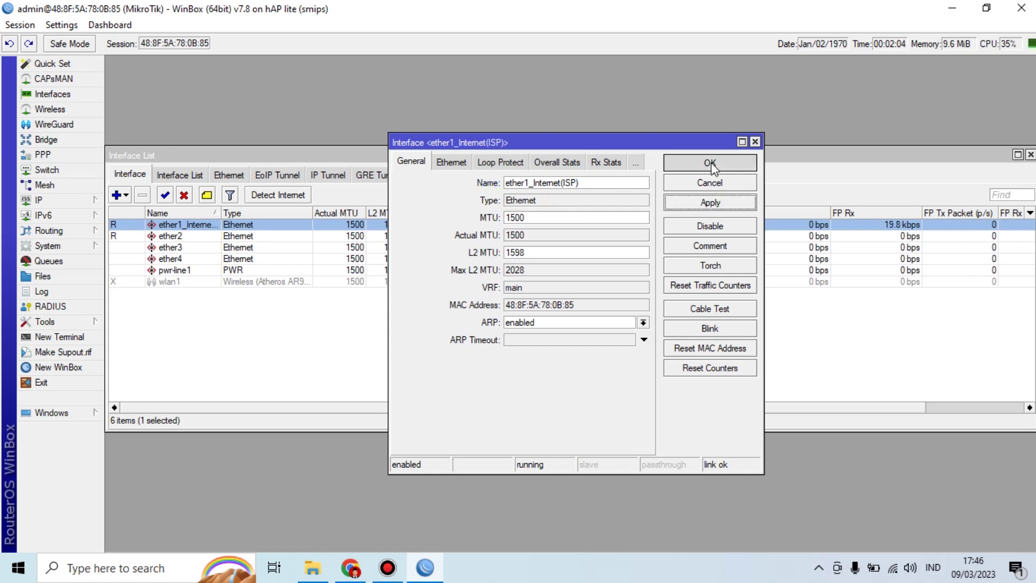
left_click_drag(220, 213, 258, 215)
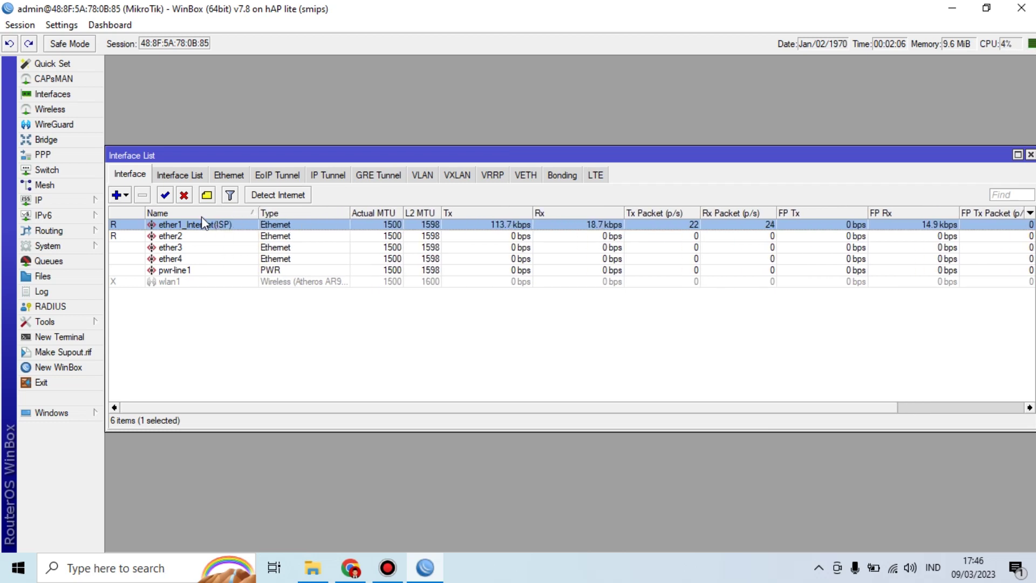
Rename ether2 to ether2_Hotspot(AP)
left_click(180, 238)
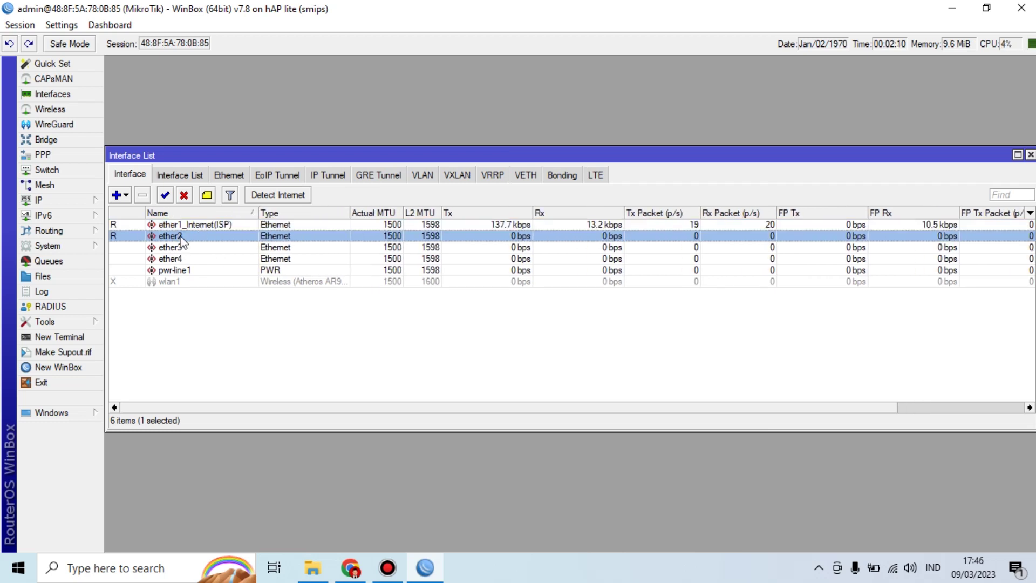
double_click(184, 241)
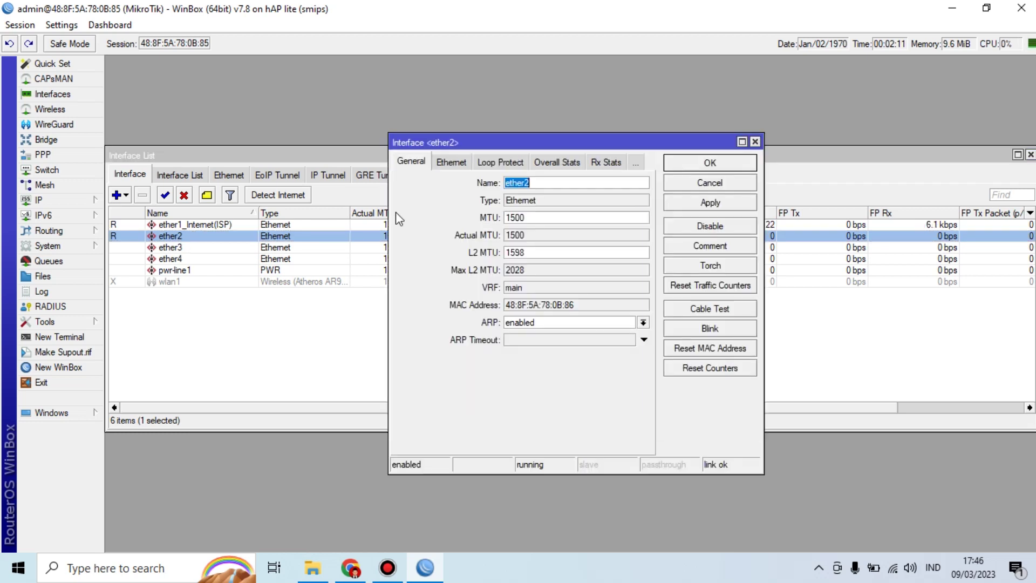
left_click(551, 184)
type("Hot")
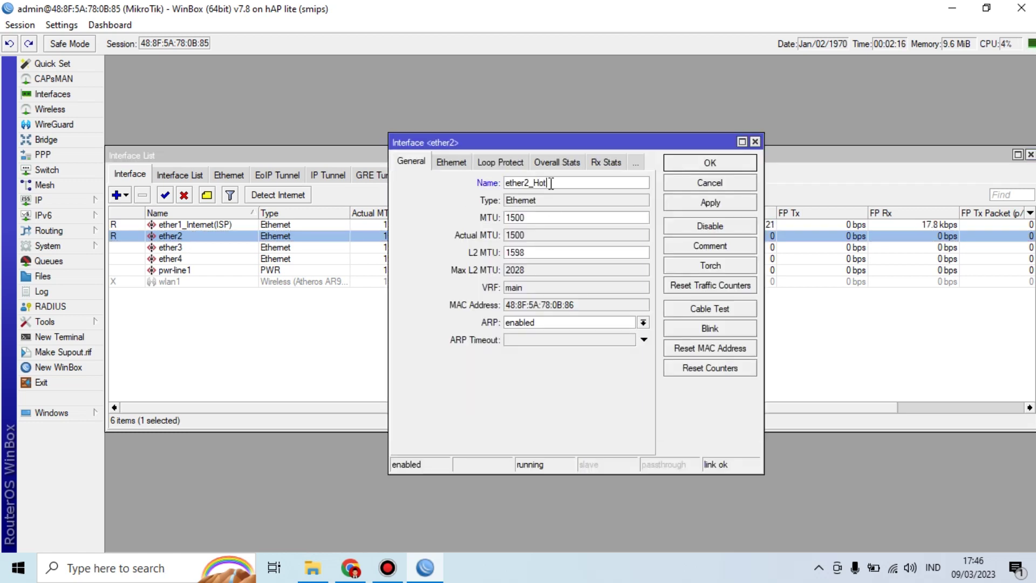
type("sp")
type("AP")
left_click(713, 204)
left_click(723, 164)
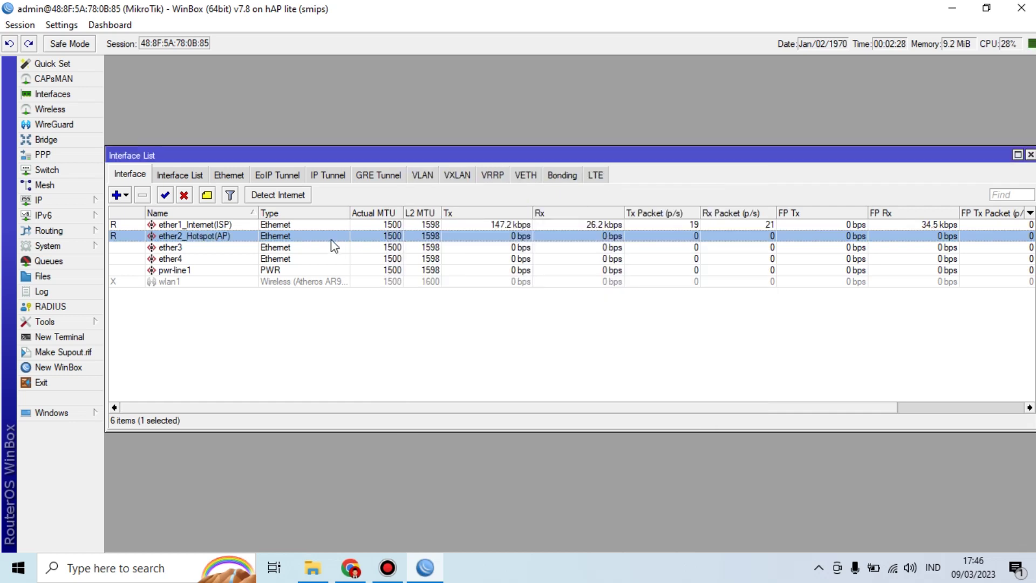
Rename ether3 to ether3_PC
left_click(200, 249)
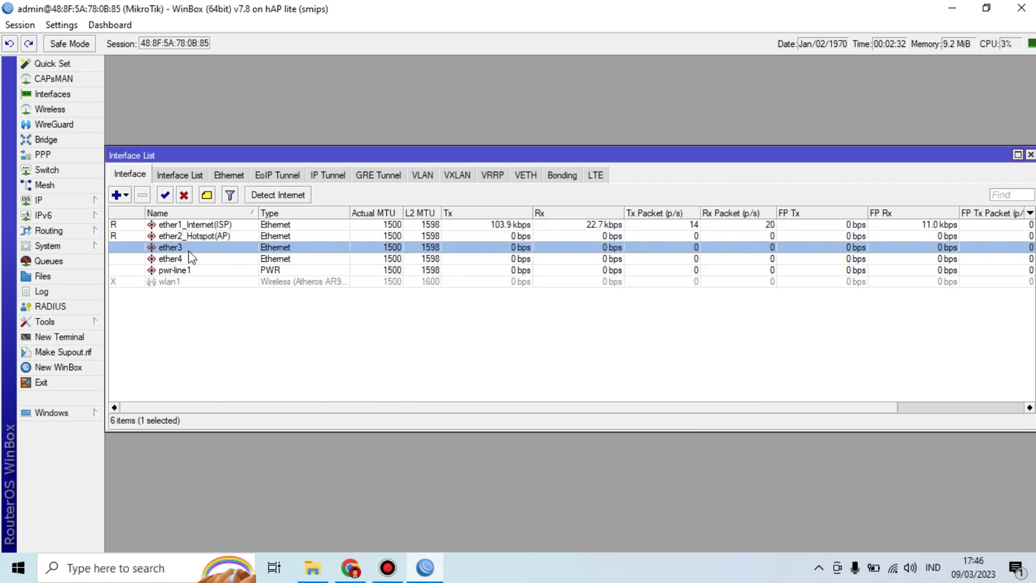
right_click(189, 252)
double_click(186, 247)
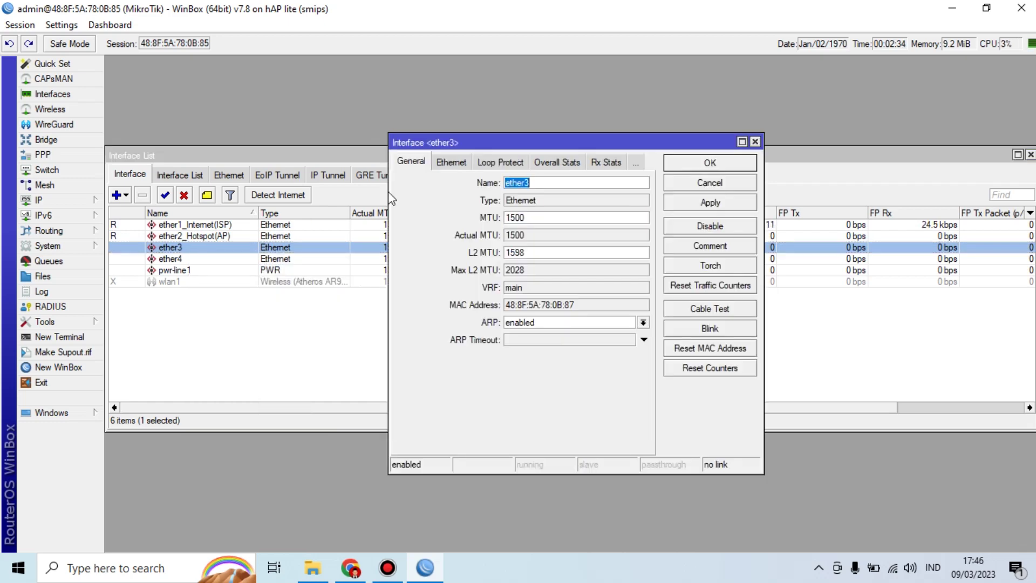
left_click(551, 185)
type("_PC")
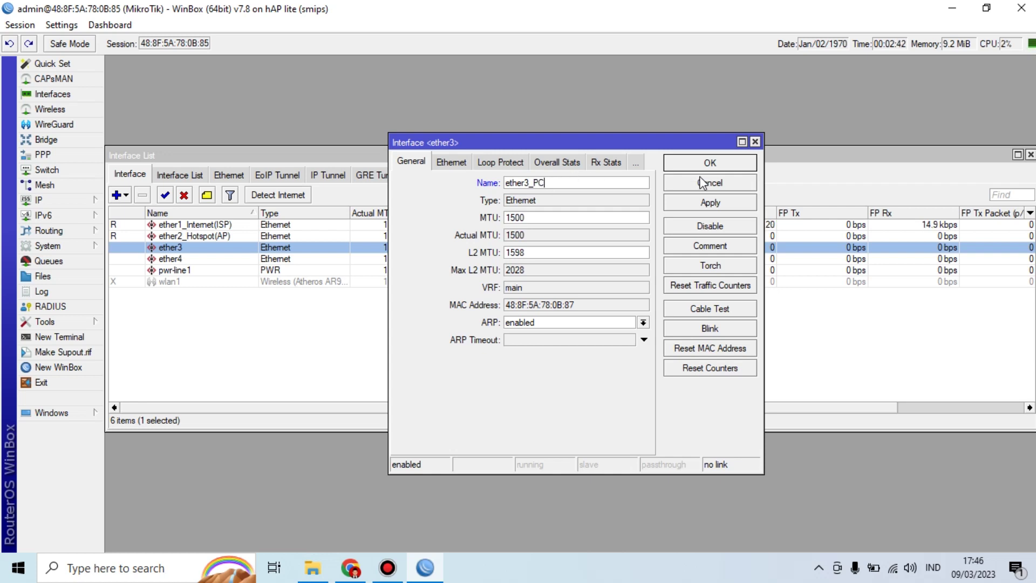
left_click(722, 204)
left_click(724, 165)
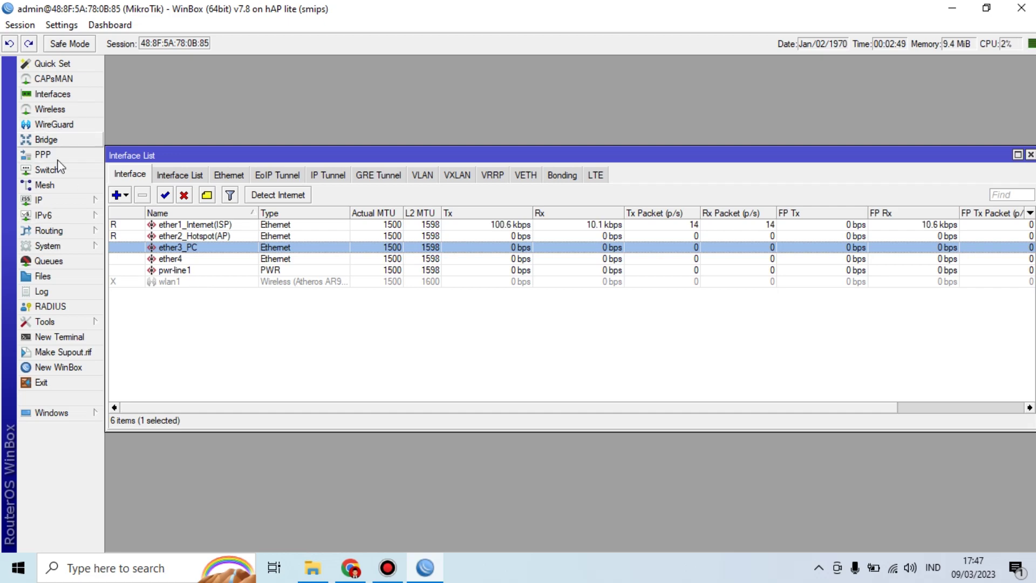
Open the IP > DHCP Client list as a resized window over the interface list
left_click(62, 199)
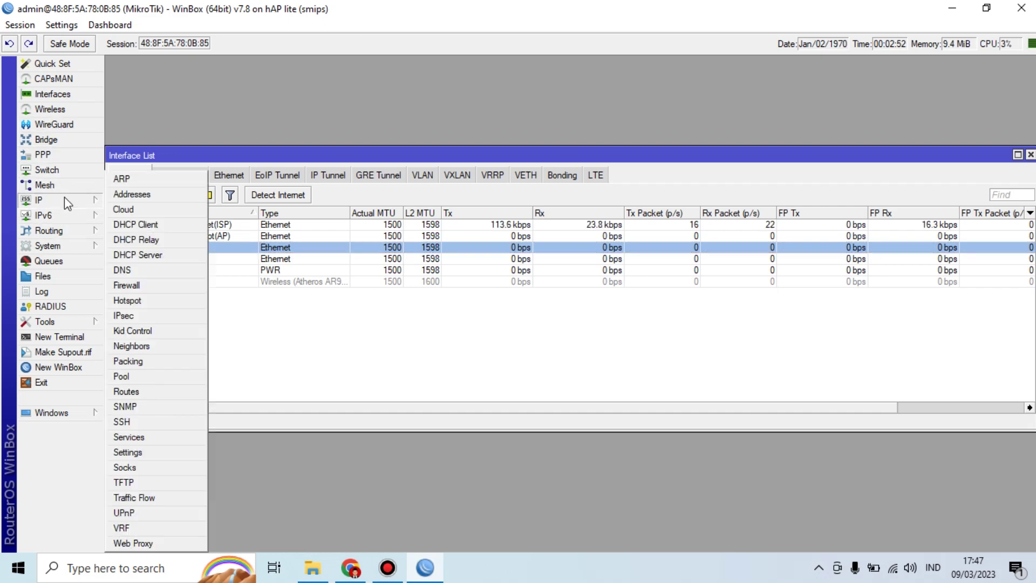
left_click(146, 225)
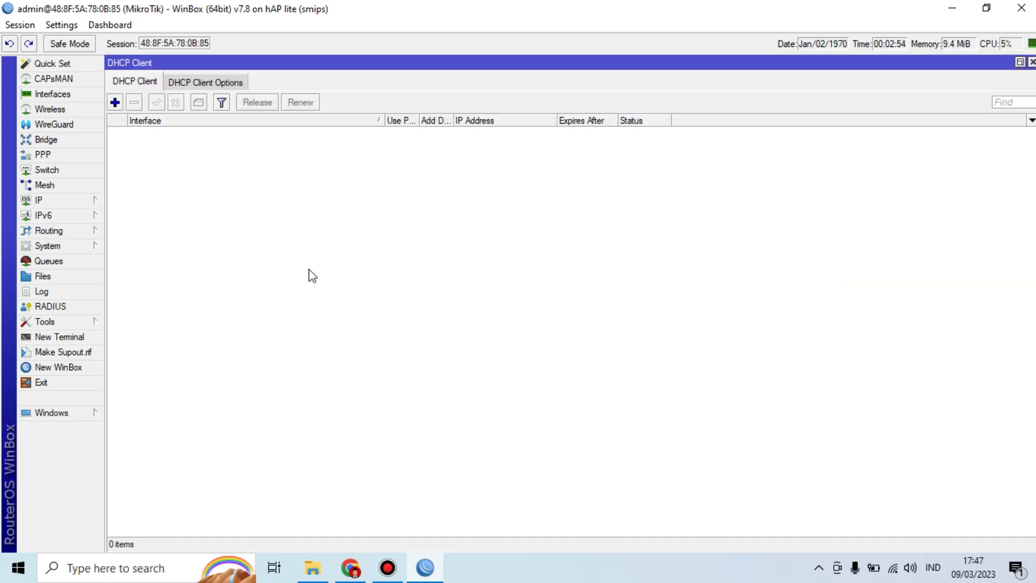
left_click(1020, 62)
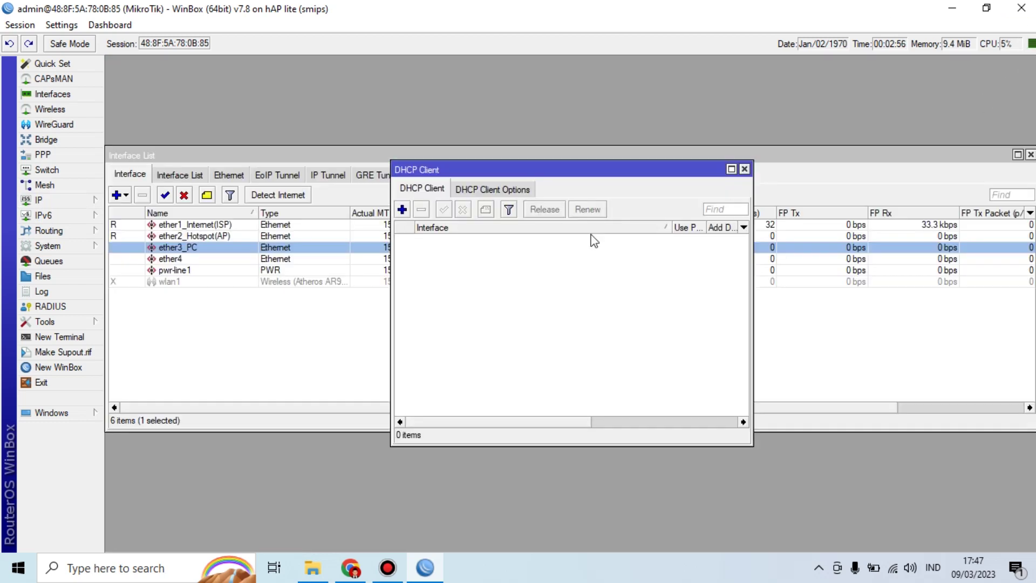
left_click_drag(543, 171, 514, 142)
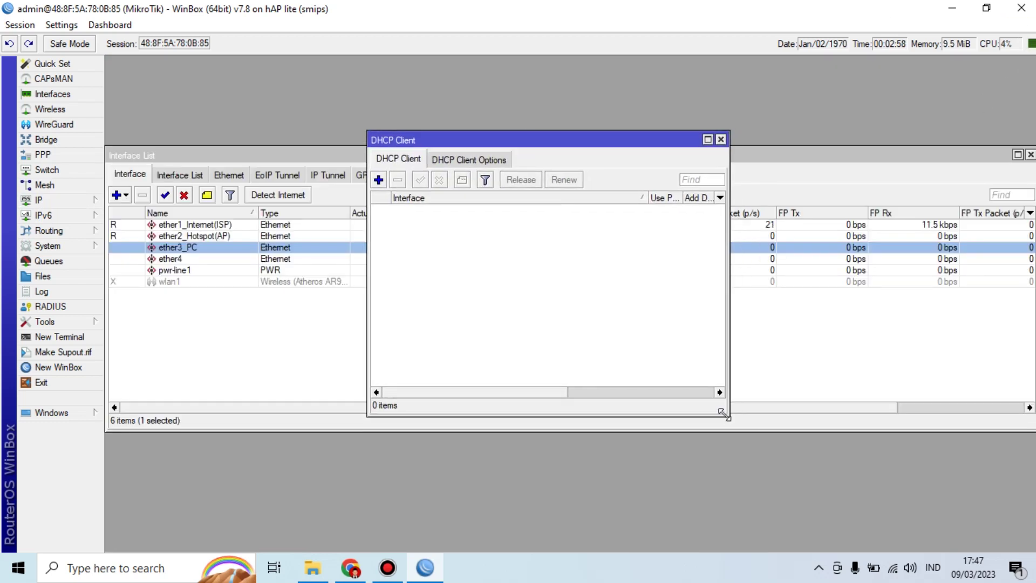
left_click_drag(727, 416, 769, 439)
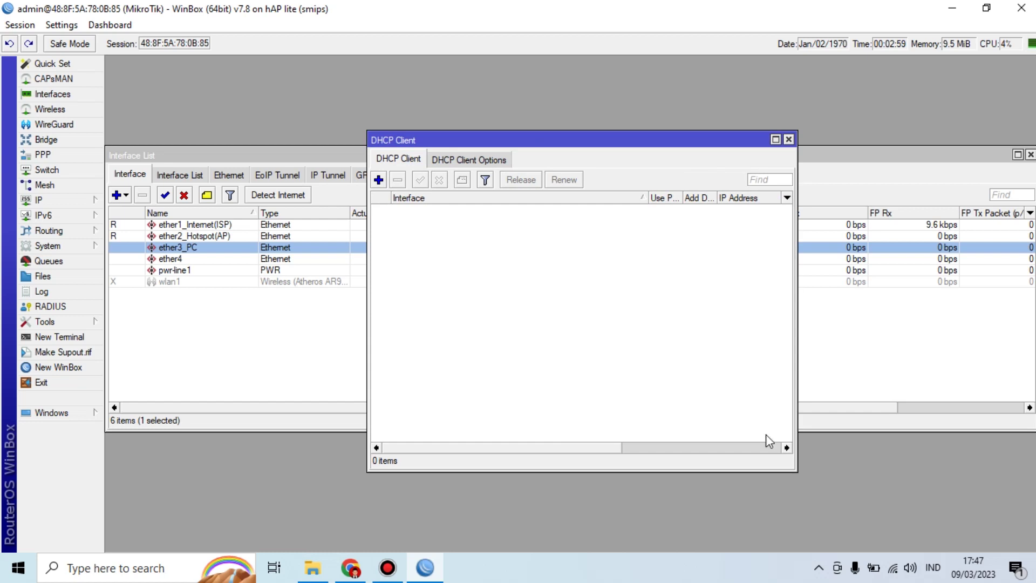
Add a DHCP client on ether1_Internet(ISP), check its 192.168.100.10/24 lease, then close the list
left_click(378, 179)
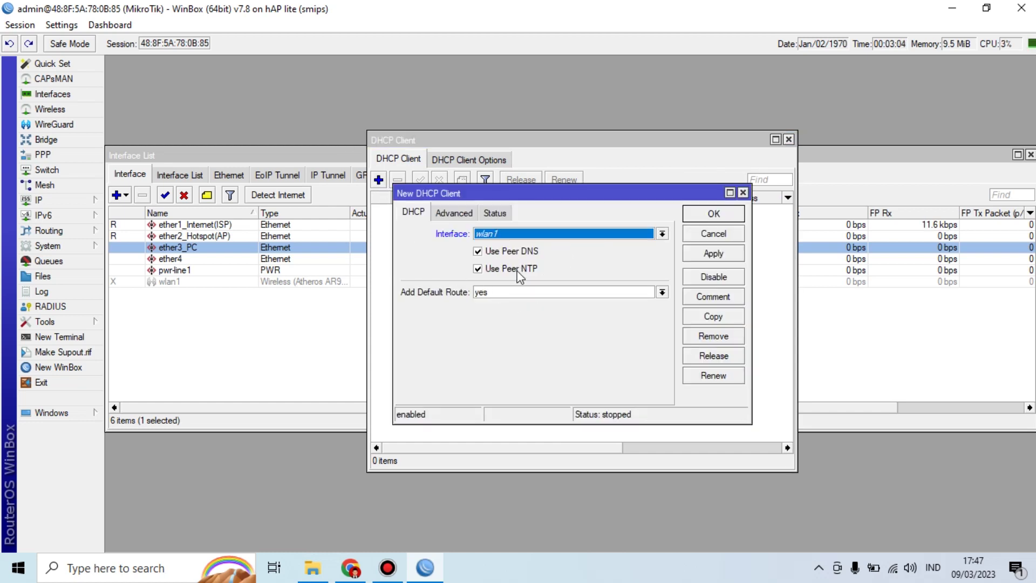
left_click(605, 235)
left_click(532, 246)
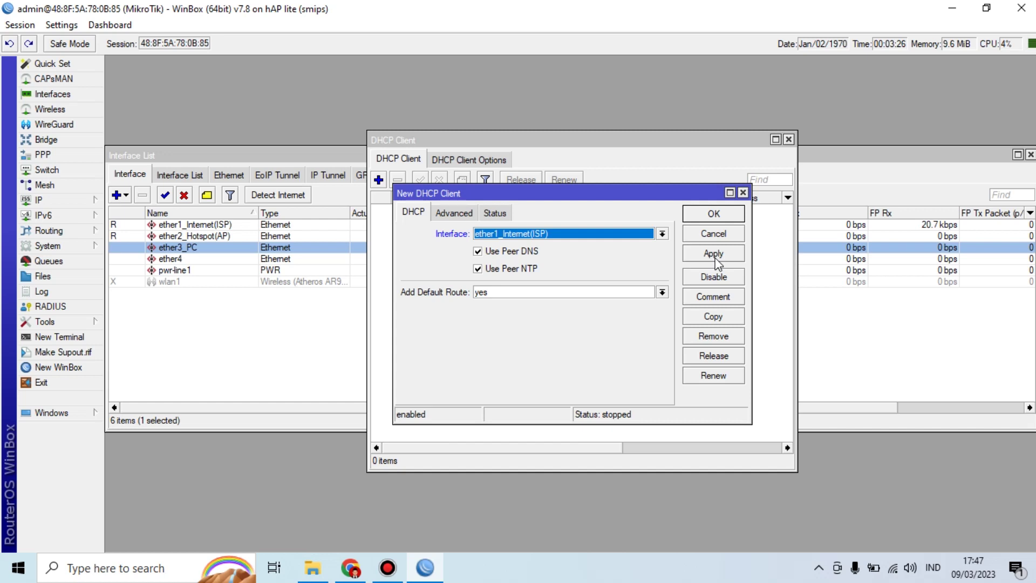
left_click(716, 259)
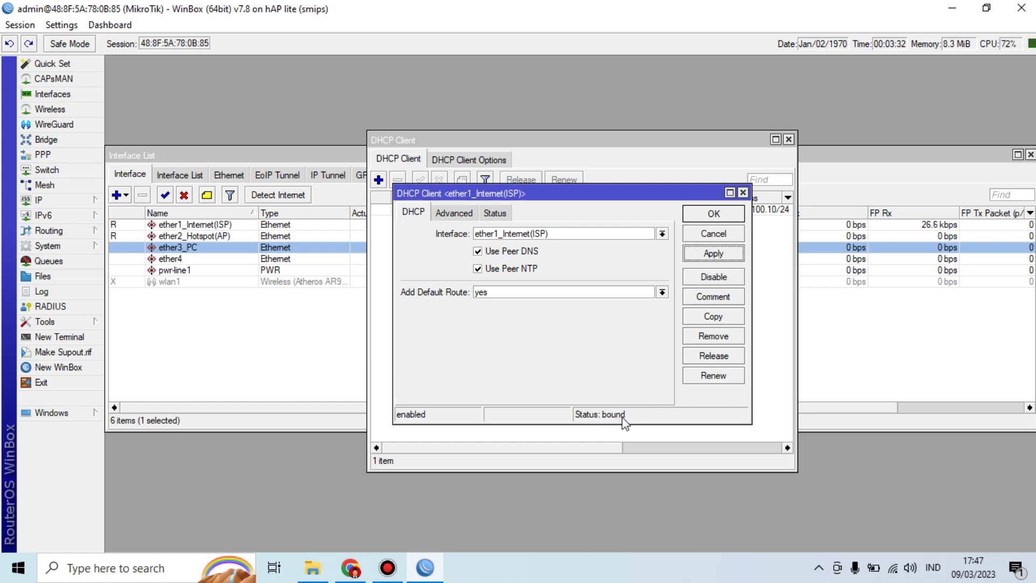
left_click(712, 216)
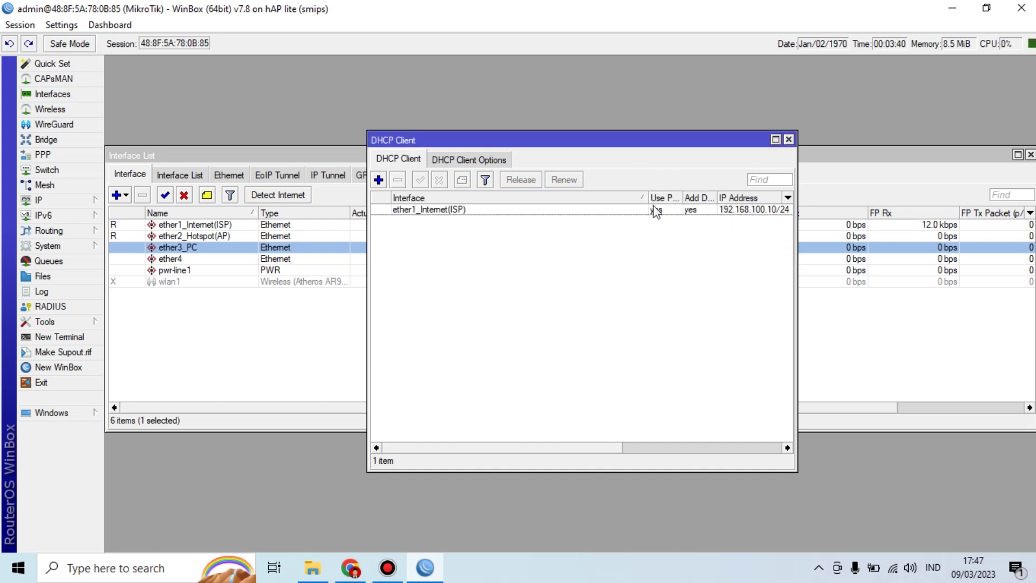
left_click_drag(577, 201, 511, 201)
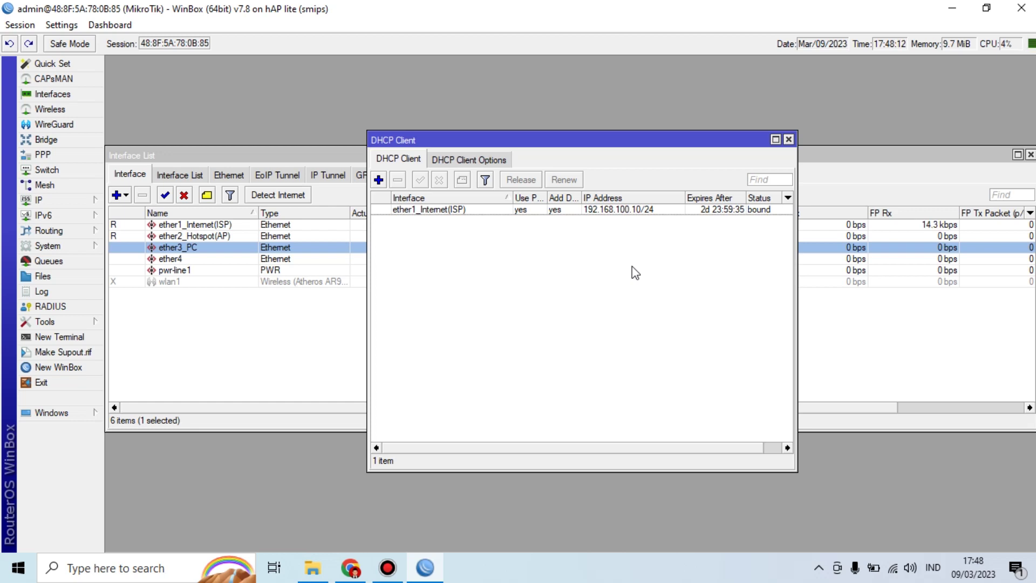
left_click(789, 140)
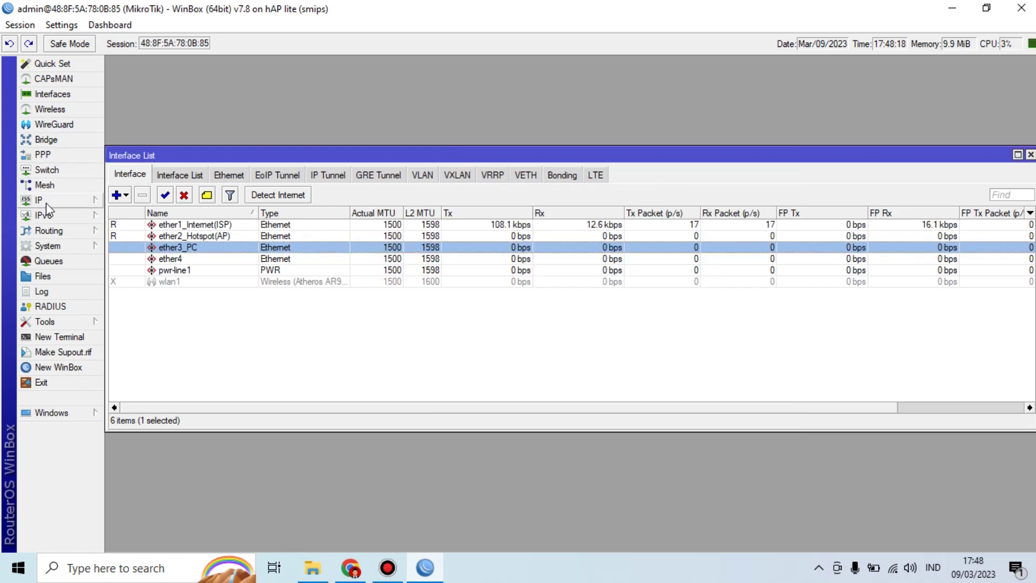
Enter DNS servers 8.8.8.8, 8.8.4.4, 1.1.1.1 and 1.0.0.1 in IP > DNS
left_click(69, 207)
left_click(133, 270)
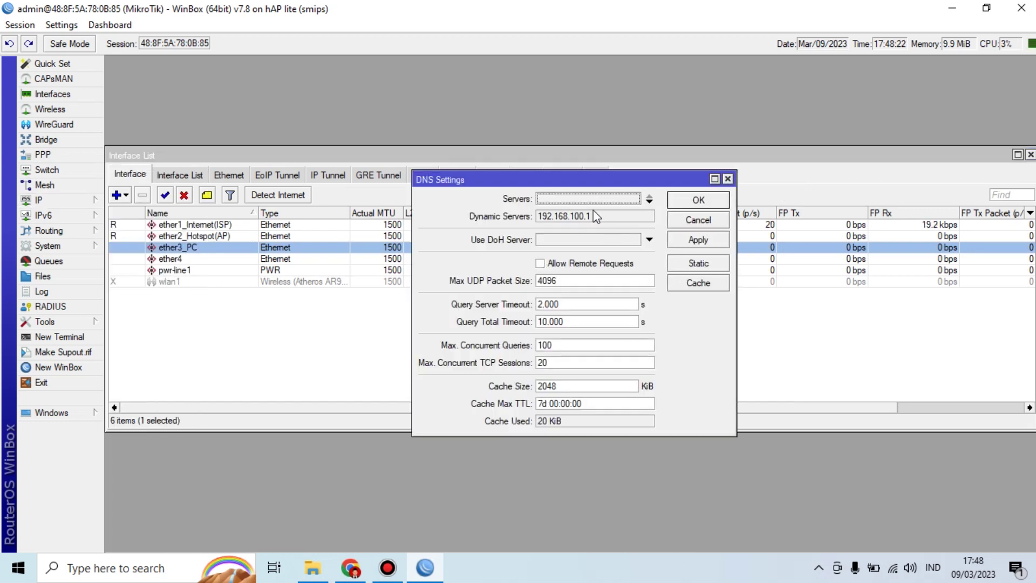
left_click(604, 197)
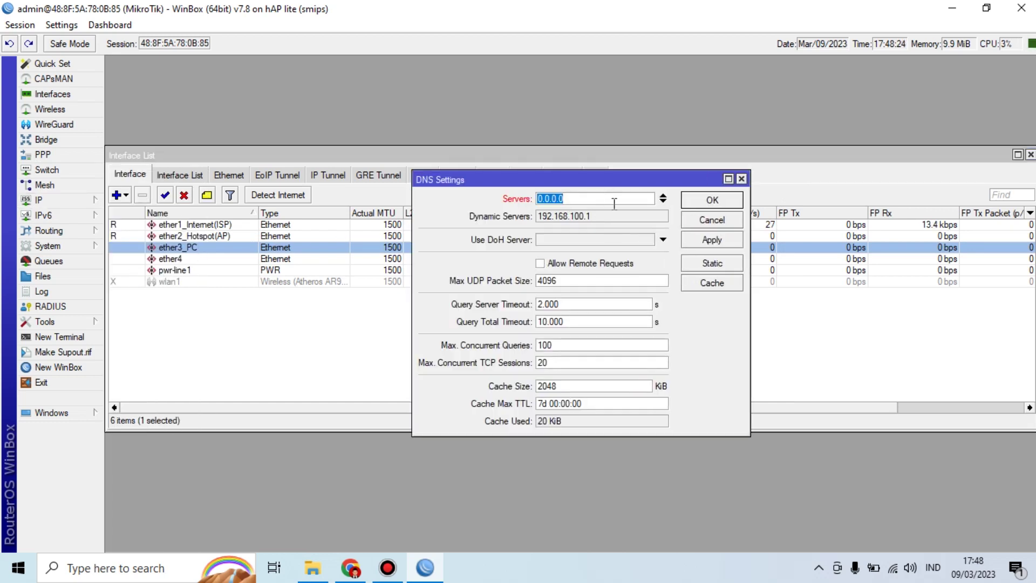
type("8.8.8.8")
left_click(664, 202)
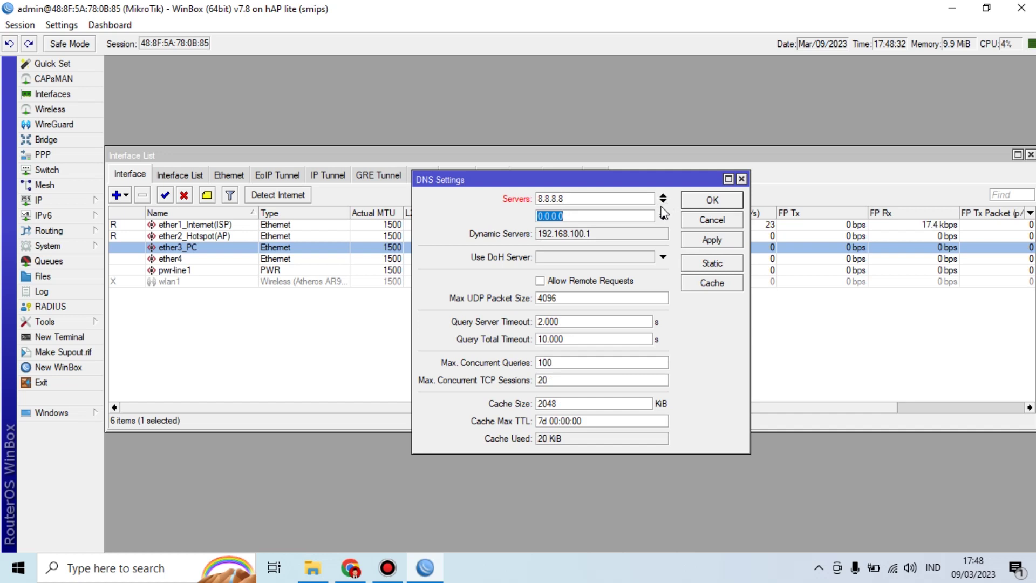
type("8.8.4.4")
left_click(662, 219)
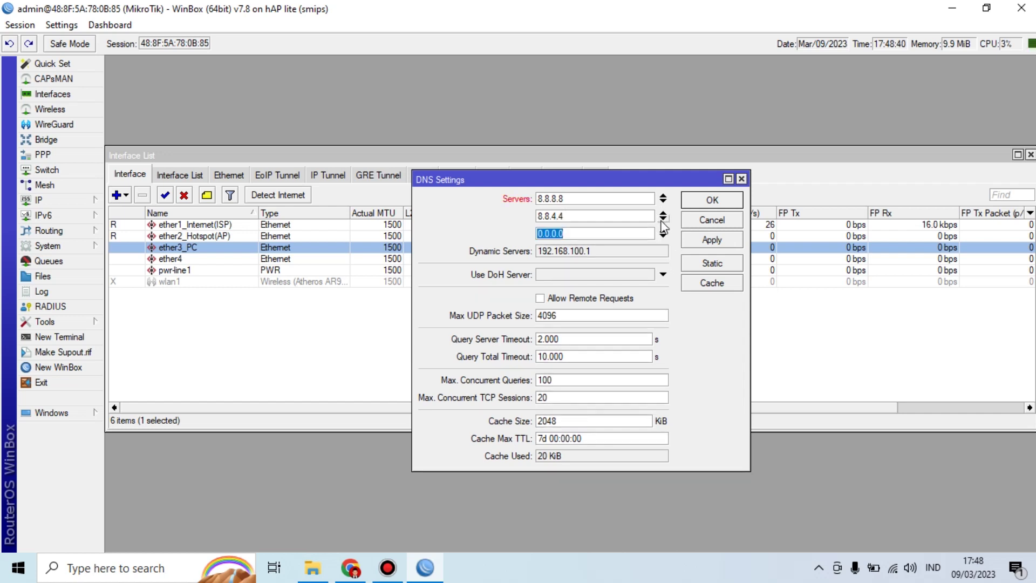
type("1.1.1.1")
left_click(664, 236)
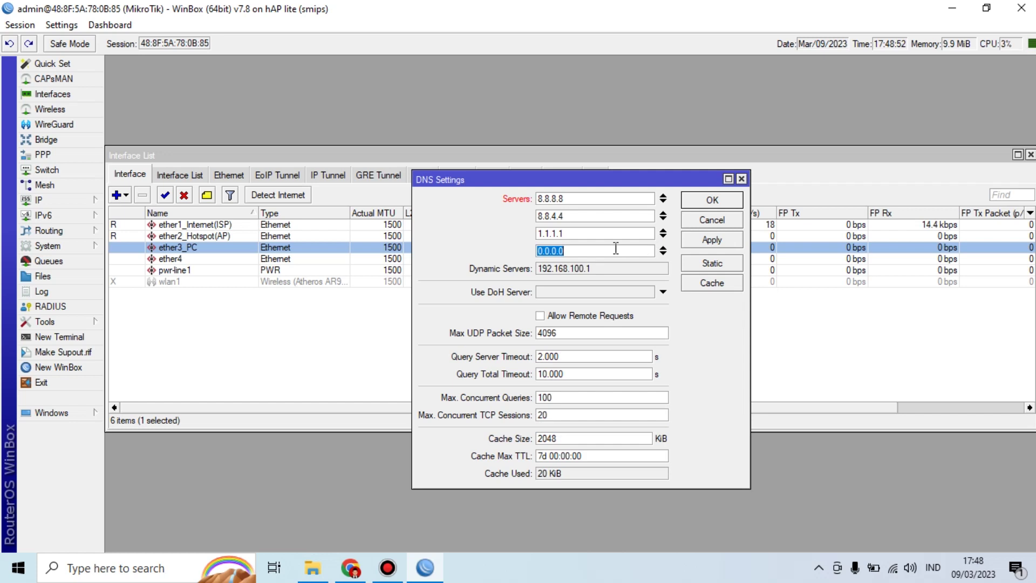
type("1.0.0.1")
Save DNS servers 8.8.8.8, 8.8.4.4, 1.1.1.1 and 1.0.0.1 with Allow Remote Requests ticked
left_click(544, 317)
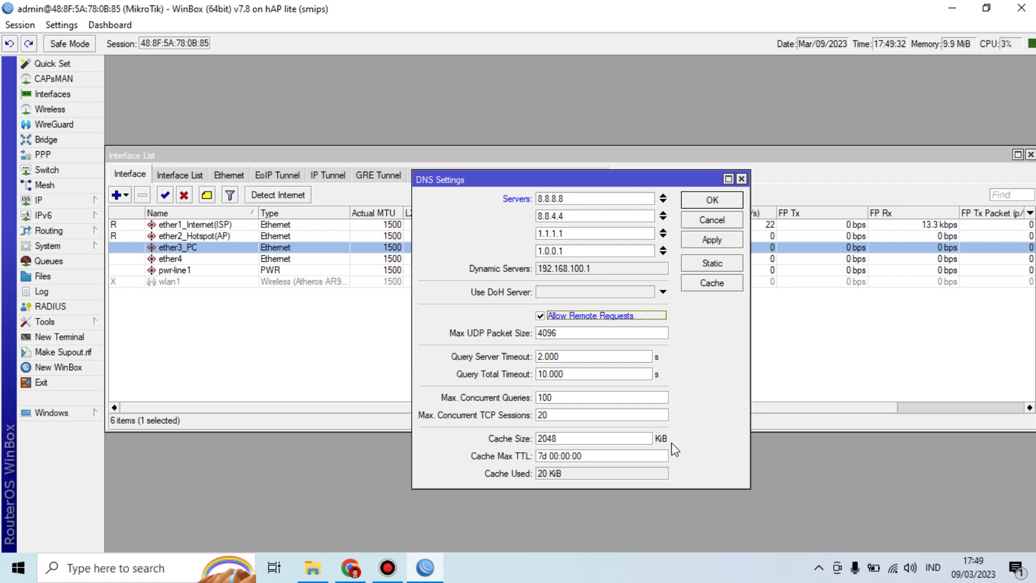
left_click(602, 473)
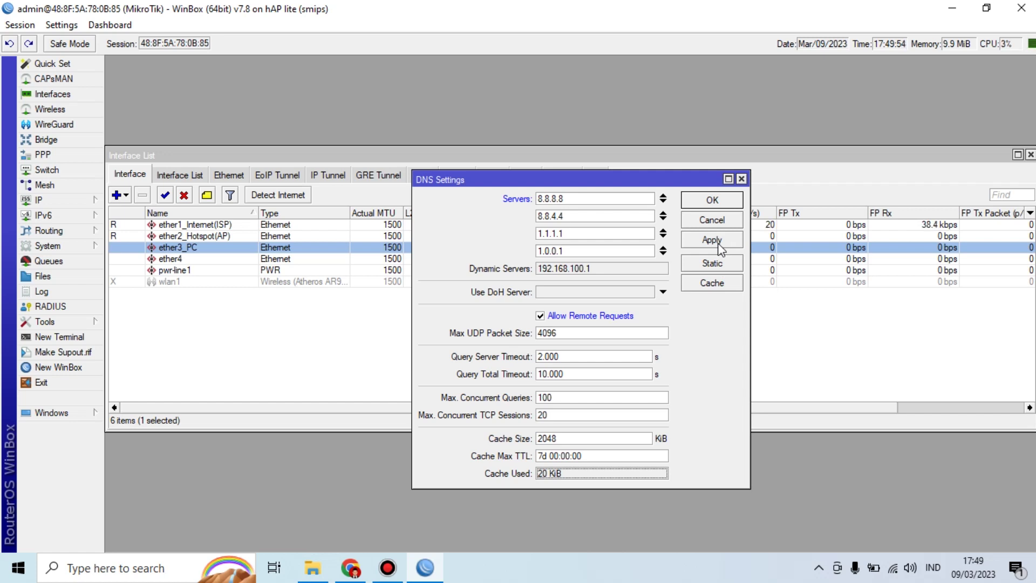
left_click(718, 243)
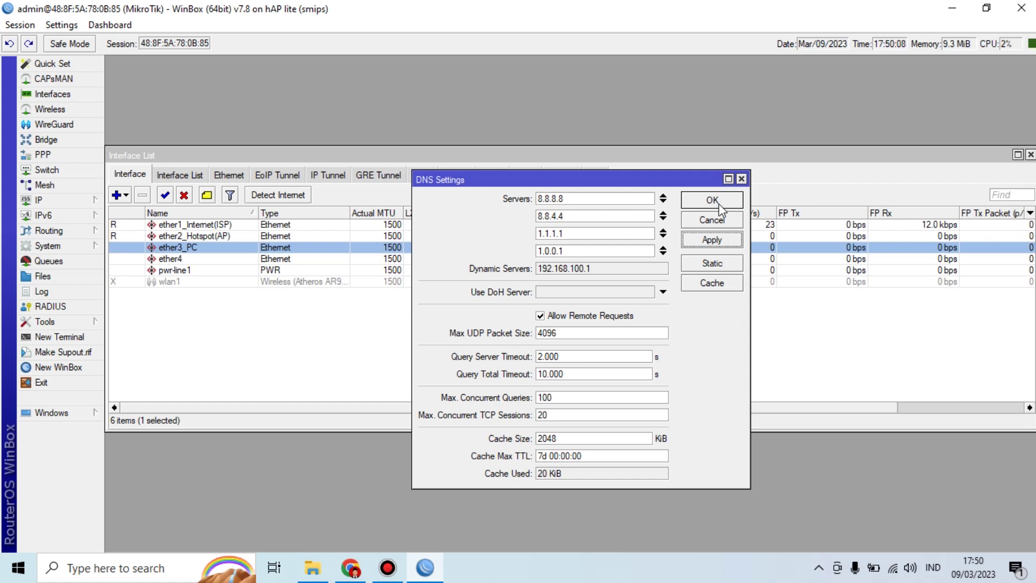
left_click(711, 200)
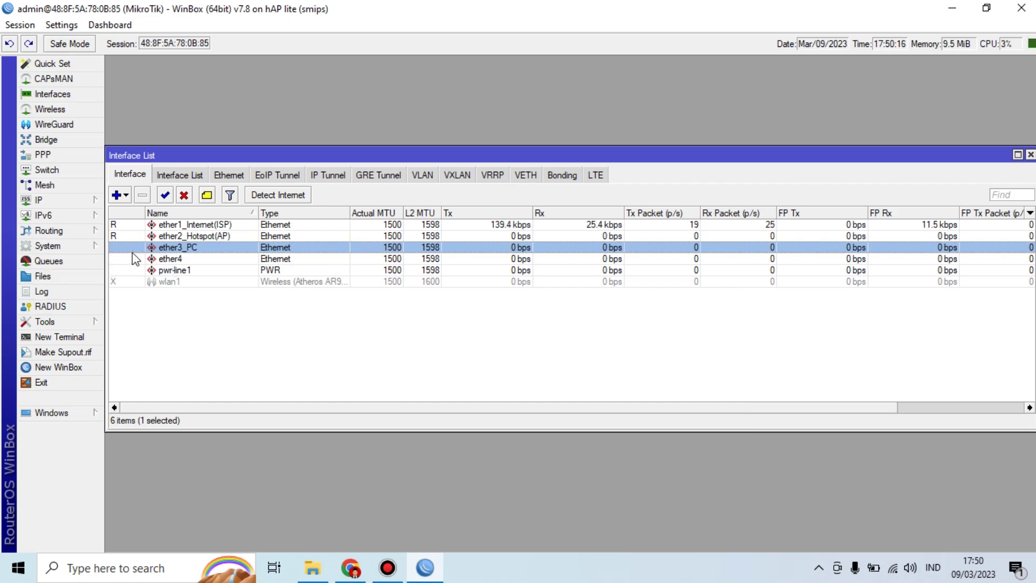
Create a new rule in the Firewall NAT list with chain srcnat
left_click(86, 203)
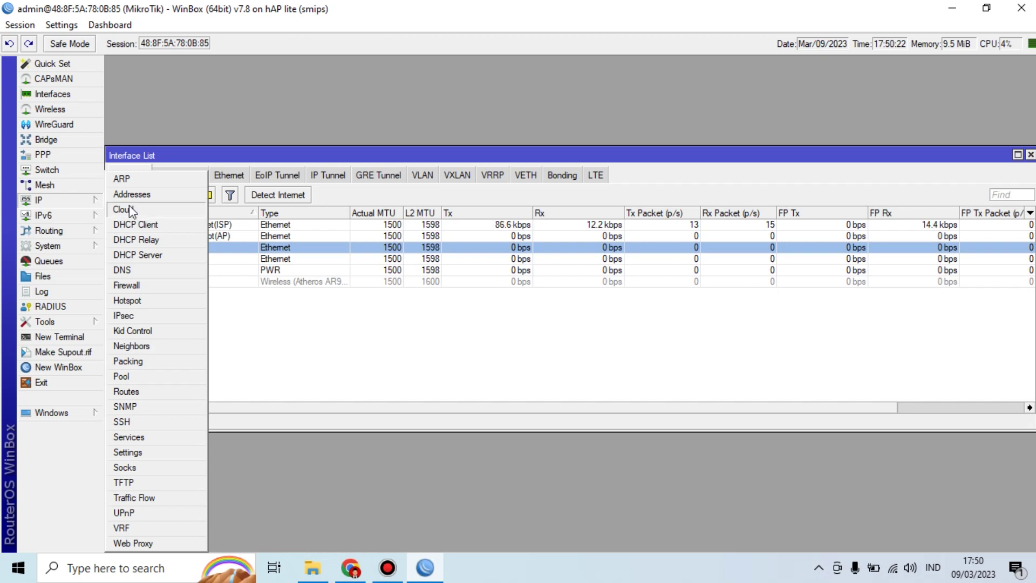
left_click(135, 286)
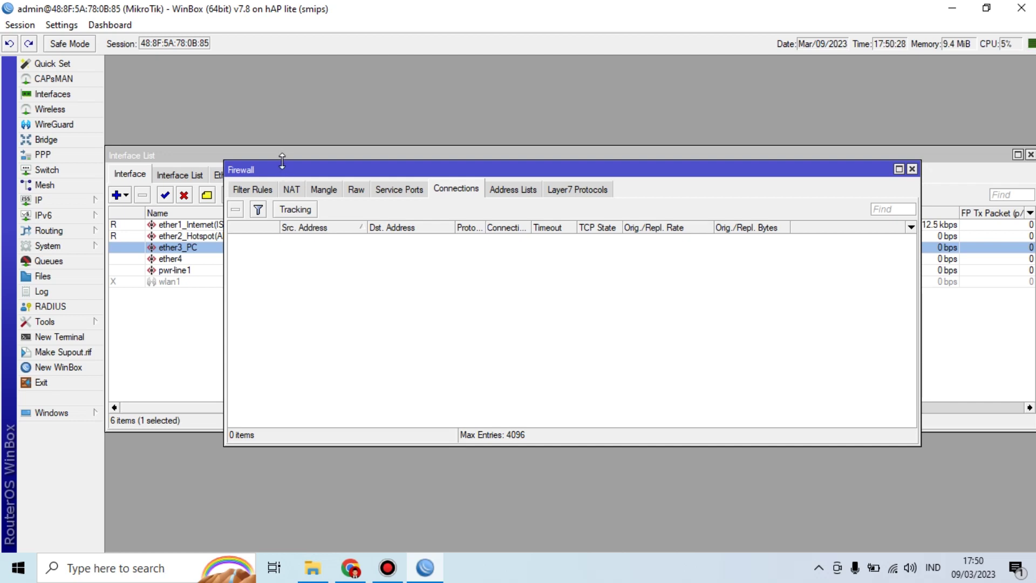
left_click(285, 189)
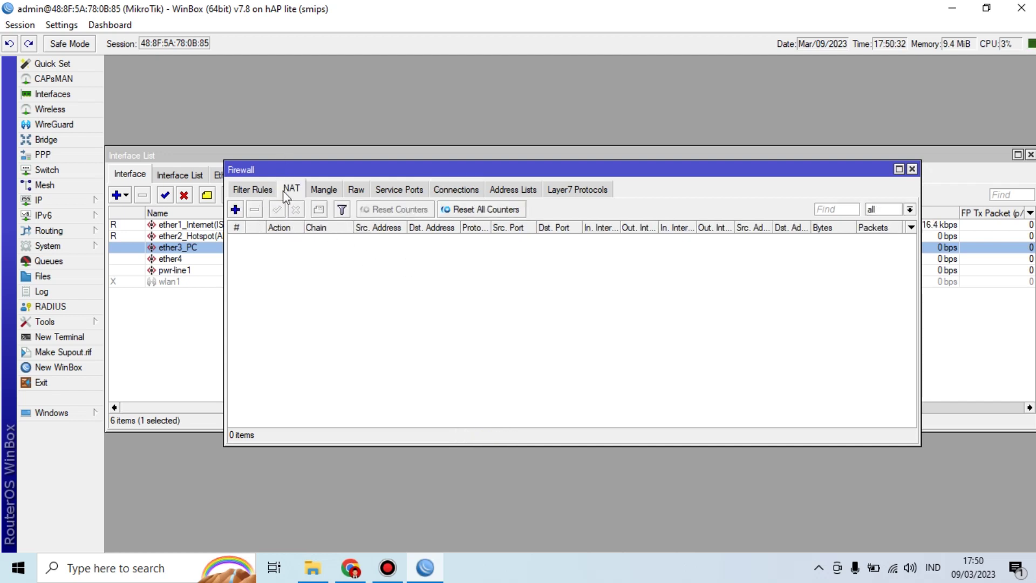
left_click(236, 210)
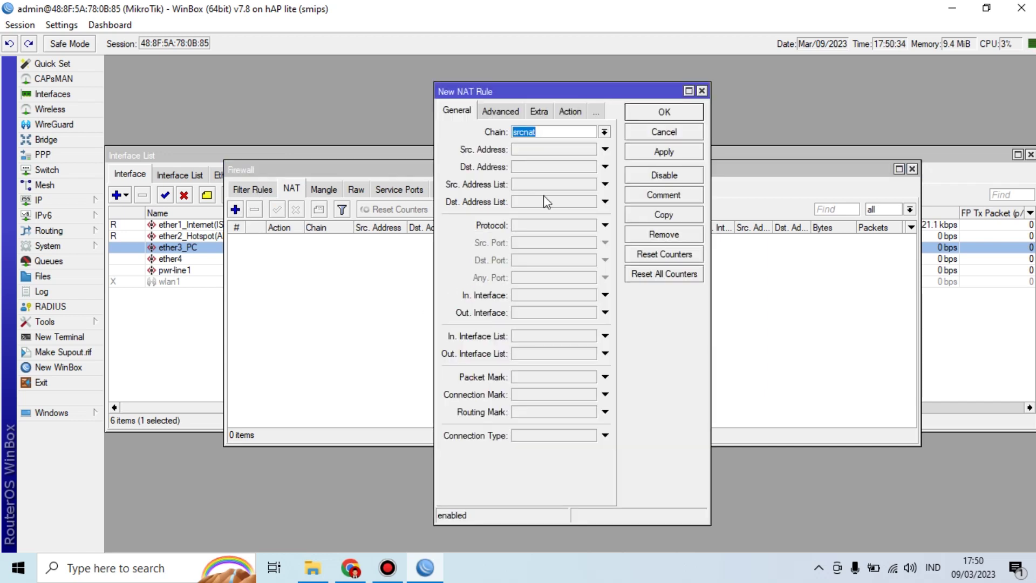
left_click(605, 133)
left_click(605, 132)
left_click(605, 132)
left_click(524, 175)
Set the rule's out-interface to ether1_Internet(ISP) and action masquerade, then save it
left_click(605, 315)
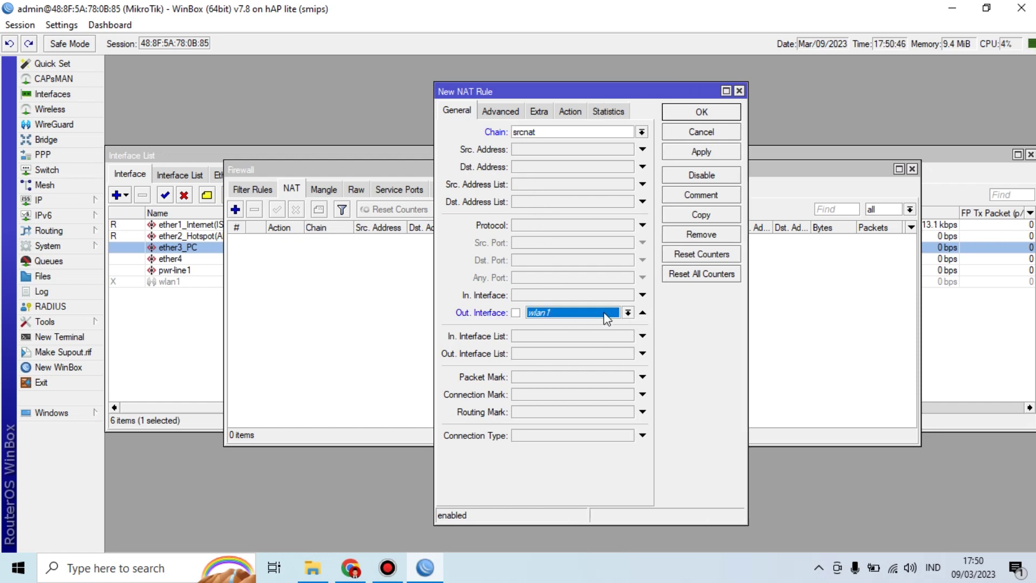
left_click(627, 313)
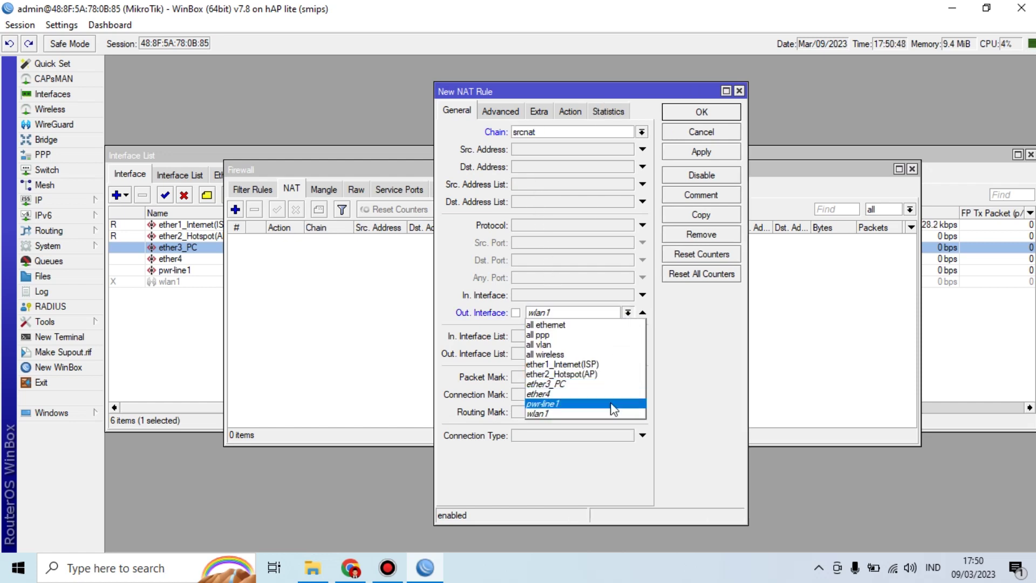
left_click(609, 367)
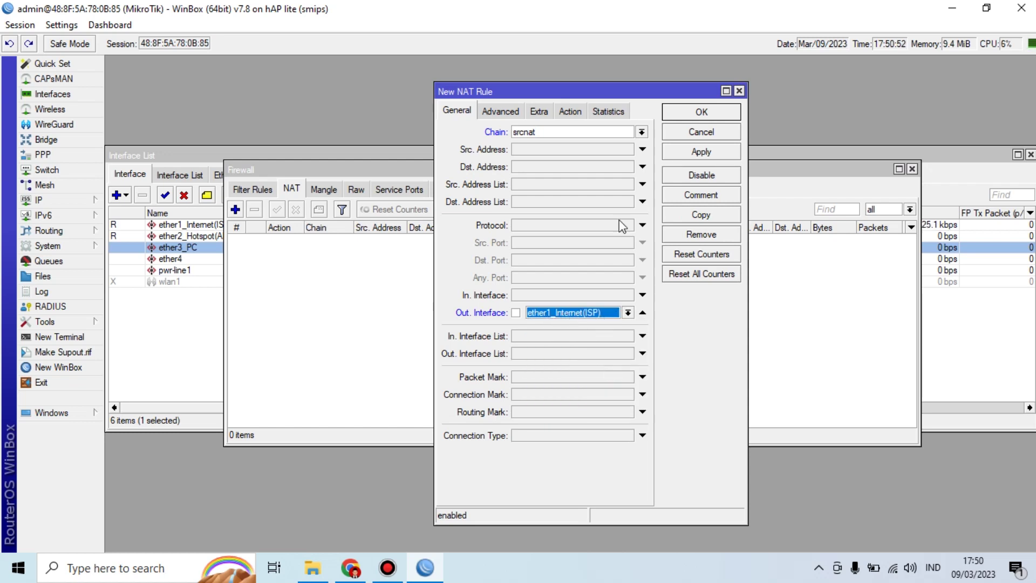
left_click(569, 111)
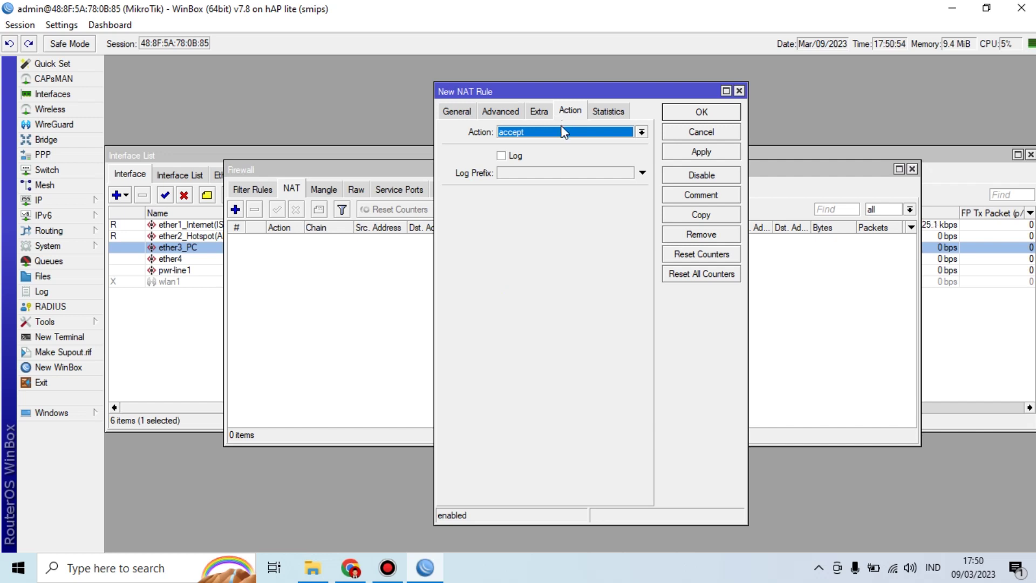
left_click(641, 132)
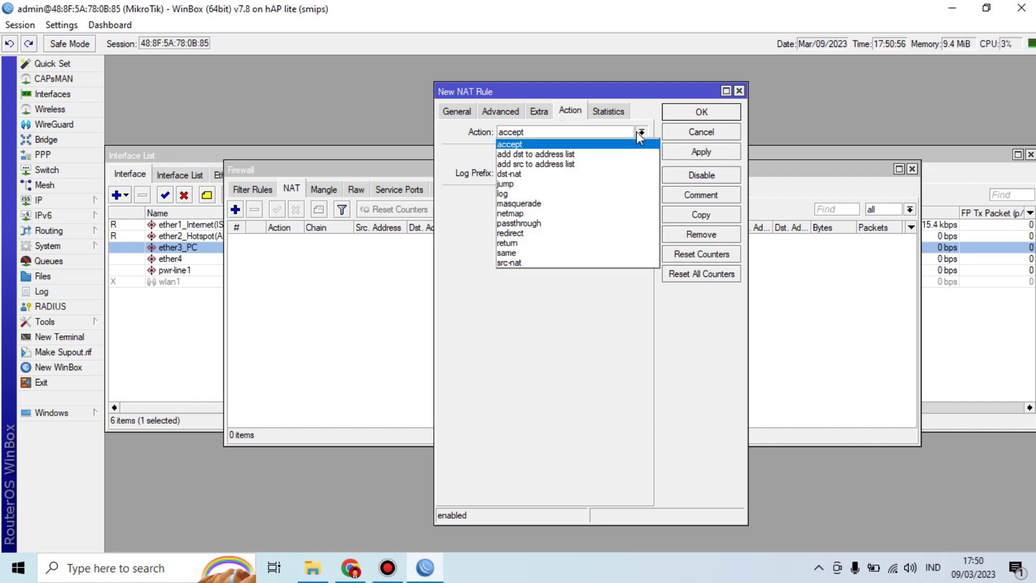
left_click(600, 201)
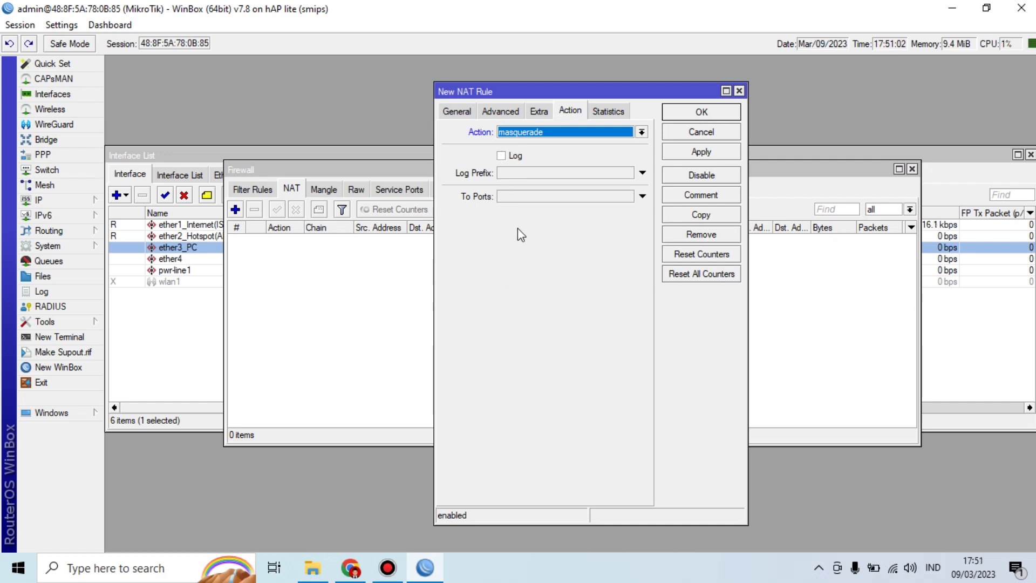
left_click(688, 153)
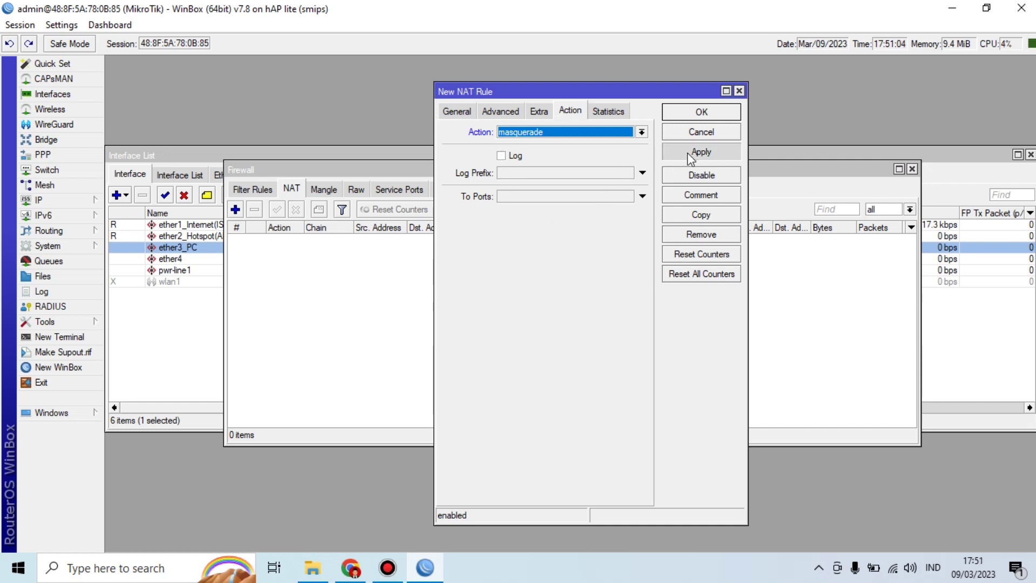
left_click(704, 113)
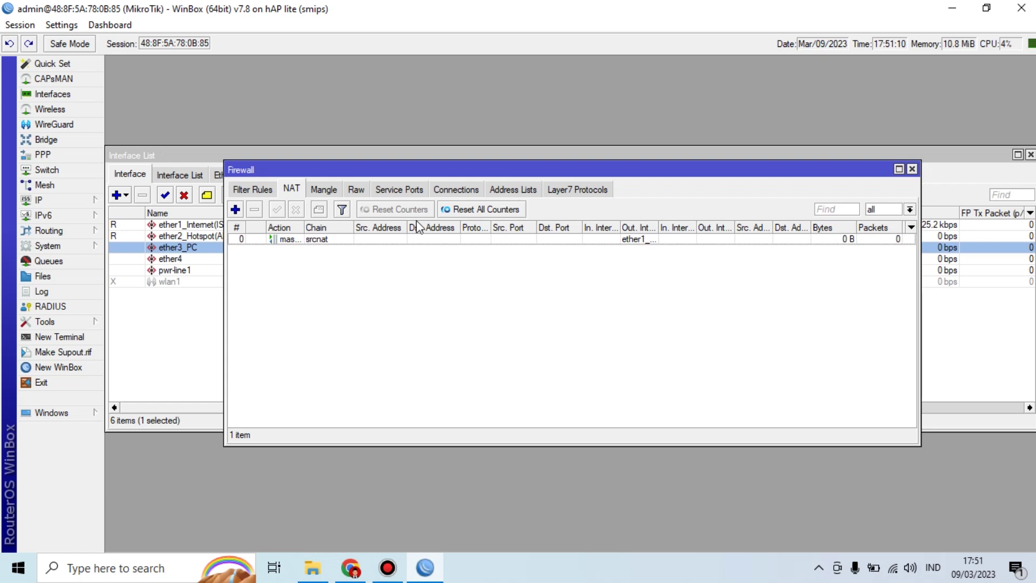
Open a router terminal, resize it, and answer n to the license prompt
left_click(81, 337)
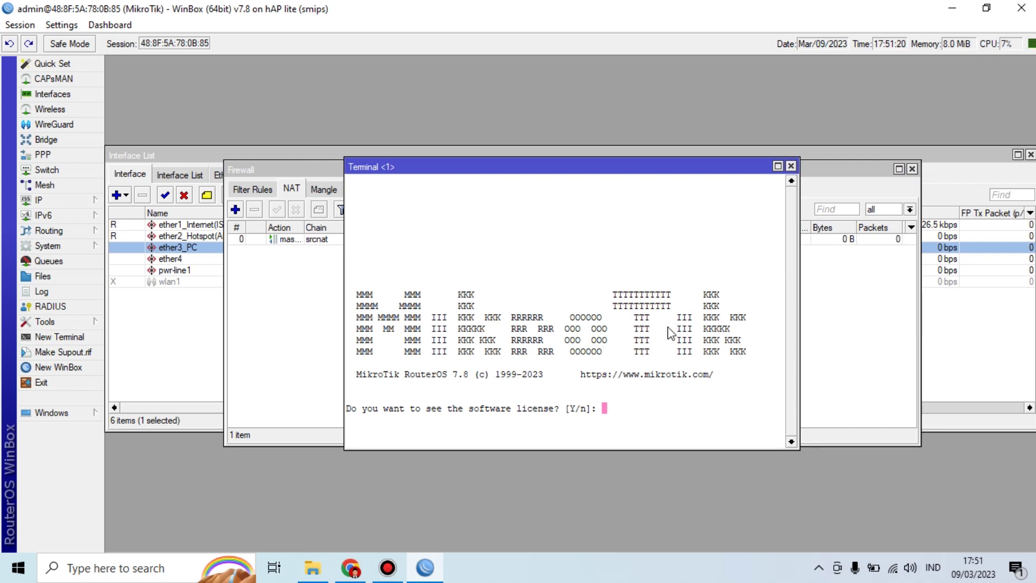
left_click(778, 167)
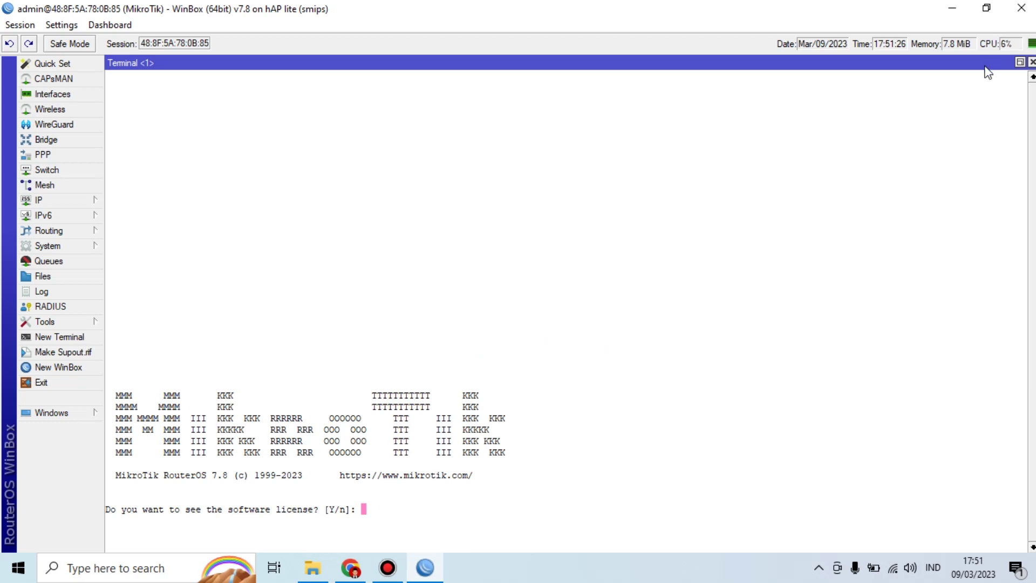
left_click(1020, 62)
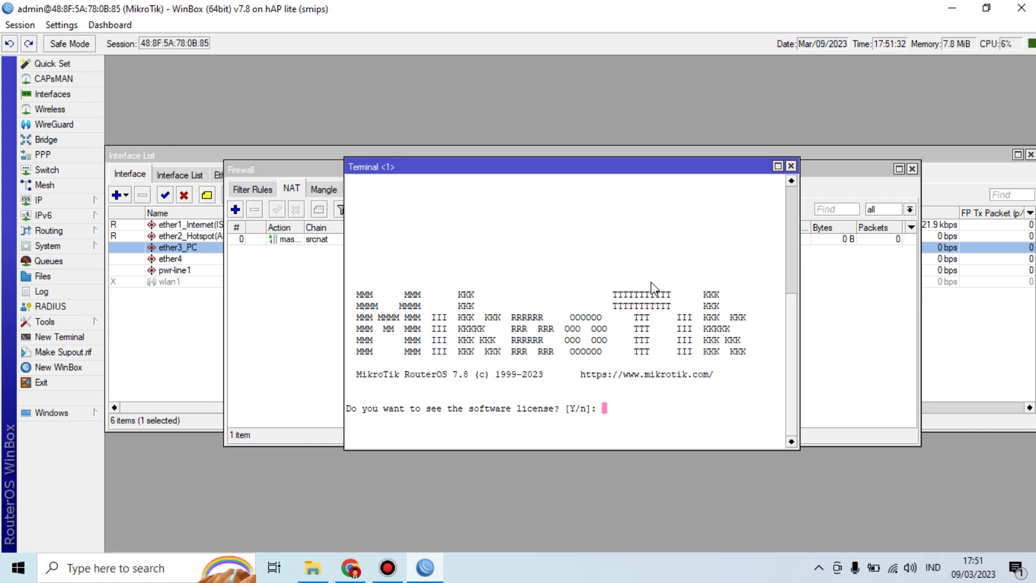
left_click(792, 166)
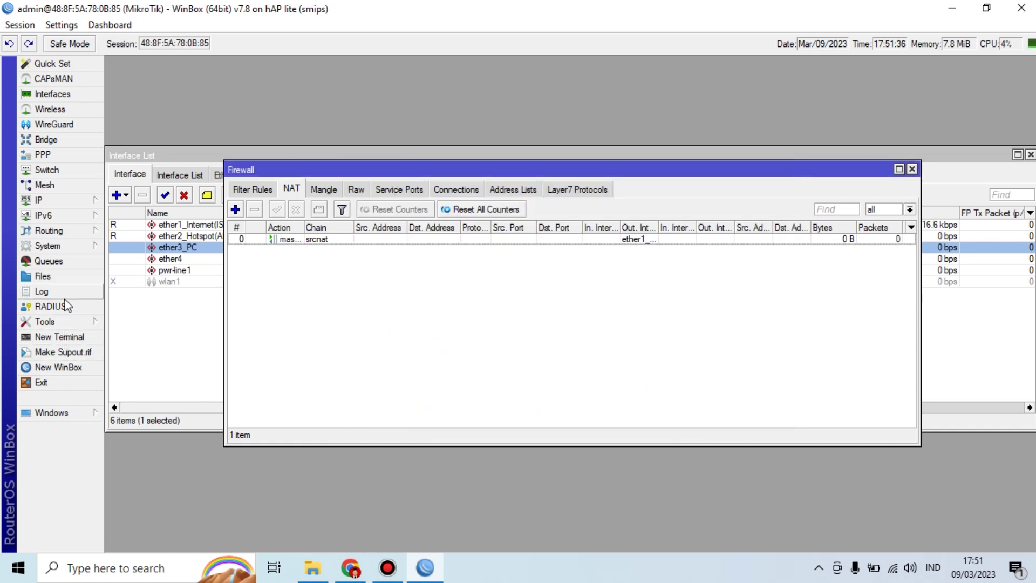
left_click(63, 339)
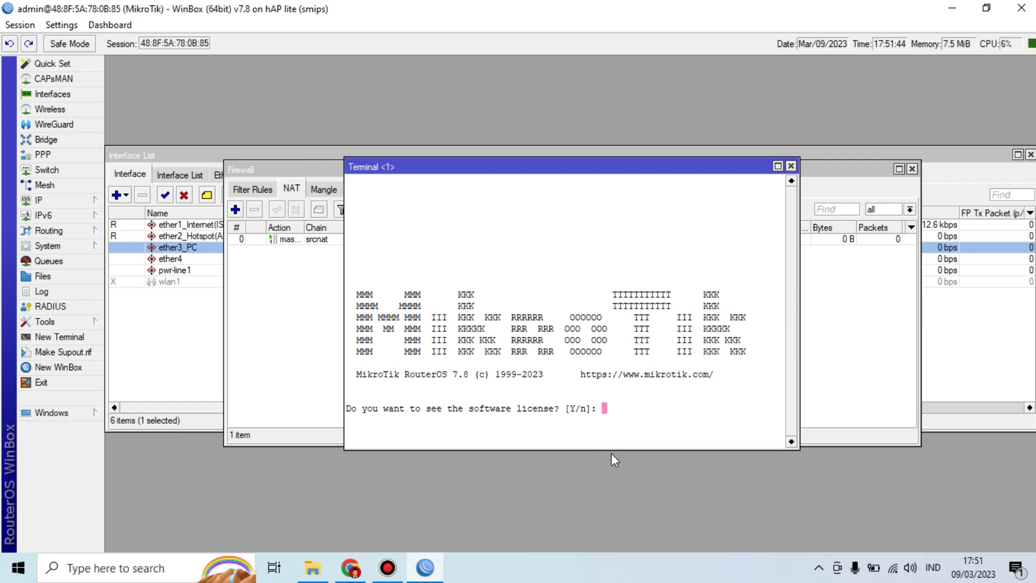
type("n")
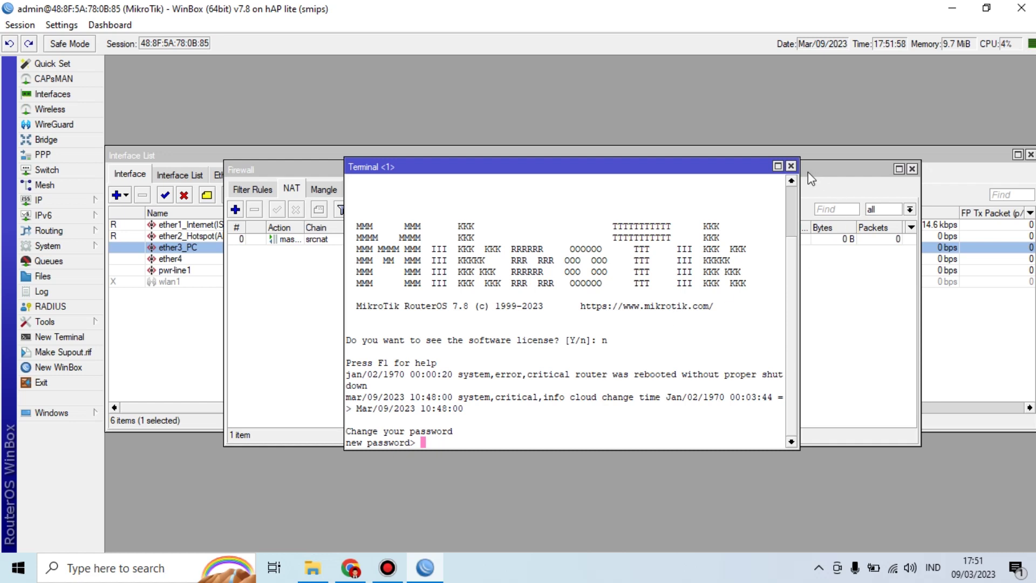
left_click(792, 167)
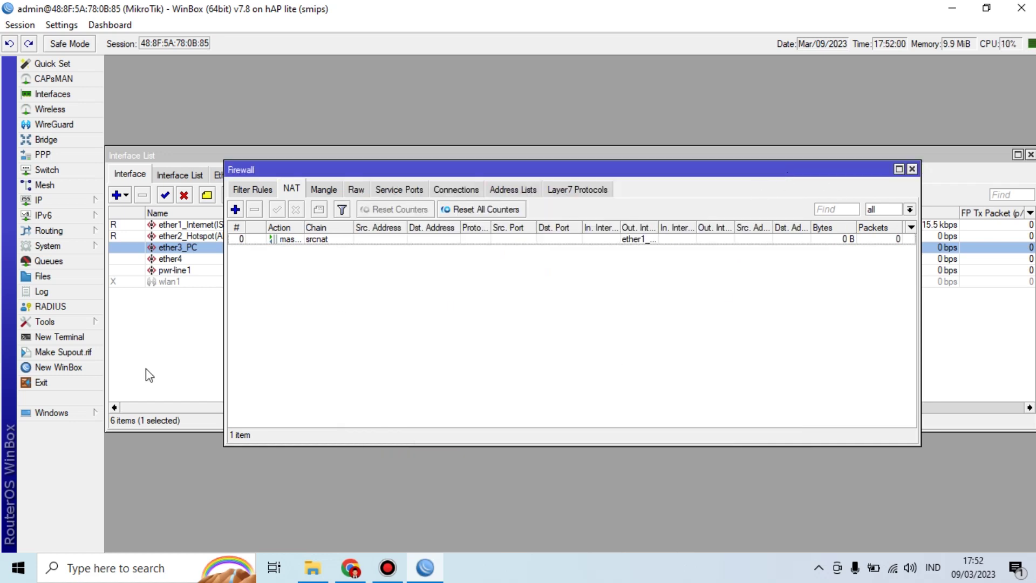
Reopen the terminal and start entering the new password, erasing the mistyped characters
left_click(60, 337)
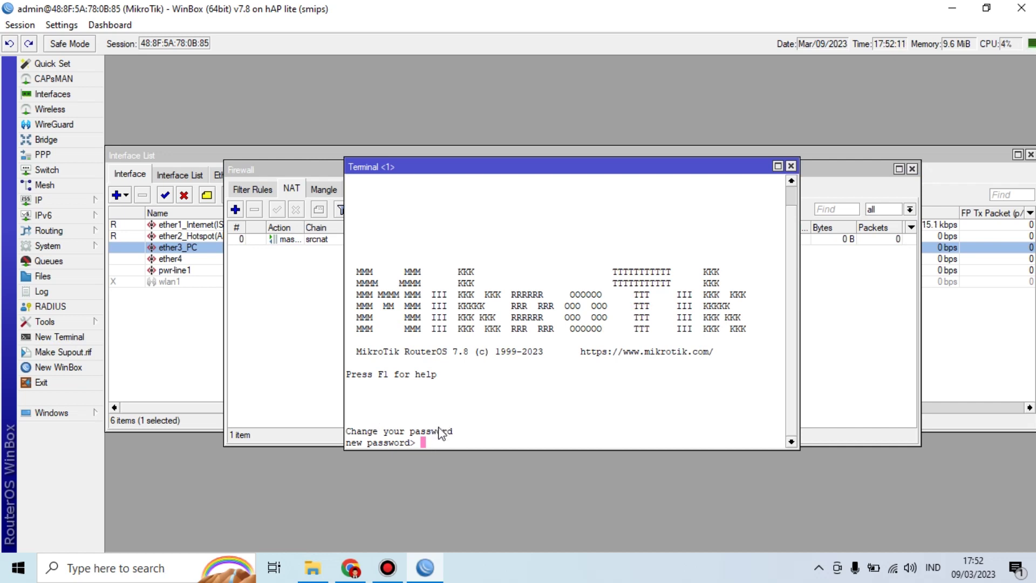
type("*")
key("BackSpace")
type("**")
key("BackSpace")
key("BackSpace")
Write the new admin password in a browser tab and paste it twice at the terminal prompt
left_click(351, 568)
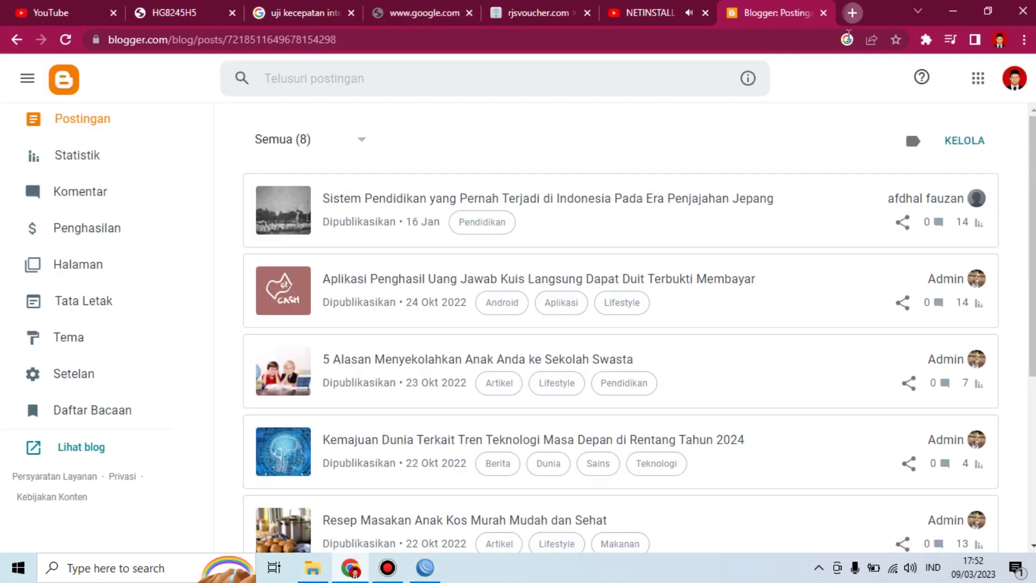
left_click(852, 19)
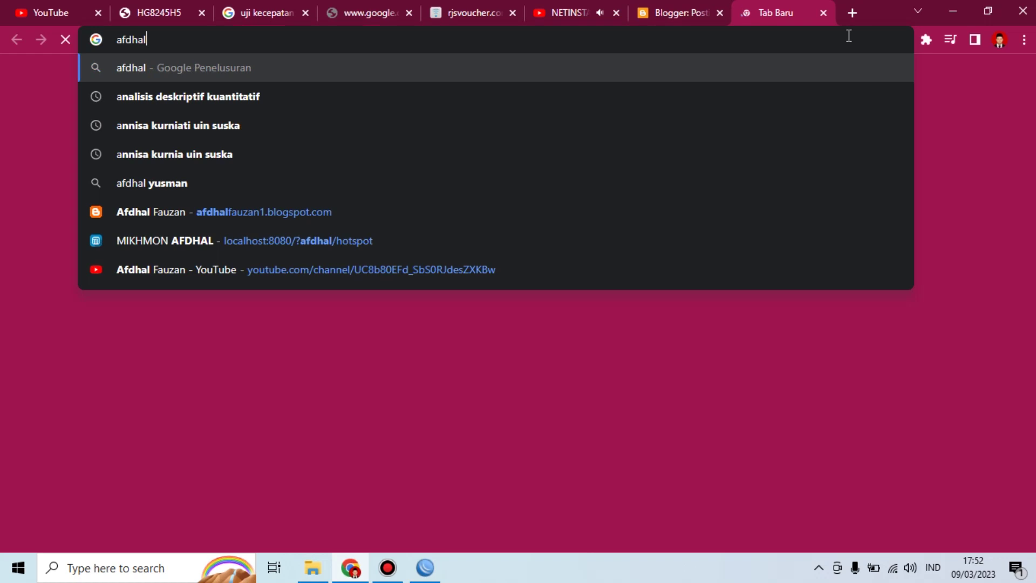
key("ctrl+a")
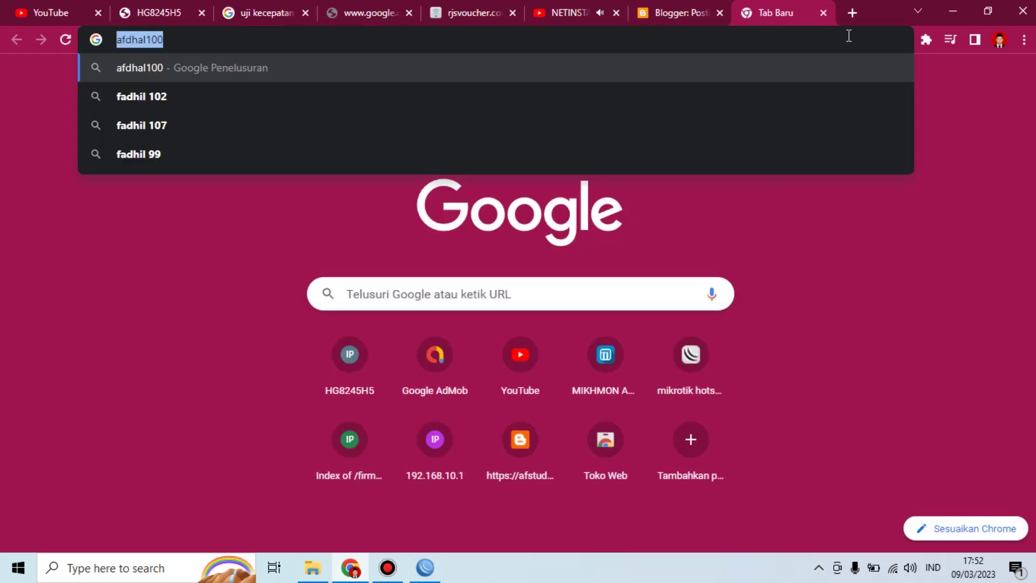
left_click(437, 570)
key("ctrl+v")
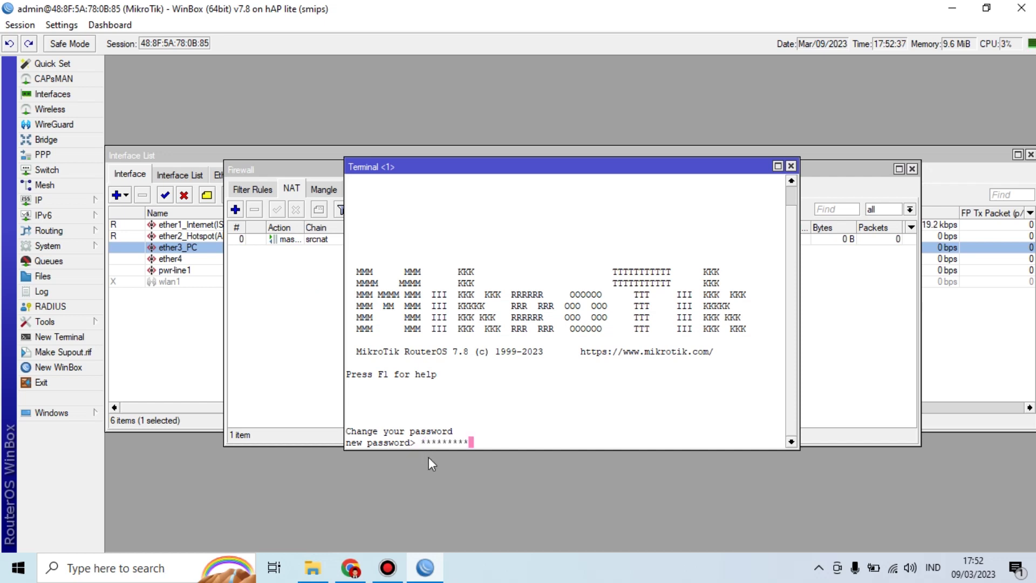
key("Return")
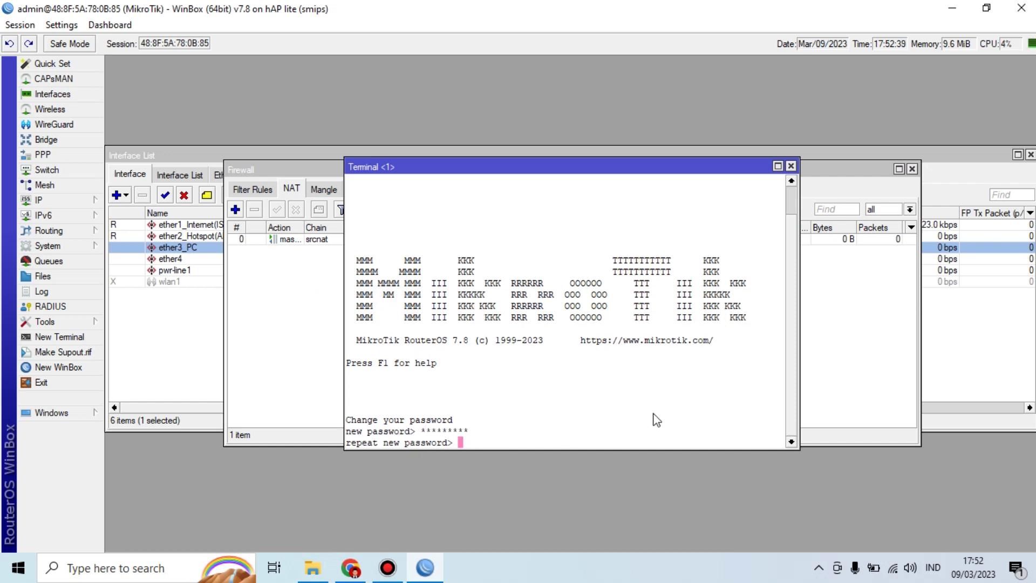
key("ctrl+v")
key("Return")
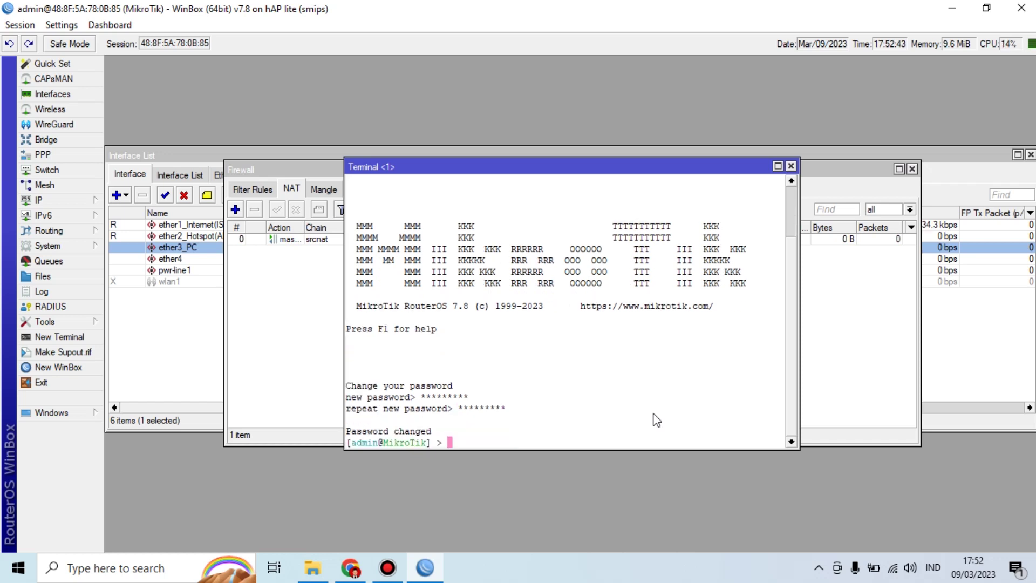
Ping google.com, stop it after 14 replies with 0% loss, and close the terminal
type("ping")
type("googl")
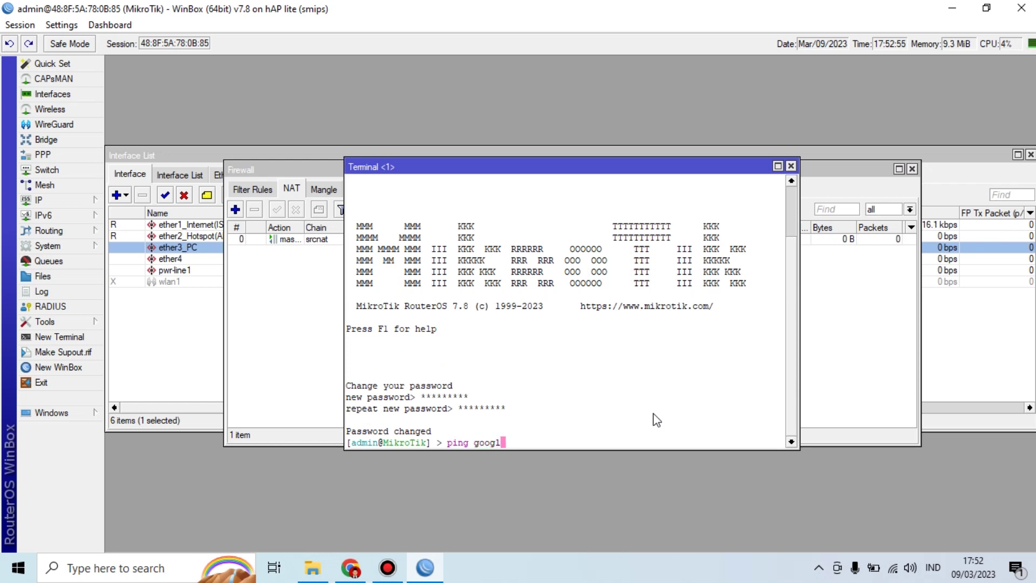
type("e.com")
key("Return")
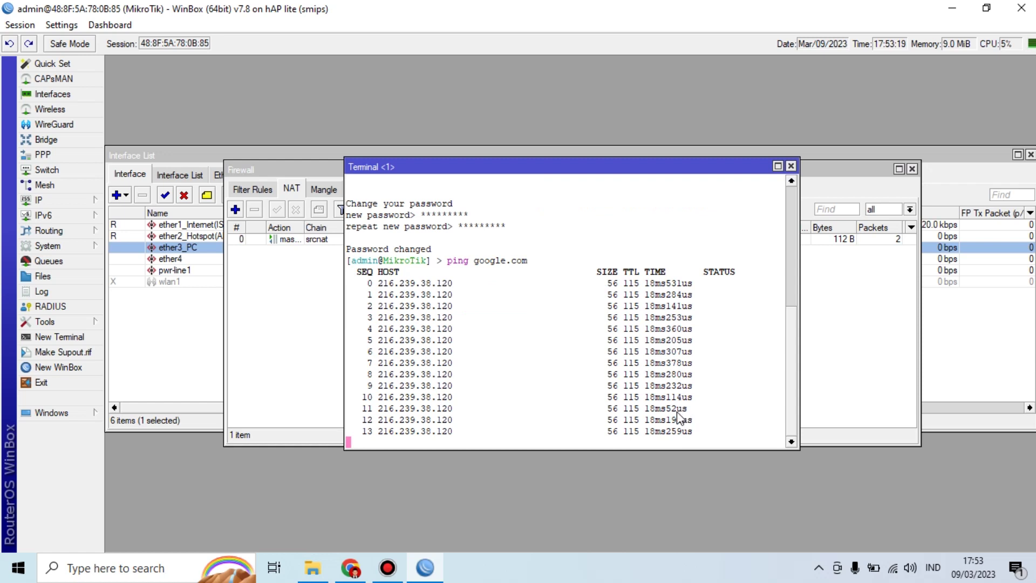
key("ctrl+c")
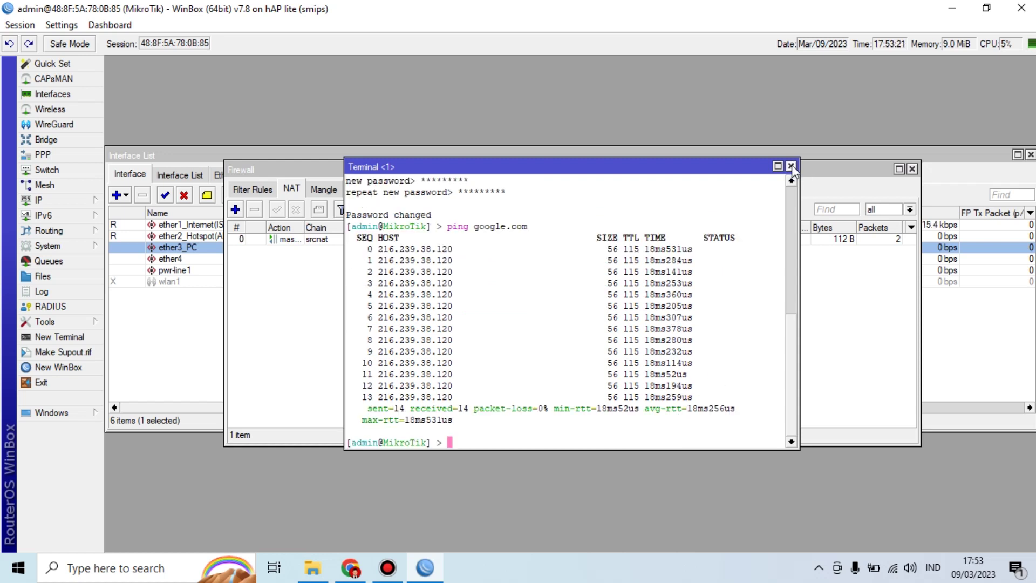
left_click(791, 165)
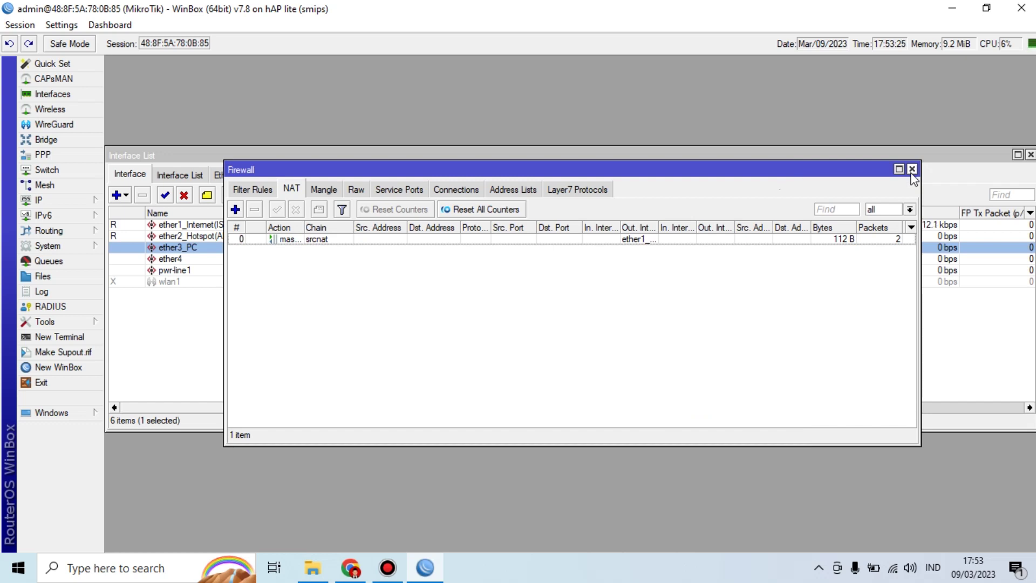
Close the Firewall and Interface List windows and disconnect the router session
left_click(911, 172)
left_click(1030, 154)
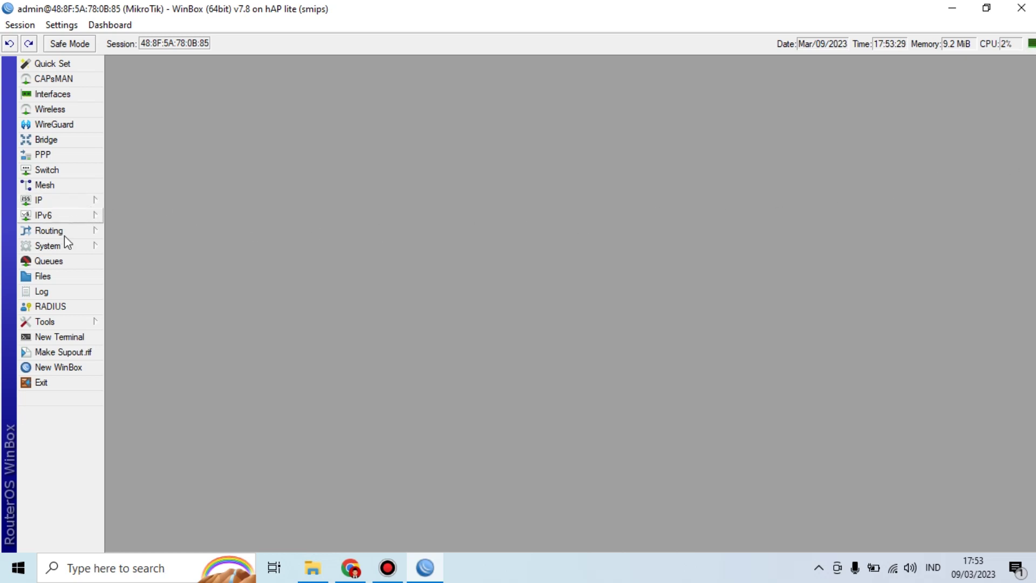
left_click(78, 201)
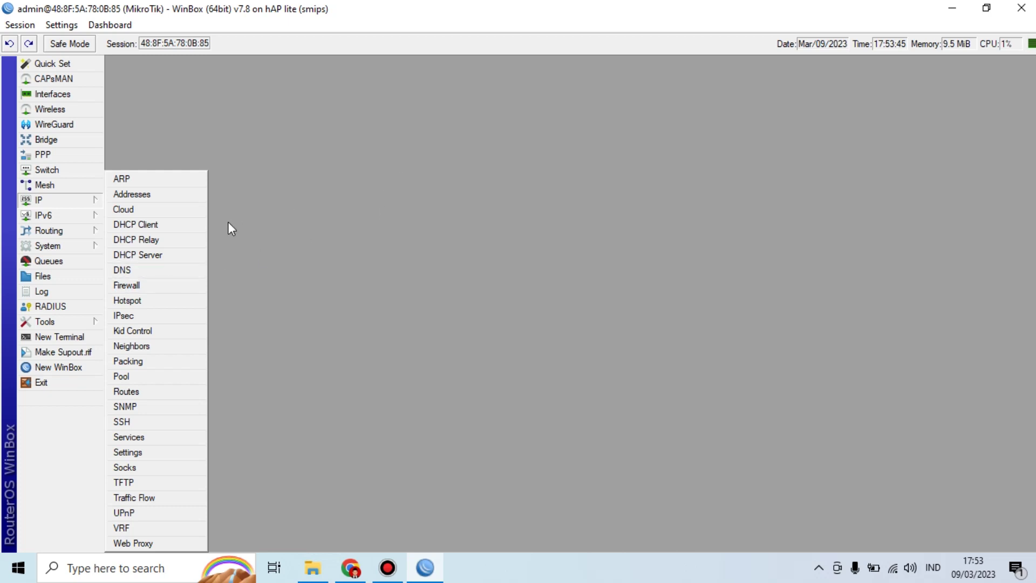
key("alt+F4")
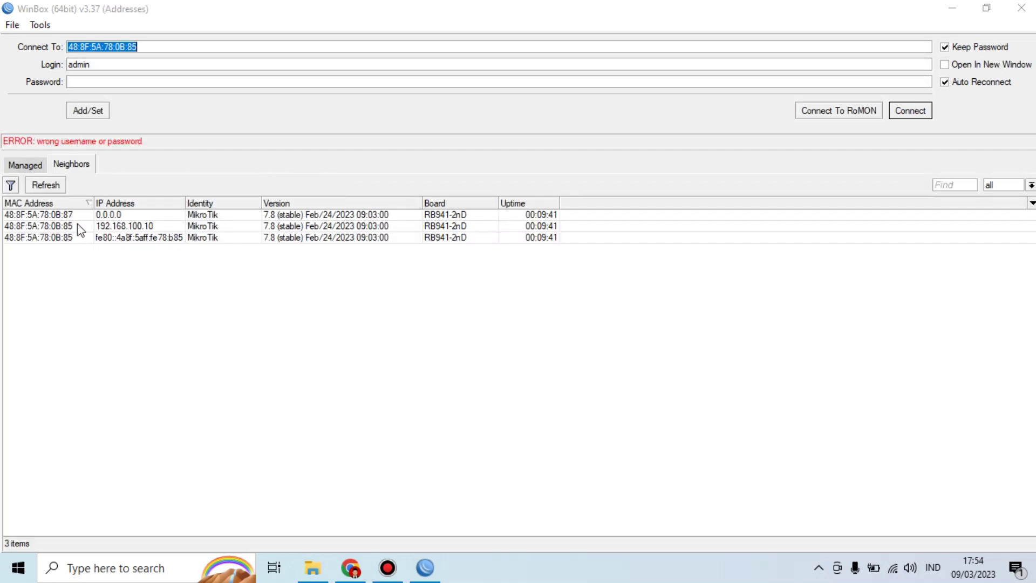
Connect to router 48:8F:5A:78:0B:87 as admin using the new password
left_click(62, 214)
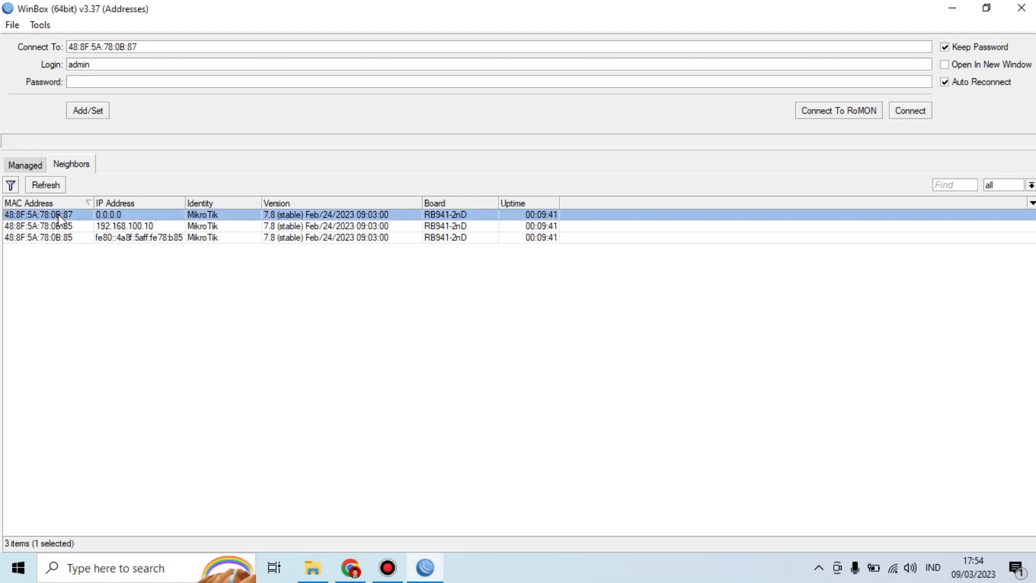
left_click(899, 114)
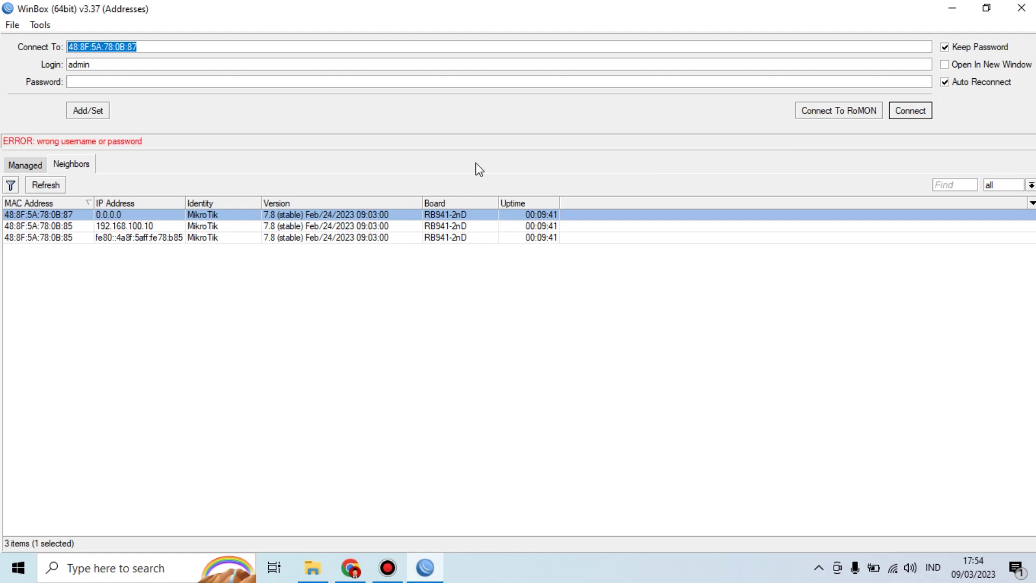
left_click(247, 69)
left_click(231, 88)
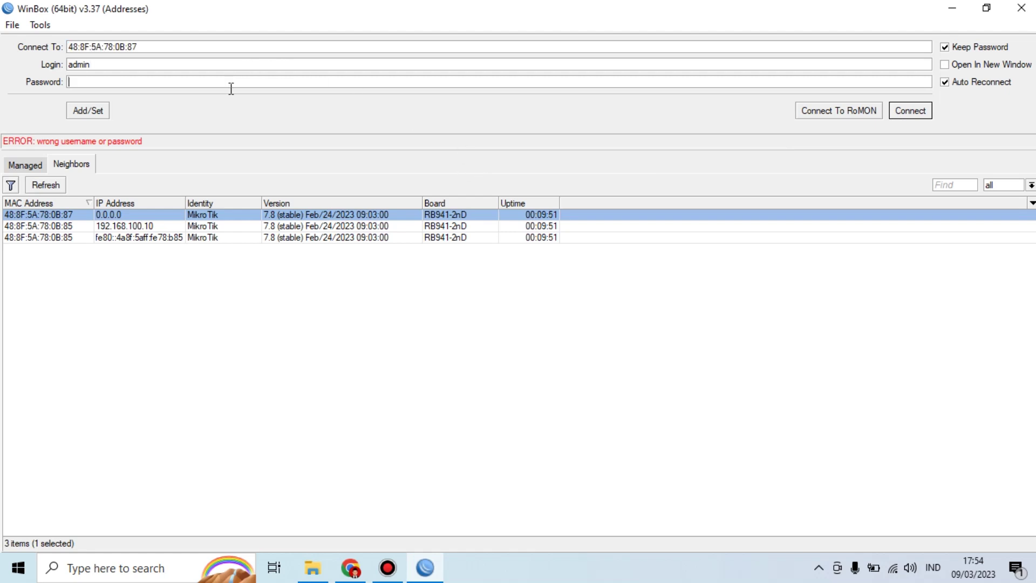
type("********")
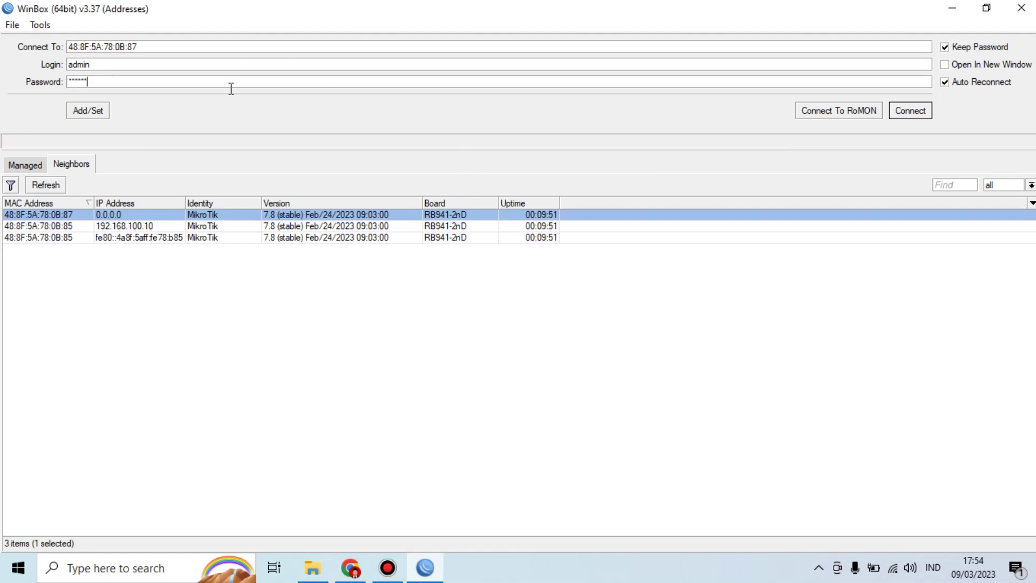
left_click(919, 115)
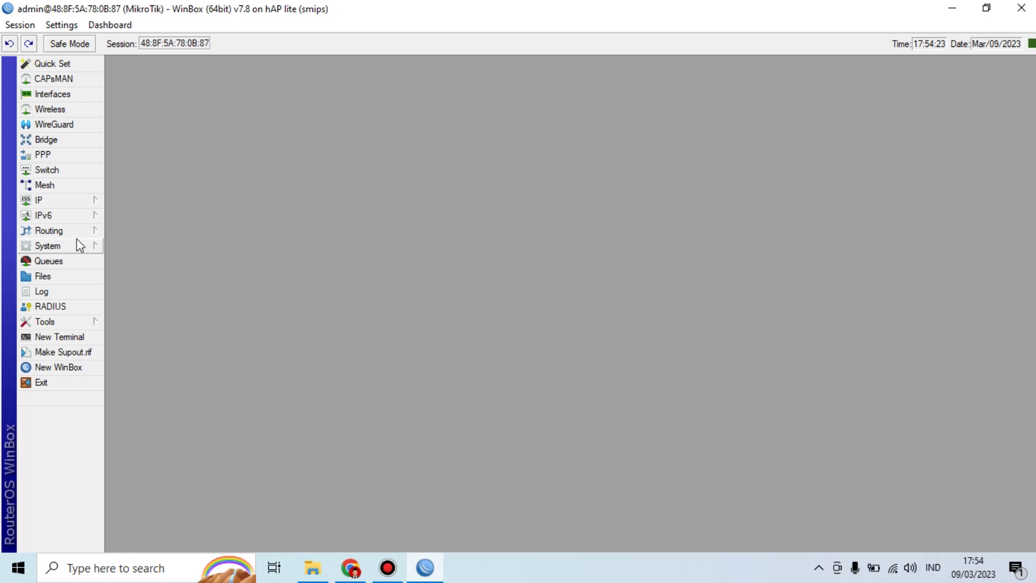
Open the IP address list and enter a new address 10.10.10.1/24
left_click(72, 201)
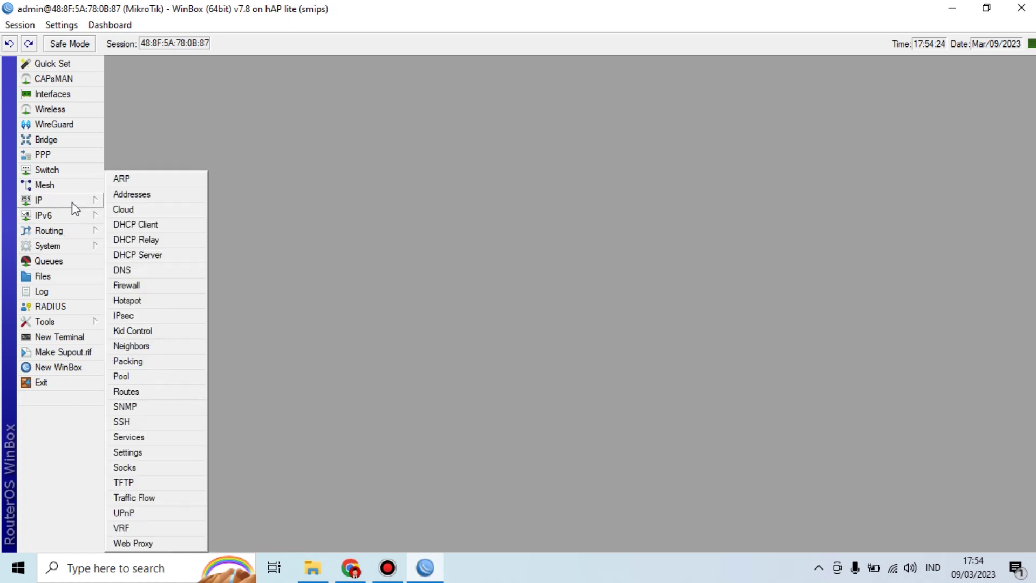
left_click(166, 197)
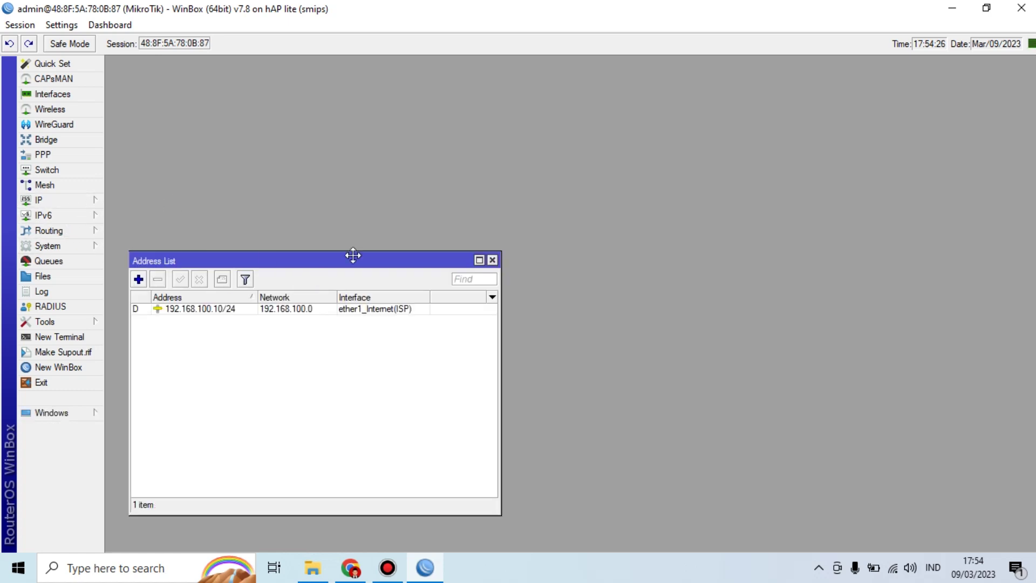
left_click_drag(353, 255, 478, 193)
left_click_drag(626, 448, 687, 471)
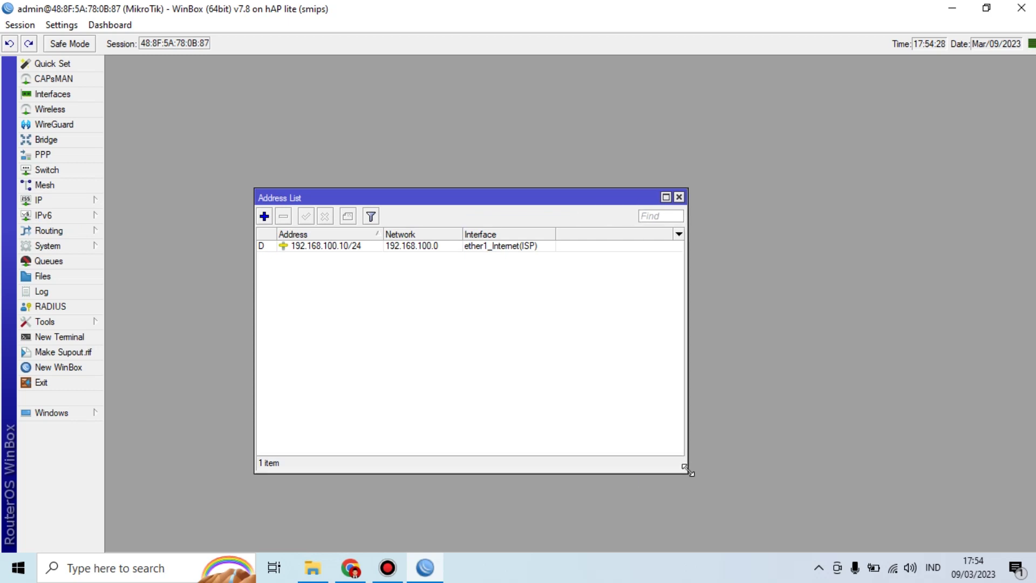
left_click(264, 216)
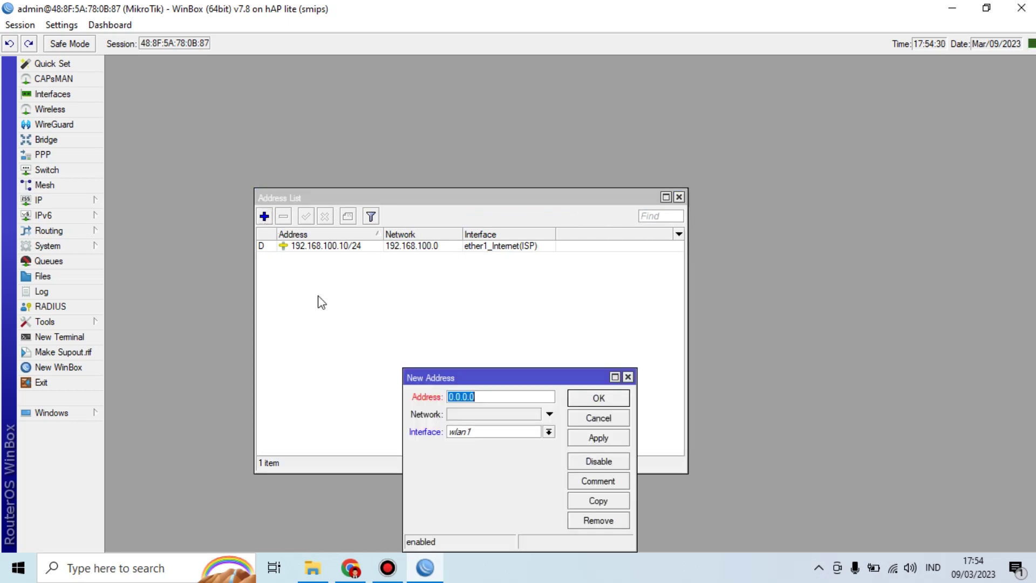
left_click(491, 397)
left_click_drag(488, 396, 426, 399)
type("101")
key("BackSpace")
type(".10")
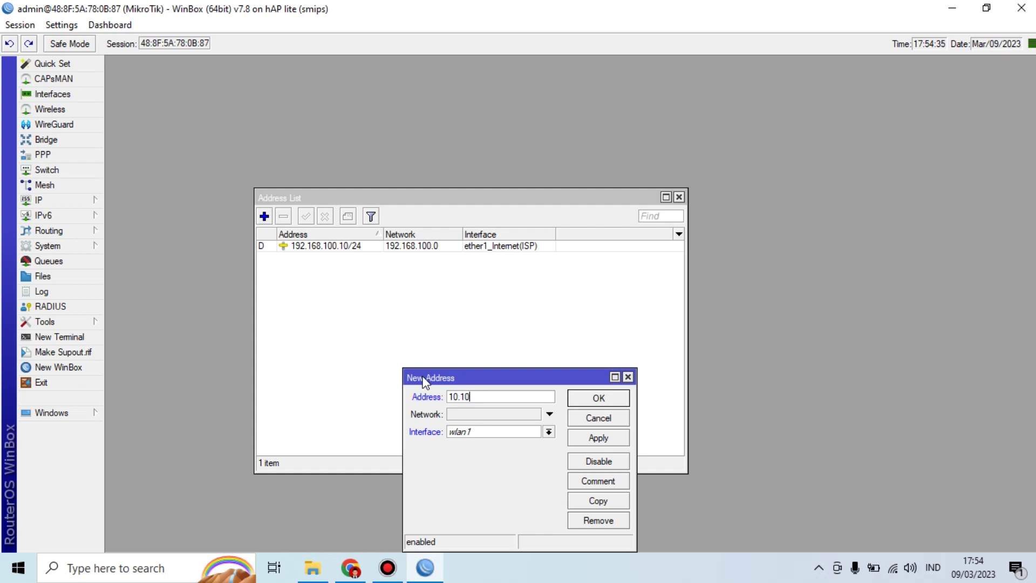
type(".10.10.1")
type("/24")
left_click(489, 398)
key("Delete")
Set network 10.10.10.0 and interface ether3_PC, then save the address
left_click(538, 414)
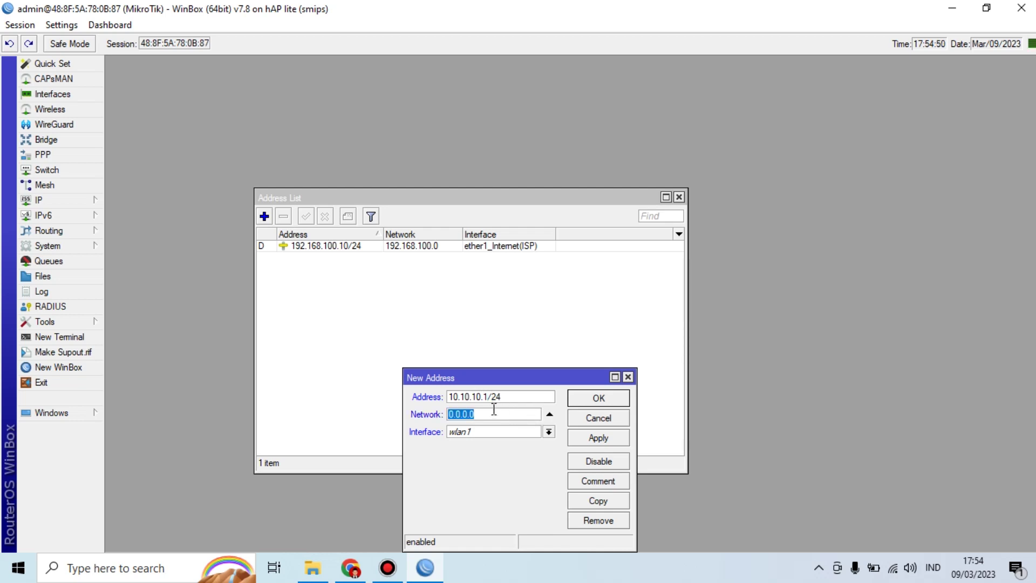
left_click_drag(488, 397, 452, 396)
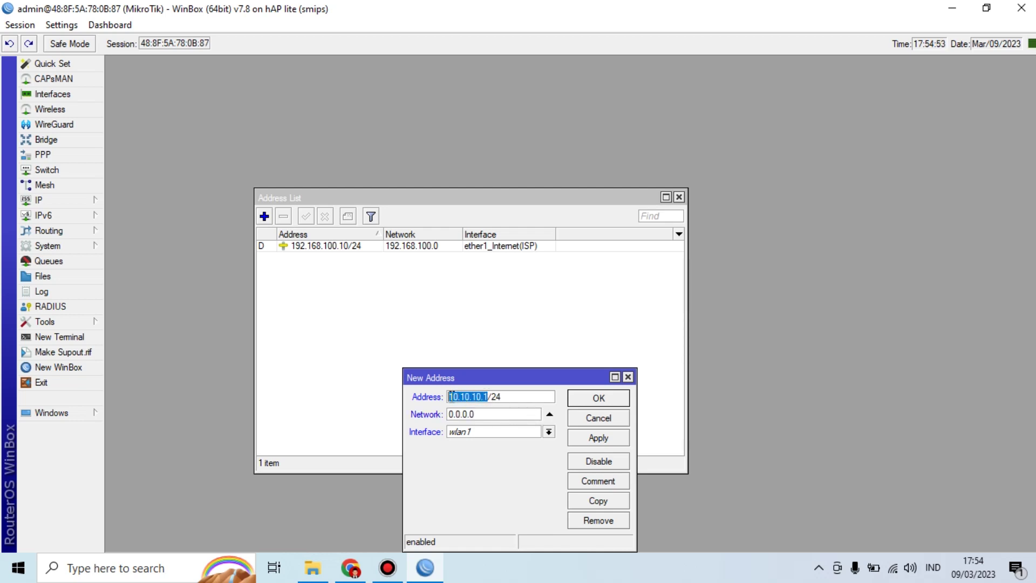
key("ctrl+c")
double_click(495, 414)
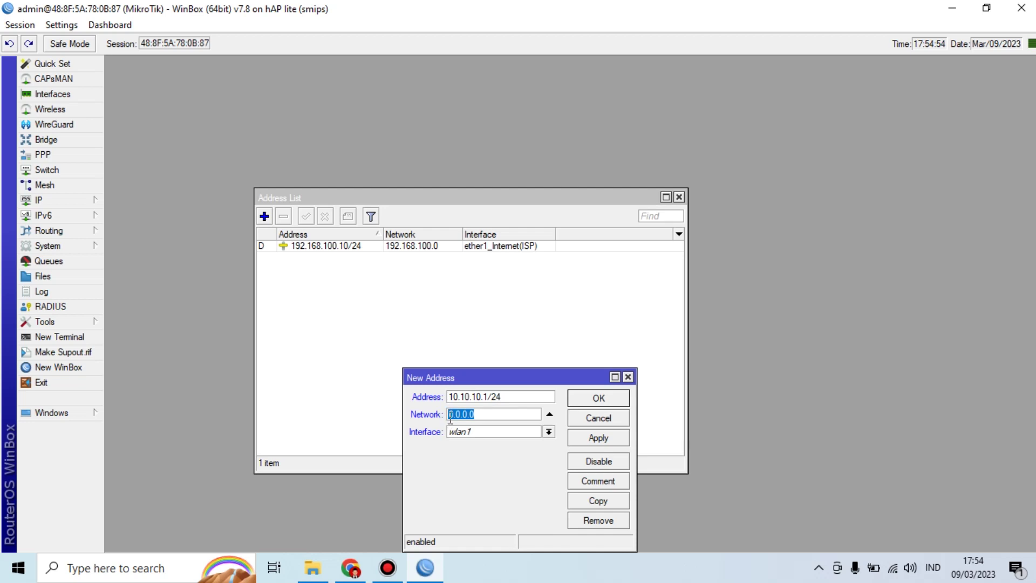
key("ctrl+v")
key("BackSpace")
type("0")
left_click(548, 432)
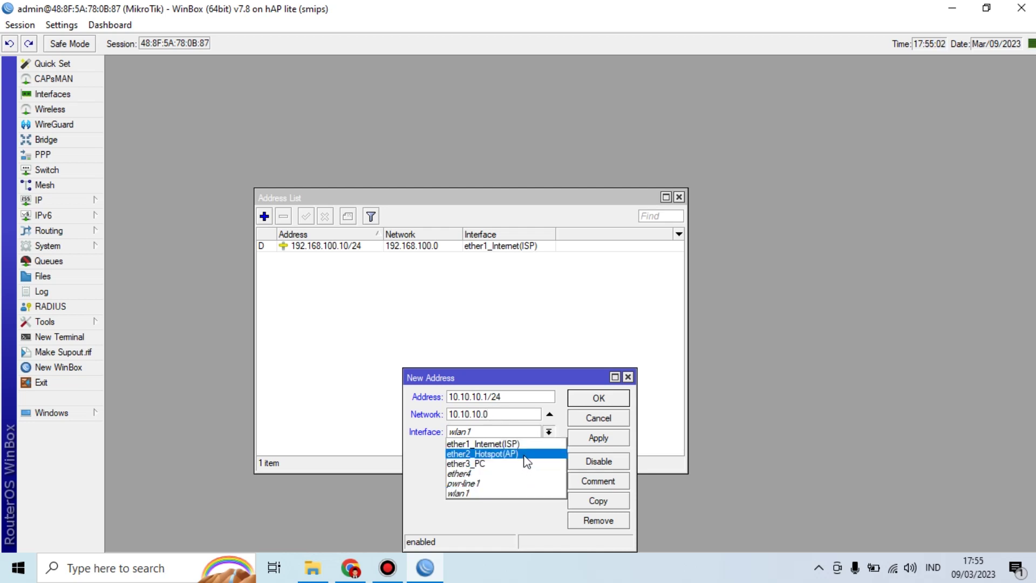
left_click(526, 464)
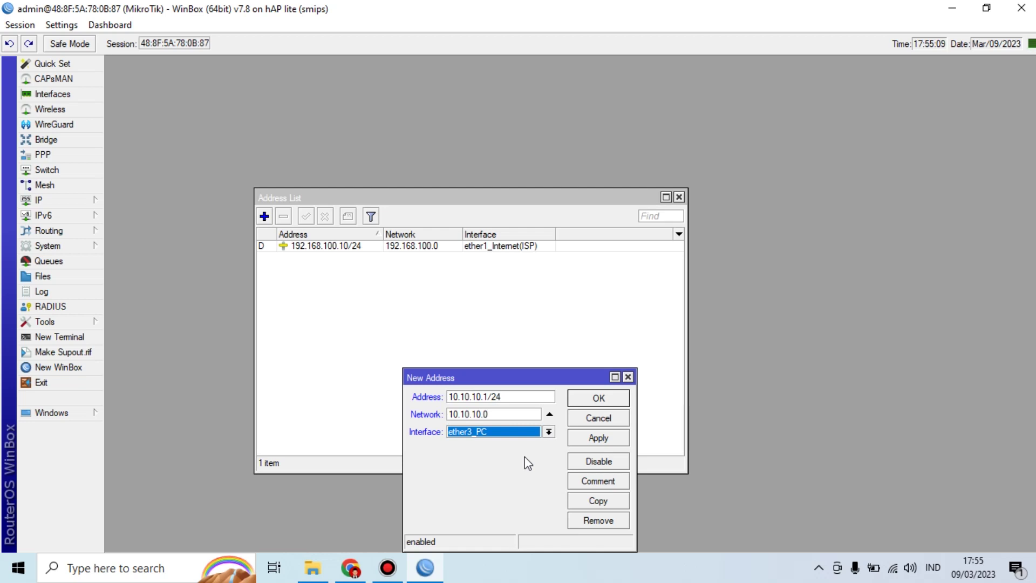
left_click(598, 439)
left_click(608, 400)
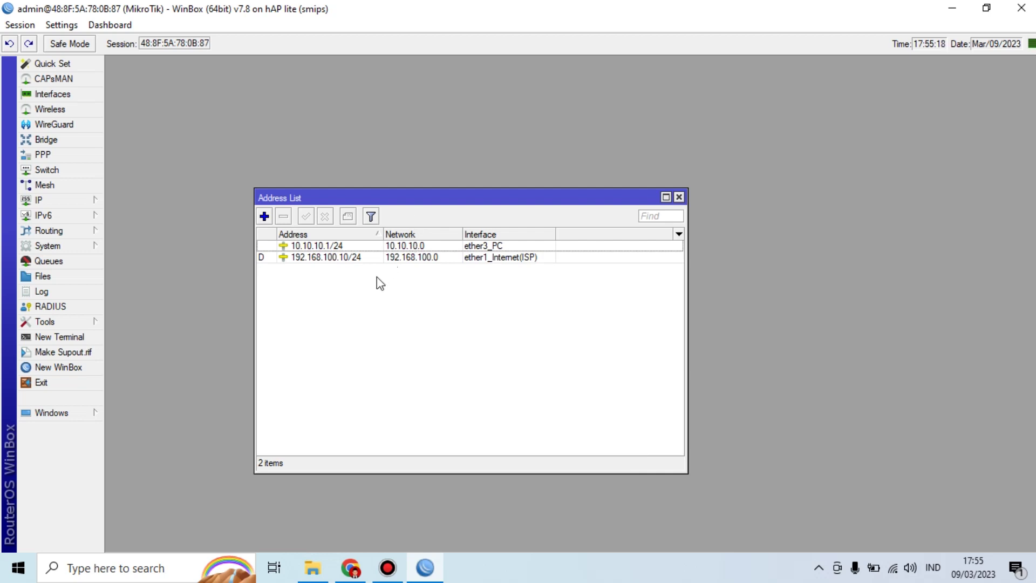
Add address 192.168.22.1/24 with network 192.168.22.0 and save it
left_click(264, 215)
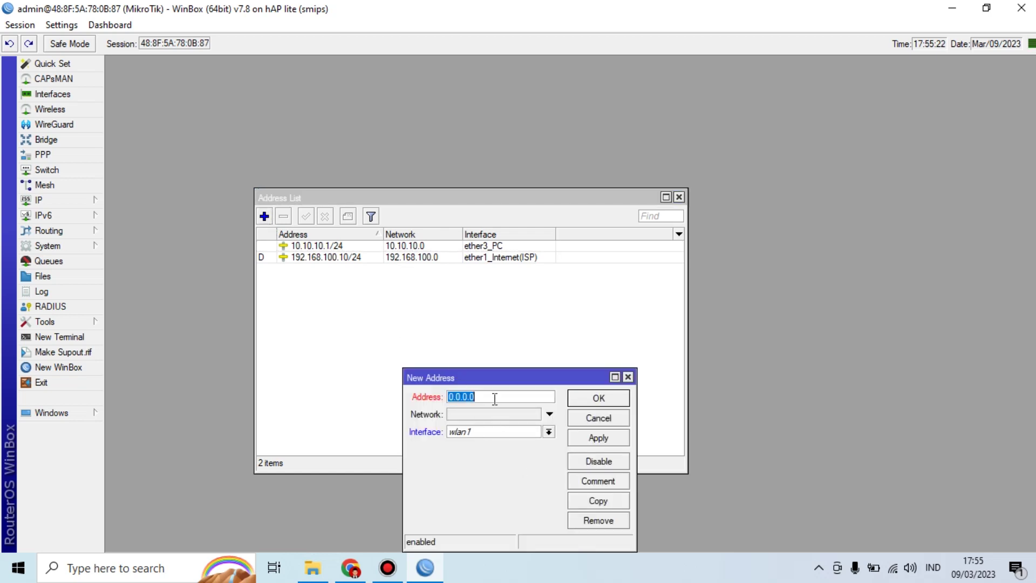
left_click(494, 396)
key("BackSpace")
key("BackSpace")
key("BackSpace")
key("BackSpace")
key("BackSpace")
key("BackSpace")
key("BackSpace")
type("192.168.")
type("22")
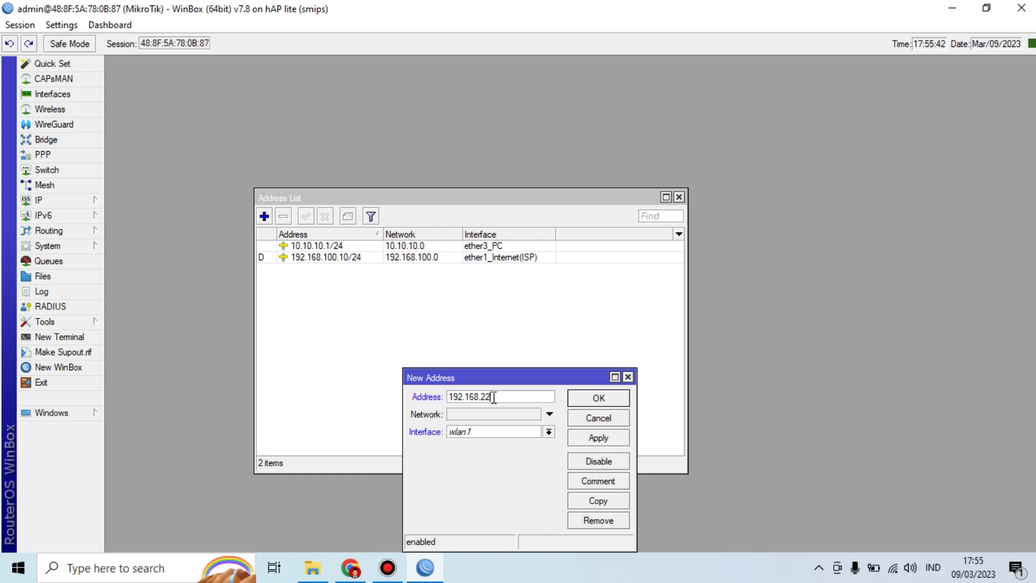
type(".1/24")
left_click_drag(497, 397, 445, 400)
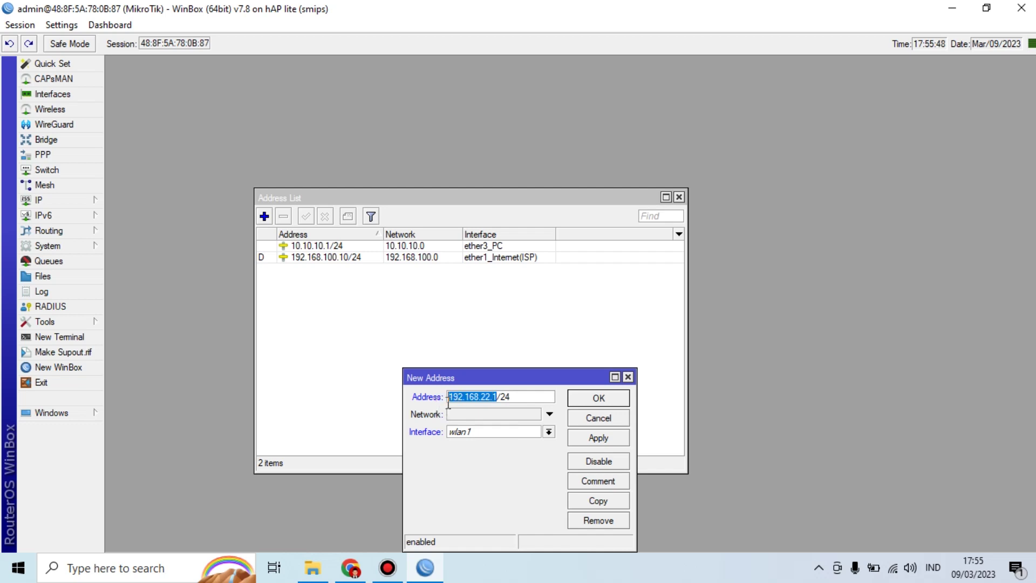
left_click(462, 414)
key("ctrl+v")
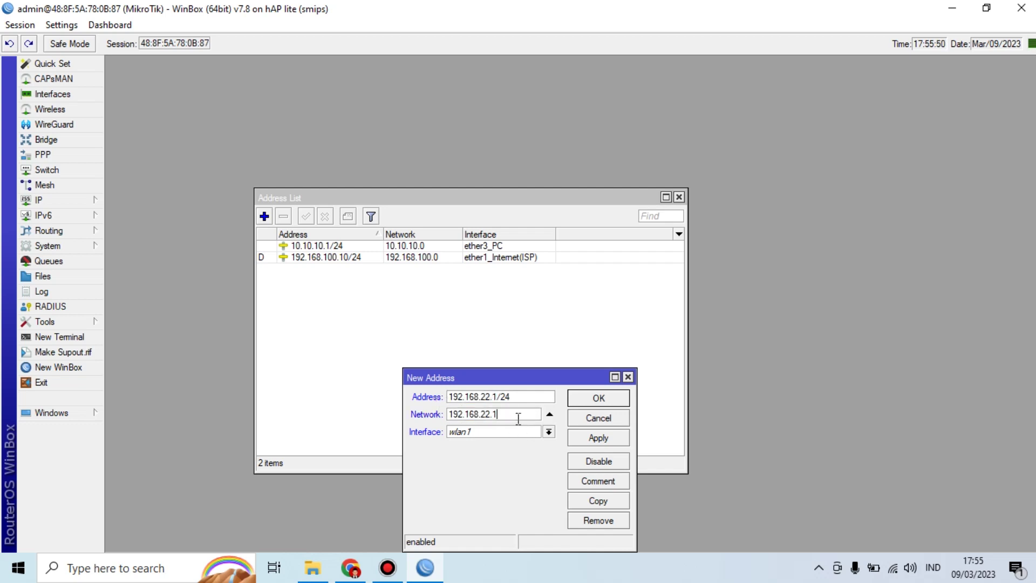
key("BackSpace")
type("0")
left_click(597, 438)
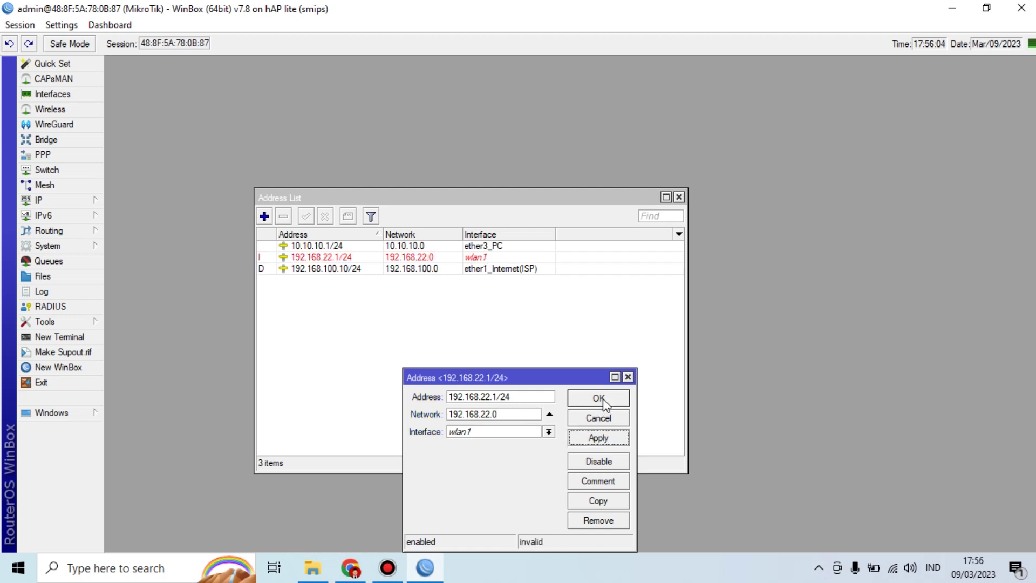
left_click(604, 400)
Reassign the 192.168.22.1/24 address to interface ether2_Hotspot(AP)
double_click(403, 258)
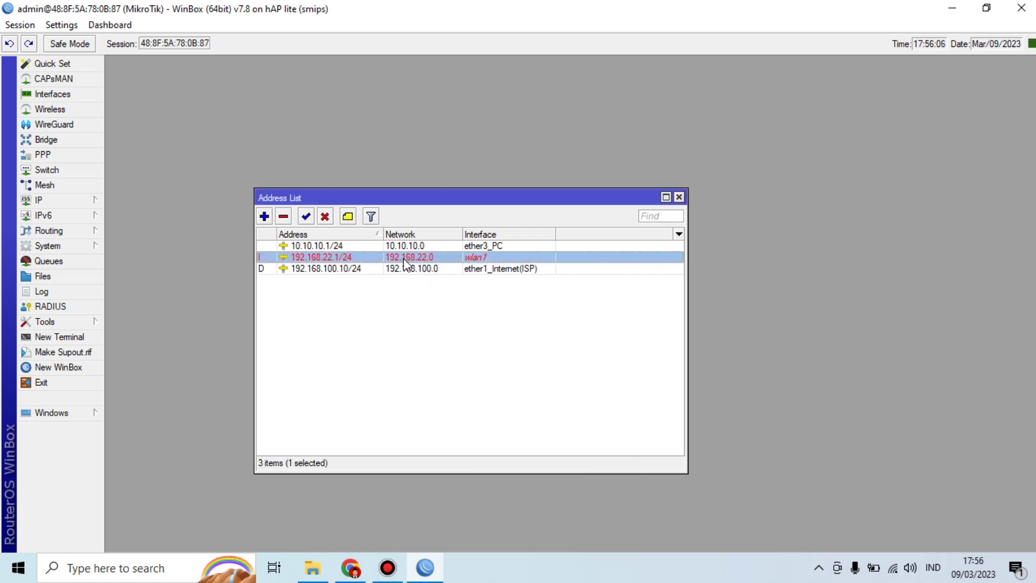
left_click(548, 432)
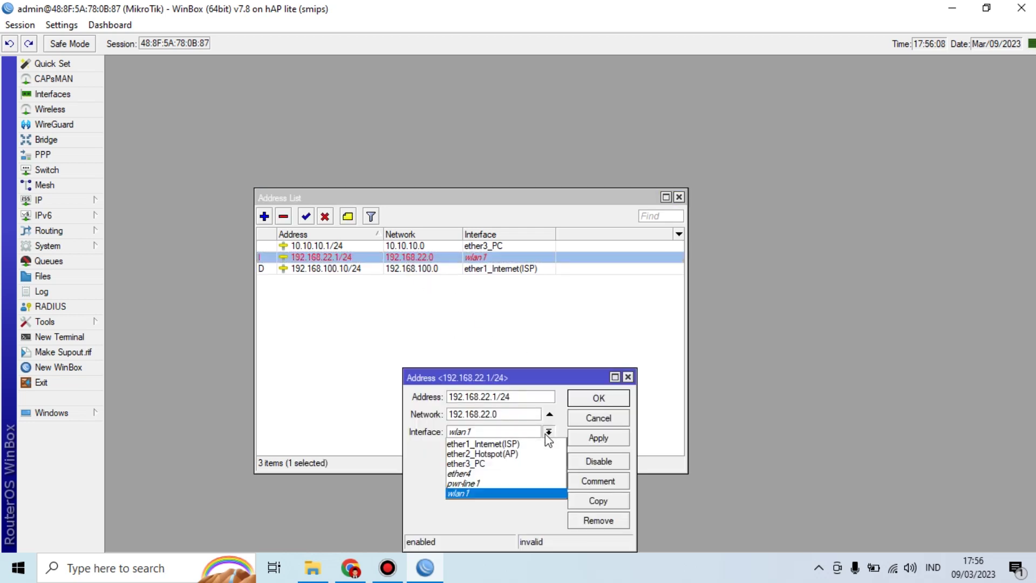
left_click(519, 452)
left_click(597, 398)
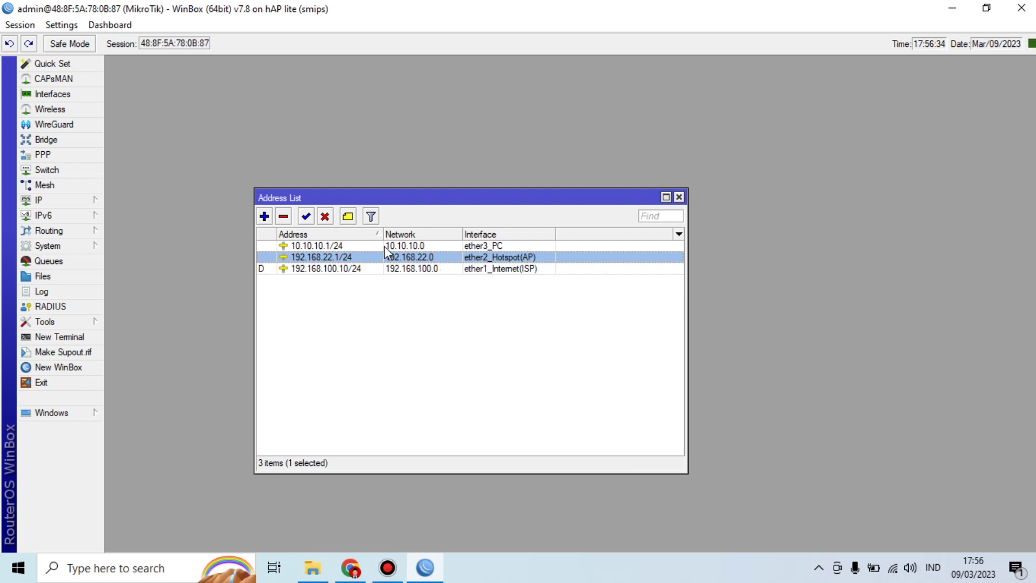
left_click(33, 201)
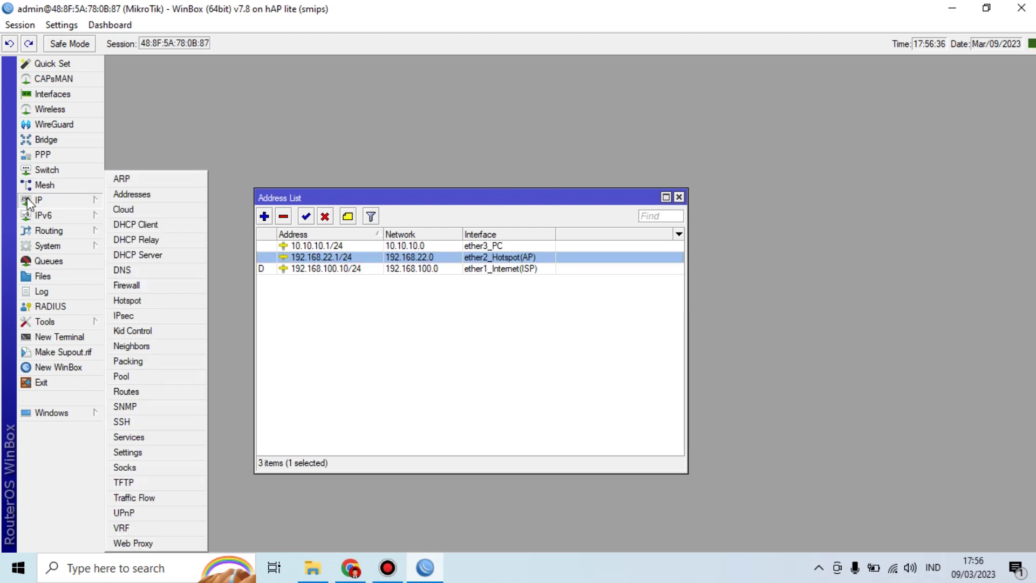
Run DHCP Setup on ether3_PC, accepting address space 10.10.10.0/24 and gateway 10.10.10.1
left_click(169, 258)
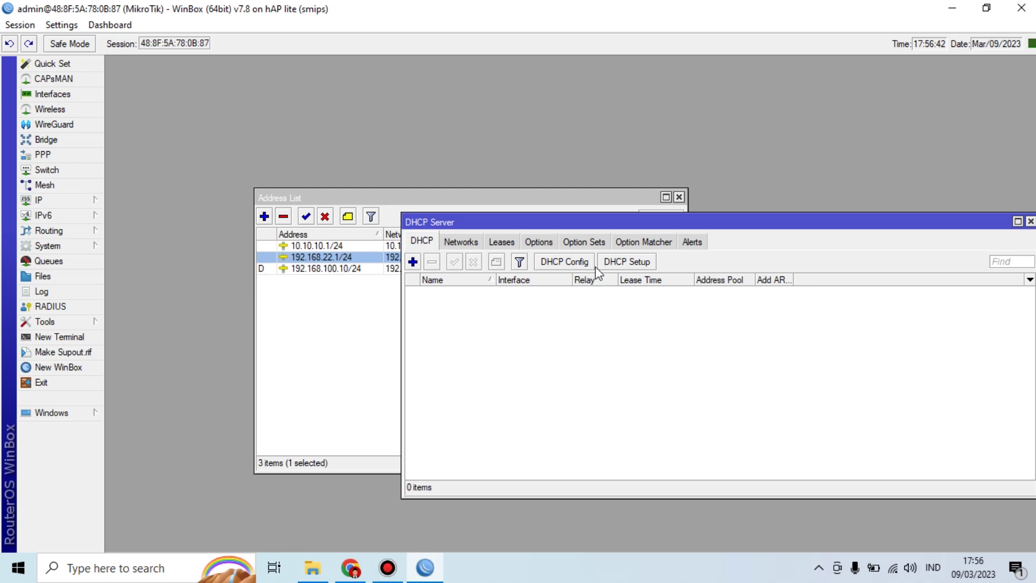
left_click(643, 261)
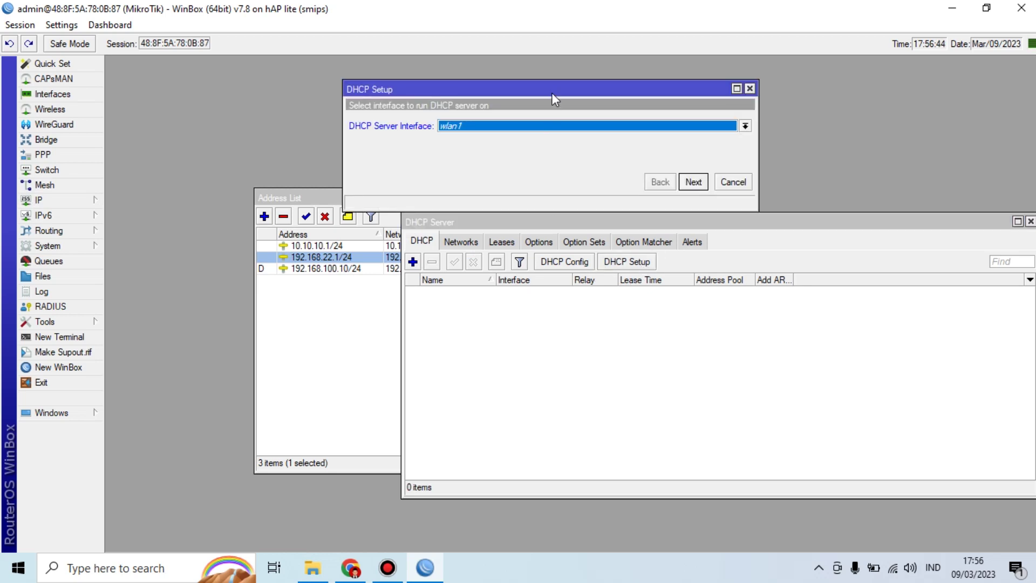
left_click_drag(550, 204, 547, 275)
left_click(574, 310)
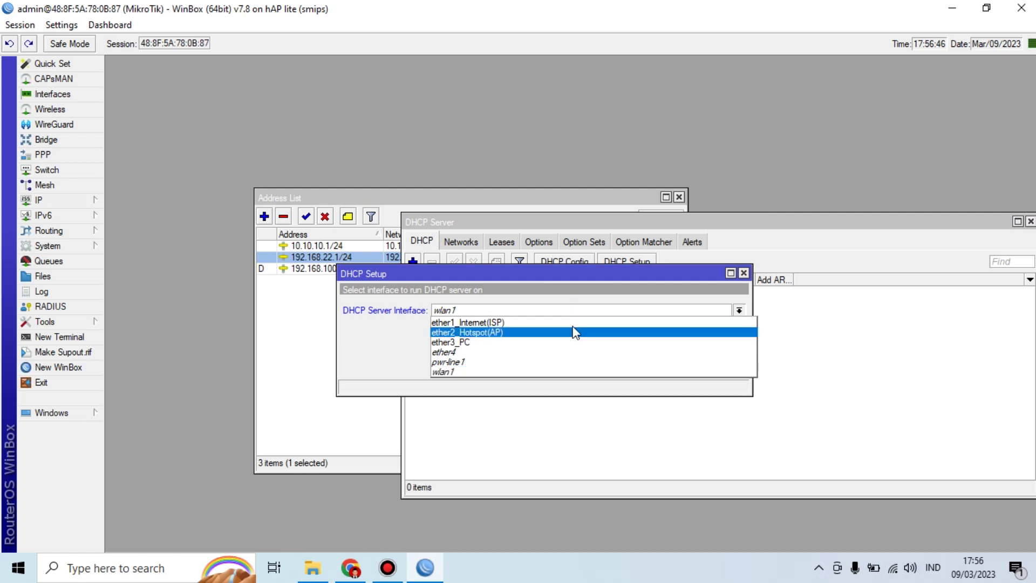
left_click(551, 342)
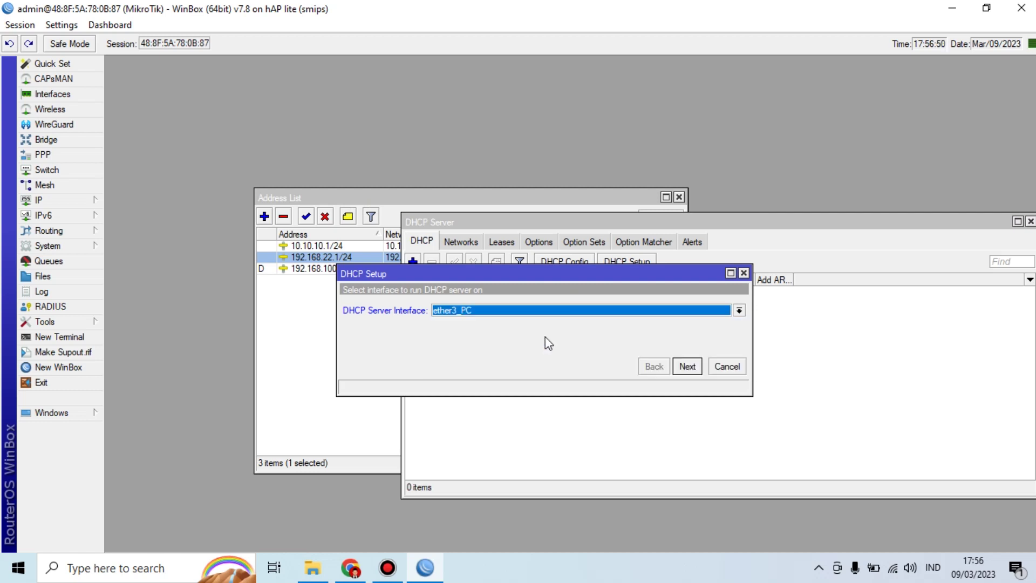
left_click(686, 366)
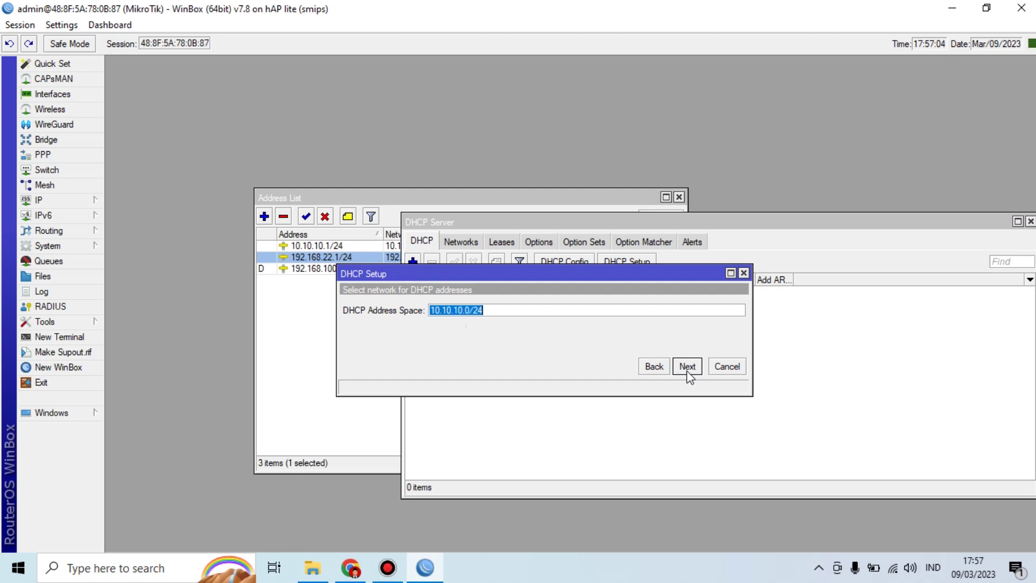
left_click(687, 372)
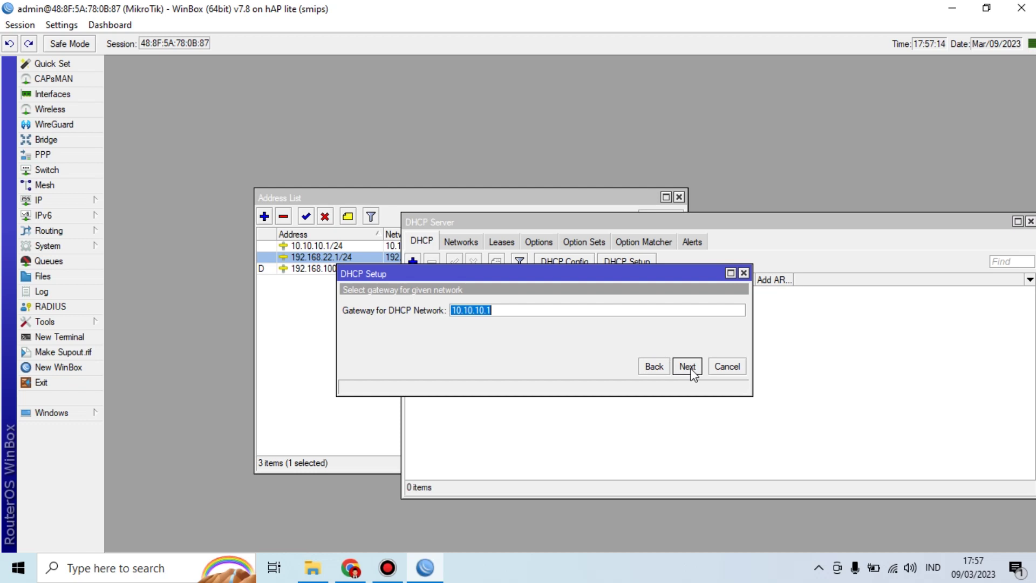
left_click(691, 369)
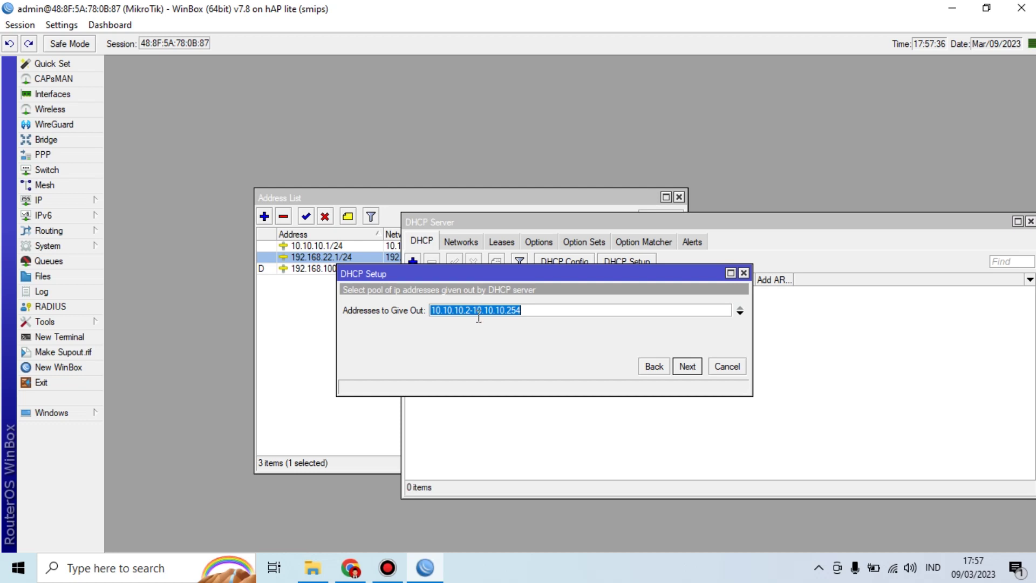
Change the addresses to give out to 10.10.10.10-10.10.10.20
left_click(470, 311)
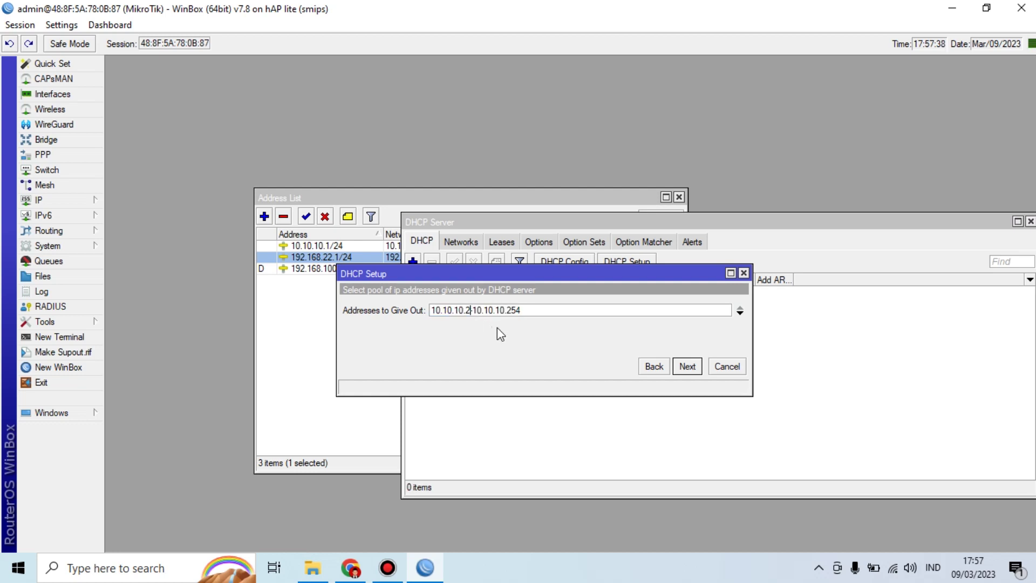
key("BackSpace")
type("10")
left_click_drag(527, 311, 518, 314)
type("0")
Accept DNS 192.168.100.1, set lease time to 1d 00:00:00, and complete the setup
left_click(687, 367)
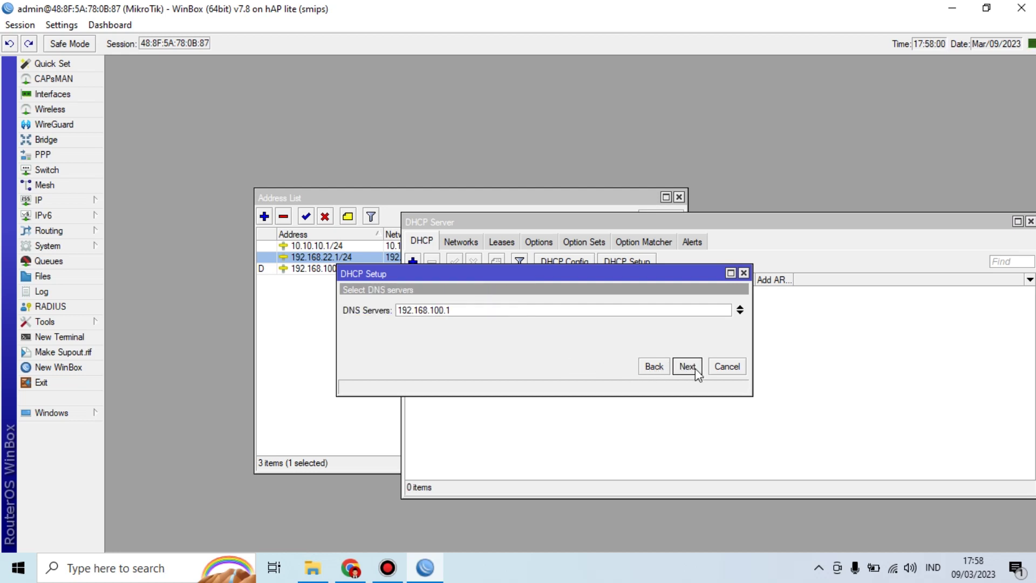
left_click(687, 367)
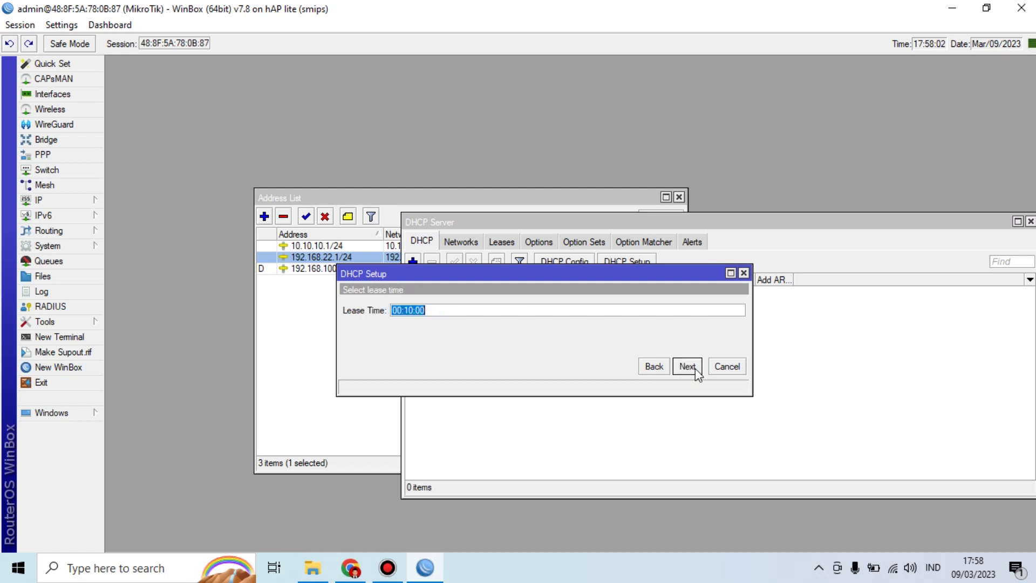
left_click(393, 311)
type("1d")
key("Delete")
type("00")
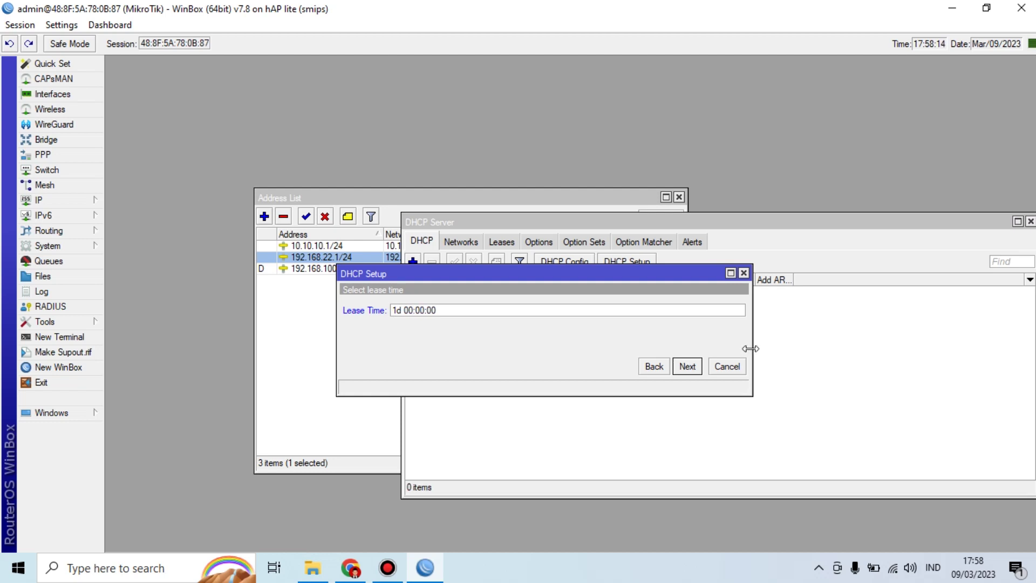
left_click(687, 366)
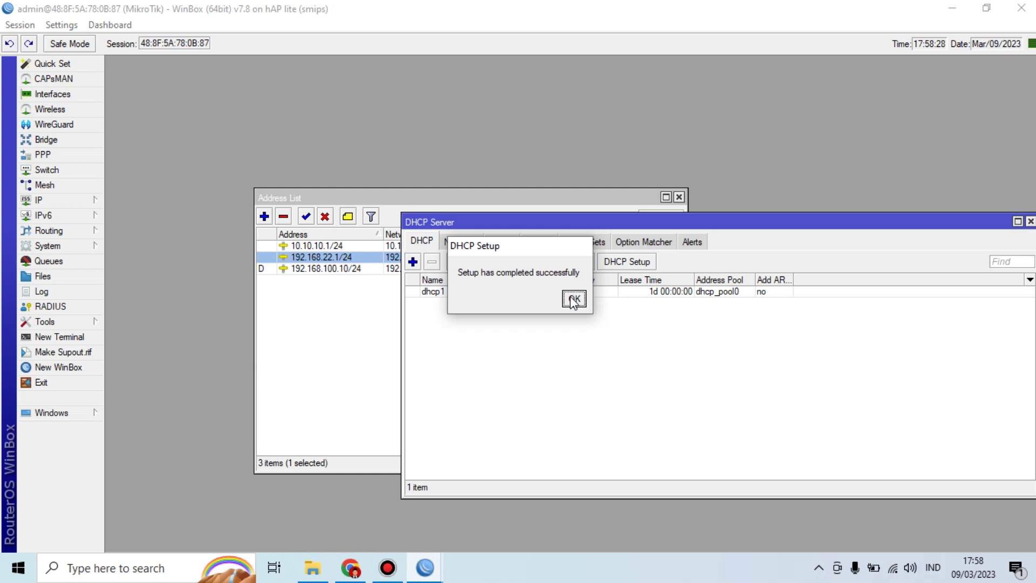
left_click(573, 300)
Switch to the web browser briefly, then bring WinBox back to the front
key("alt+Tab")
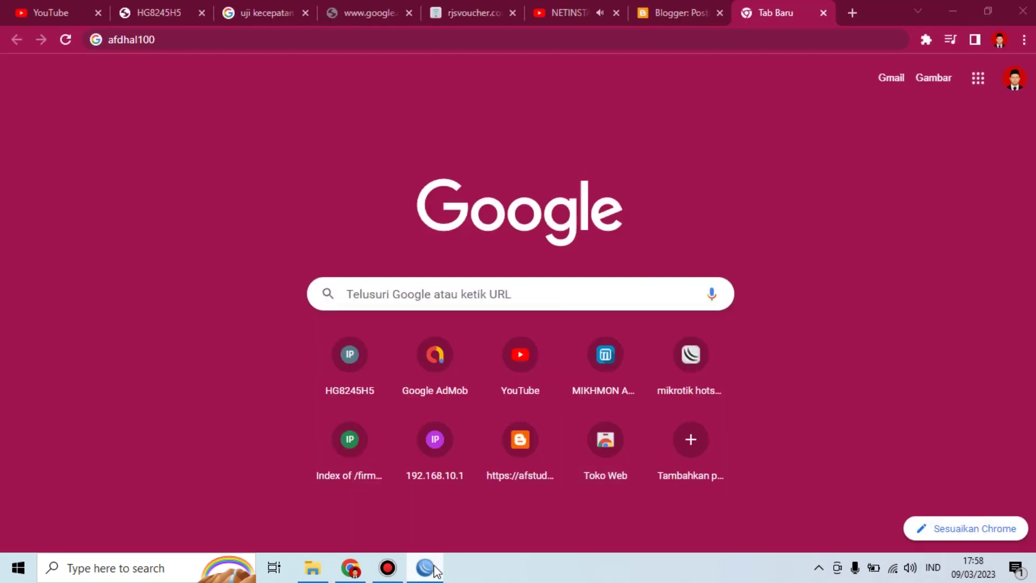
mouse_move(435, 571)
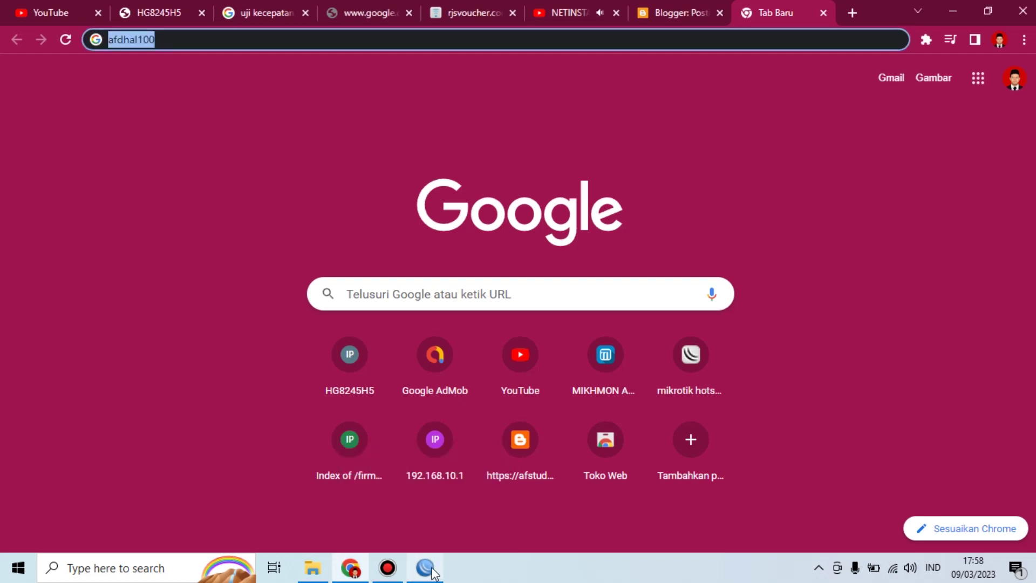
left_click(426, 567)
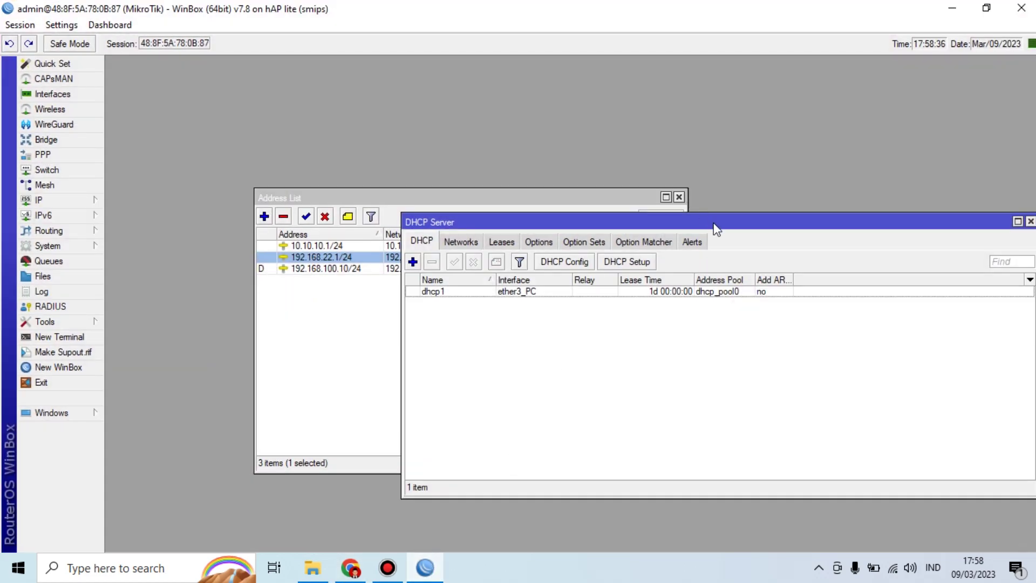
Move the DHCP Server window aside and close it, revealing the Address List
left_click_drag(714, 225, 605, 210)
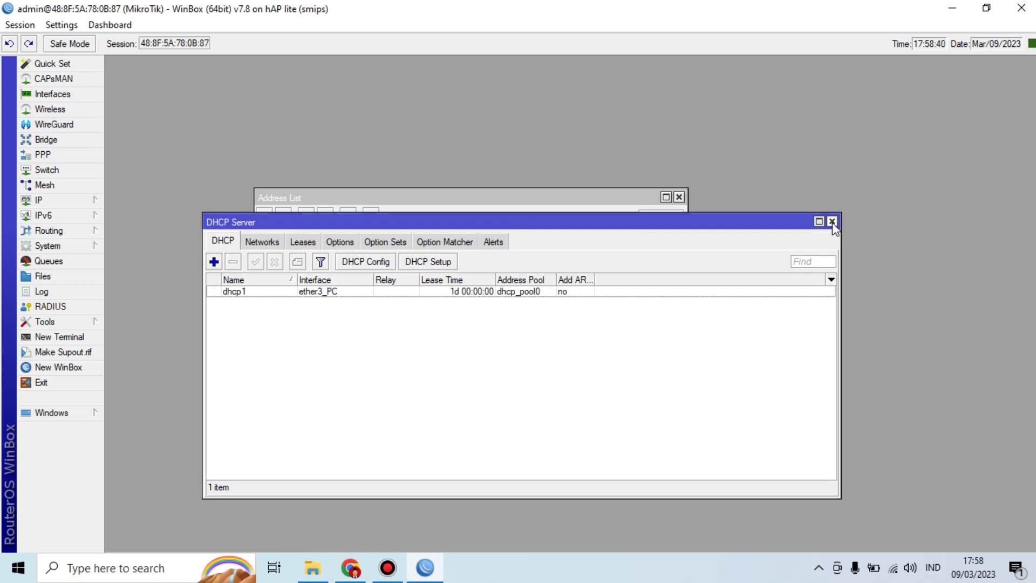
left_click(832, 222)
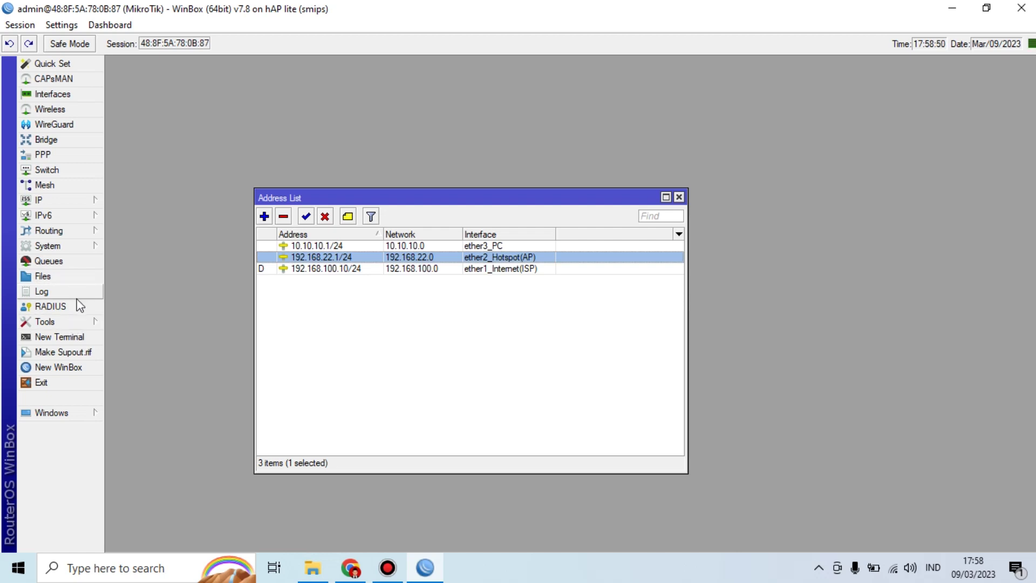
left_click(86, 249)
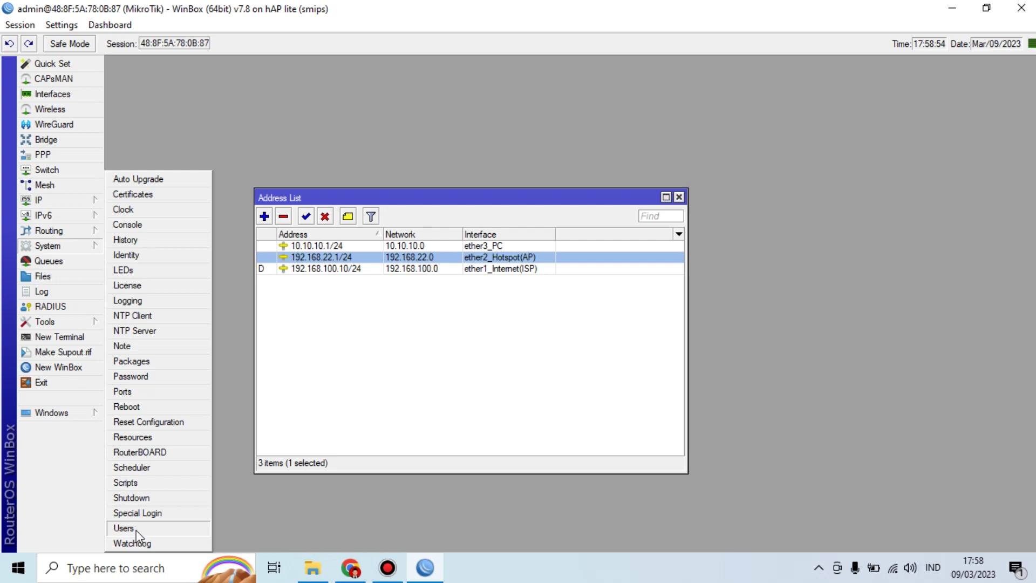
left_click(156, 256)
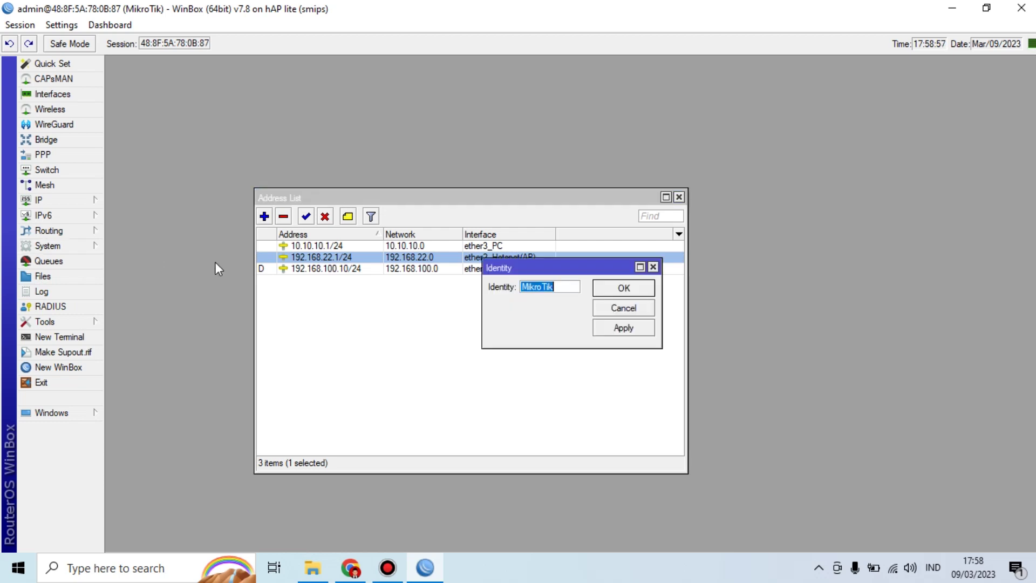
left_click(574, 286)
key("BackSpace")
key("BackSpace")
key("BackSpace")
key("BackSpace")
left_click(607, 307)
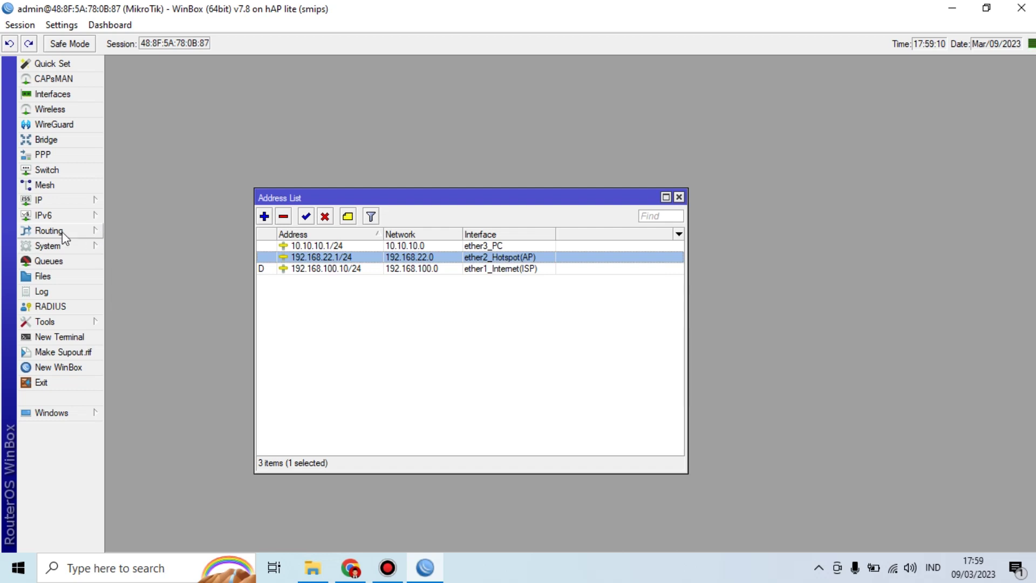
Open System > Users and inspect the admin user's properties, keeping its group as full
left_click(64, 247)
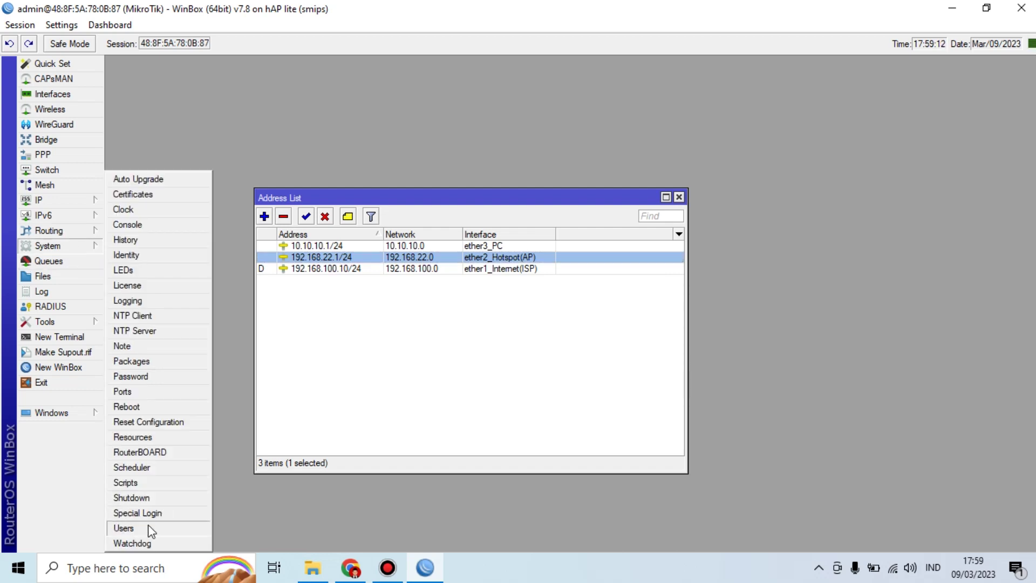
left_click(149, 529)
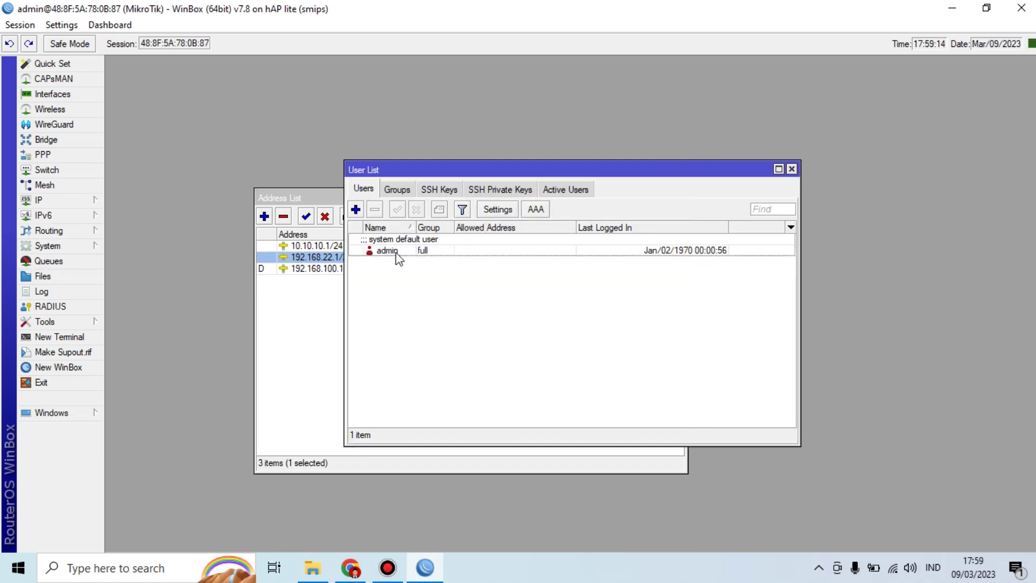
double_click(398, 259)
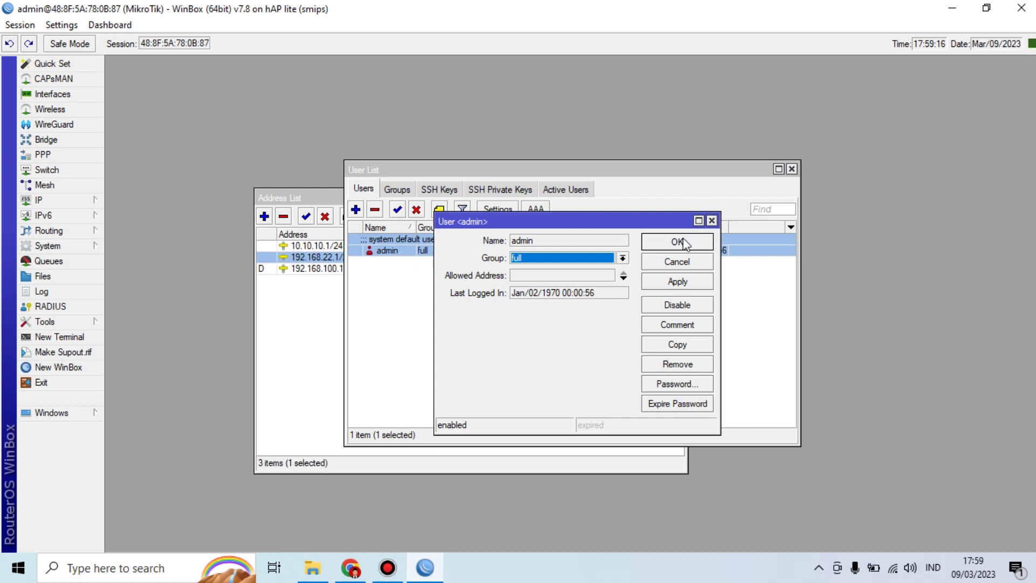
left_click(623, 258)
left_click(623, 258)
left_click(711, 221)
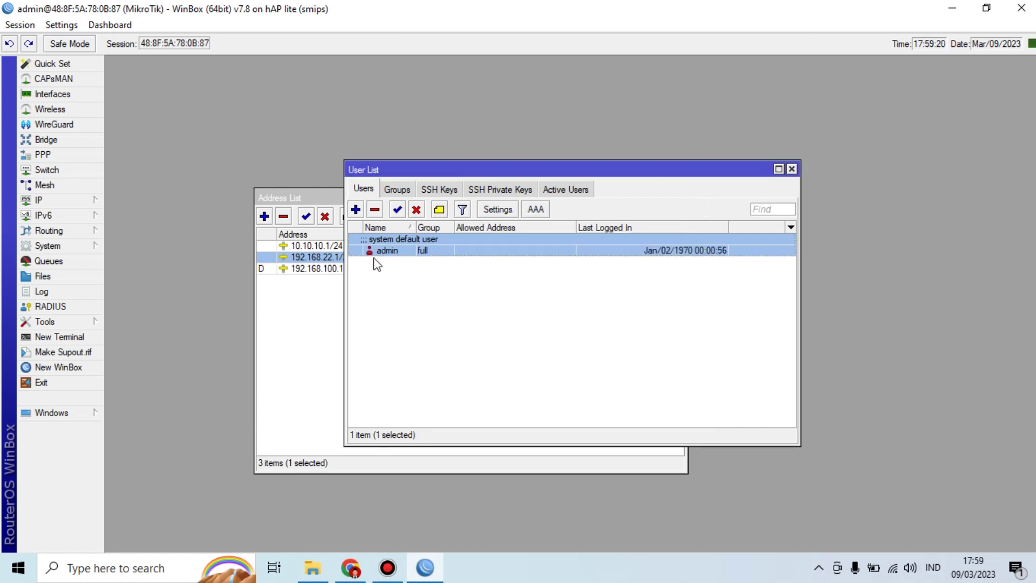
Browse the Groups, SSH Keys, SSH Private Keys and Active Users tabs, then add a new user from Users
left_click(397, 190)
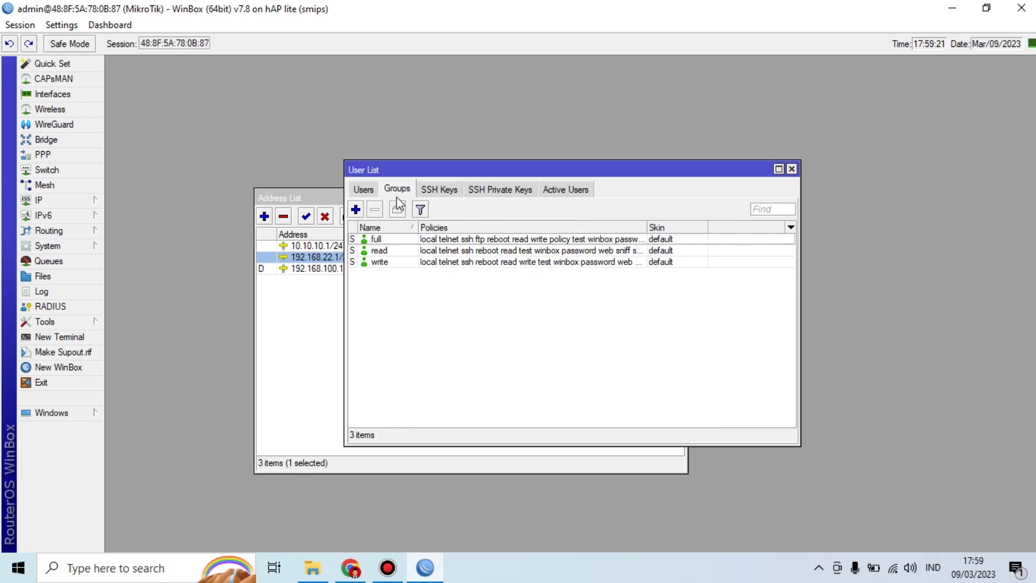
left_click(448, 190)
left_click(488, 185)
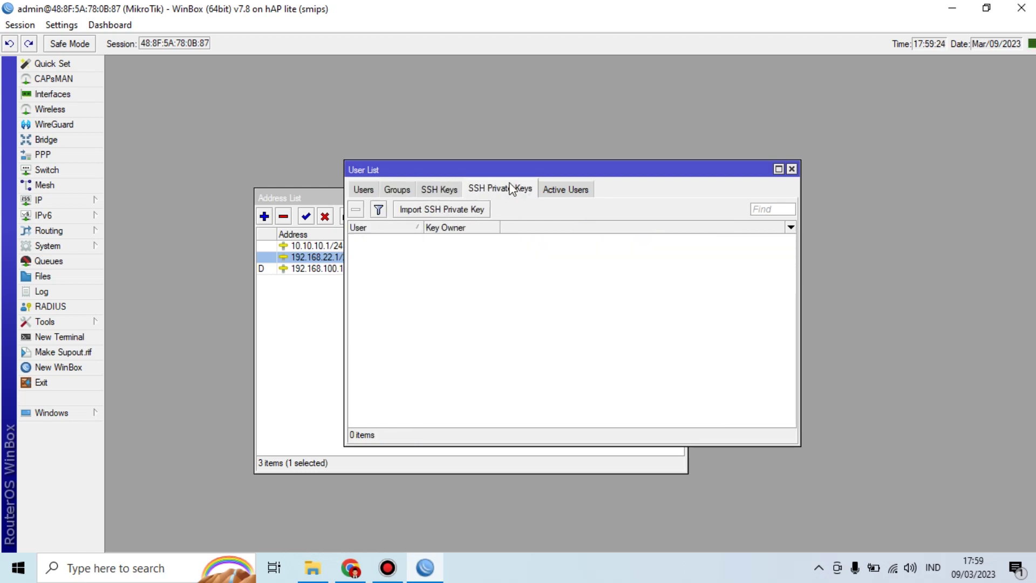
left_click(557, 189)
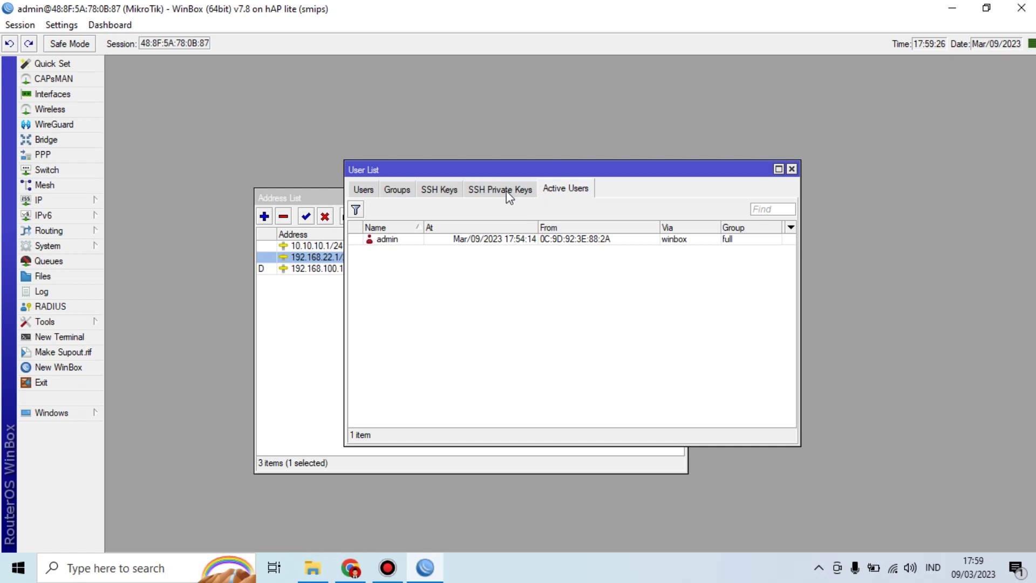
left_click(506, 190)
left_click(439, 192)
left_click(407, 192)
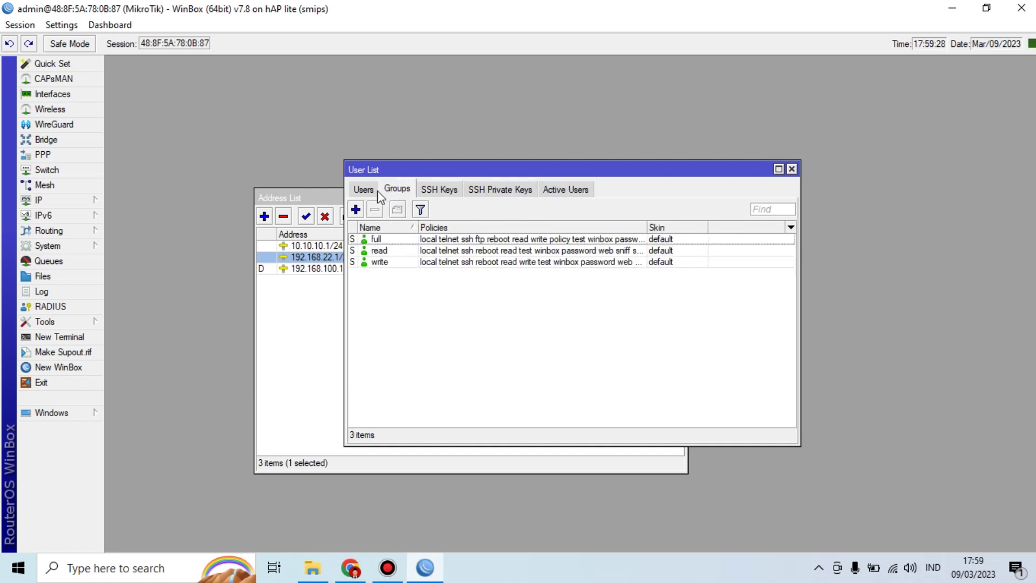
left_click(372, 190)
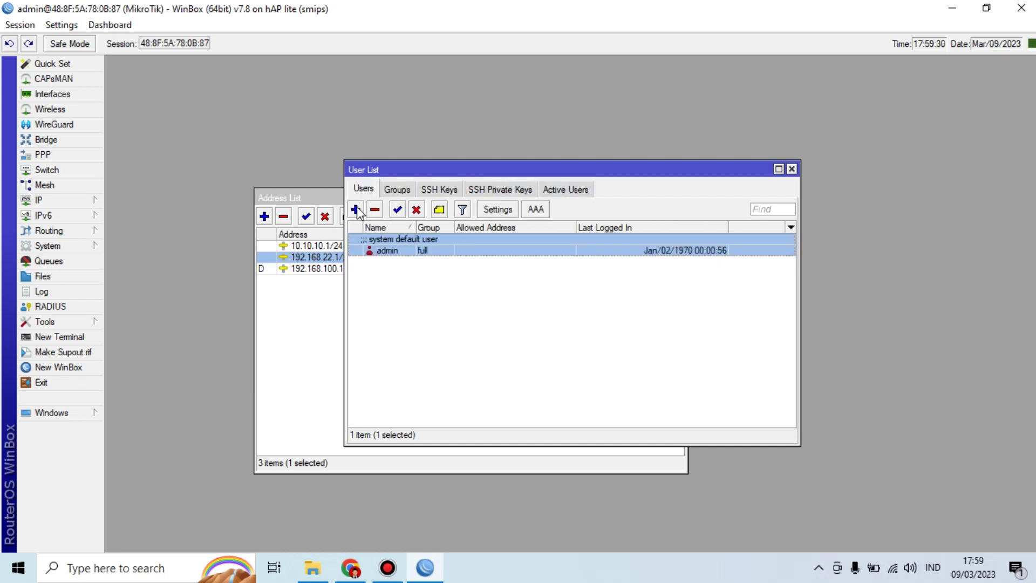
left_click(356, 209)
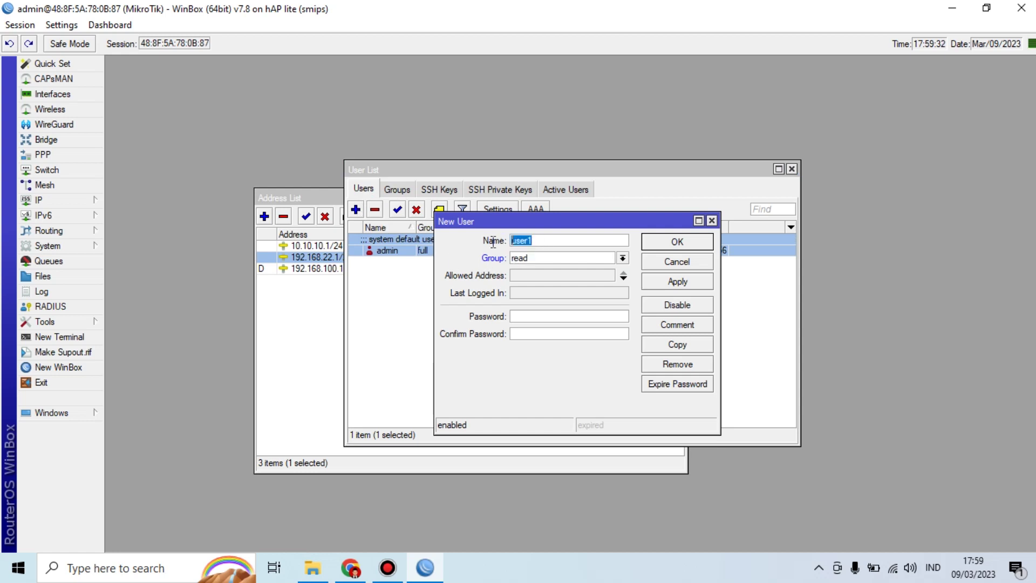
Name the new user afdhal and assign it to the full group
type("afdhal")
left_click(623, 258)
left_click(611, 270)
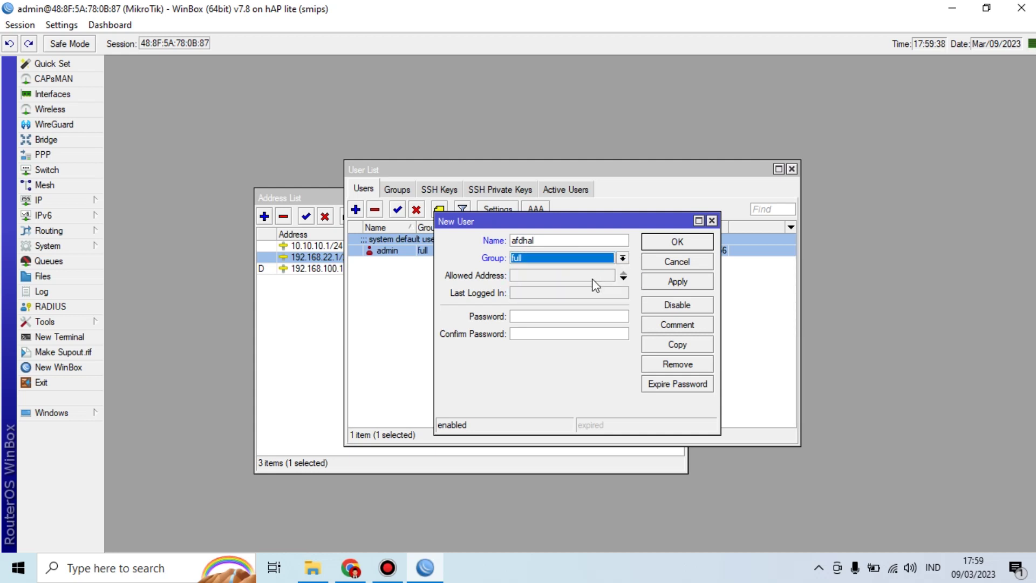
Paste the password into Password and Confirm Password, removing stray pasted text from the name
left_click(596, 317)
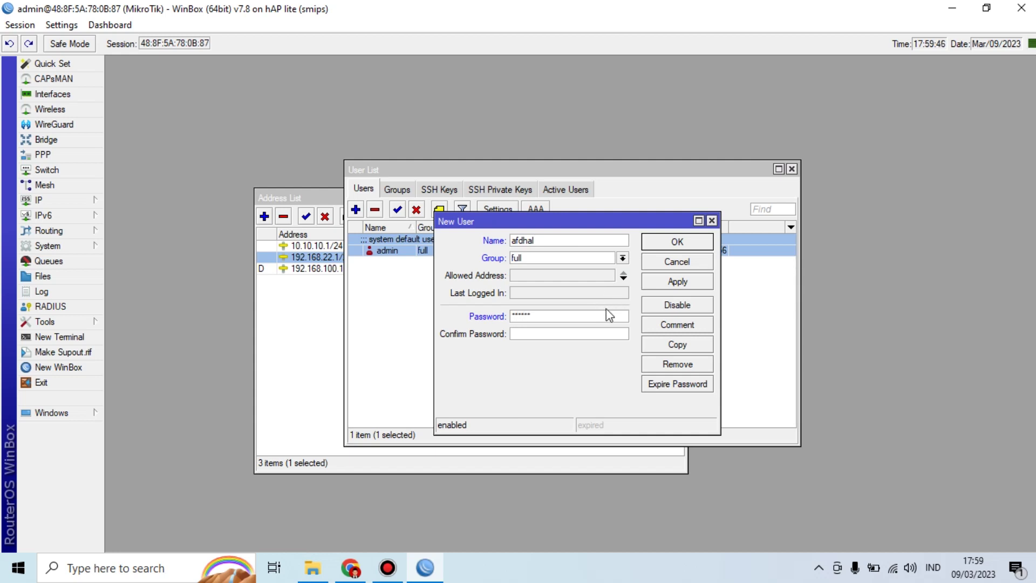
left_click_drag(578, 316, 475, 318)
key("BackSpace")
type("192.168.22.1")
left_click_drag(589, 241, 535, 248)
key("BackSpace")
left_click_drag(554, 221, 503, 246)
double_click(503, 244)
left_click(524, 318)
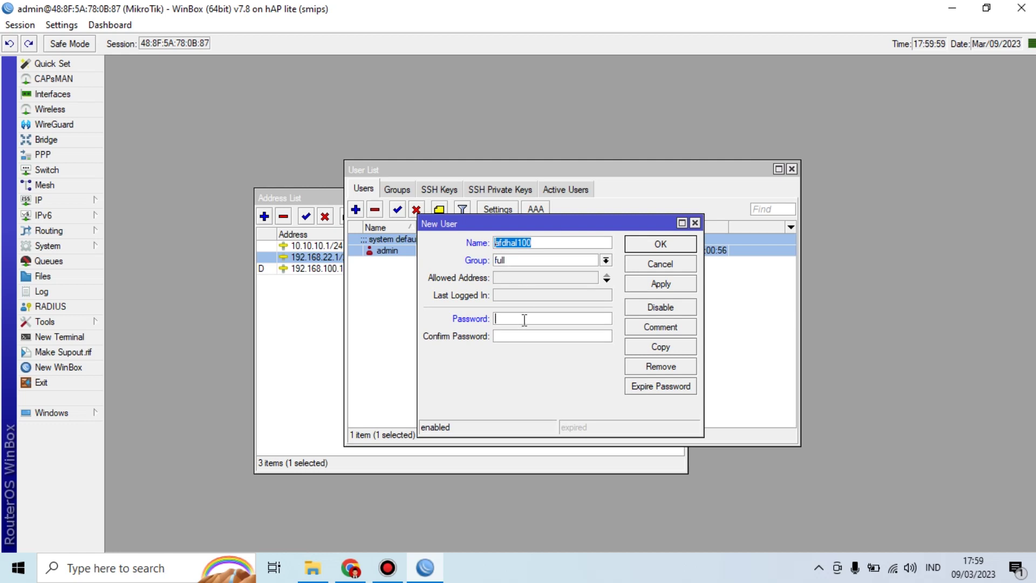
key("ctrl+v")
left_click(528, 335)
key("ctrl+v")
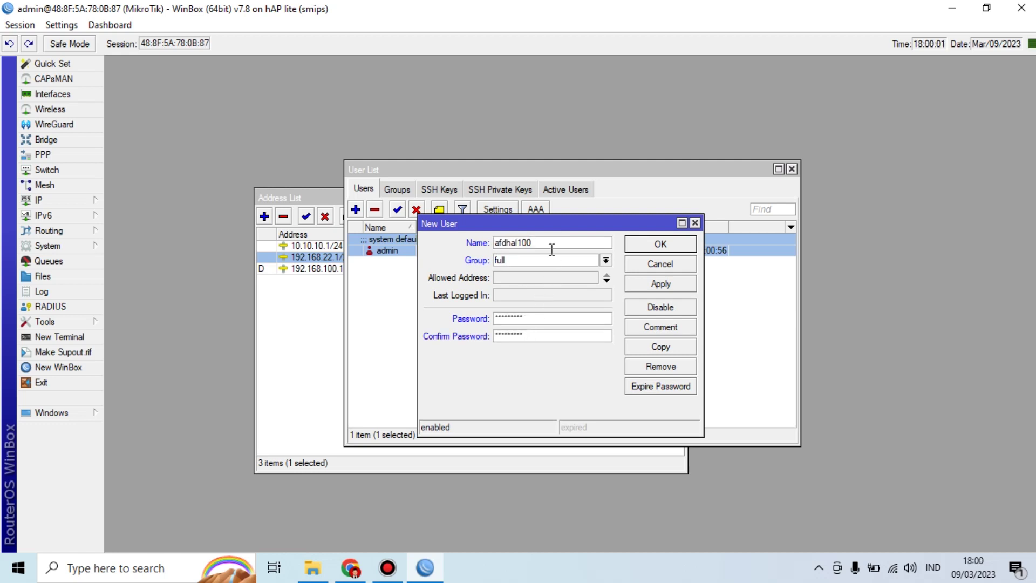
Trim the name back to afdhal and save the new user
left_click(536, 244)
left_click_drag(536, 244, 524, 247)
key("BackSpace")
key("BackSpace")
left_click(662, 250)
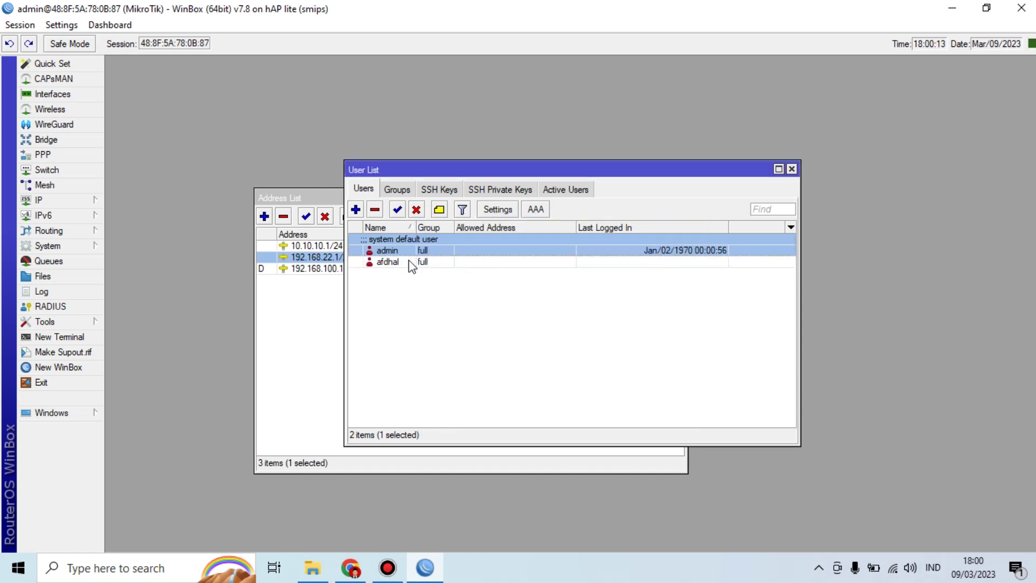
Check admin's password form without changes, delete the admin user, and start another new user
double_click(409, 251)
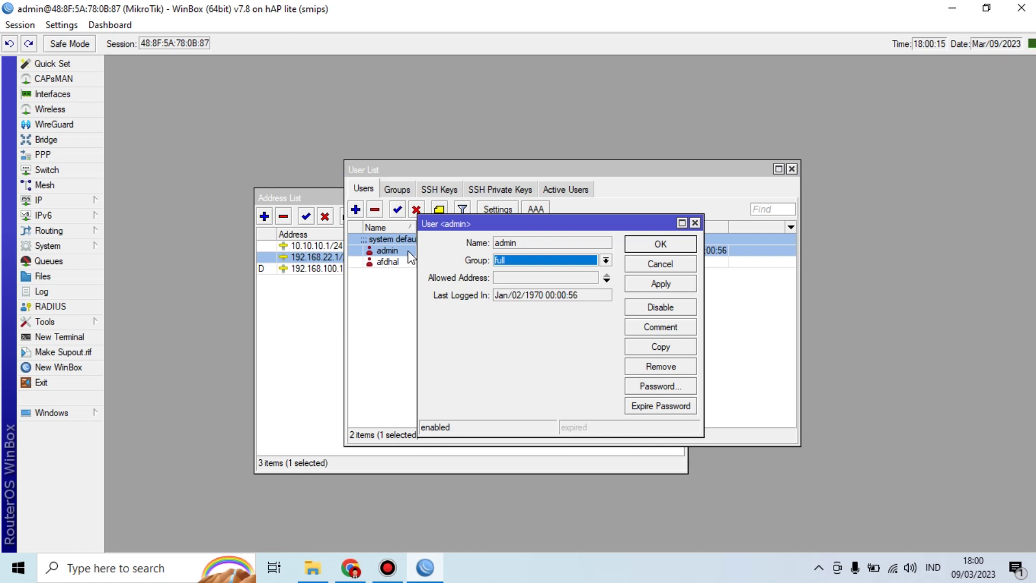
left_click(649, 387)
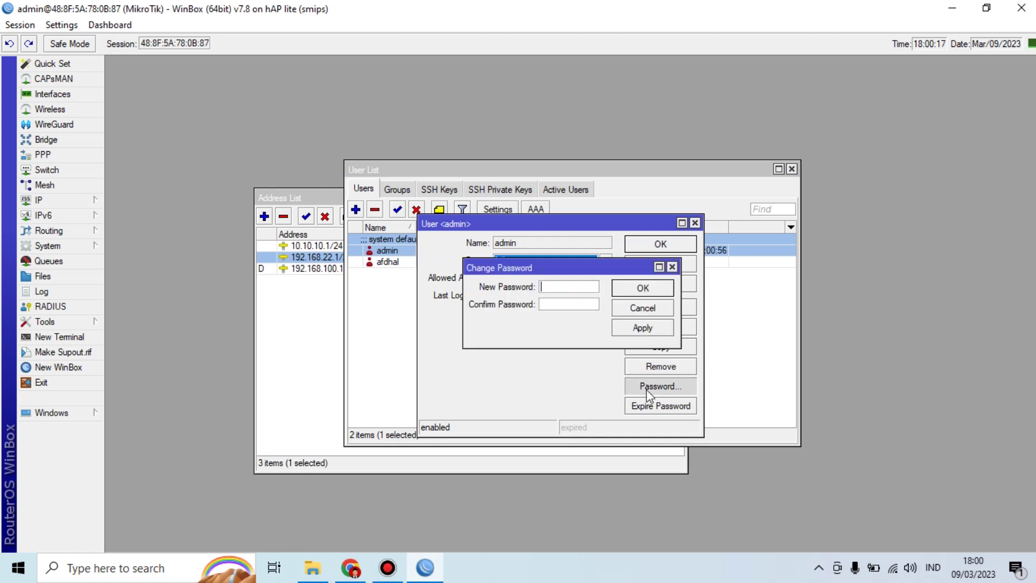
left_click(673, 268)
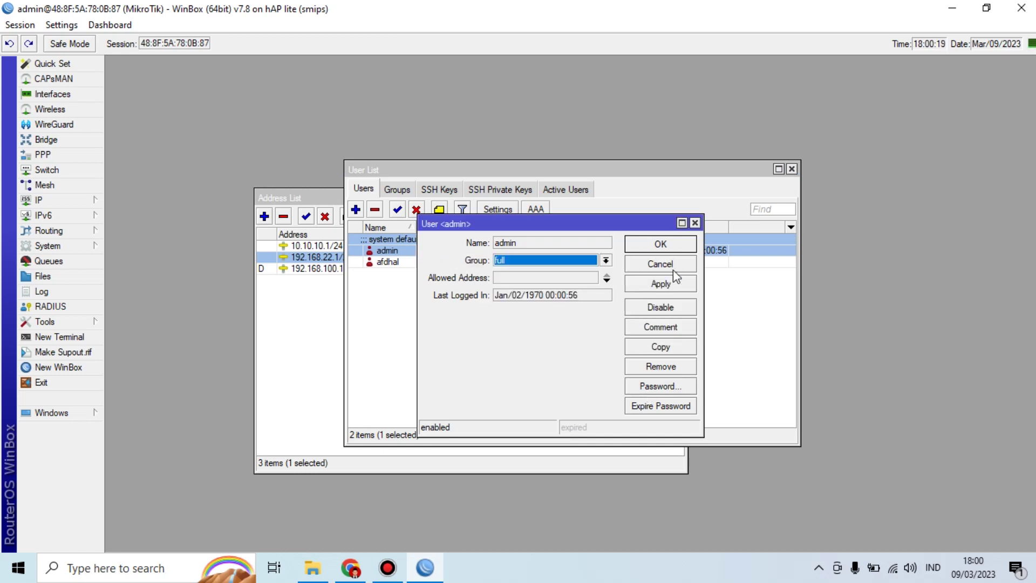
left_click(682, 372)
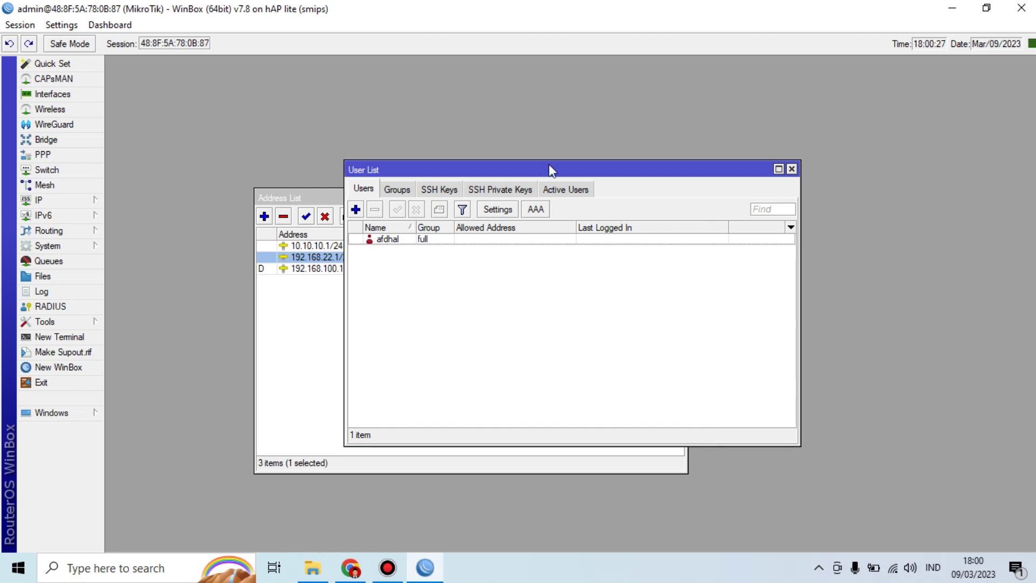
left_click(355, 210)
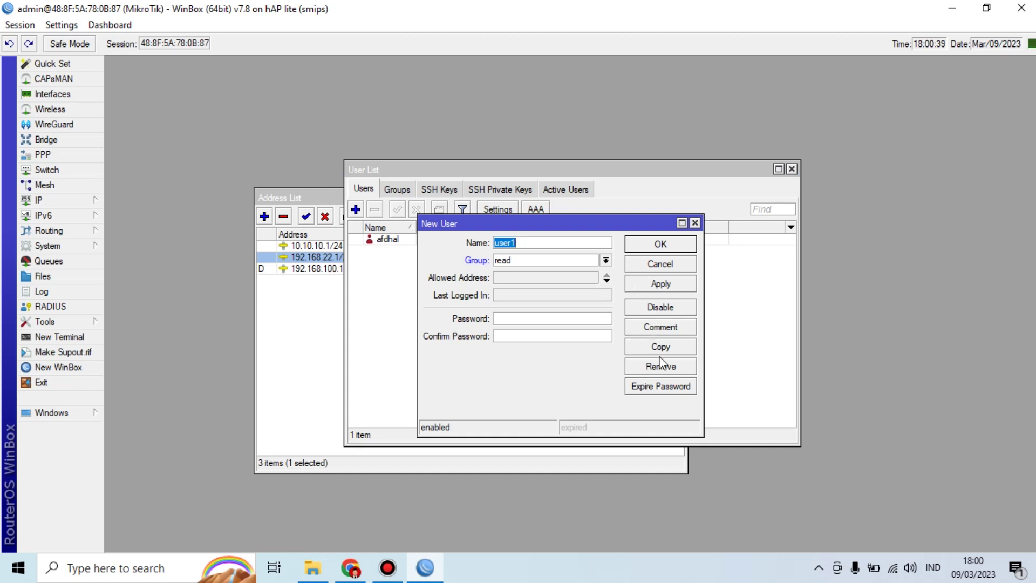
Set the unfinished user's group to full, then discard it without saving
left_click(606, 261)
left_click(599, 271)
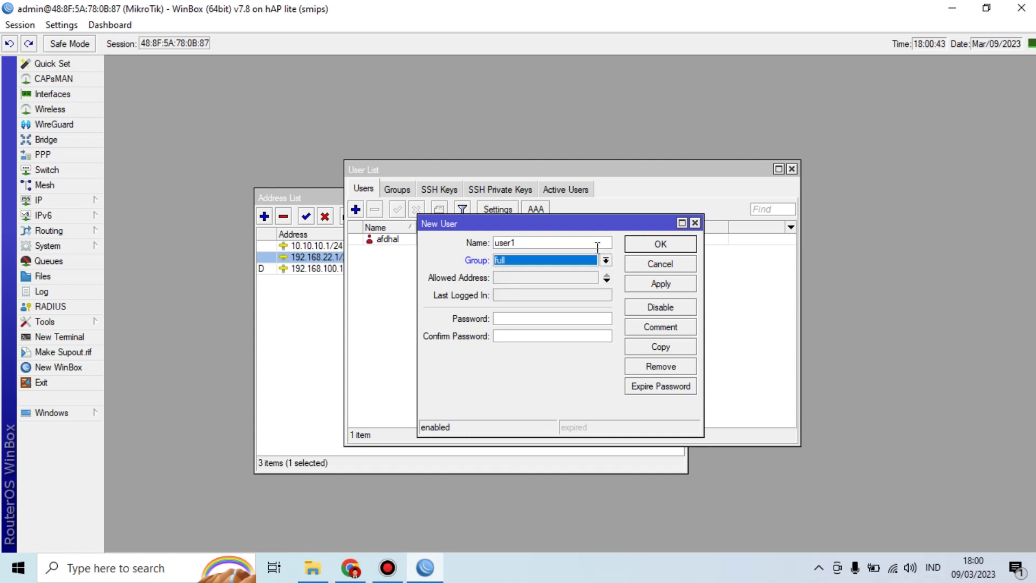
left_click(695, 223)
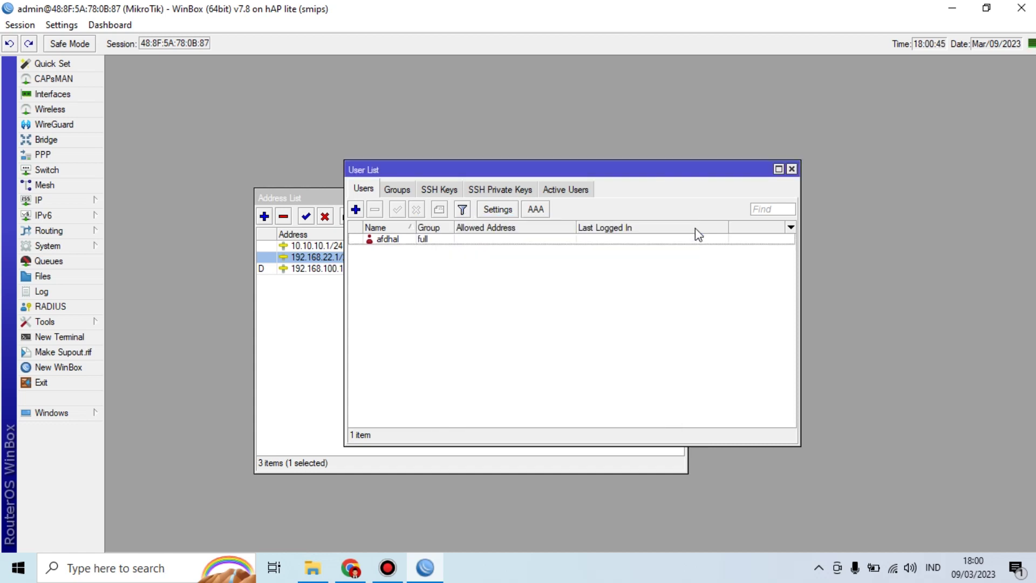
Browse the Groups, SSH Keys and Active Users tabs, then open afdhal's properties from Users
left_click(407, 190)
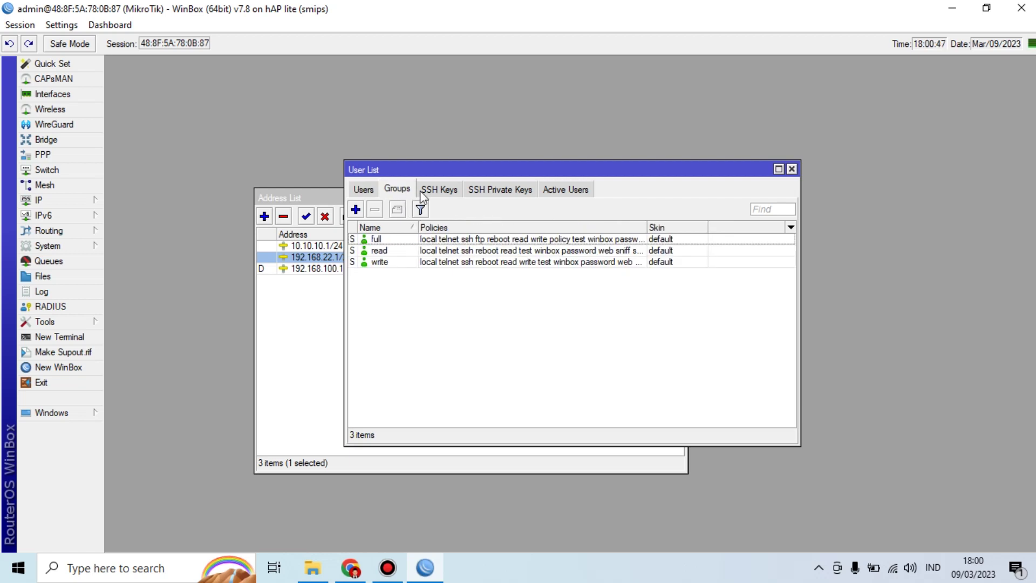
left_click(435, 190)
left_click(485, 191)
left_click(552, 189)
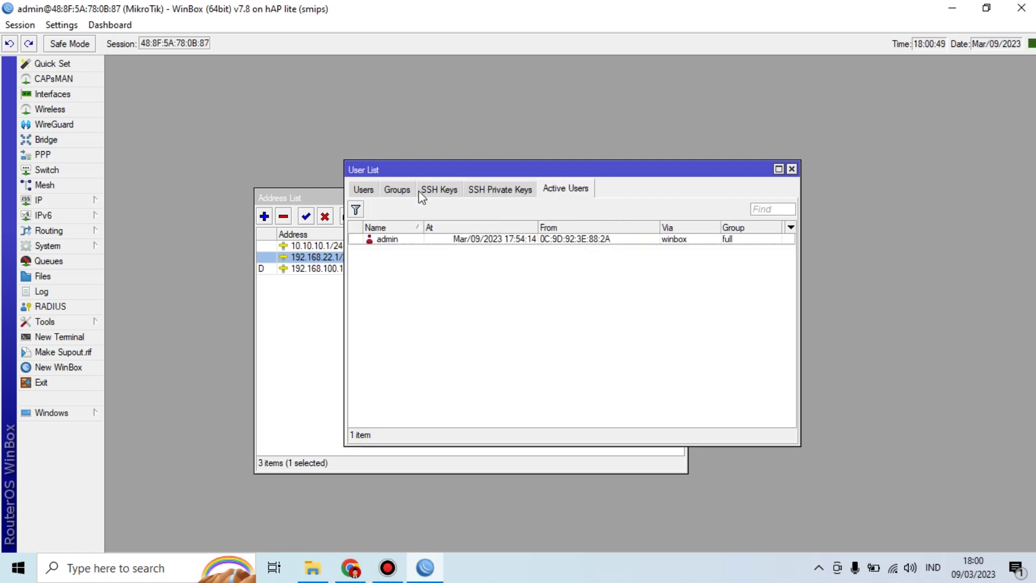
left_click(365, 190)
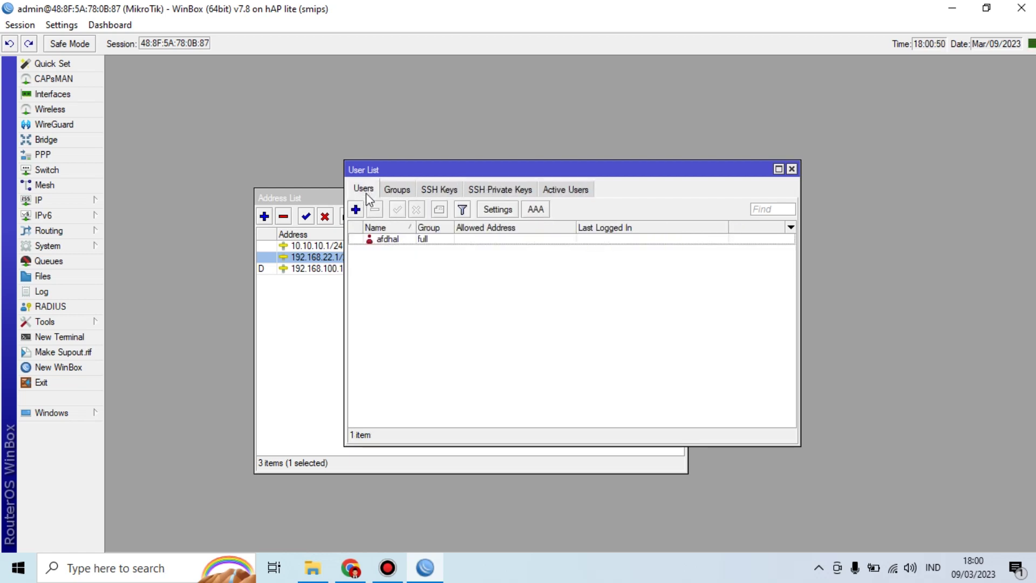
double_click(397, 240)
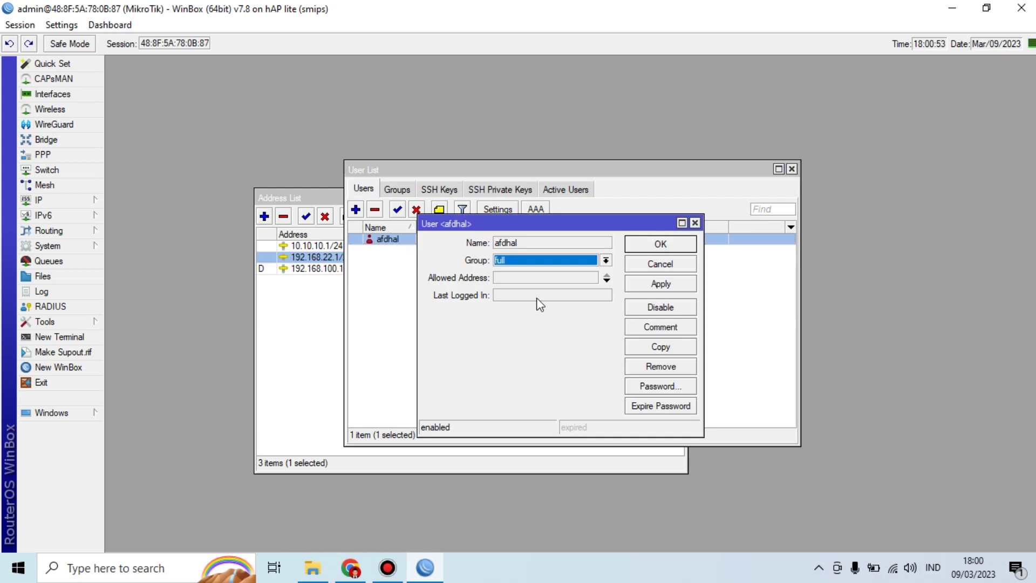
left_click(569, 245)
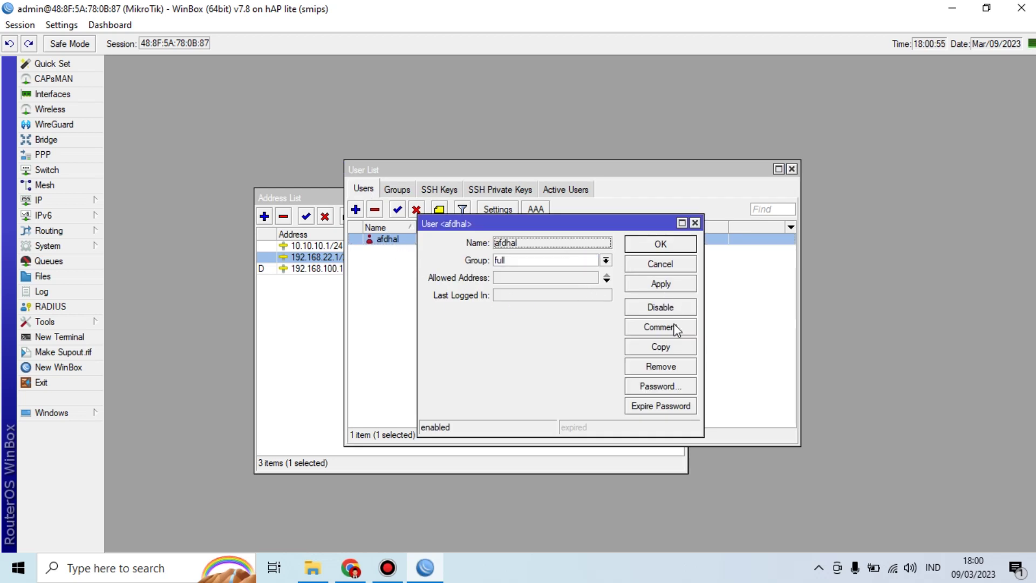
left_click(667, 370)
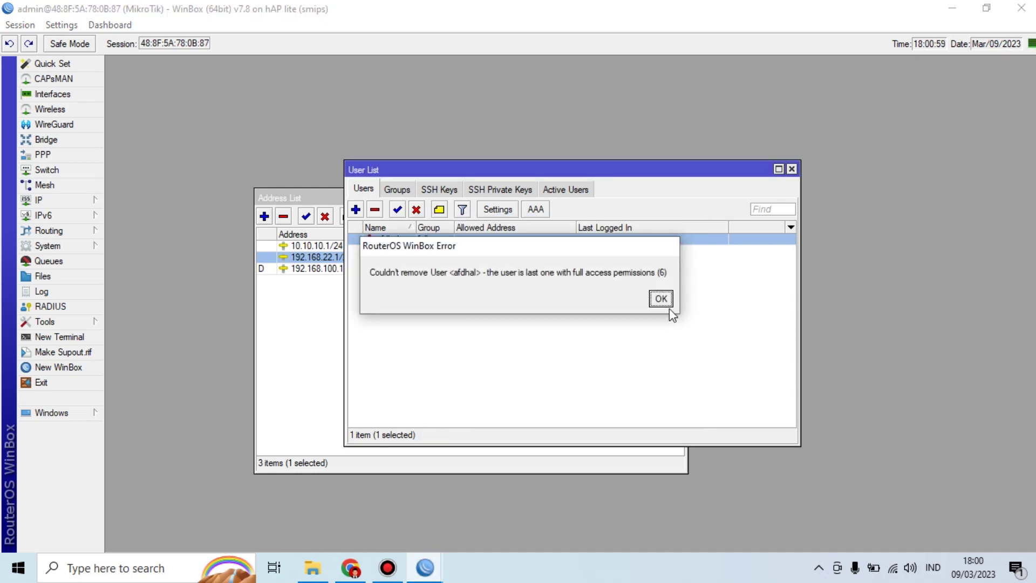
left_click(661, 298)
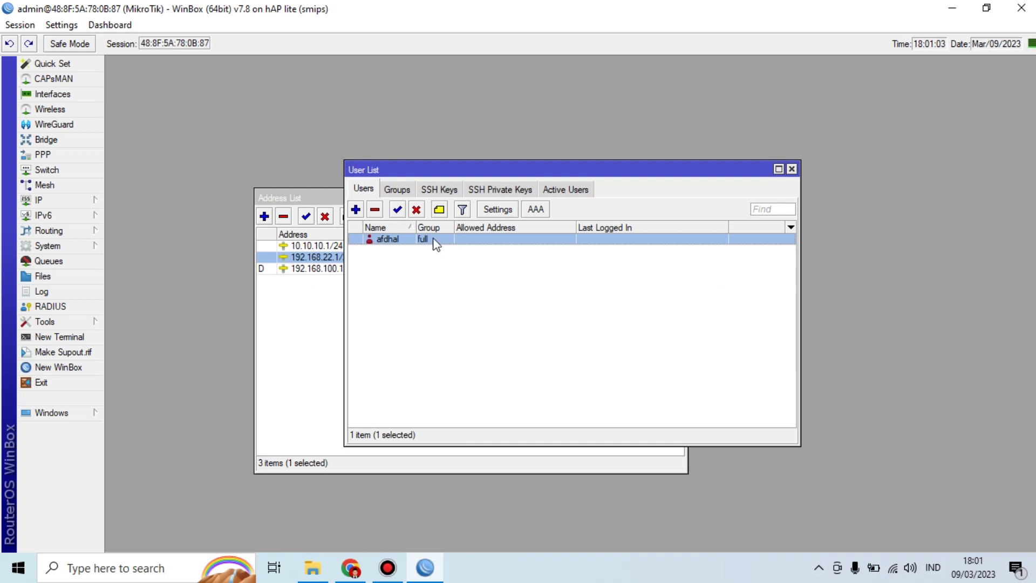
Recreate the admin user in the full group
left_click(356, 209)
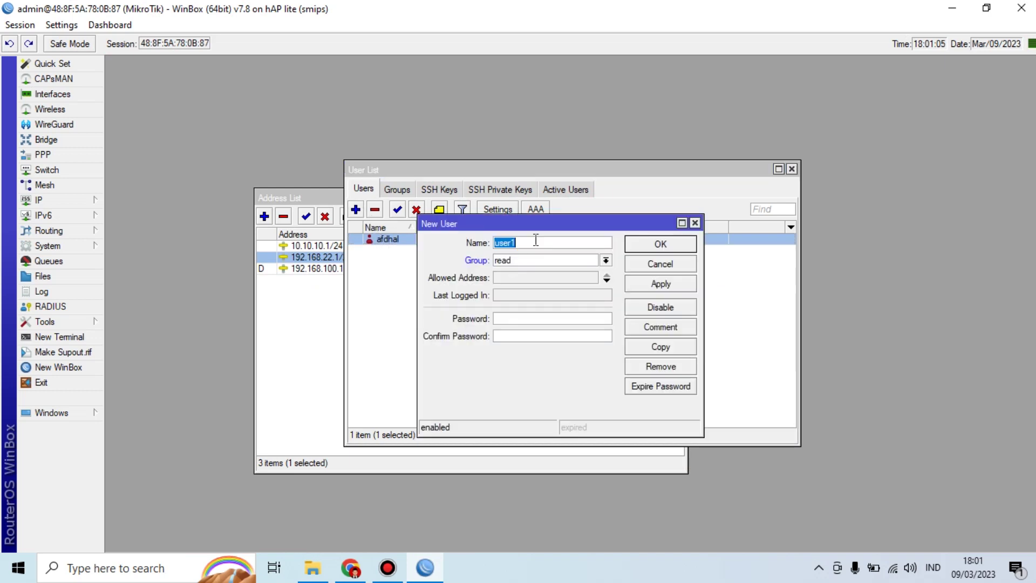
type("admin")
left_click(529, 261)
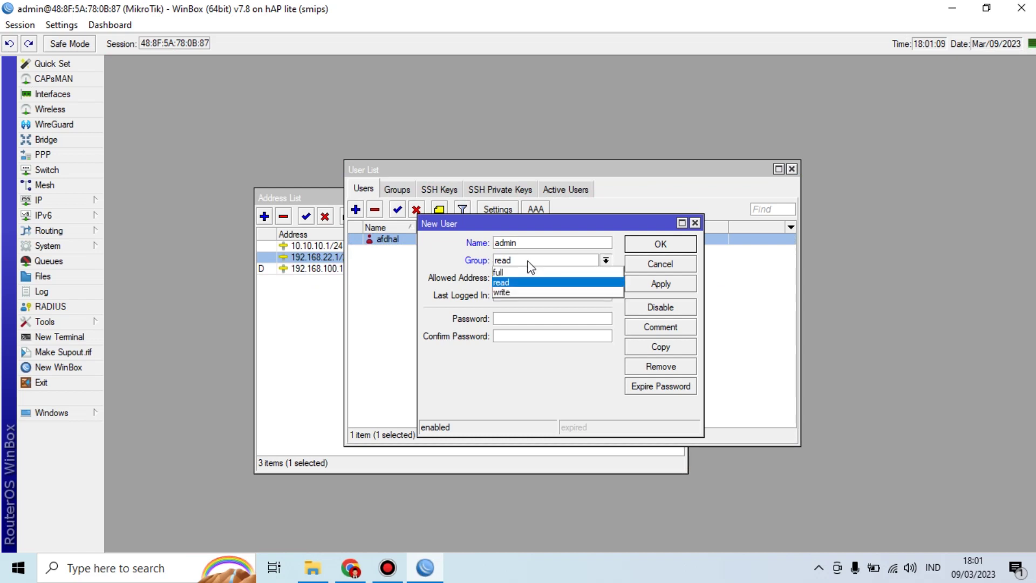
left_click(528, 273)
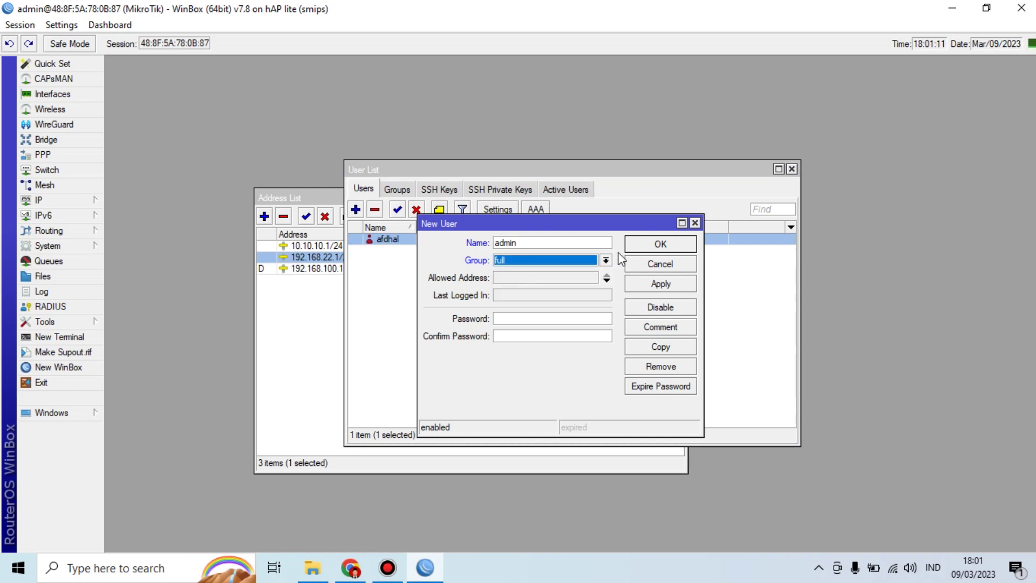
left_click(648, 247)
Delete the afdhal user, check admin's properties, and close the User List
left_click(425, 239)
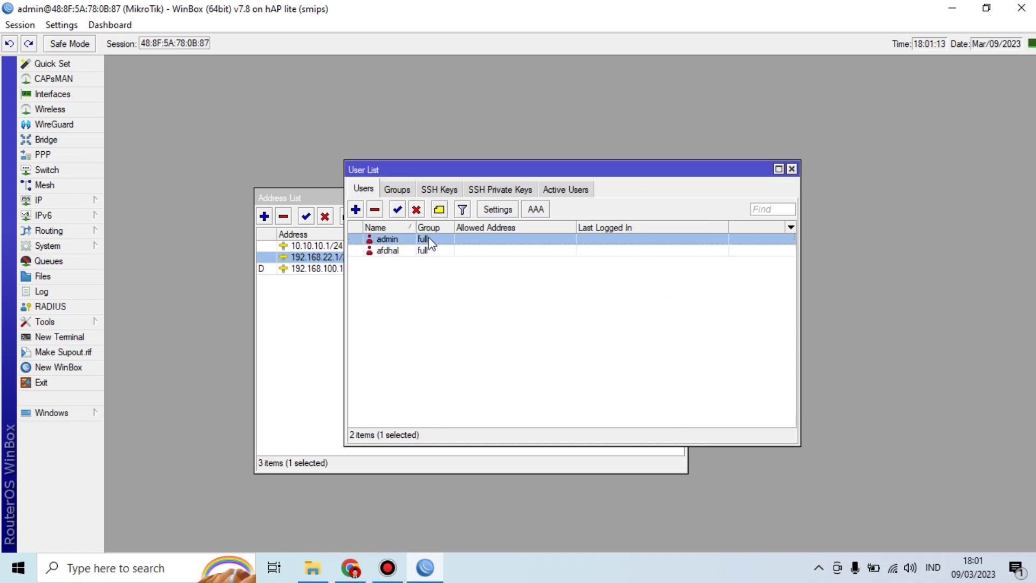
left_click(432, 251)
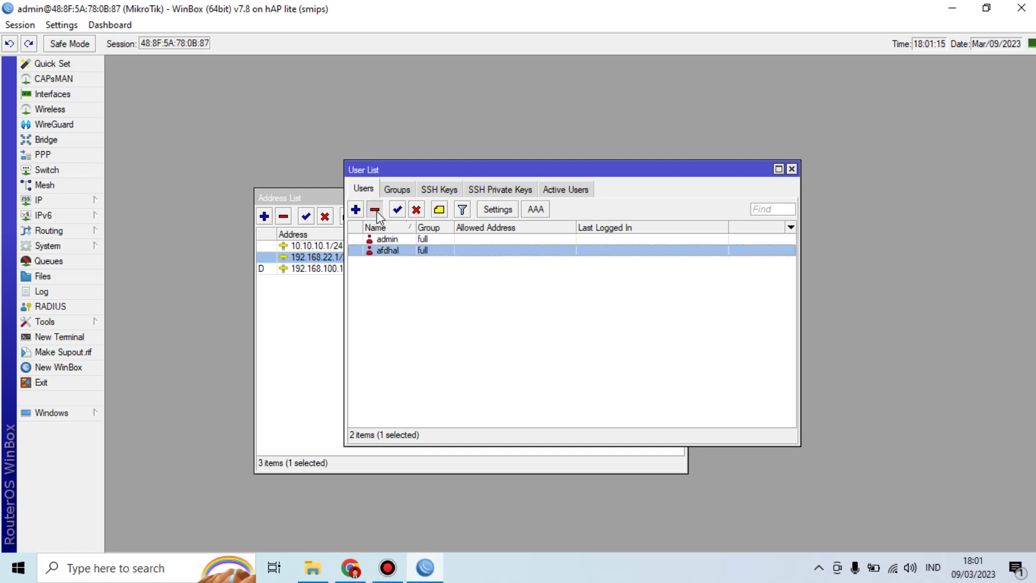
left_click(376, 210)
double_click(439, 240)
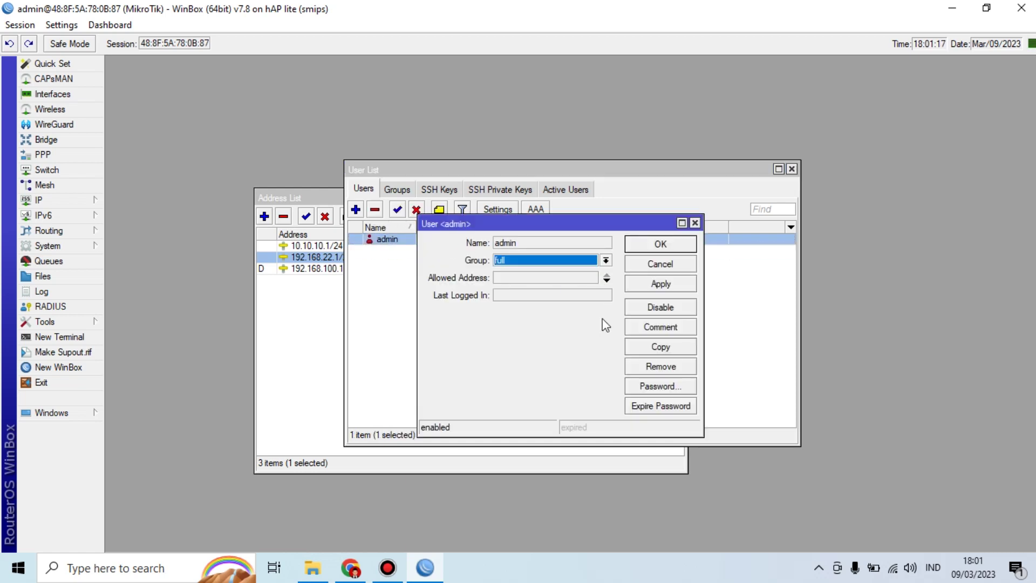
left_click(695, 223)
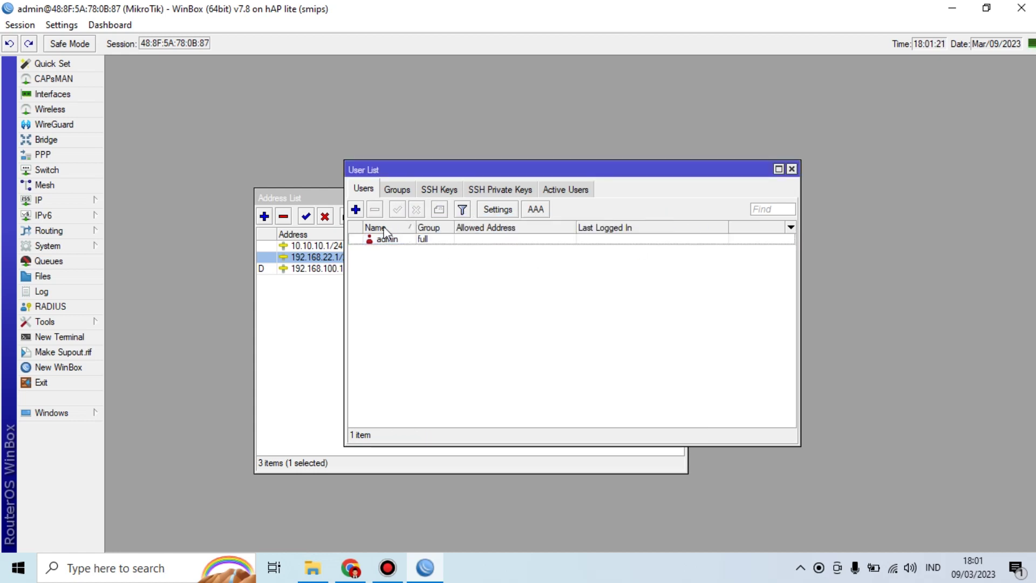
left_click(792, 168)
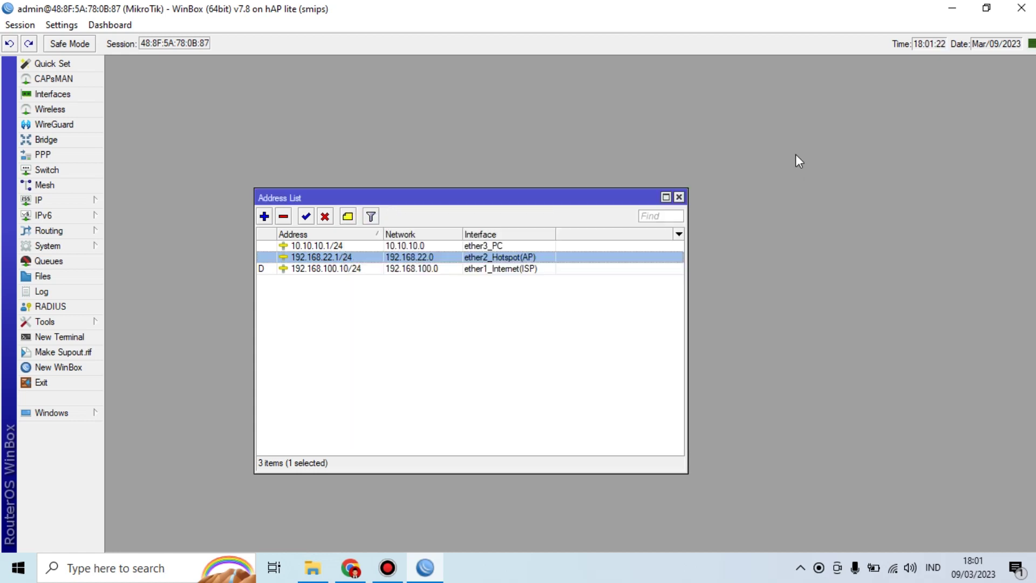
Reconnect WinBox to the router at 10.10.10.1 as admin with a blank password
left_click(1019, 10)
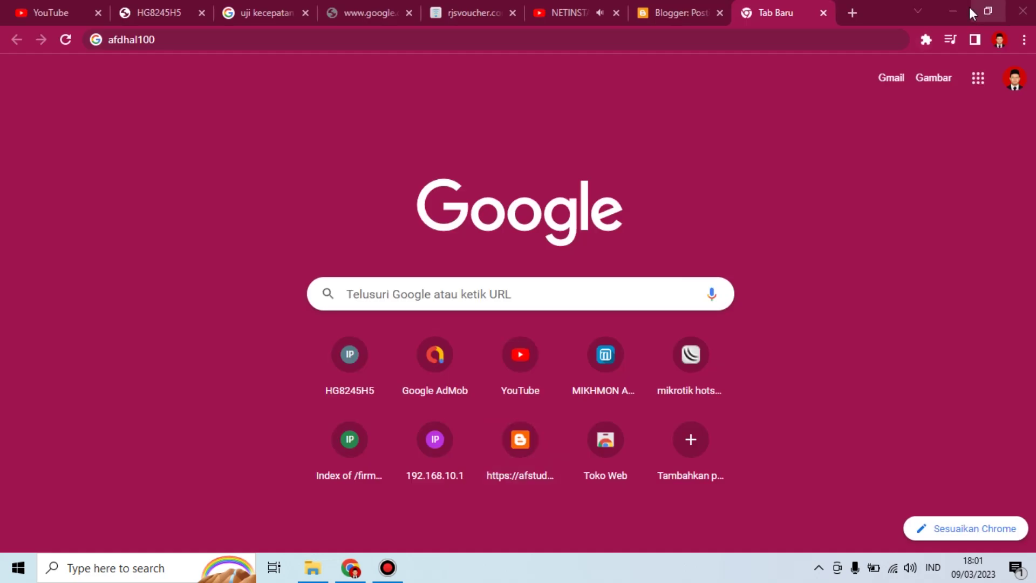
left_click(953, 11)
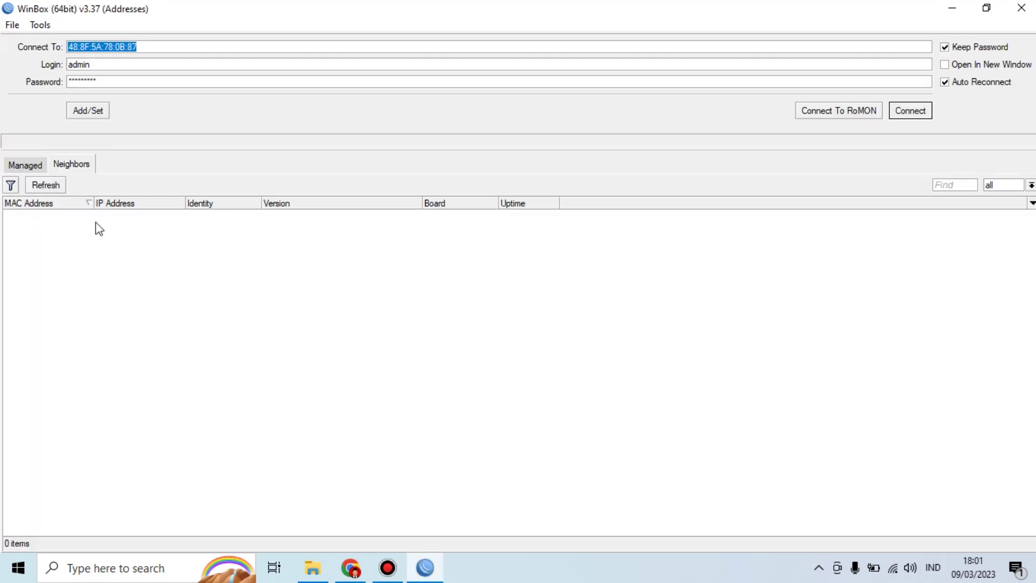
left_click(51, 187)
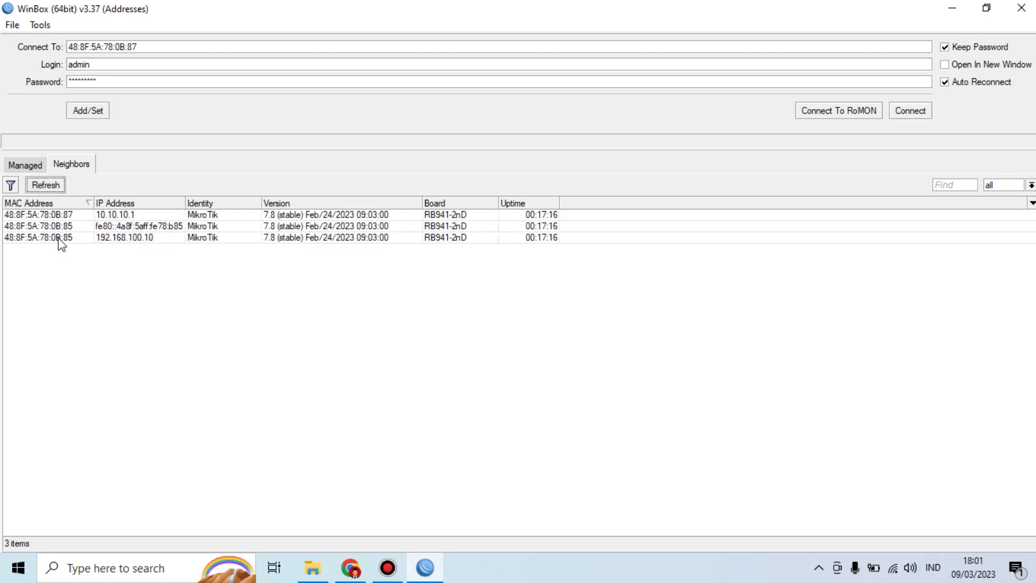
left_click(55, 214)
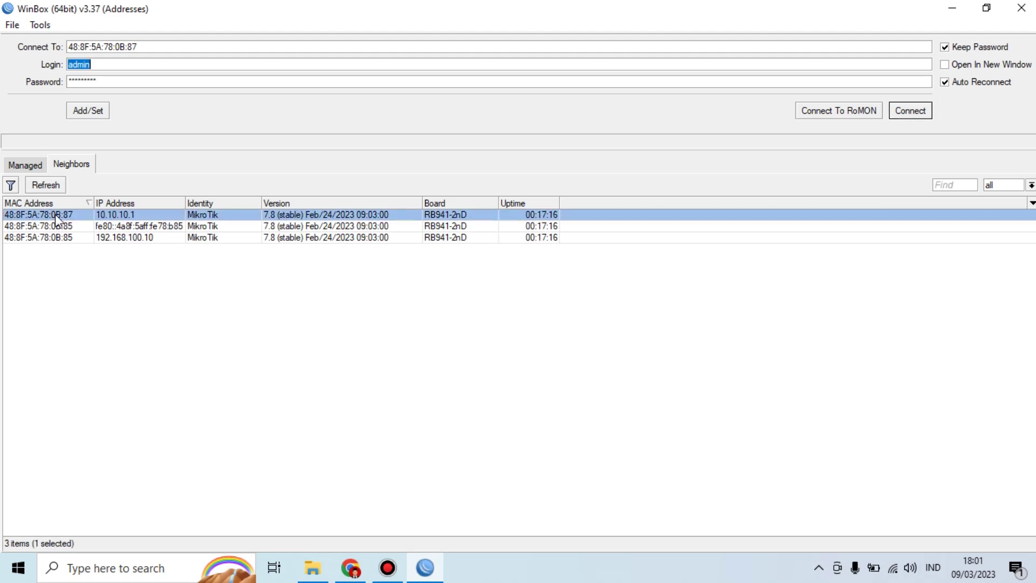
left_click(921, 113)
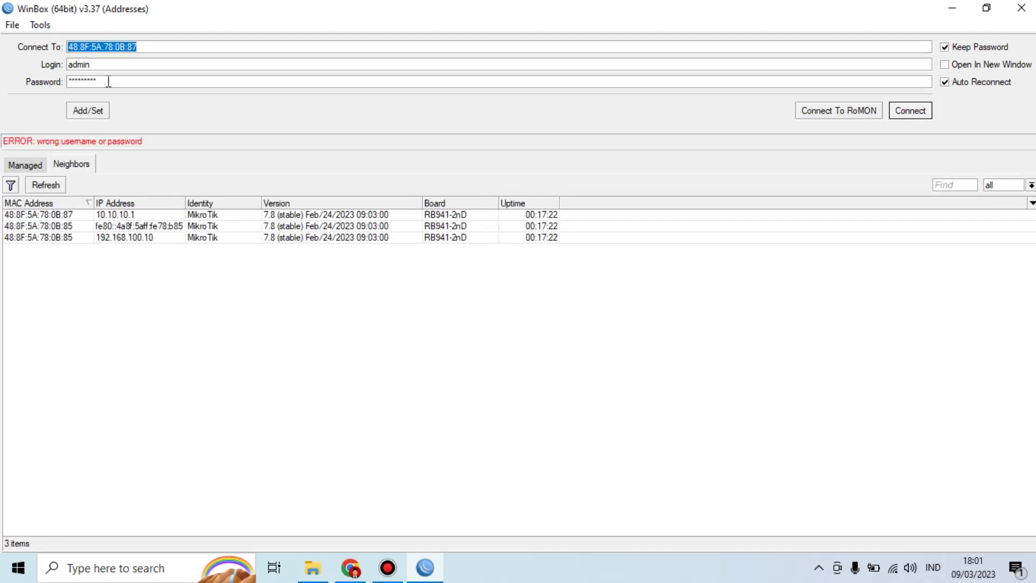
left_click_drag(93, 82, 51, 85)
key("BackSpace")
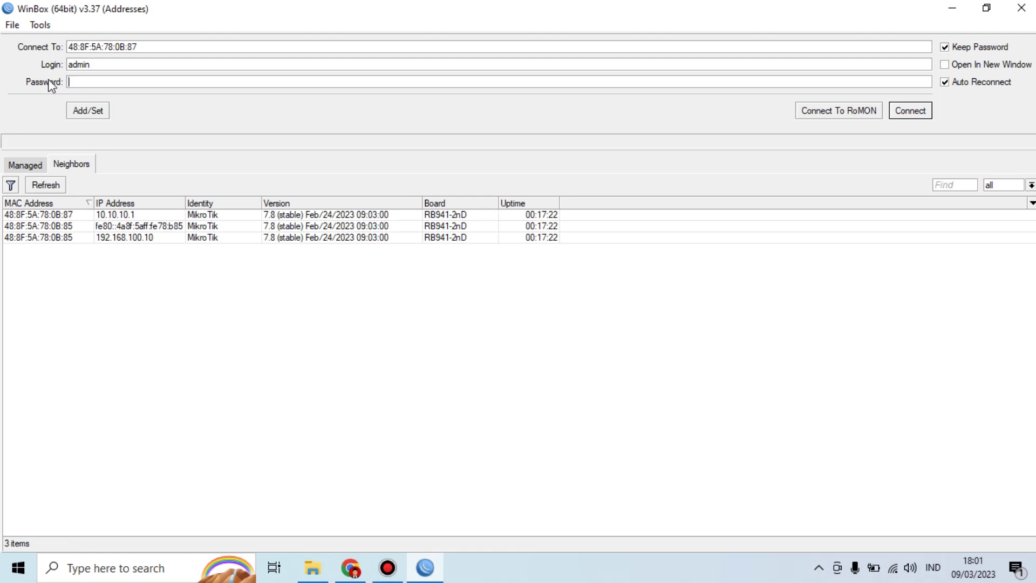
left_click(893, 111)
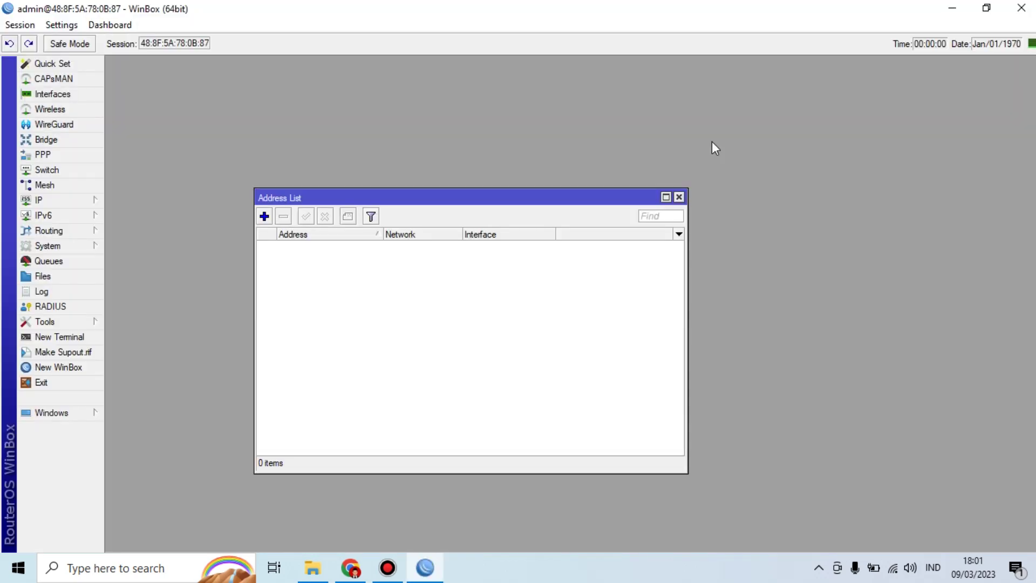
left_click(679, 198)
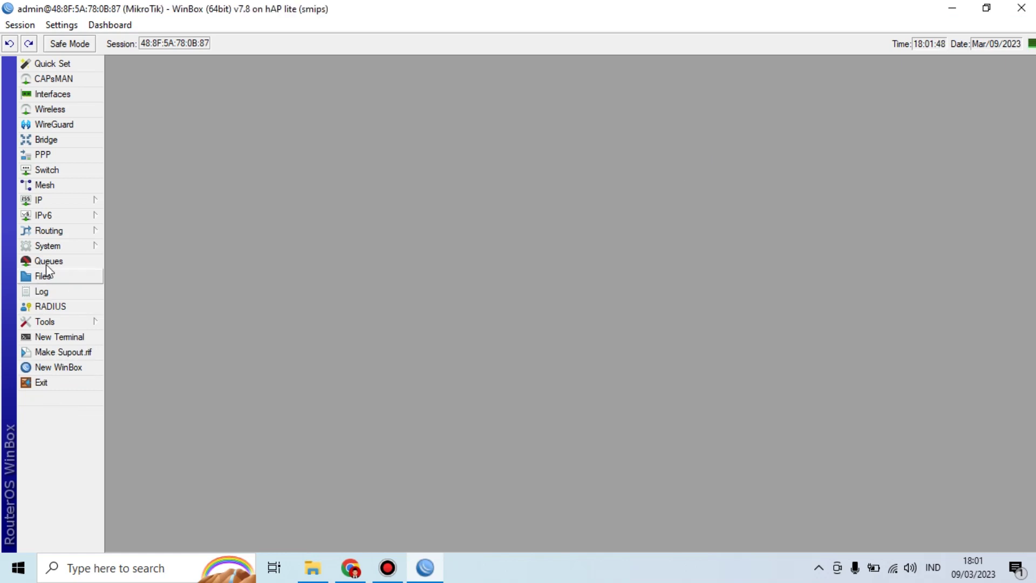
left_click(65, 245)
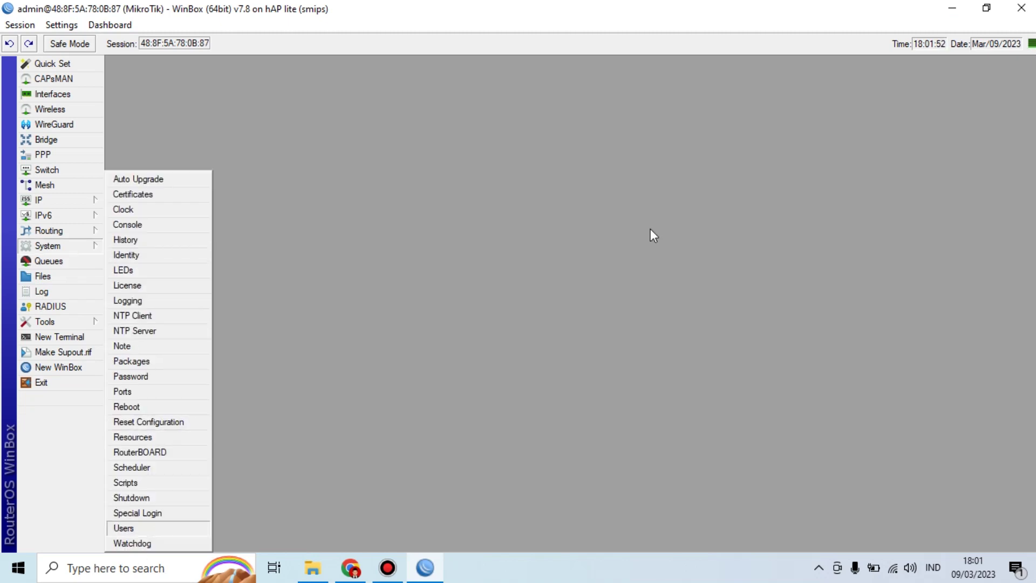
left_click(384, 241)
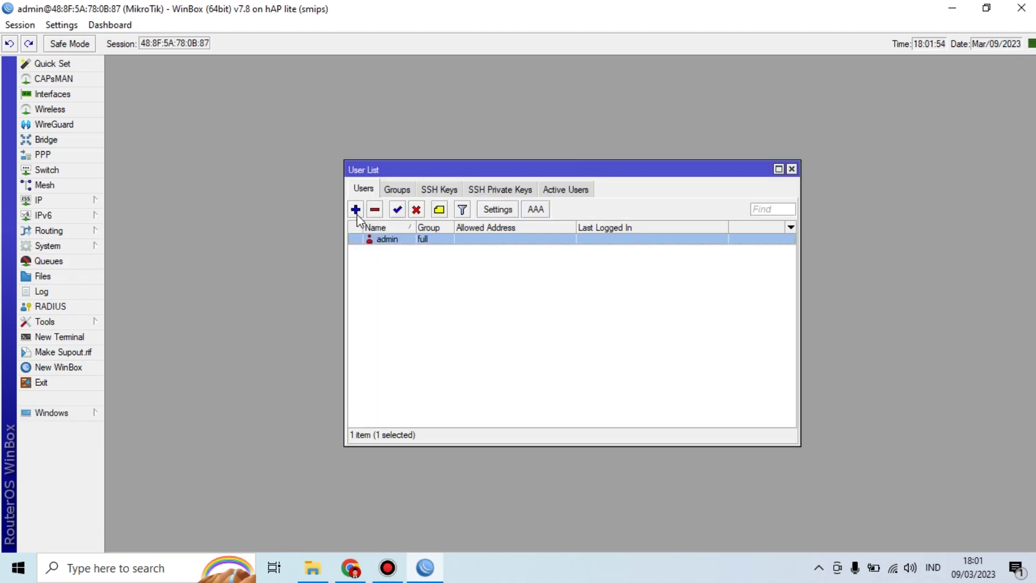
left_click(356, 210)
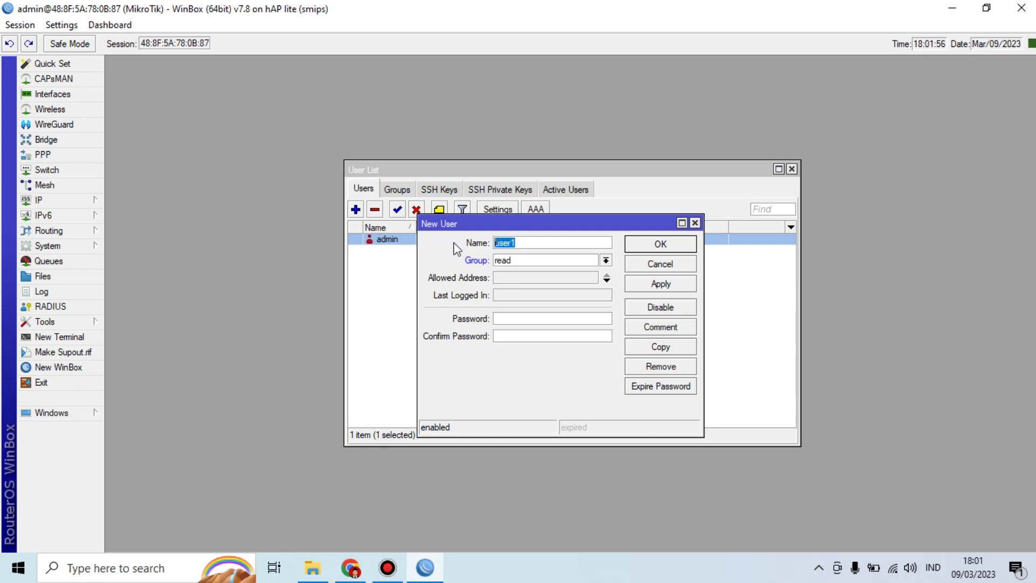
left_click(542, 319)
type("*********")
left_click(530, 335)
type("*********")
Trim the name to afdhal, set group full, and save the user
left_click_drag(535, 247, 519, 248)
key("BackSpace")
left_click(552, 261)
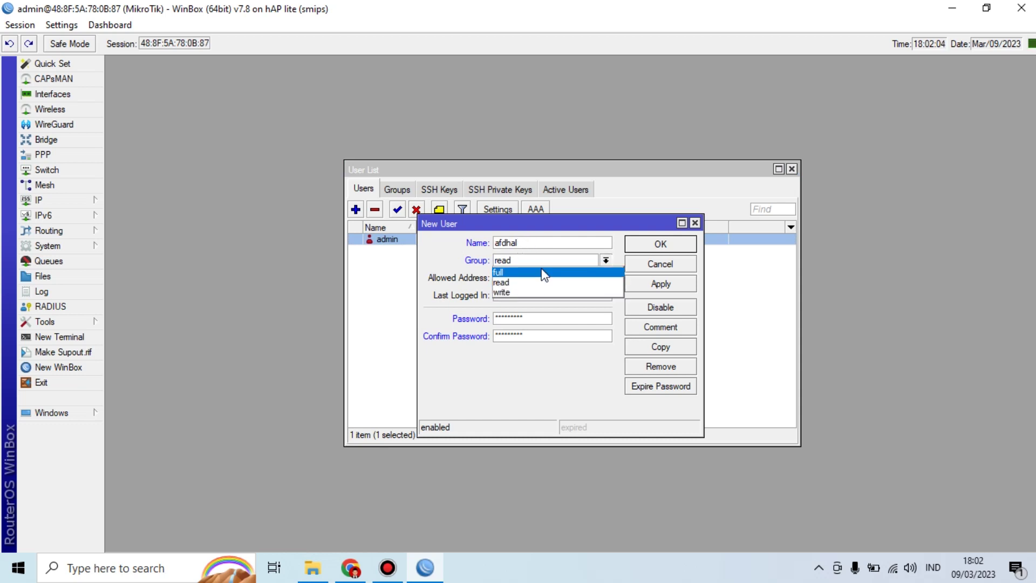
left_click(544, 272)
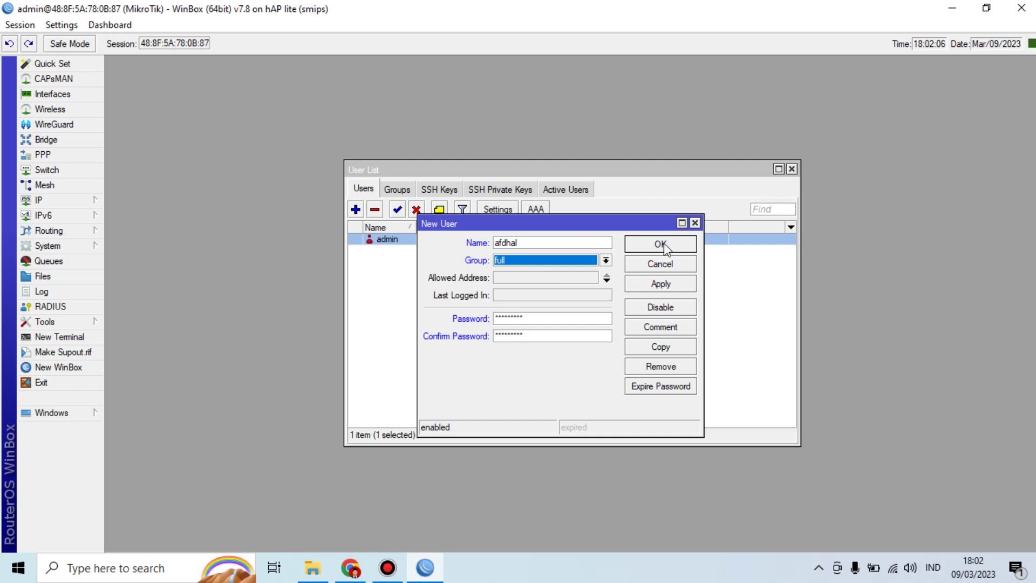
left_click(661, 244)
left_click(394, 251)
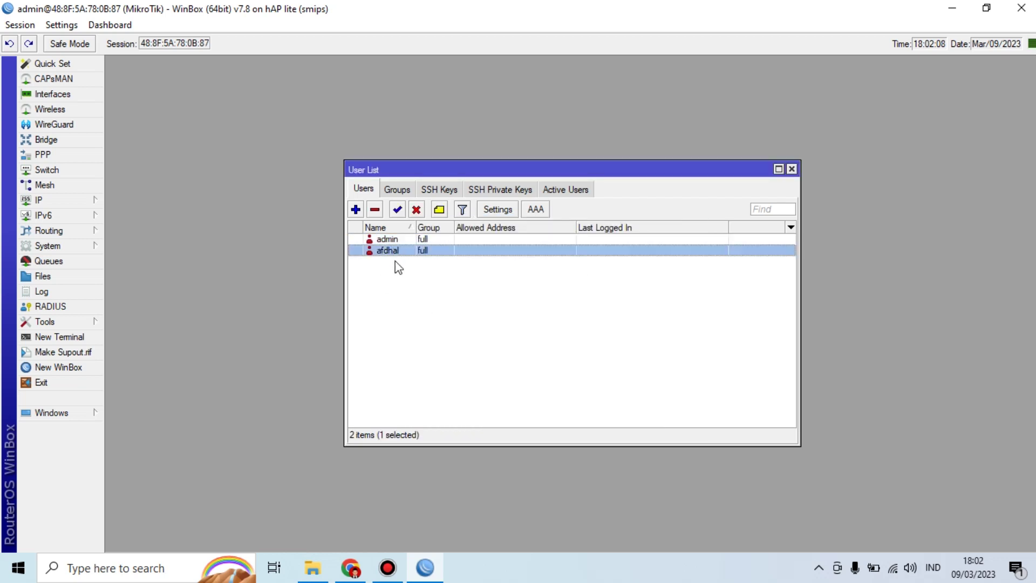
left_click(409, 240)
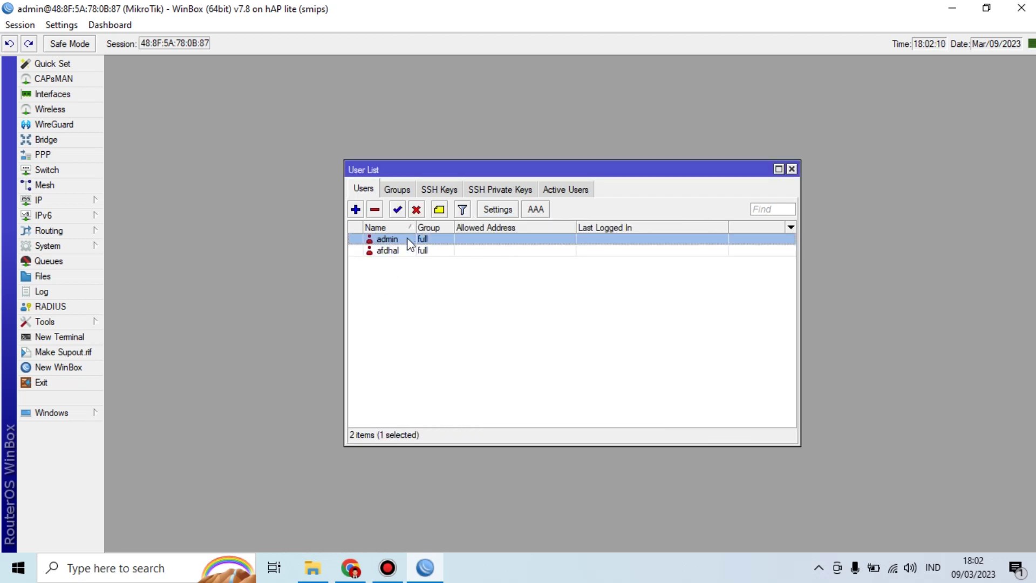
Open admin's Comment box and type a first draft of the 'System Default' comment
right_click(408, 240)
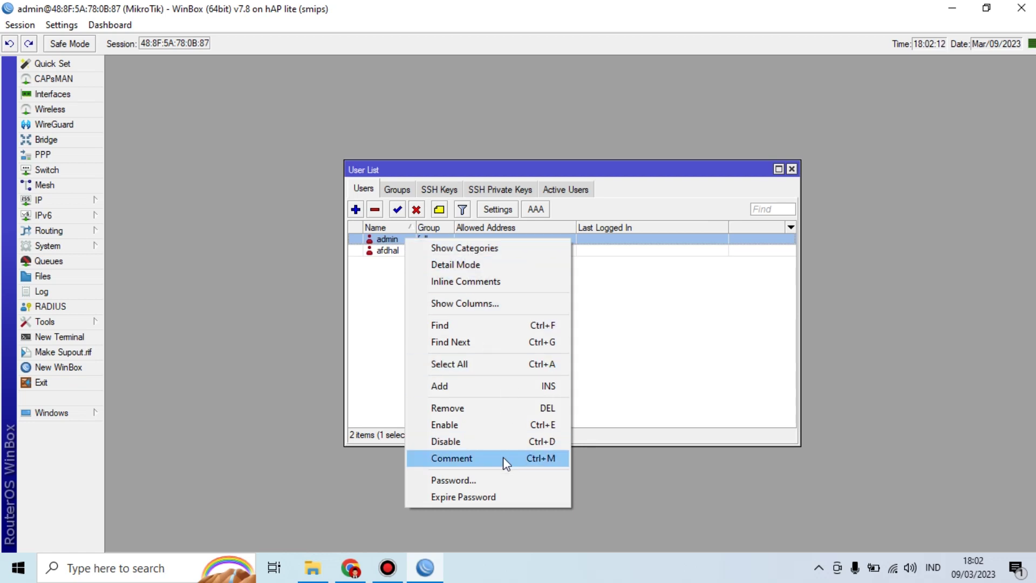
left_click(503, 457)
type("D")
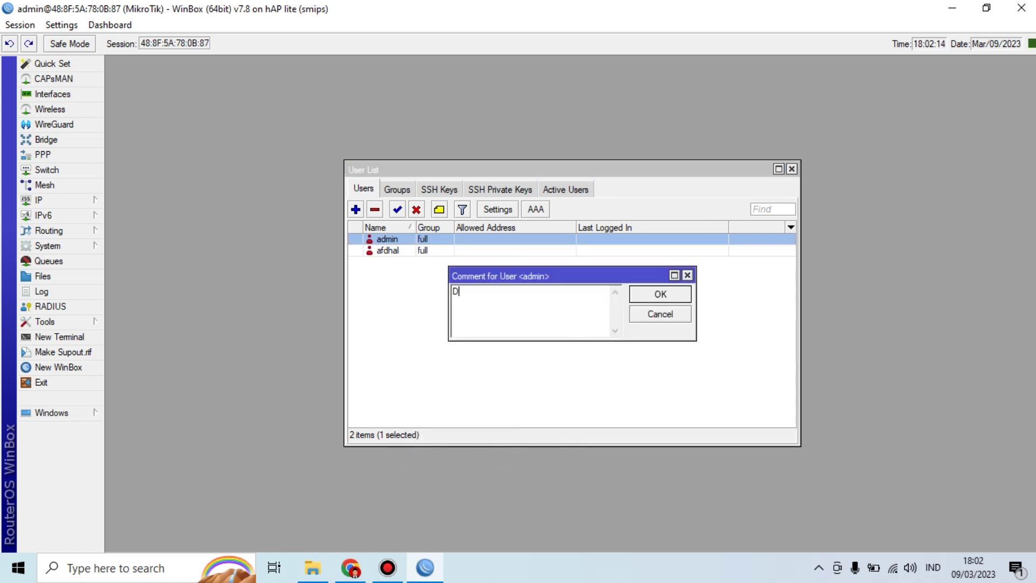
type("efaul")
key("Left")
key("Left")
key("Left")
key("Left")
key("Left")
key("Left")
key("Left")
type(":::")
left_click(488, 291)
type("System")
Correct the comment to ';;; system default user' and save it
left_click(459, 292)
key("BackSpace")
key("BackSpace")
key("BackSpace")
key("BackSpace")
type(";;;")
key("Delete")
type("s")
left_click(492, 291)
key("BackSpace")
type("d")
left_click(513, 291)
type("user")
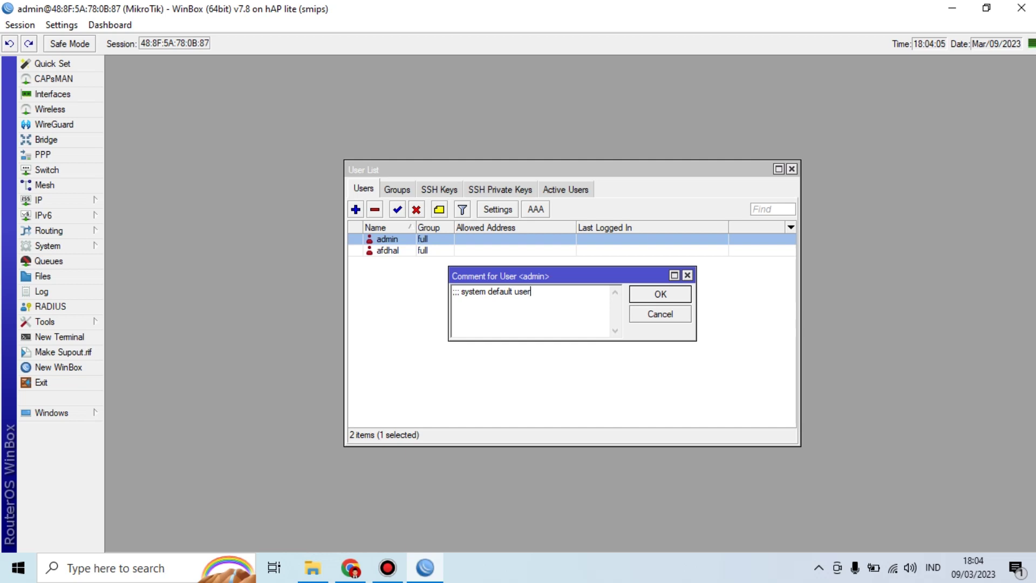
left_click(643, 293)
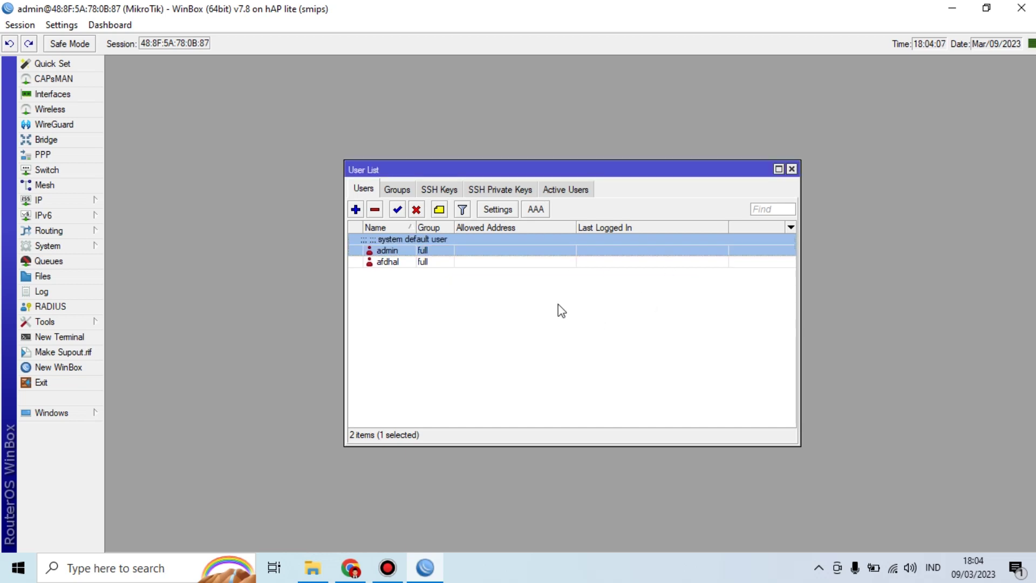
Remove the leading ';;;' from admin's comment, leaving 'system default user'
left_click(490, 290)
double_click(385, 249)
left_click(695, 223)
right_click(458, 244)
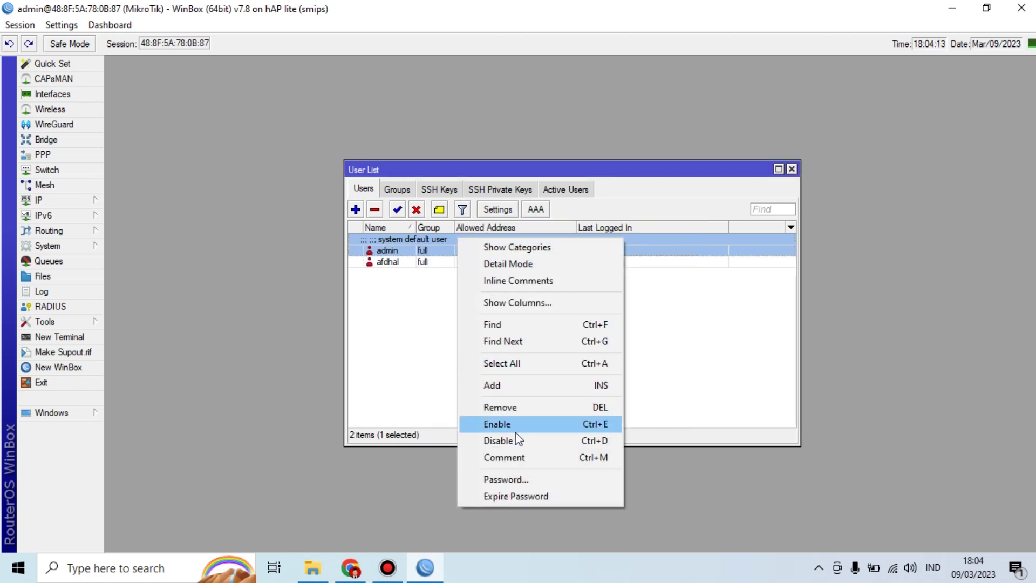
left_click(518, 458)
left_click(477, 296)
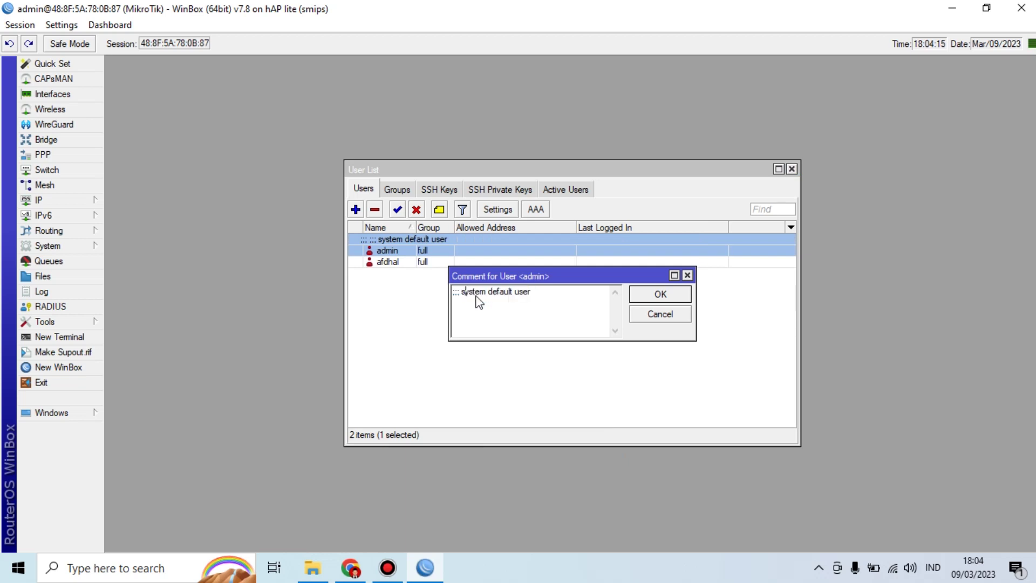
key("BackSpace")
key("BackSpace")
key("BackSpace")
key("BackSpace")
left_click(631, 296)
Disable the admin account, leaving afdhal active
left_click(437, 298)
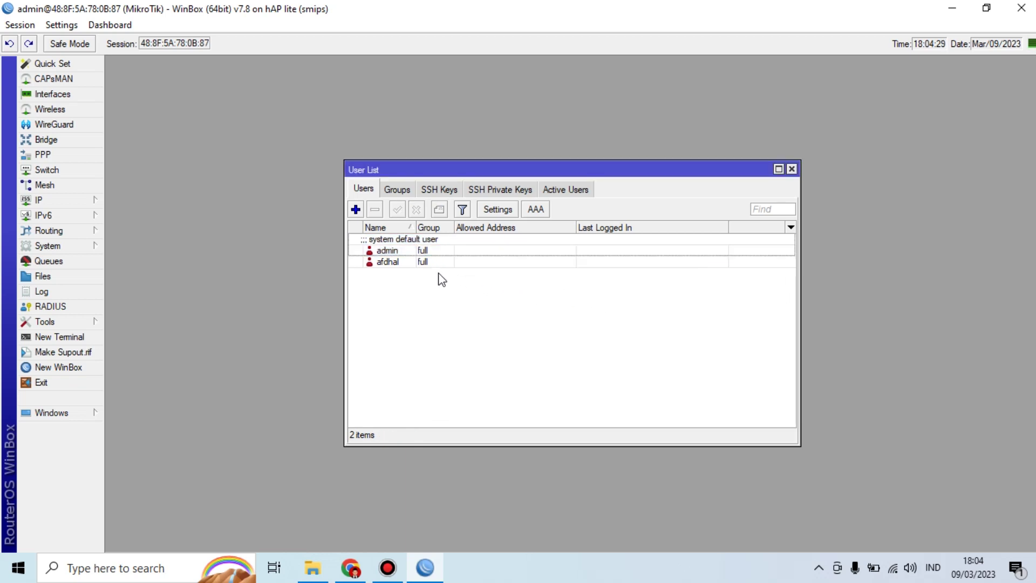
left_click(424, 250)
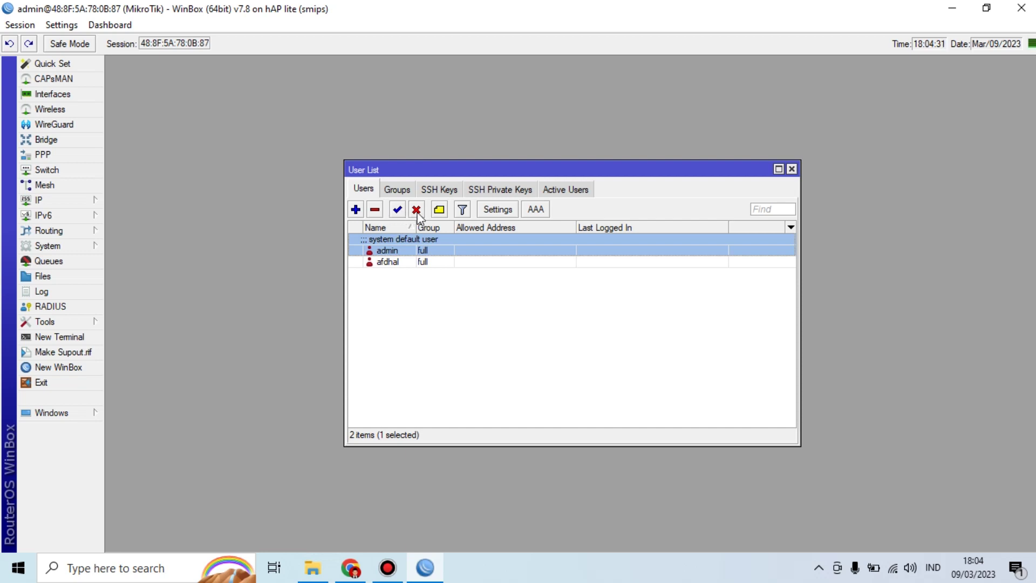
left_click(417, 209)
left_click(407, 263)
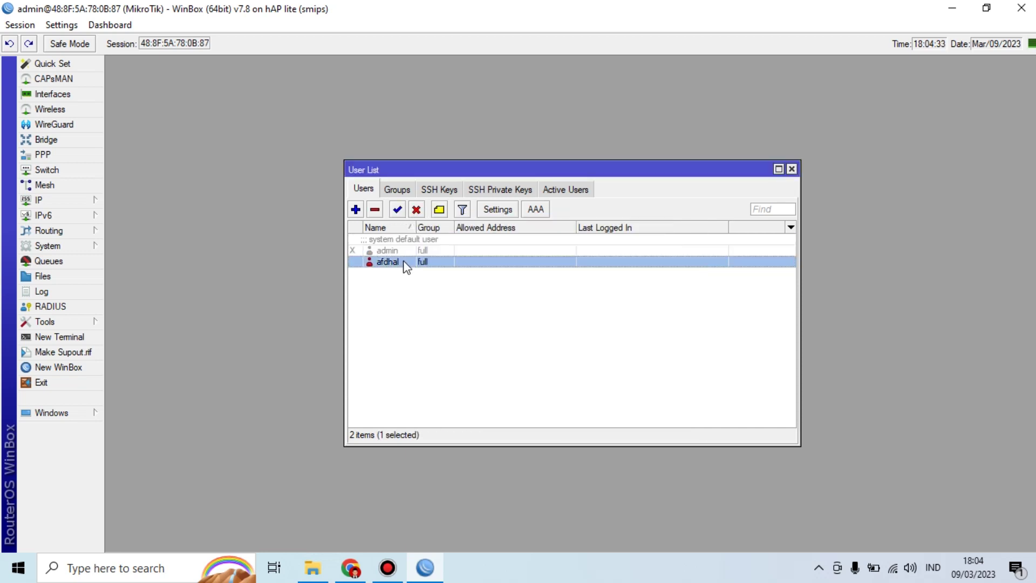
Open afdhal's properties, showing group full and enabled, and close its password form unchanged
double_click(406, 262)
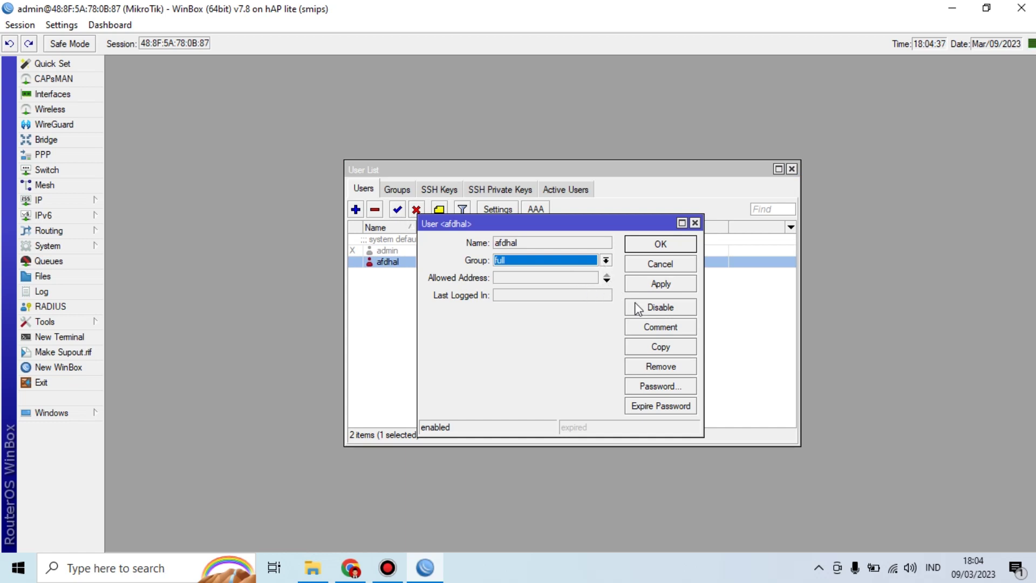
left_click(684, 385)
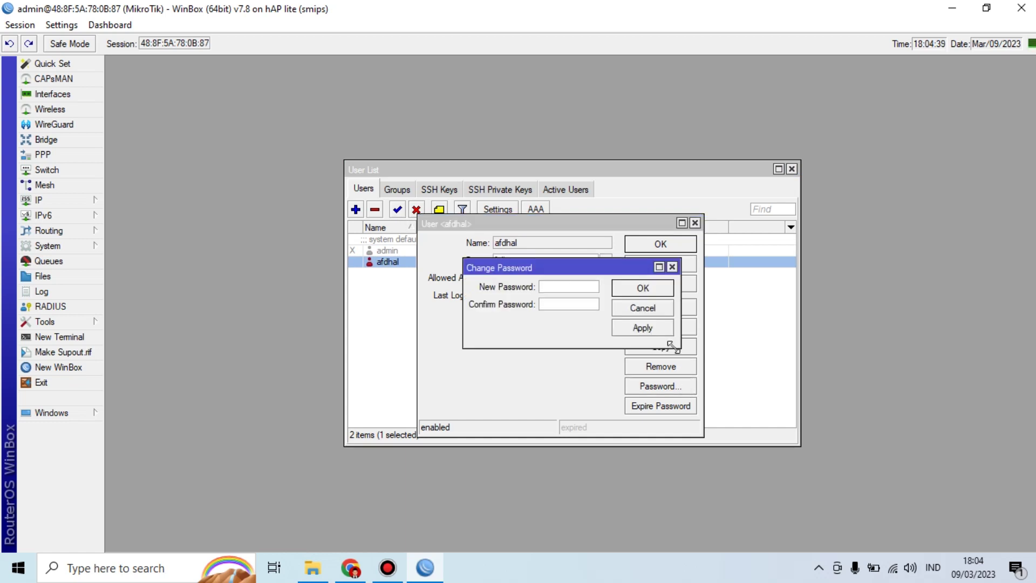
left_click(672, 267)
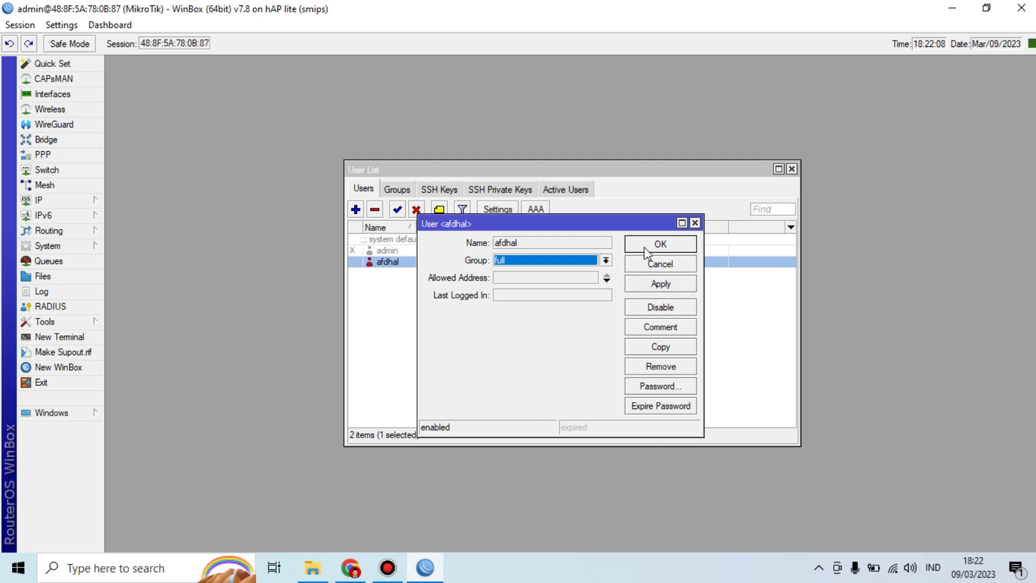
Save the second user in the full group, close the User List, and exit WinBox
left_click(681, 249)
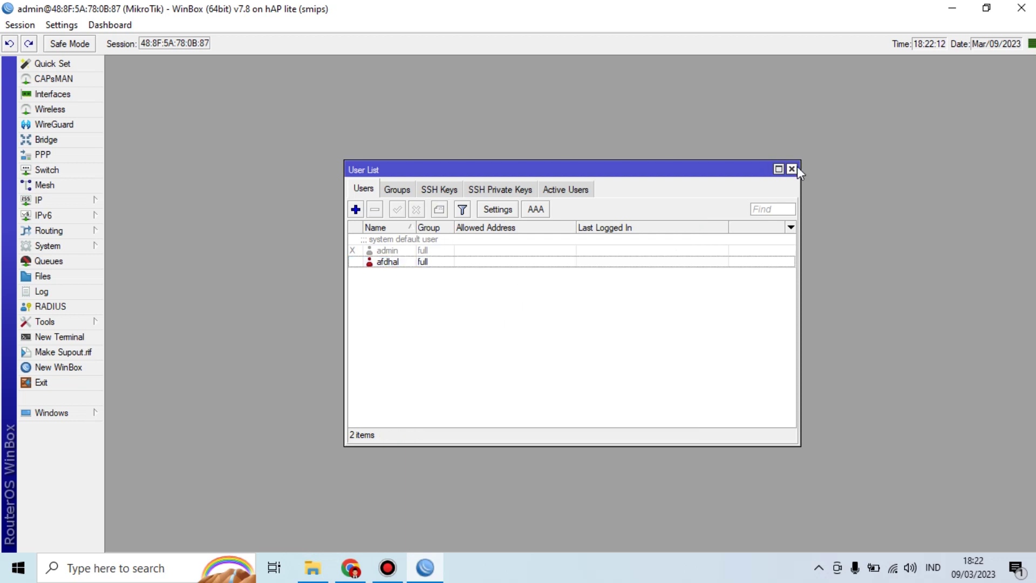
left_click(792, 169)
left_click(1021, 8)
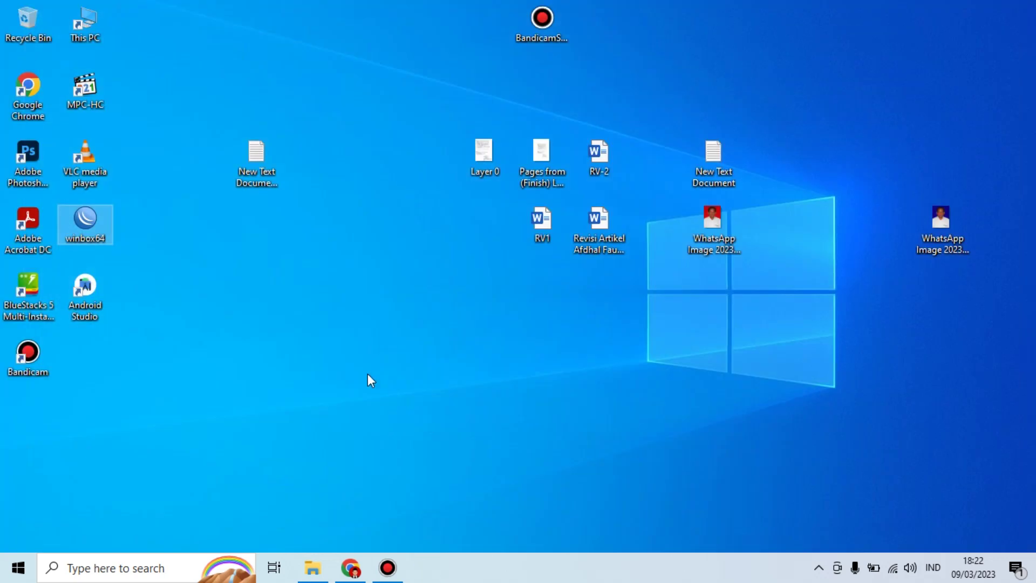
Relaunch WinBox and connect to the hAP lite router by its MAC address
double_click(86, 221)
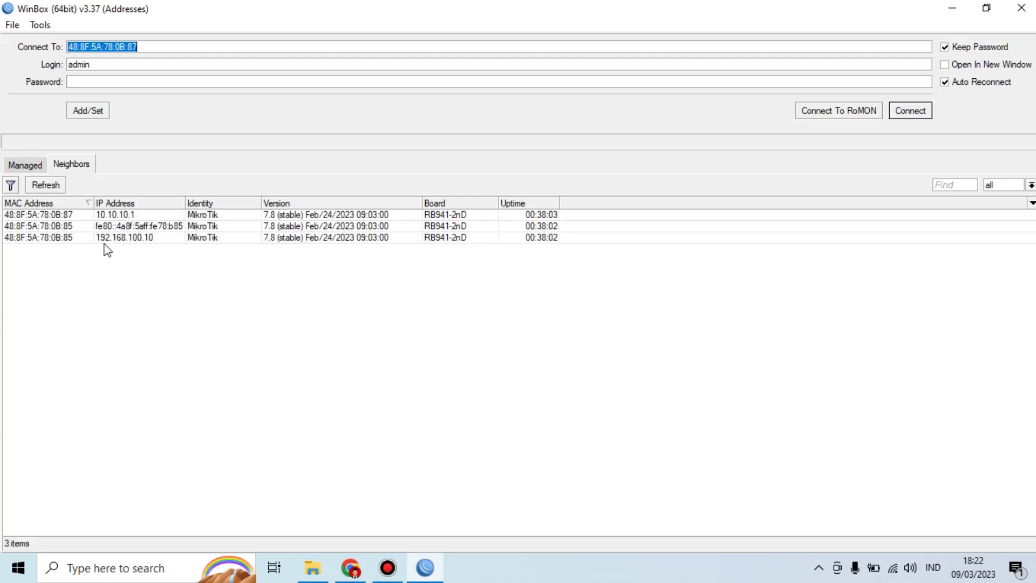
left_click(121, 229)
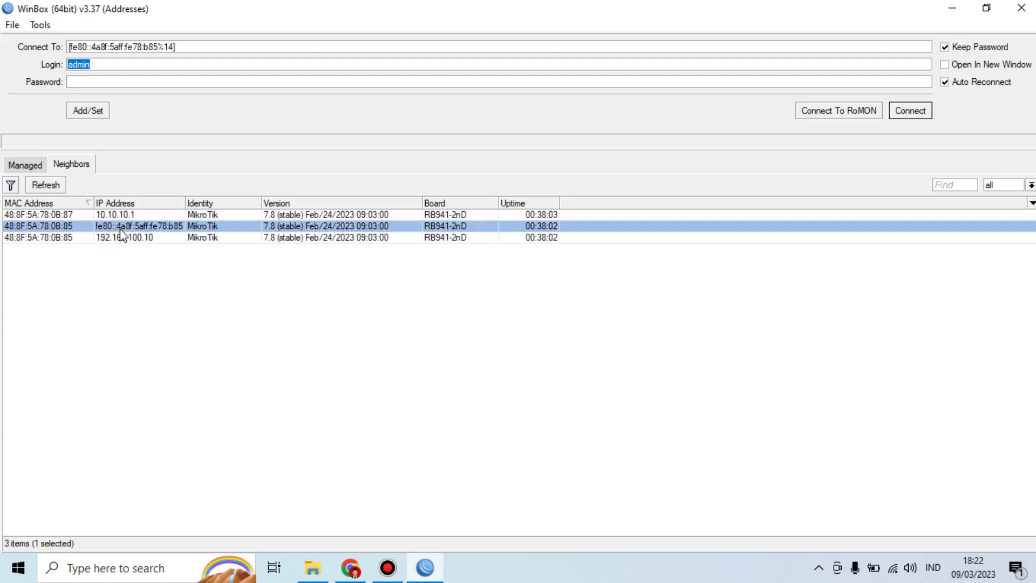
left_click(120, 237)
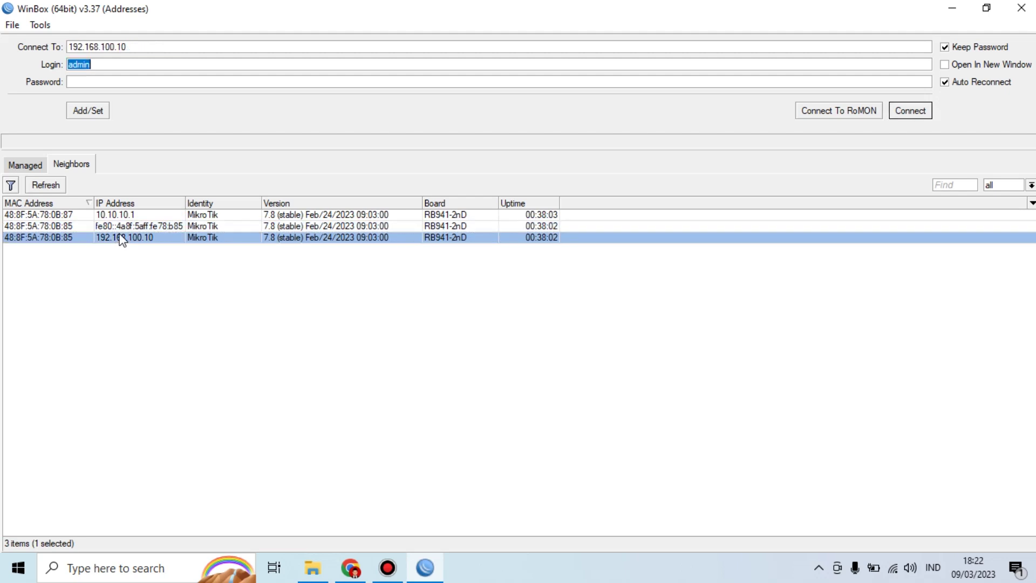
left_click(127, 216)
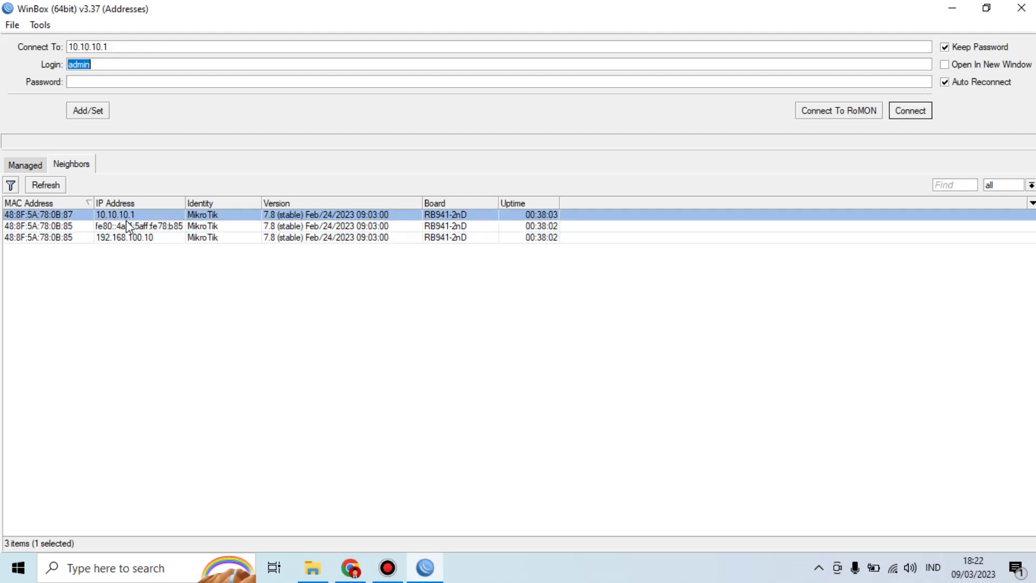
left_click(64, 212)
left_click(914, 112)
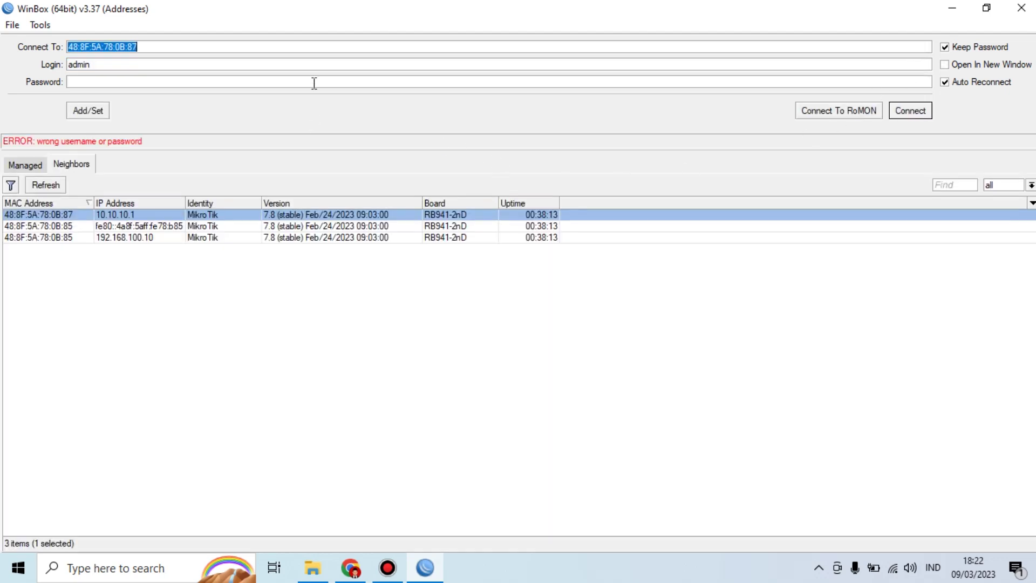
Log in with the new user's login name and password instead of admin
left_click(322, 66)
key("ctrl+a")
type("a")
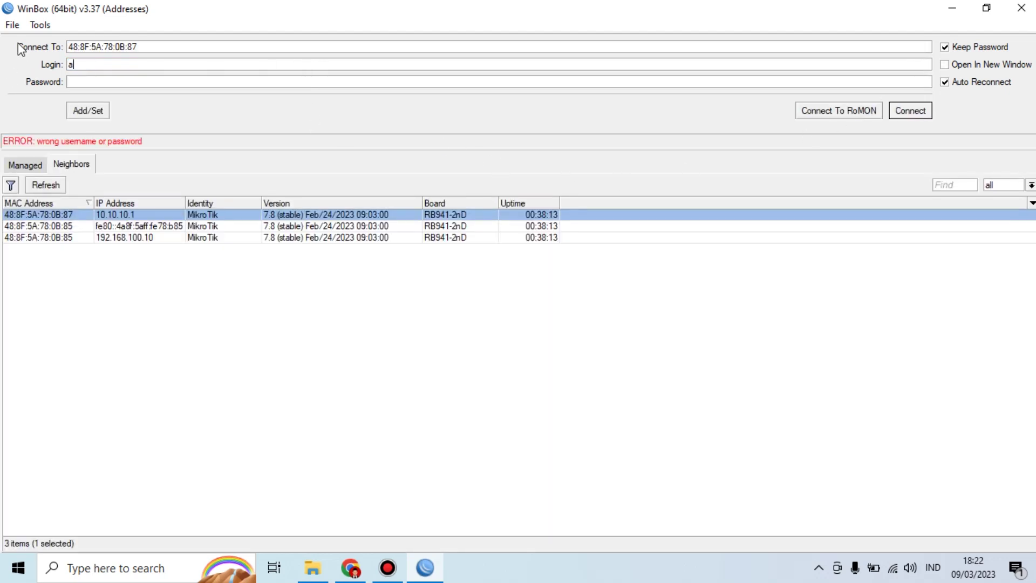
type("fdhal")
left_click(108, 82)
type("**")
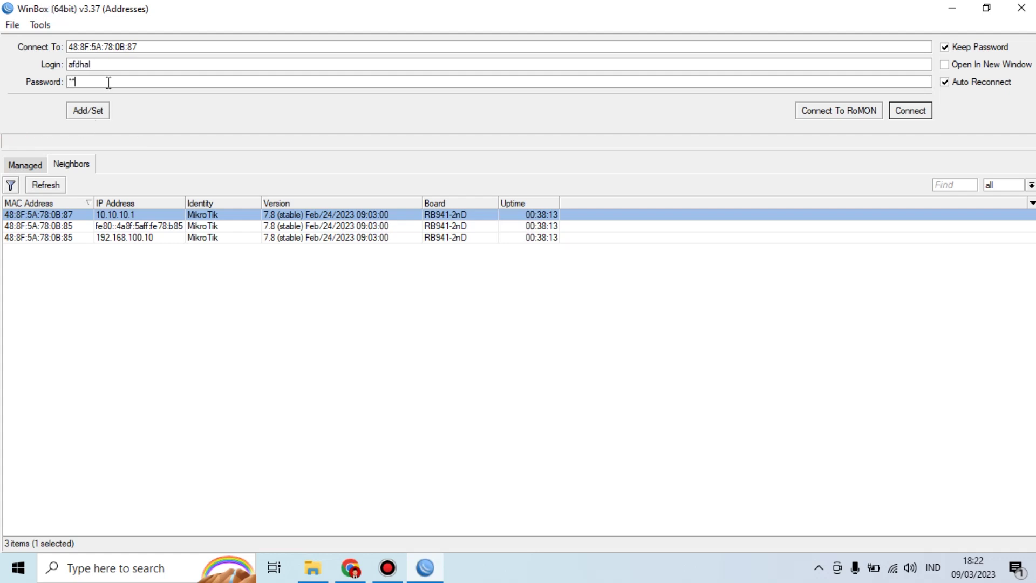
type("*******")
left_click(910, 111)
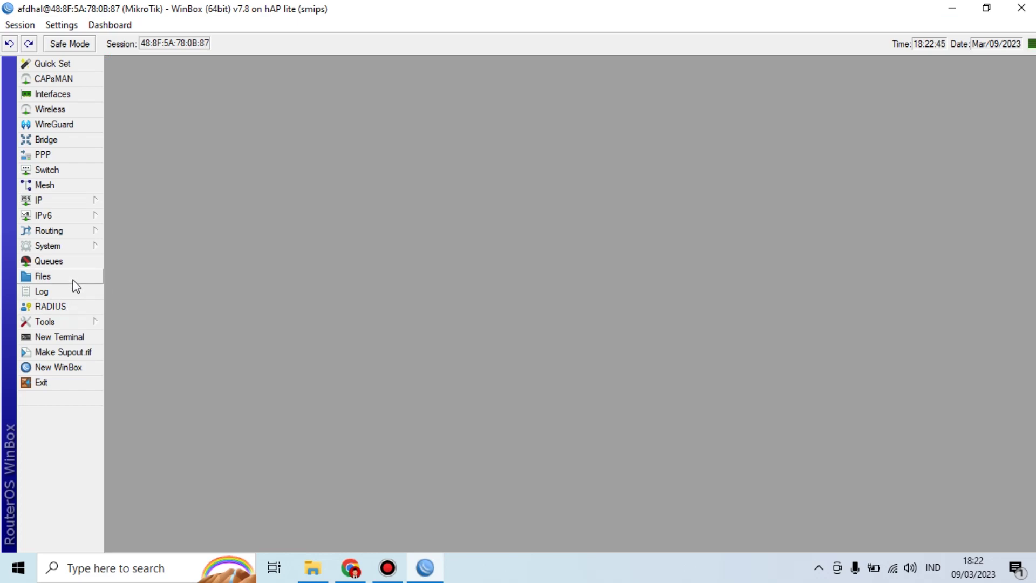
left_click(74, 292)
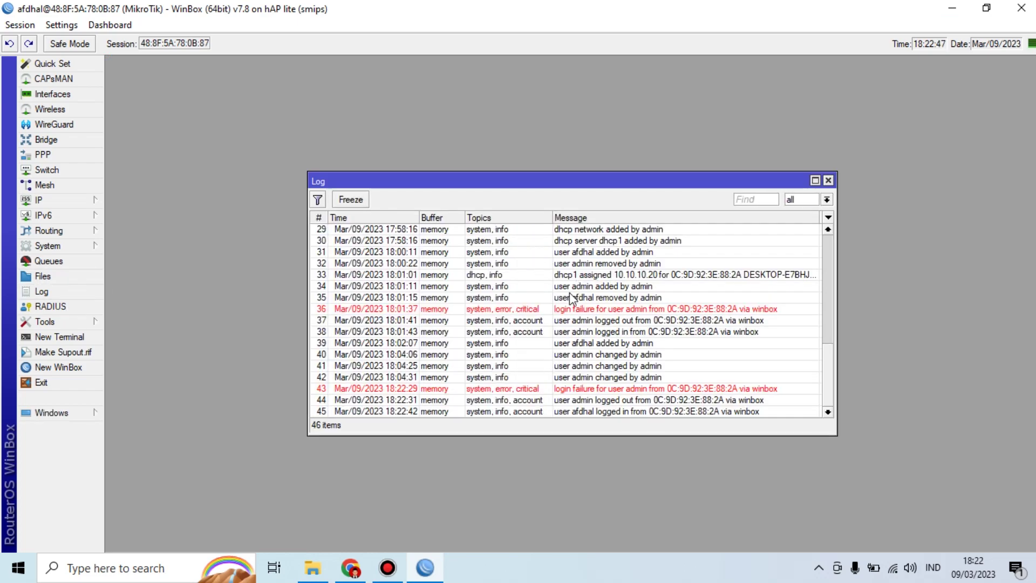
scroll(572, 297, "up", 5)
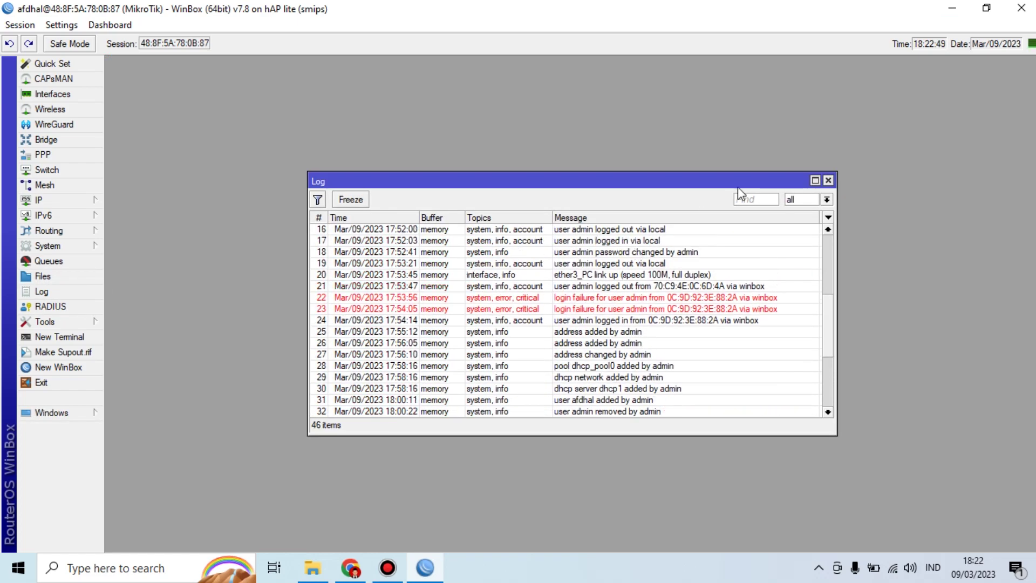
scroll(737, 187, "up", 1)
left_click(829, 181)
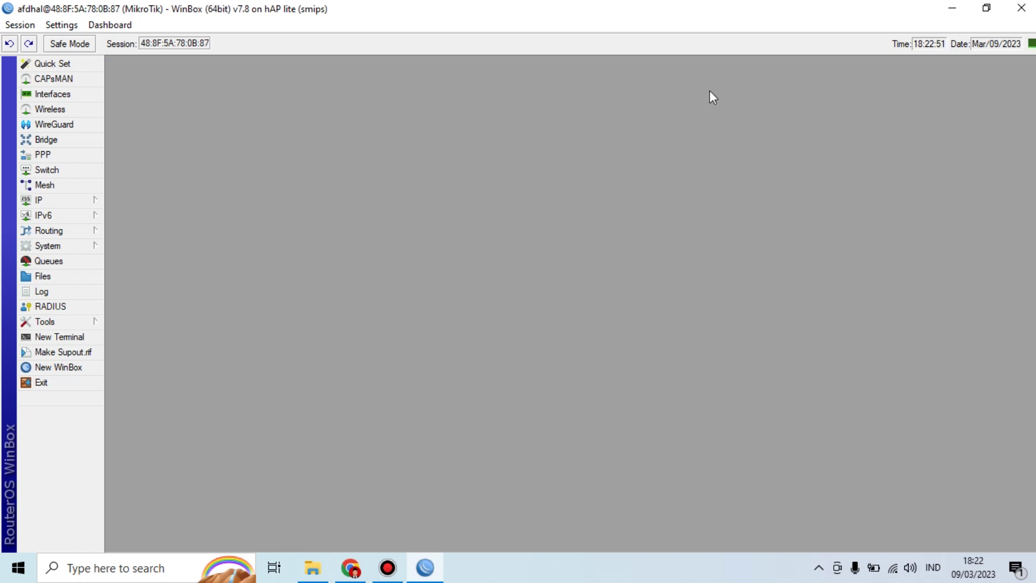
left_click(78, 248)
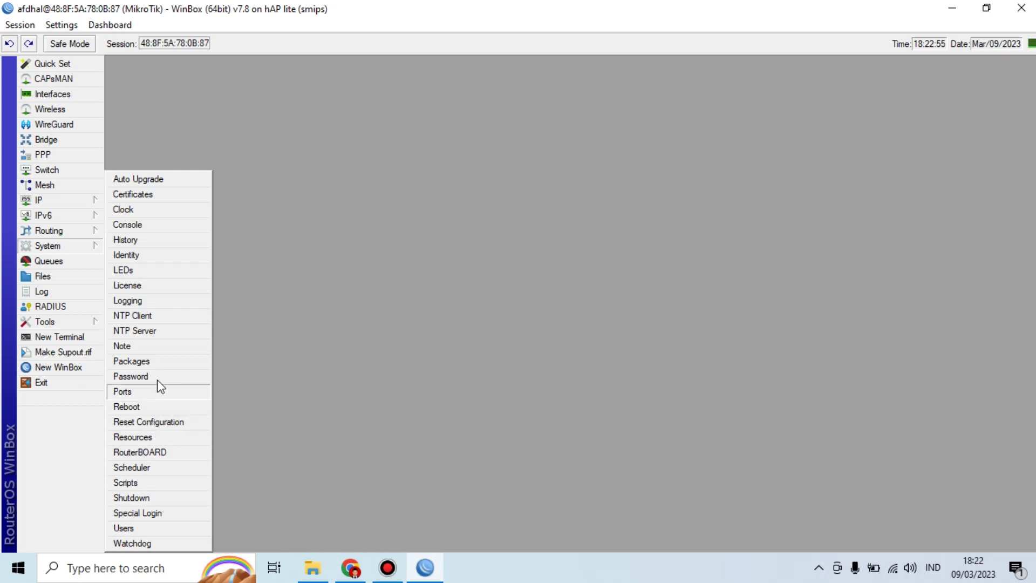
left_click(160, 437)
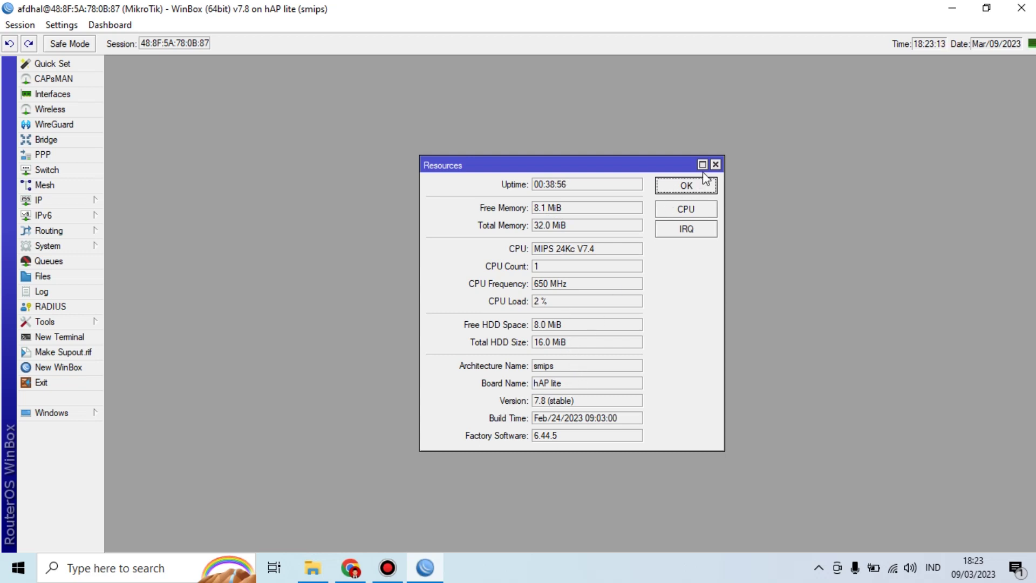
left_click(718, 162)
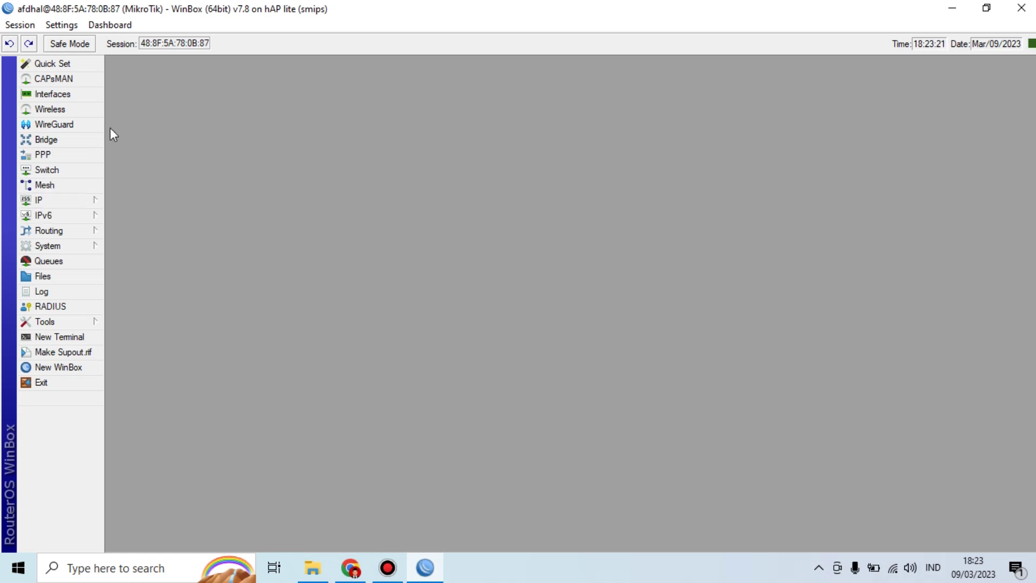
Browse the IP and IPv6 menus, then close the router session and relaunch WinBox
left_click(42, 200)
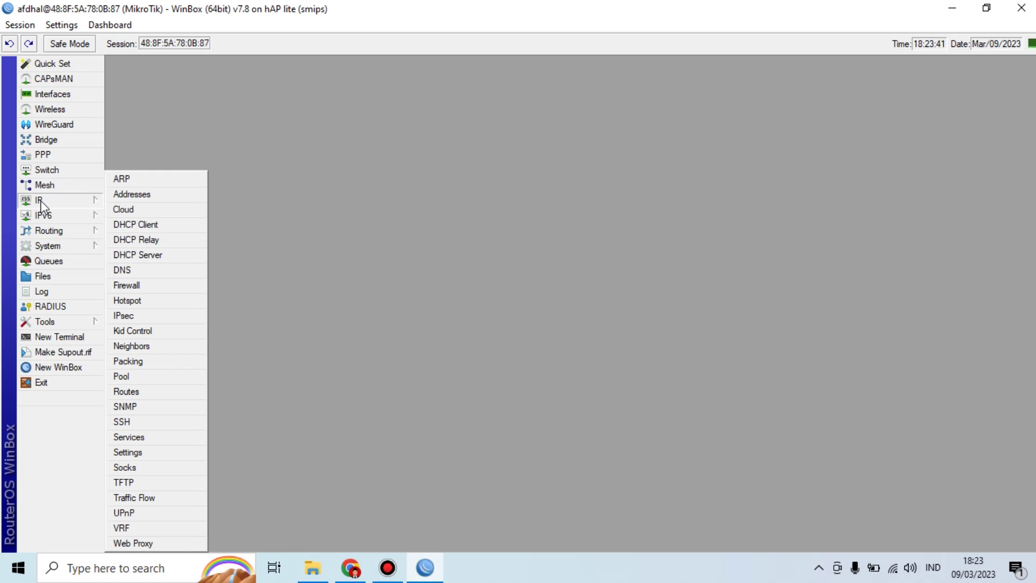
left_click(34, 216)
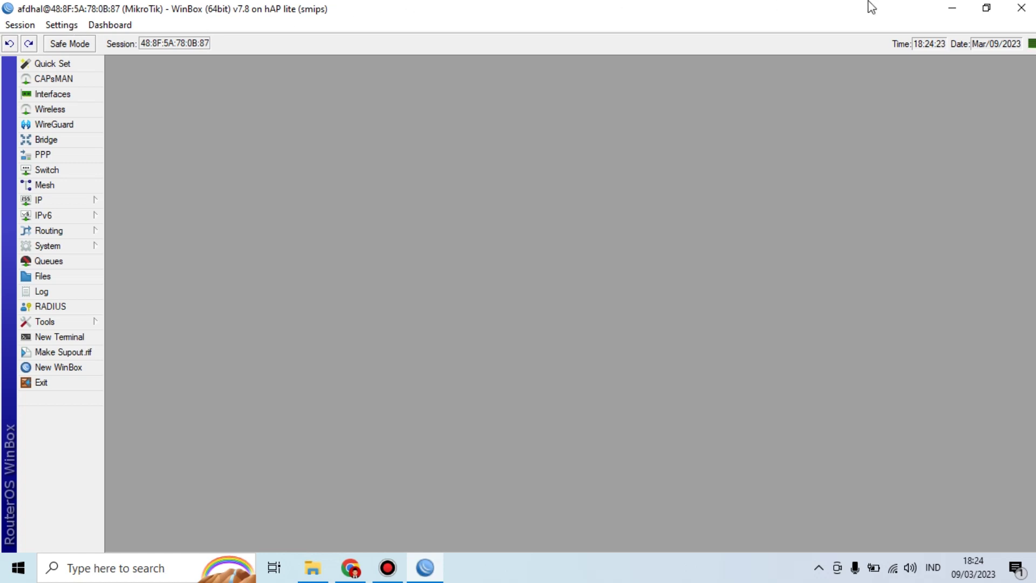
left_click(1021, 12)
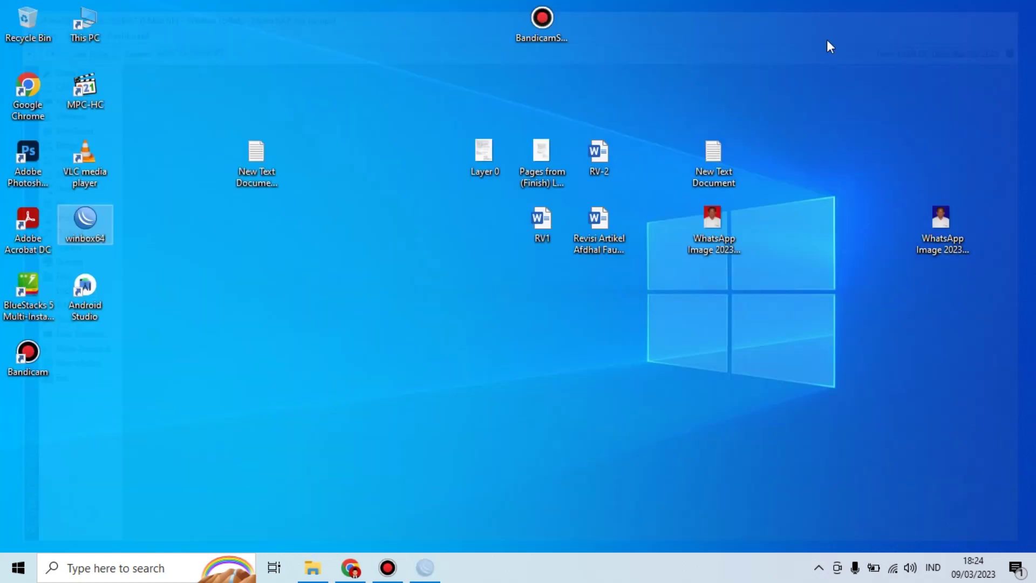
double_click(89, 220)
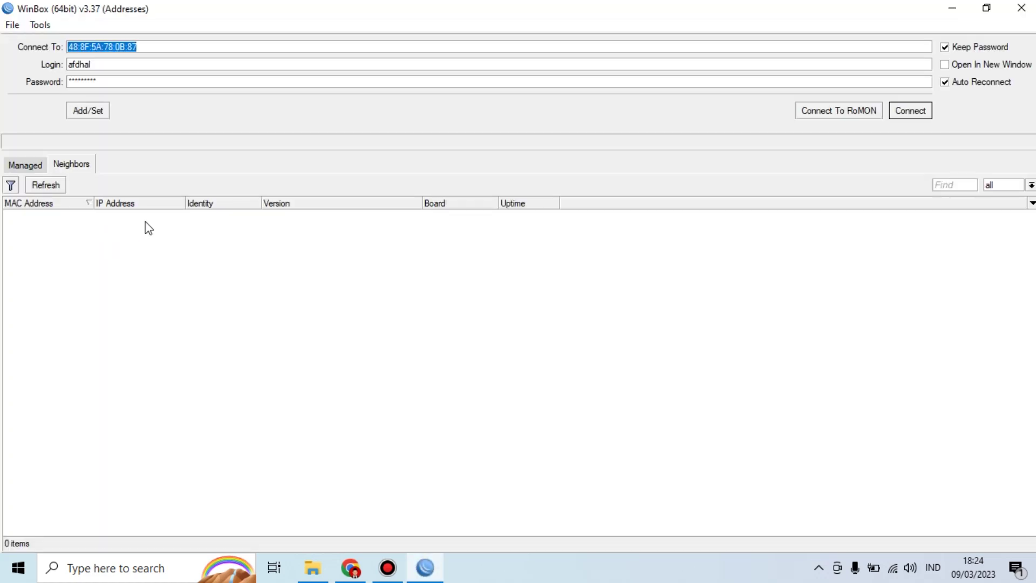
Connect to the router at 10.10.10.1 and browse its System menu
left_click(124, 215)
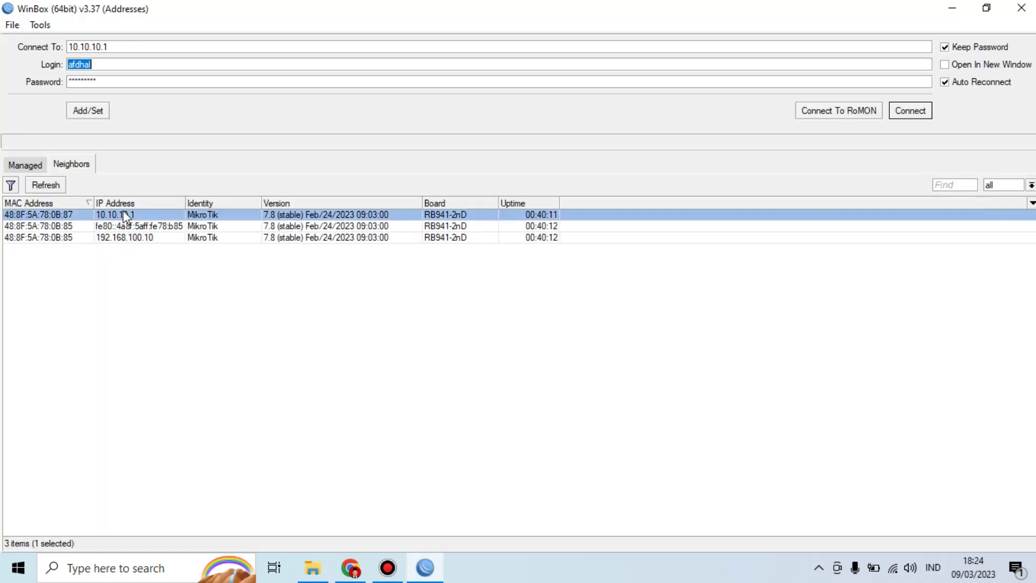
left_click(896, 111)
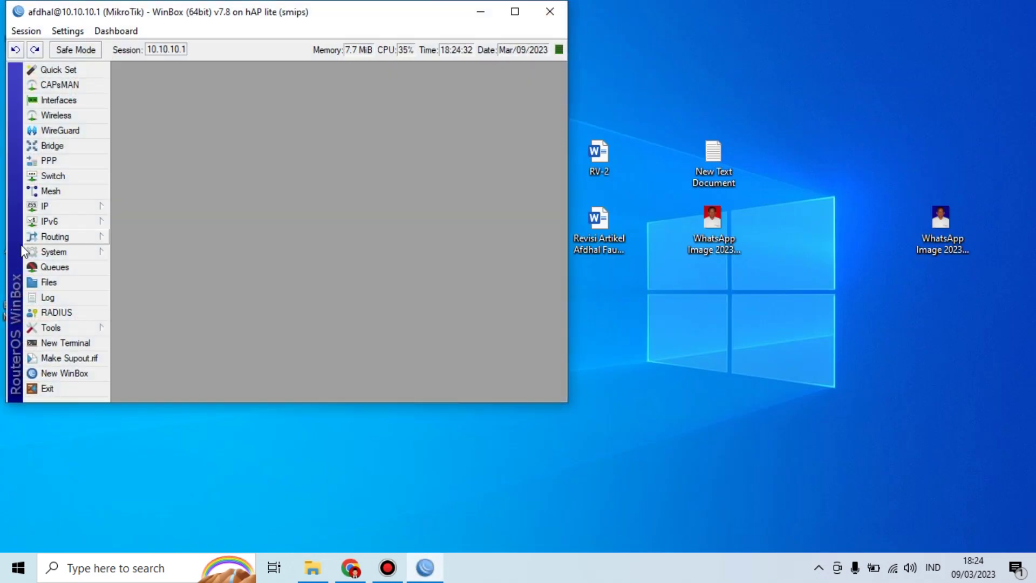
left_click(76, 249)
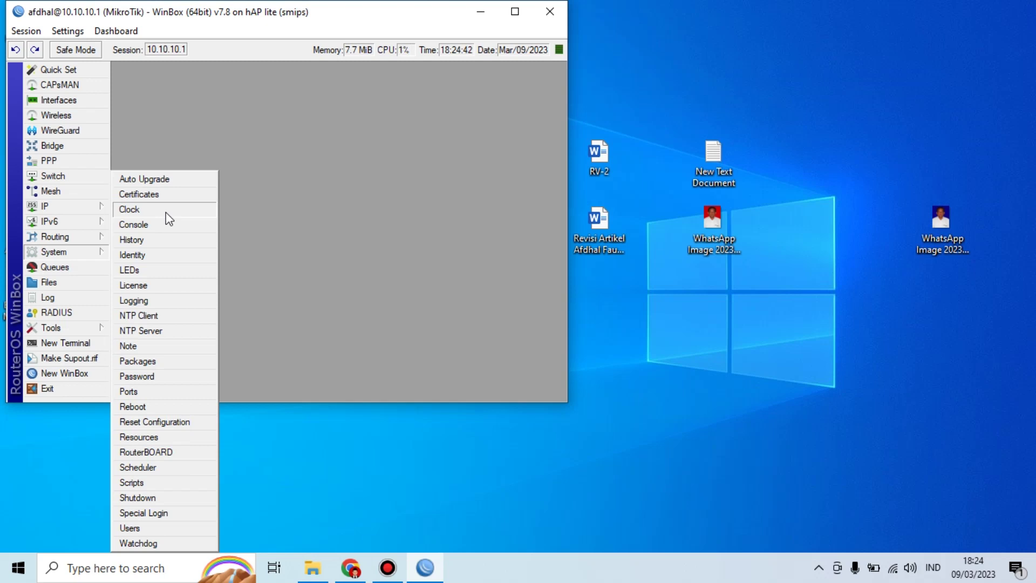
left_click(893, 572)
Disconnect the PC from the BERKAH Wi-Fi network using the taskbar Wi-Fi flyout
right_click(893, 573)
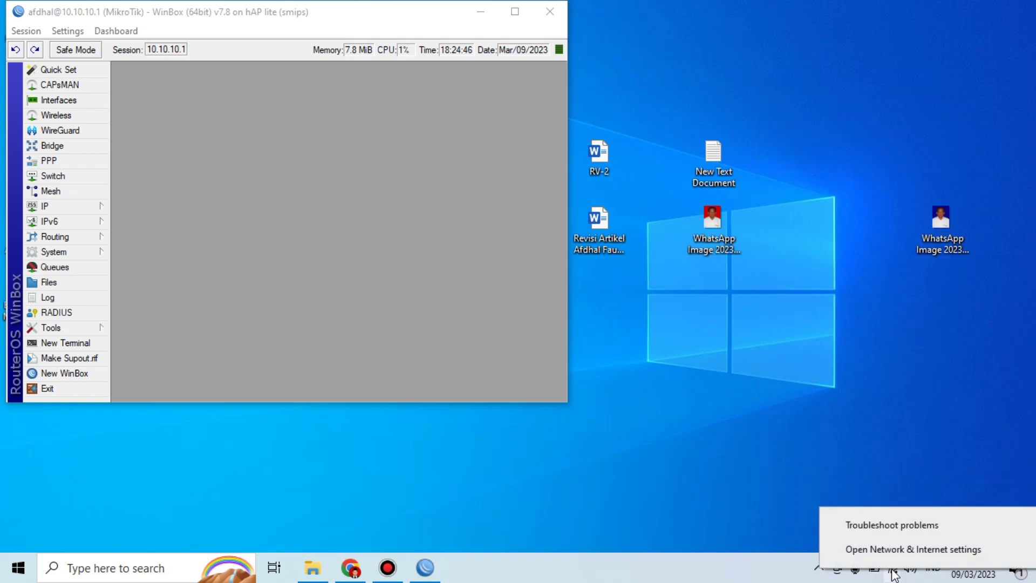
left_click(897, 549)
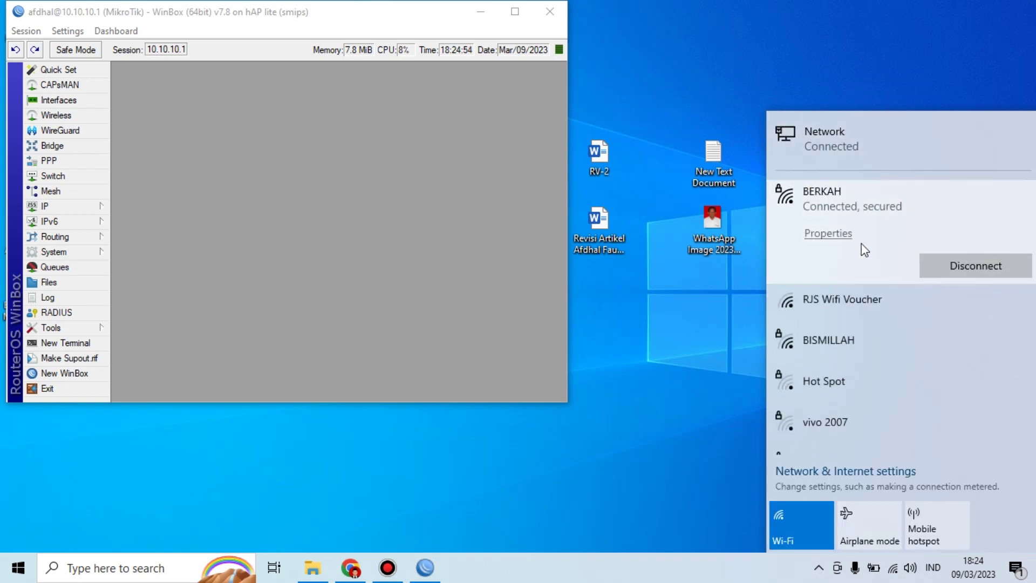
left_click(946, 263)
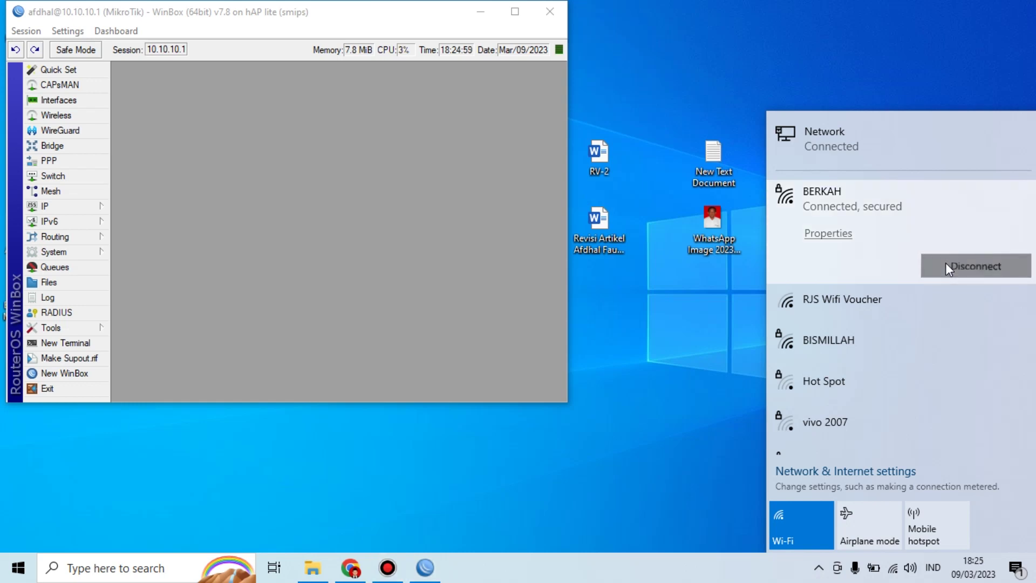
left_click(350, 568)
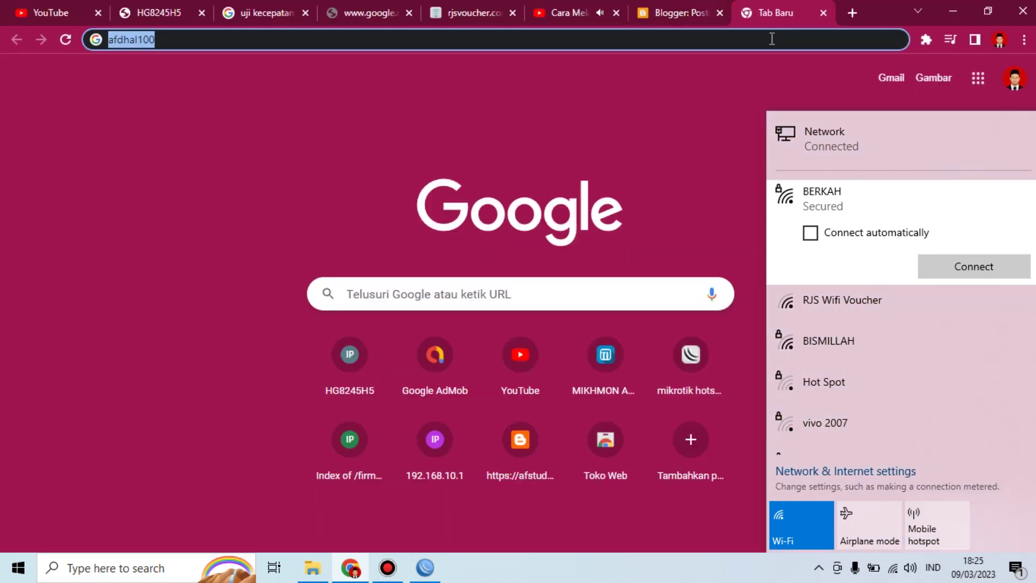
Clear the address bar and sign in to the HG8245H5 page as Admin with its password
left_click(769, 39)
key("BackSpace")
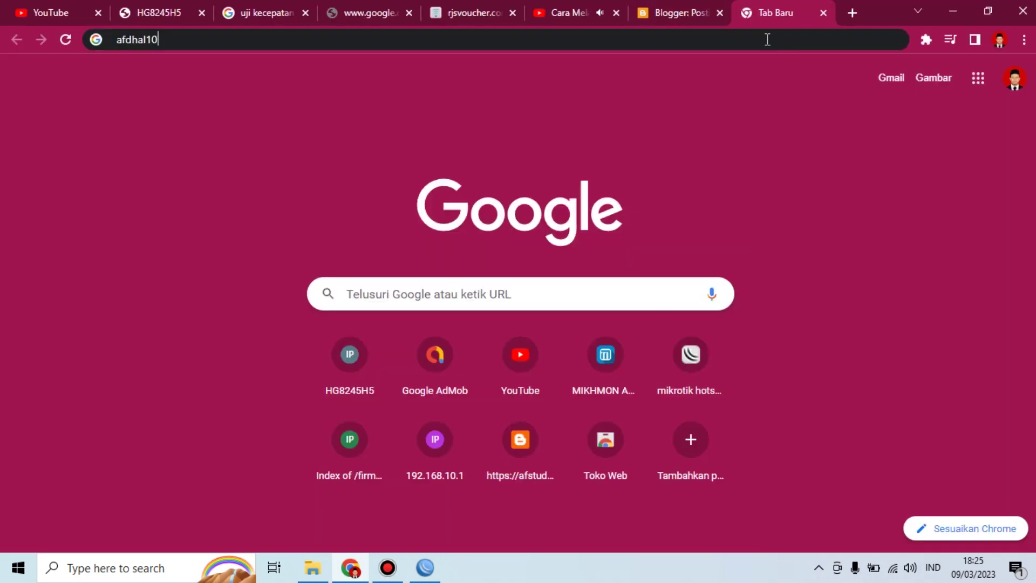
key("BackSpace")
key("BackSpace")
key("BackSpace")
key("BackSpace")
key("BackSpace")
key("BackSpace")
key("BackSpace")
key("BackSpace")
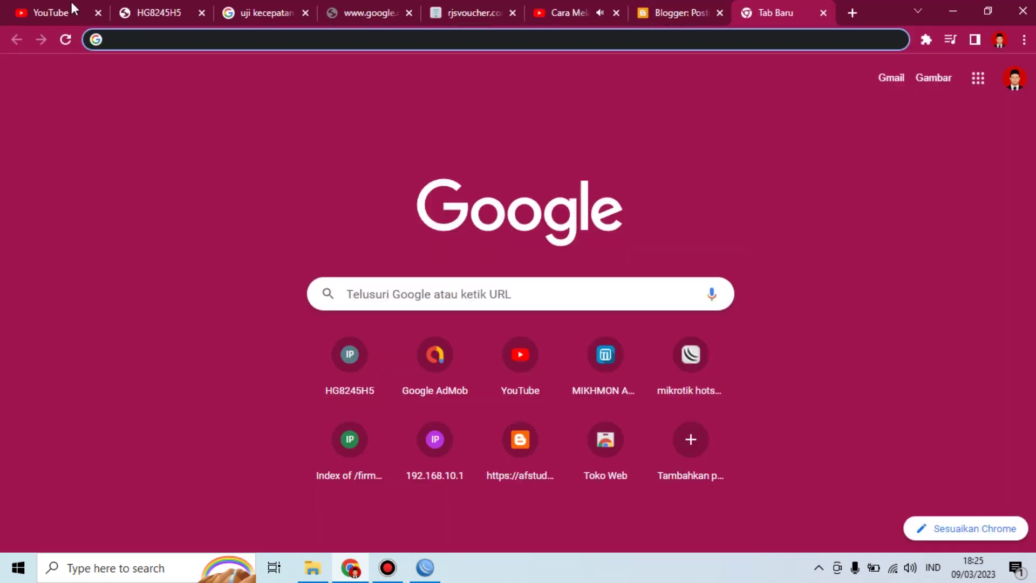
left_click(154, 9)
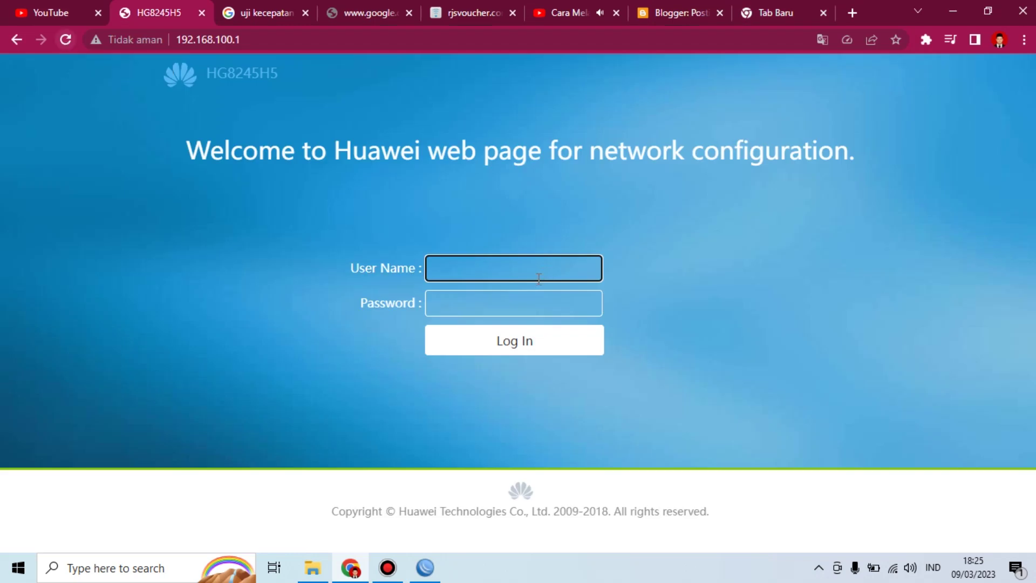
type("Admin")
left_click(540, 317)
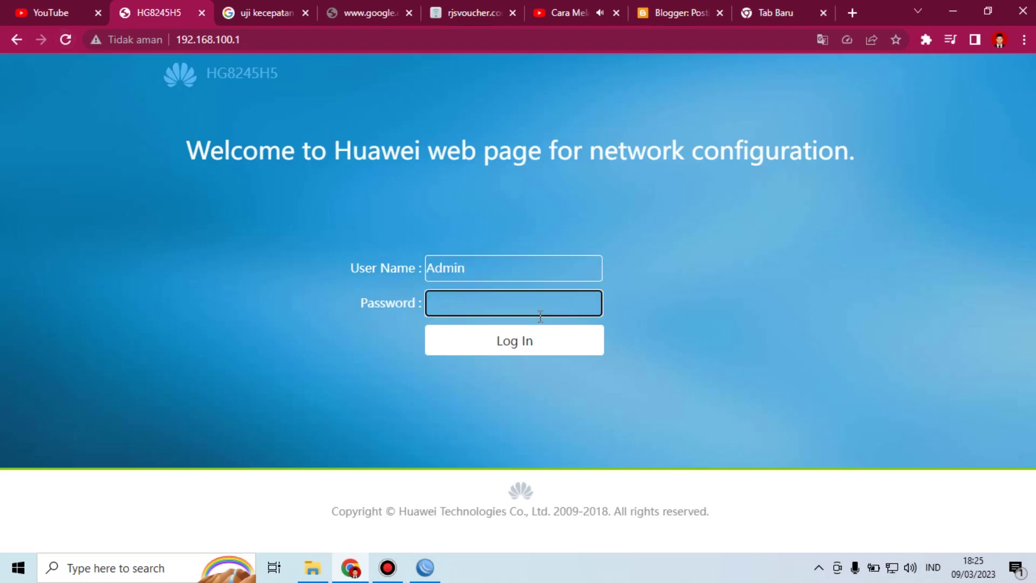
type("***********")
key("Return")
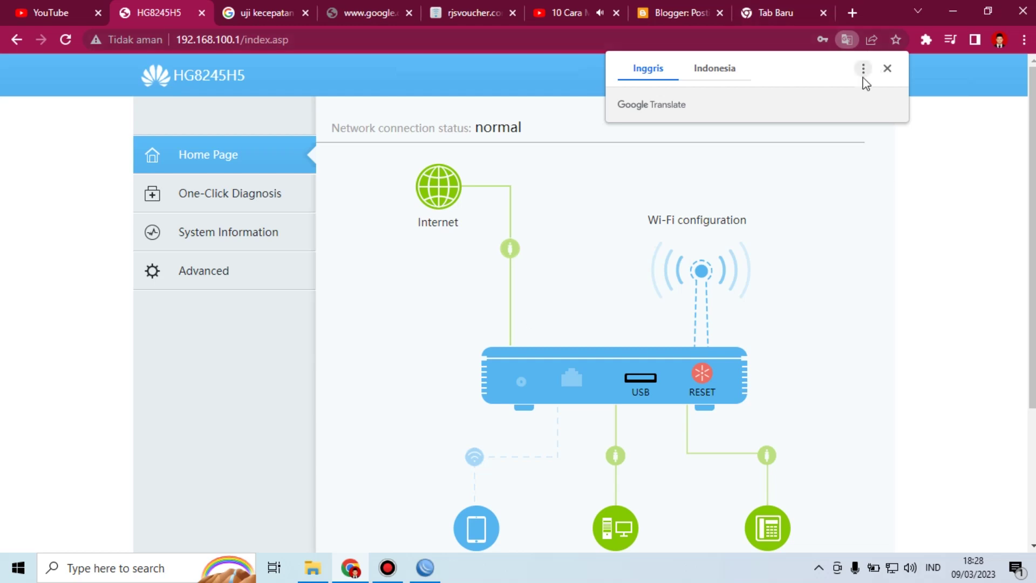
Check Wired devices(3) showing the MikroTik on LAN3, reload the page, and close WinBox
left_click(888, 68)
scroll(708, 300, "down", 5)
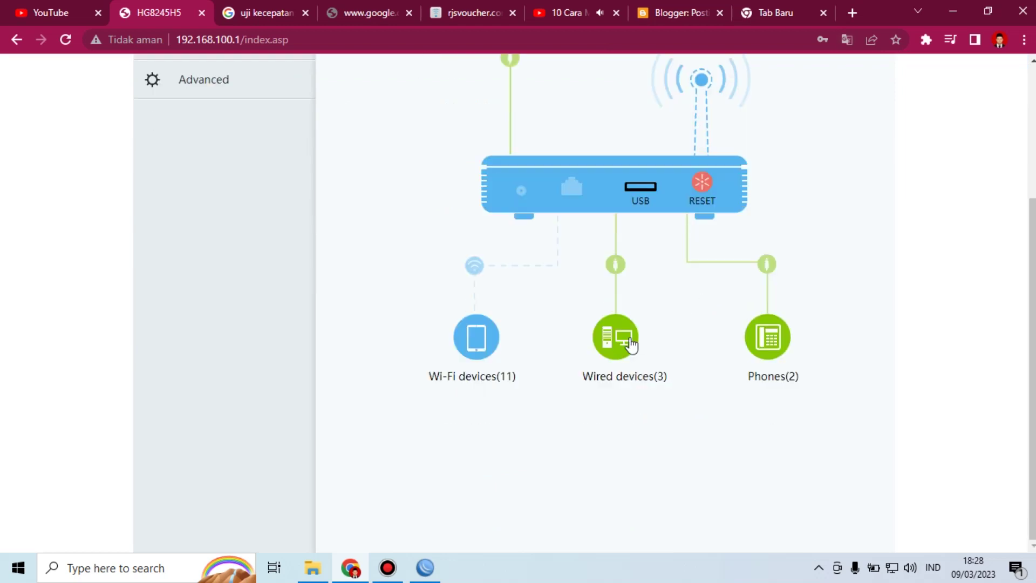
left_click(621, 351)
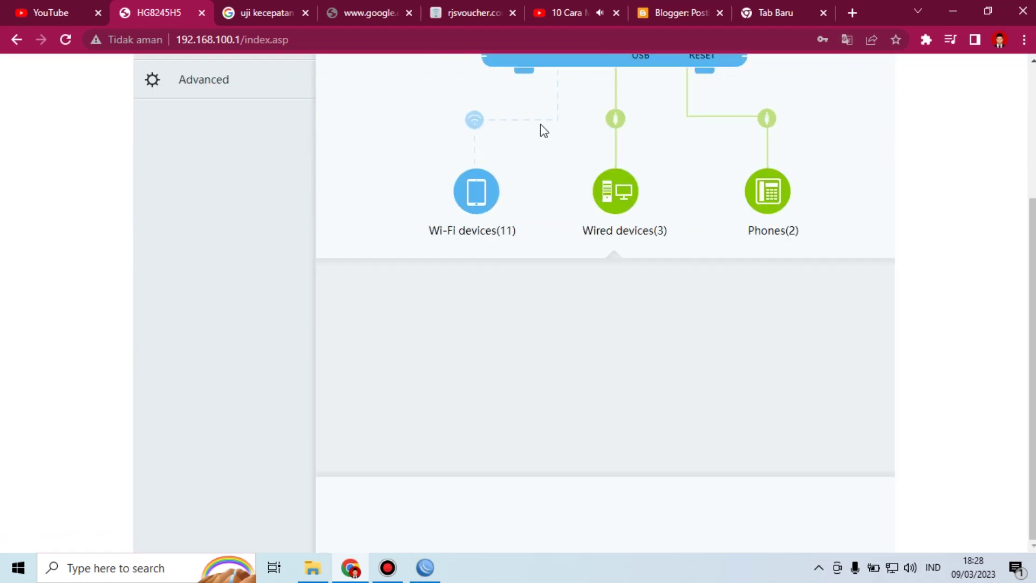
scroll(683, 392, "up", 3)
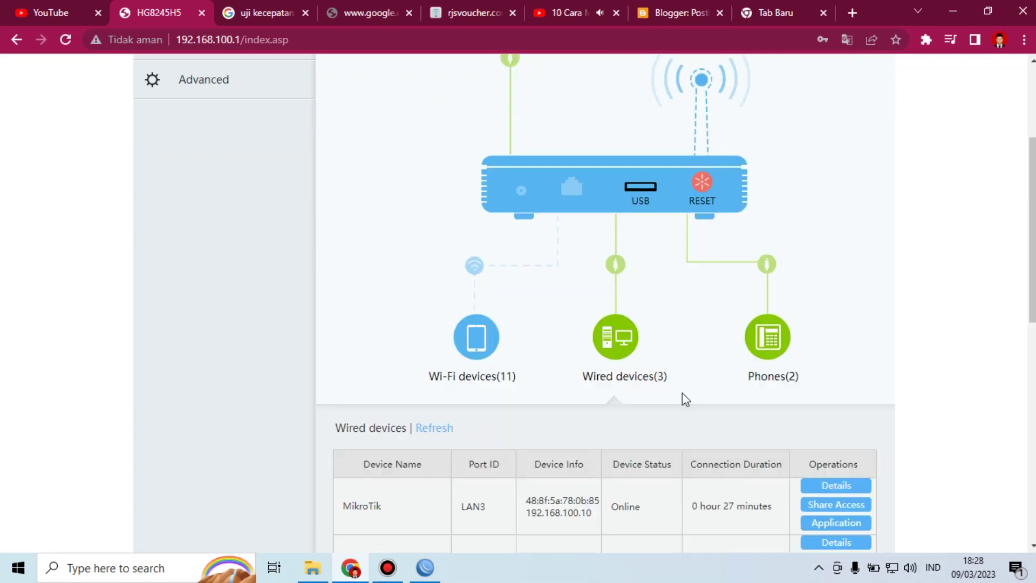
scroll(682, 389, "down", 2)
scroll(683, 390, "down", 1)
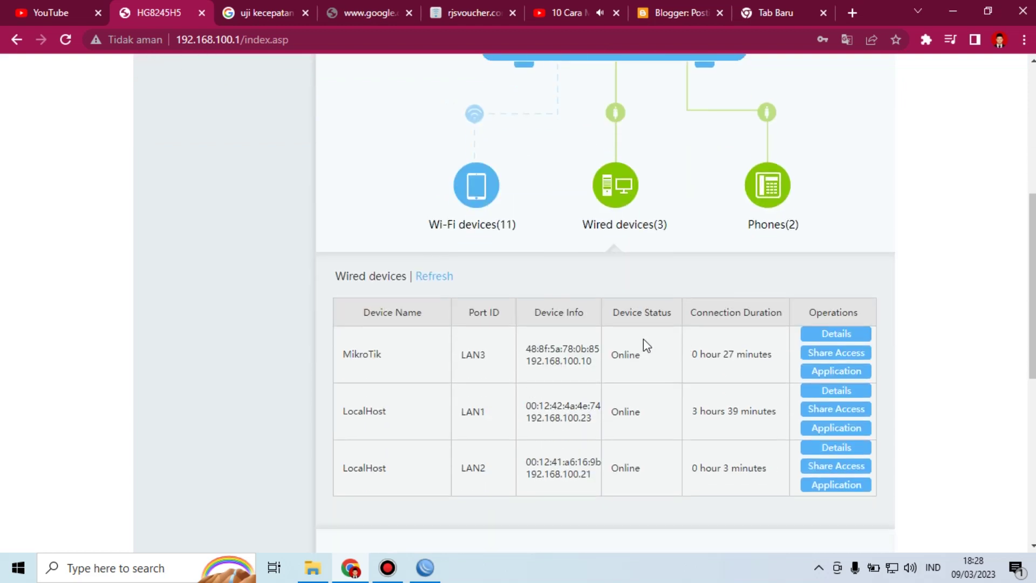
left_click(66, 38)
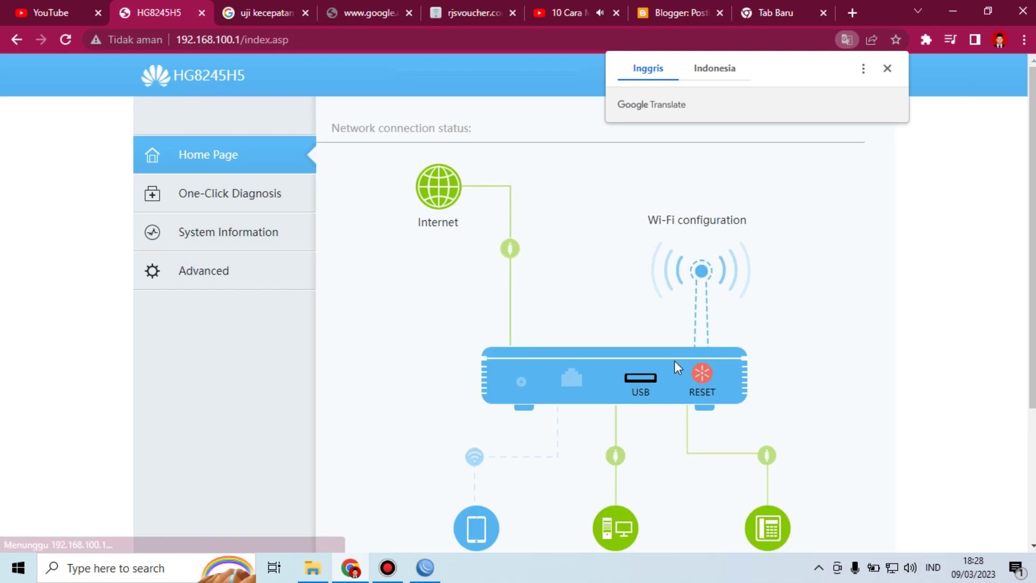
left_click(425, 567)
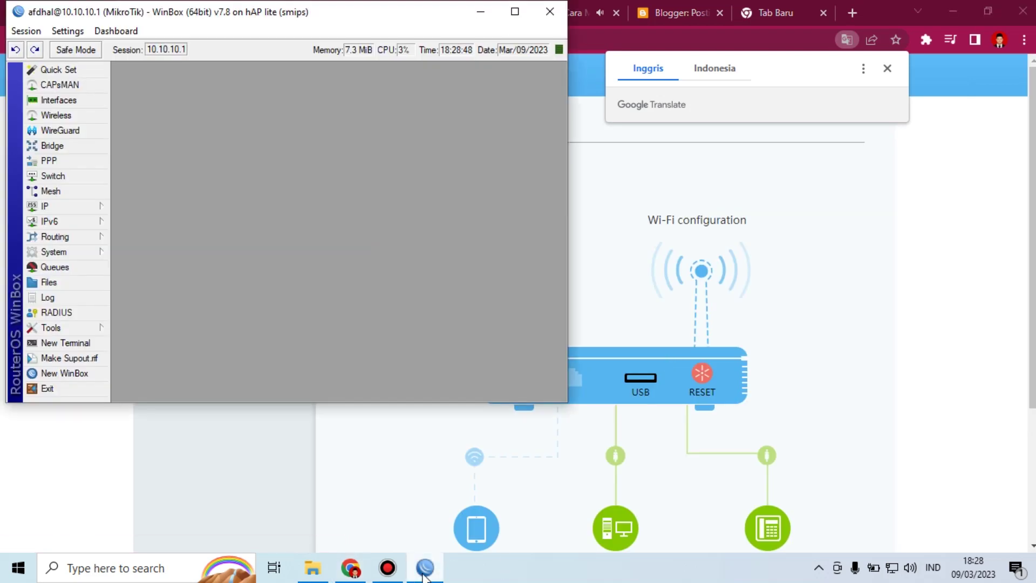
left_click(550, 11)
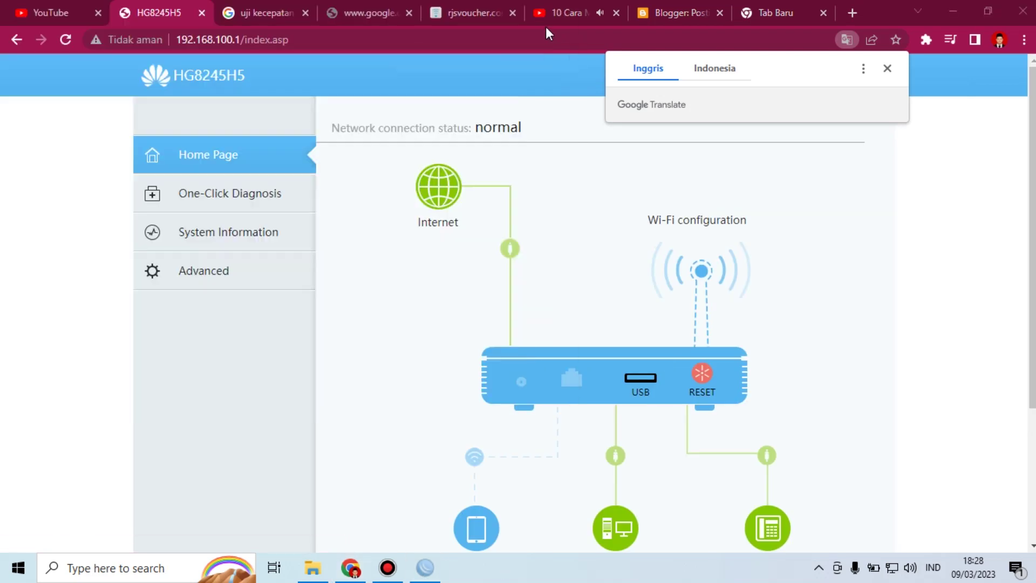
Relaunch WinBox, allow it through the firewall on private networks, and connect to 10.10.10.1
key("super+d")
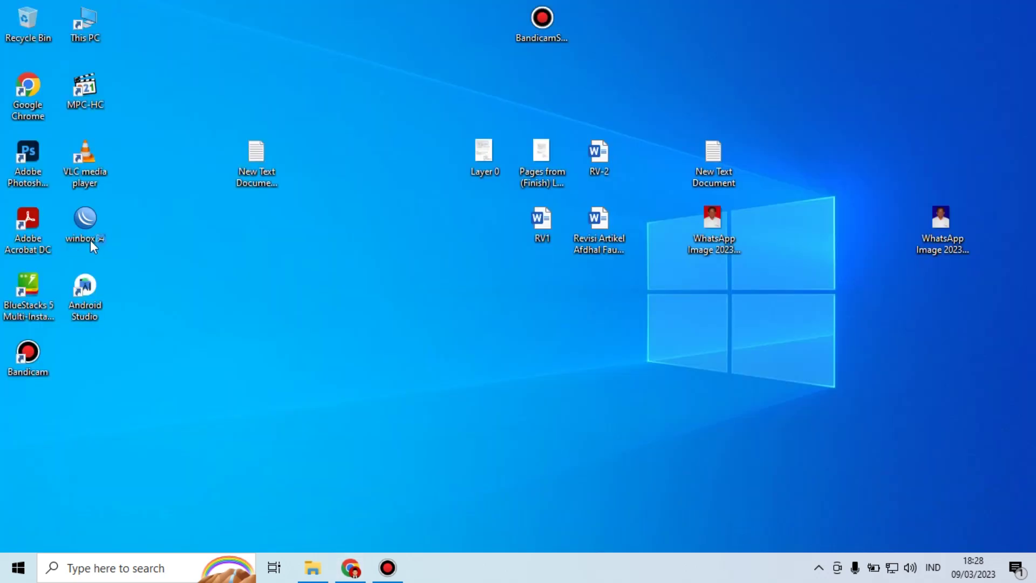
double_click(90, 240)
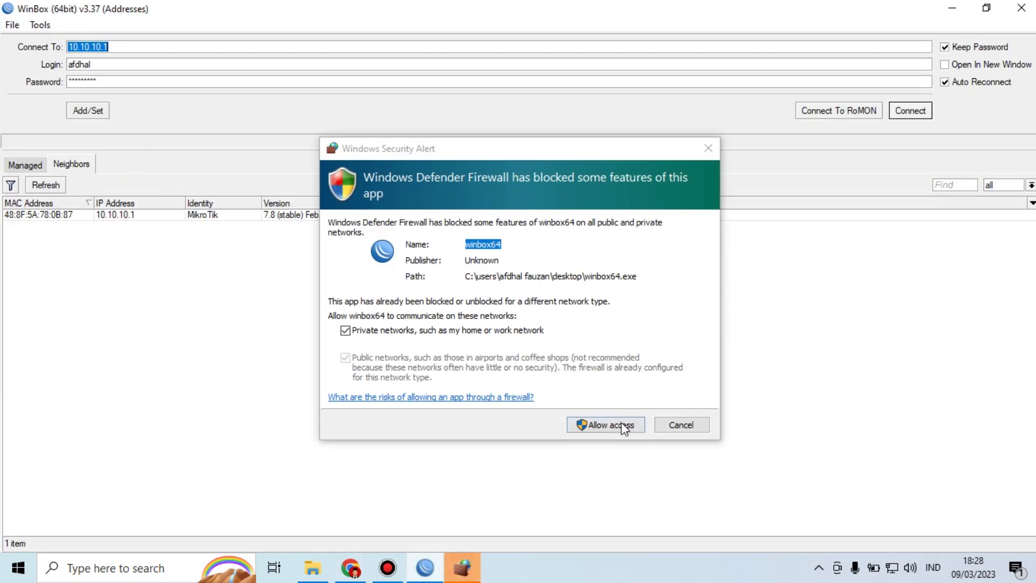
left_click(620, 423)
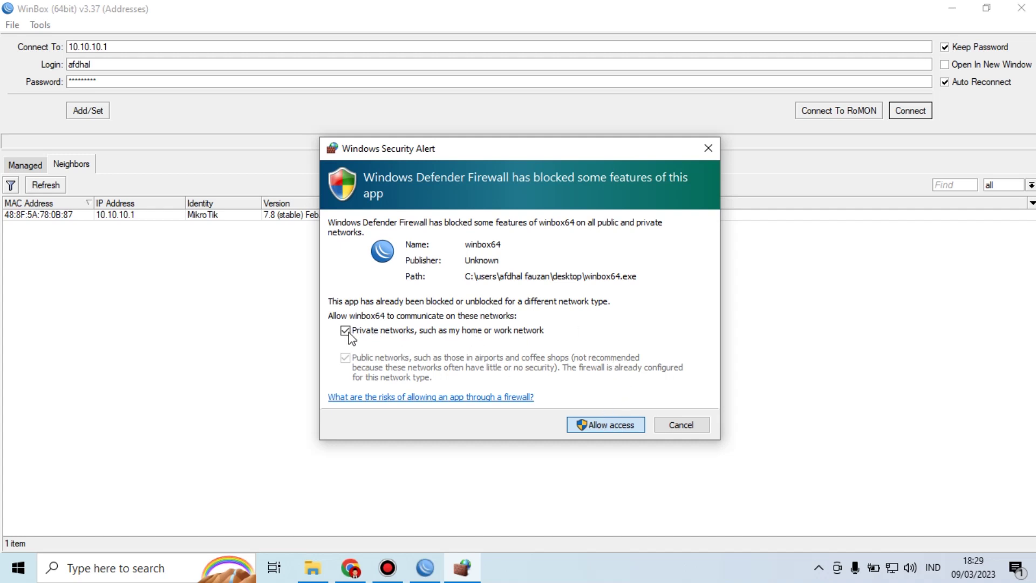
left_click(573, 425)
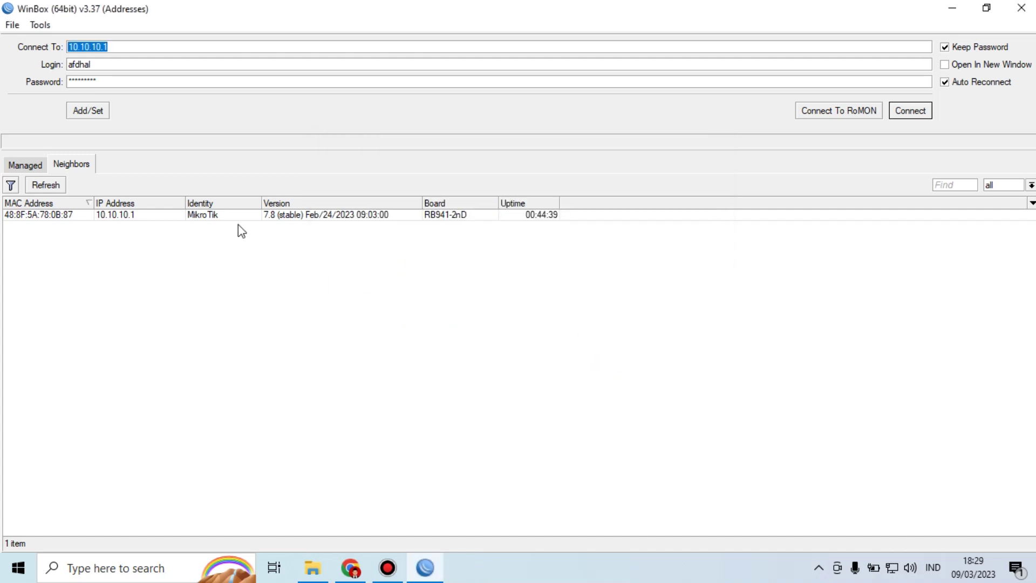
left_click(38, 216)
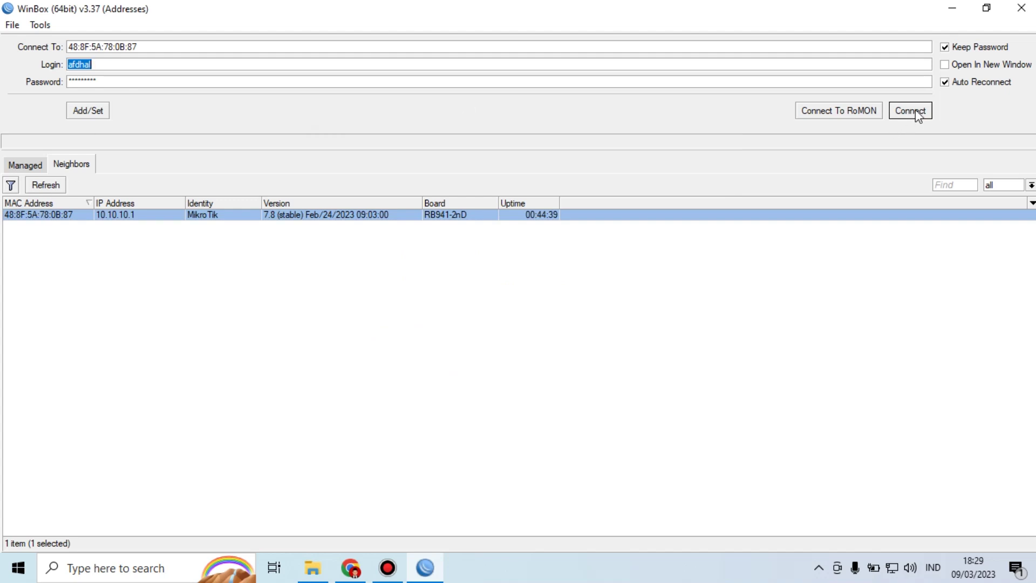
left_click(127, 215)
left_click(925, 110)
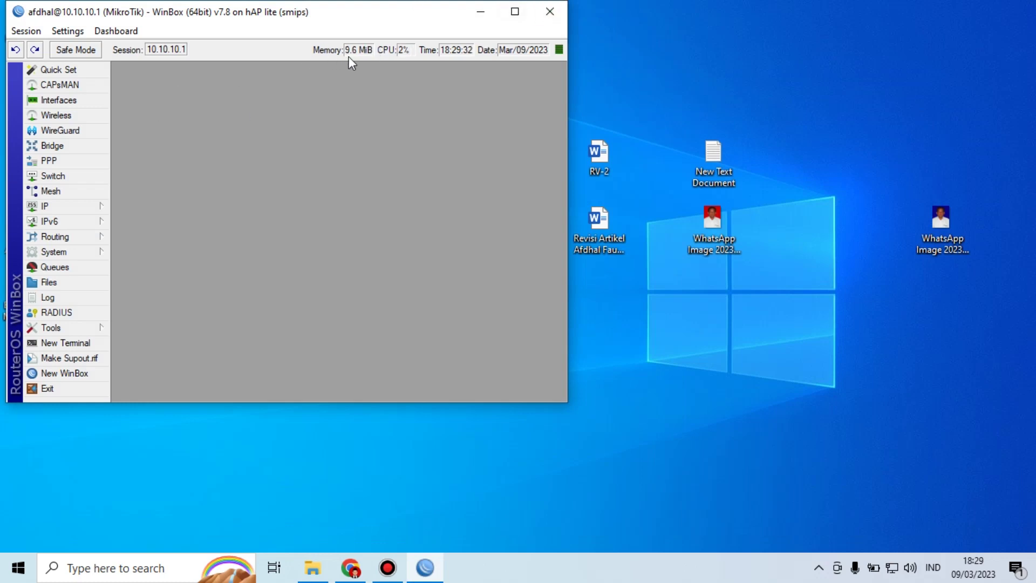
Maximize the WinBox window and browse the System and IP menus, ending on System
left_click(511, 12)
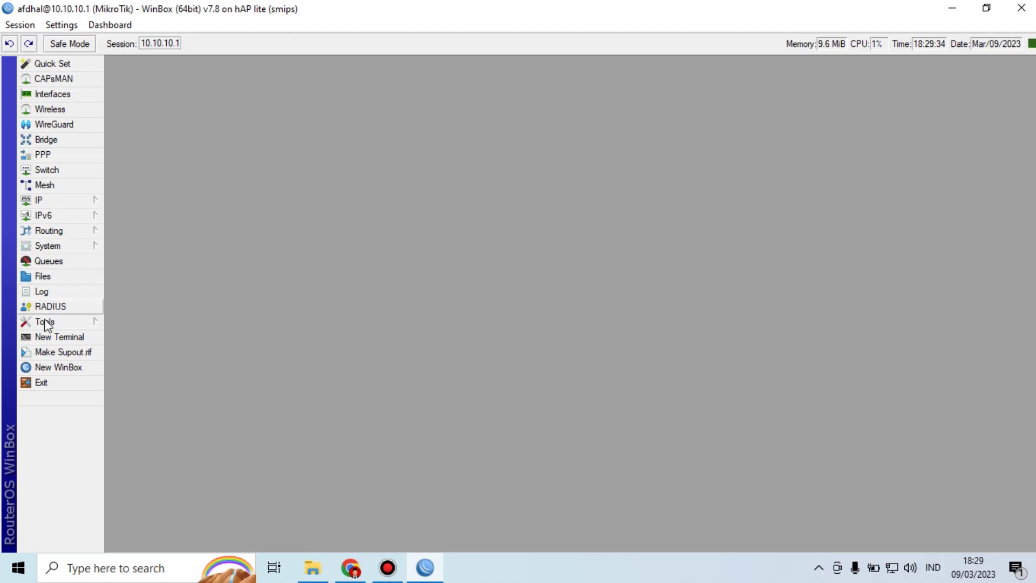
left_click(47, 245)
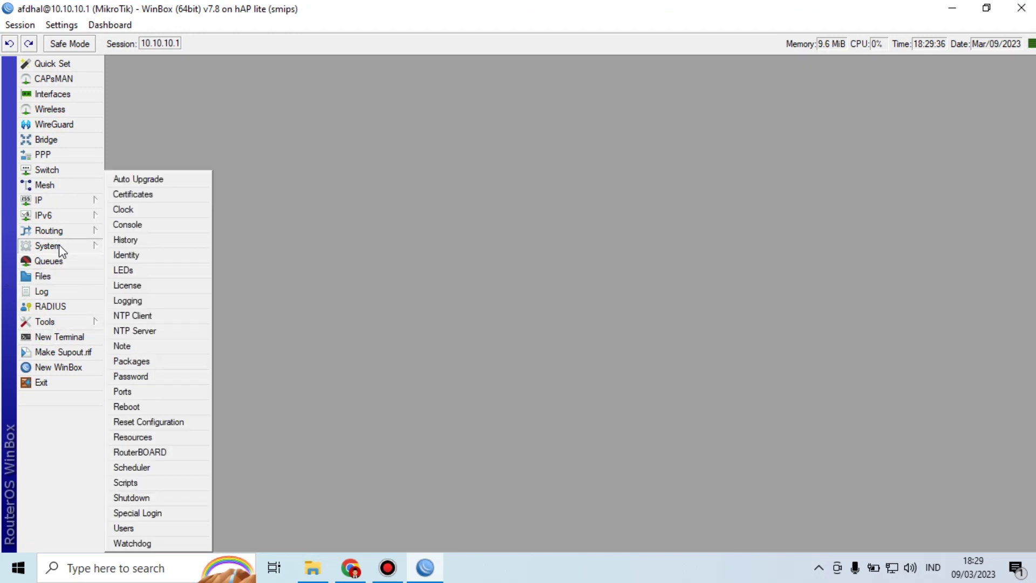
left_click(318, 247)
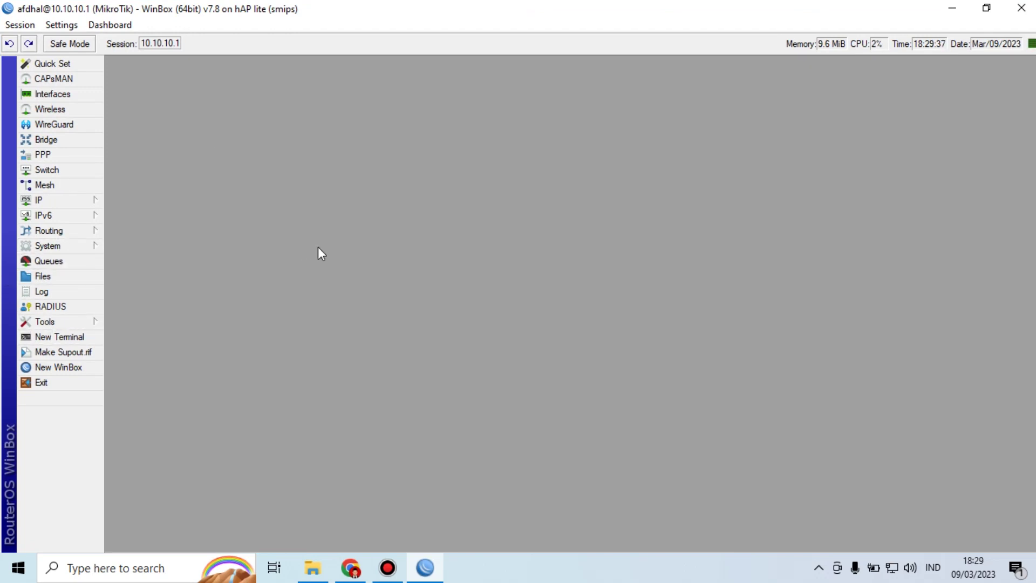
left_click(73, 198)
left_click(258, 176)
left_click(82, 247)
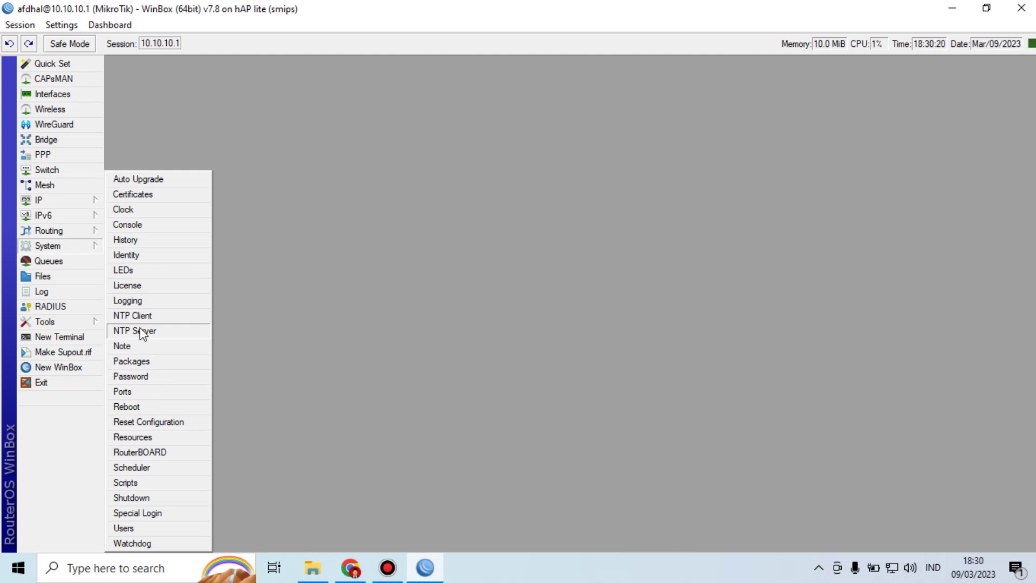
left_click(142, 331)
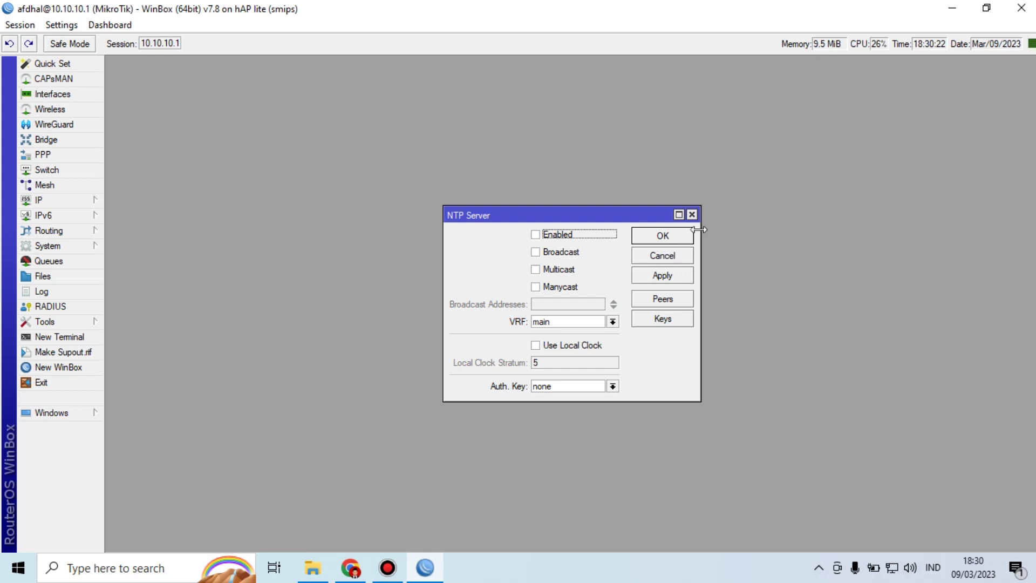
left_click(692, 214)
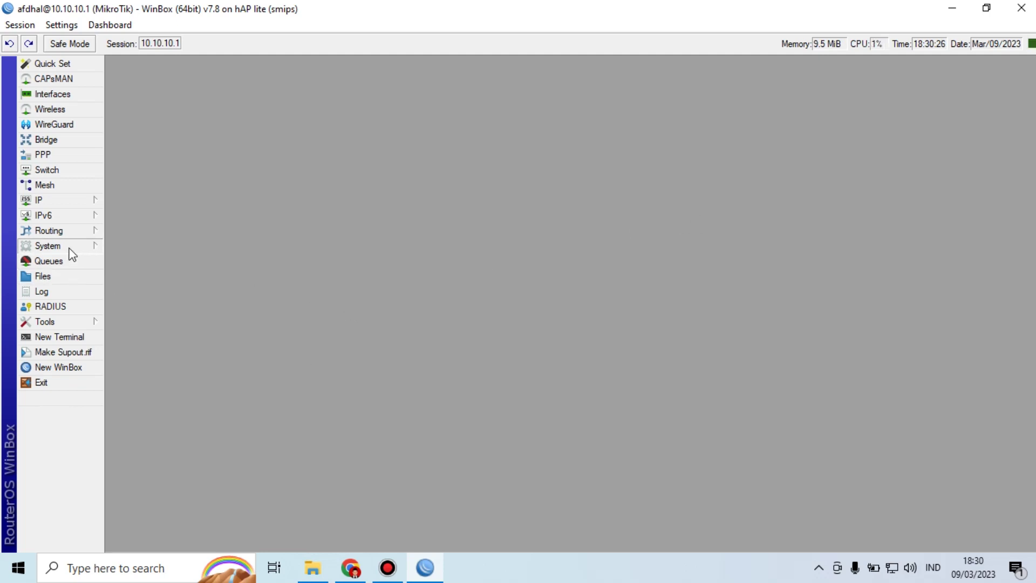
mouse_move(67, 247)
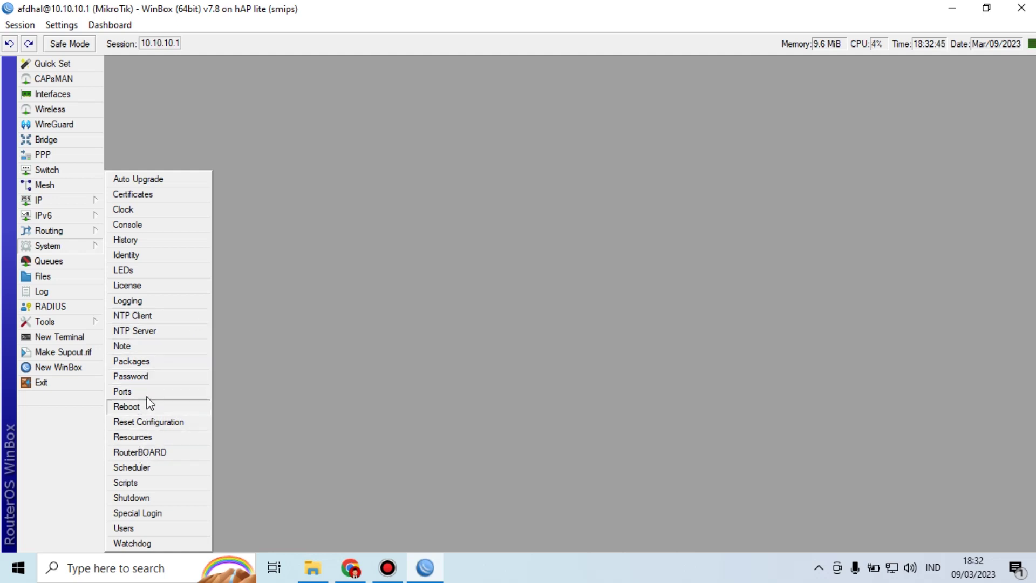
Open System > NTP Client, showing it disabled in unicast mode with status stopped
left_click(163, 316)
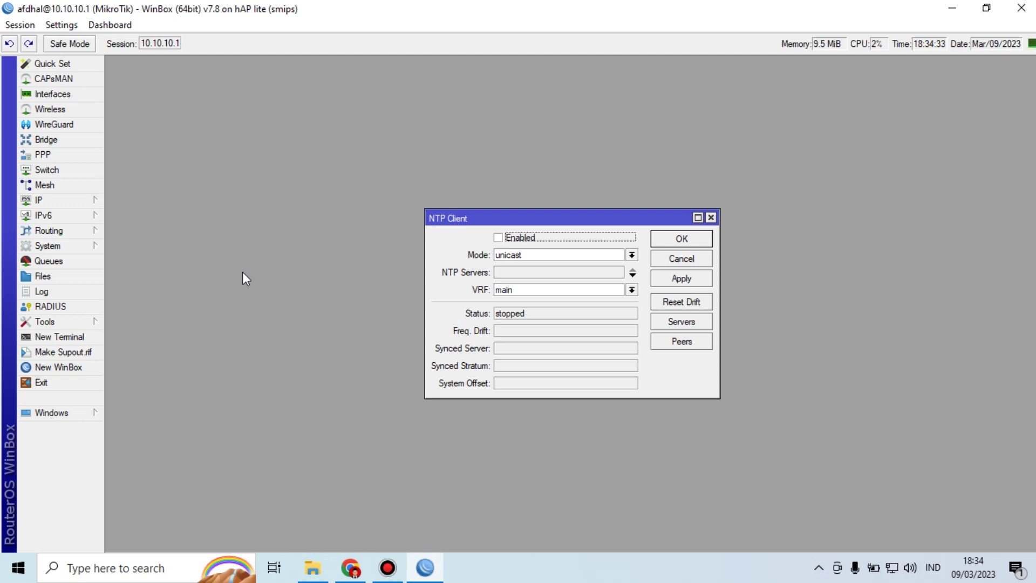
Close the NTP Client dialog without changes and expand the System menu
left_click(711, 218)
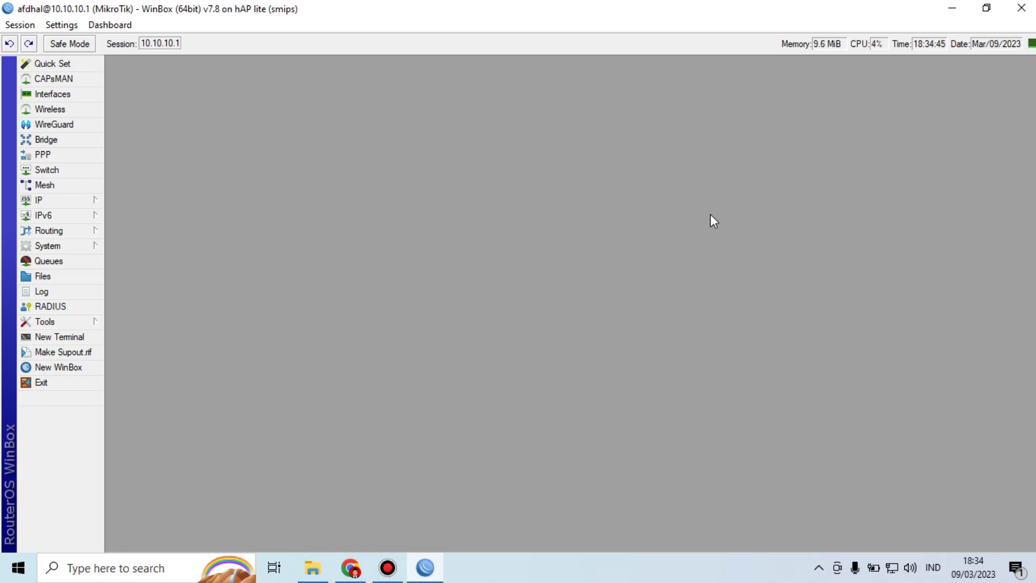
left_click(71, 247)
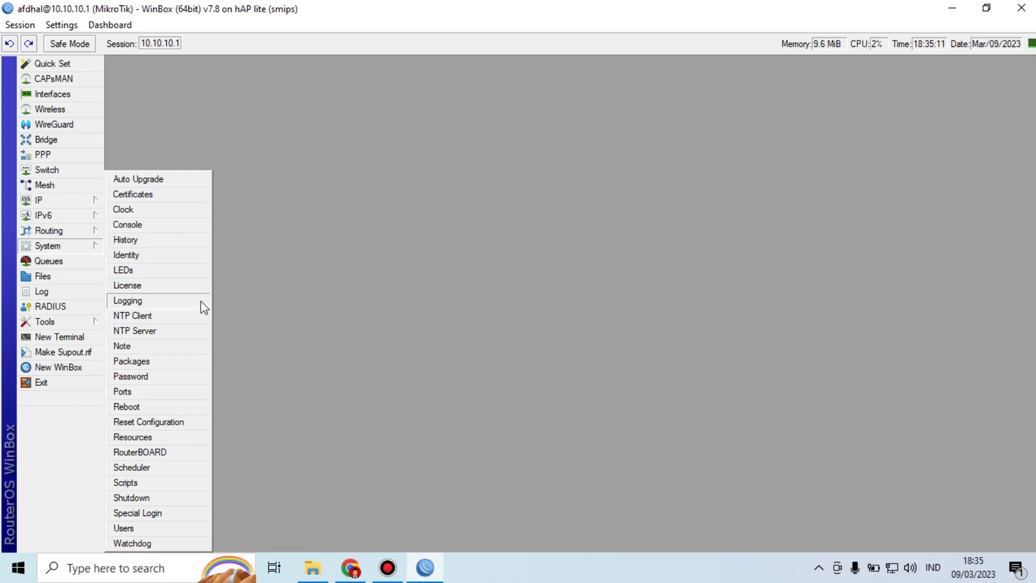
Open System > NTP Client, which shows disabled, unicast mode, status stopped, and no servers
left_click(182, 321)
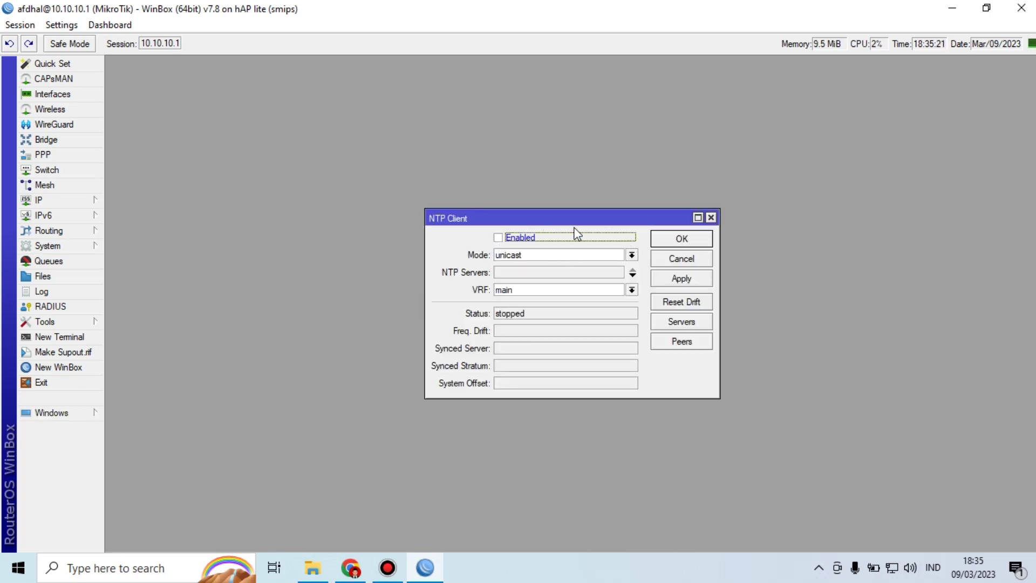
Dismiss the NTP Client dialog unchanged, leaving the toolbar date Mar/09/2023 visible
left_click(711, 218)
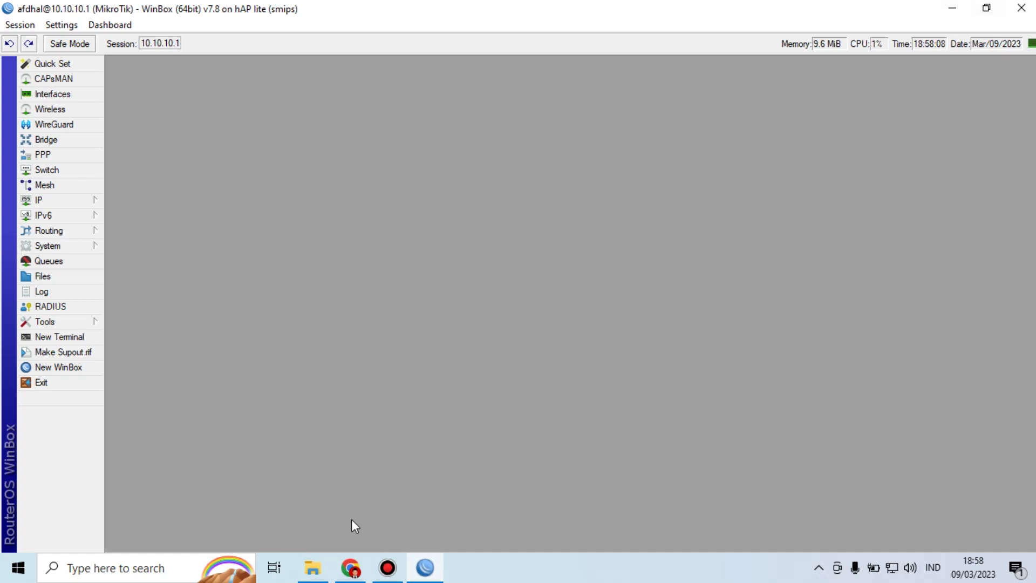
Return to WinBox and open System > NTP Client for the hAP lite router
left_click(424, 567)
key("alt+Tab")
left_click(74, 244)
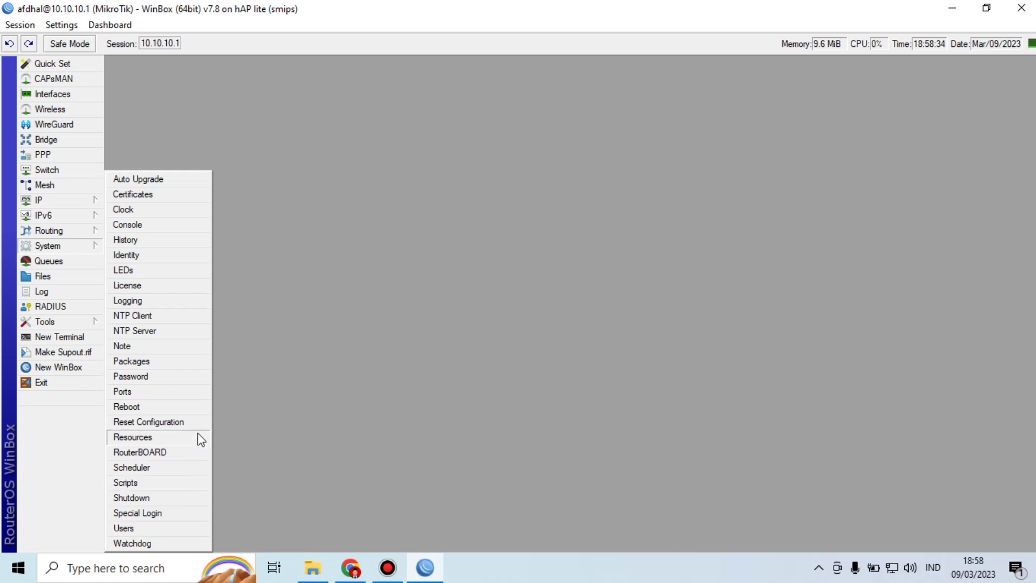
left_click(188, 318)
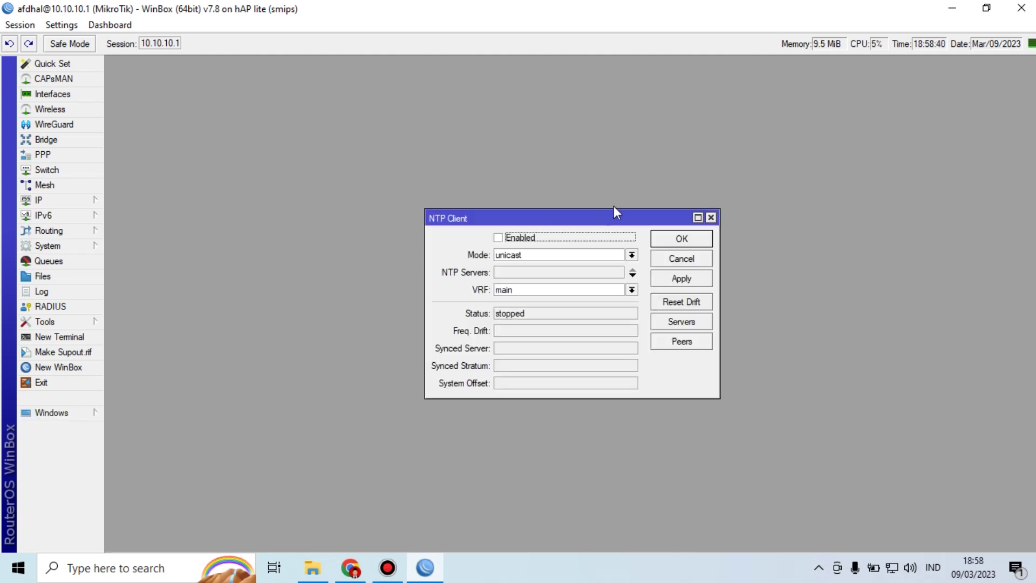
Close NTP Client, then look at the NTP Server settings and close them
left_click(712, 218)
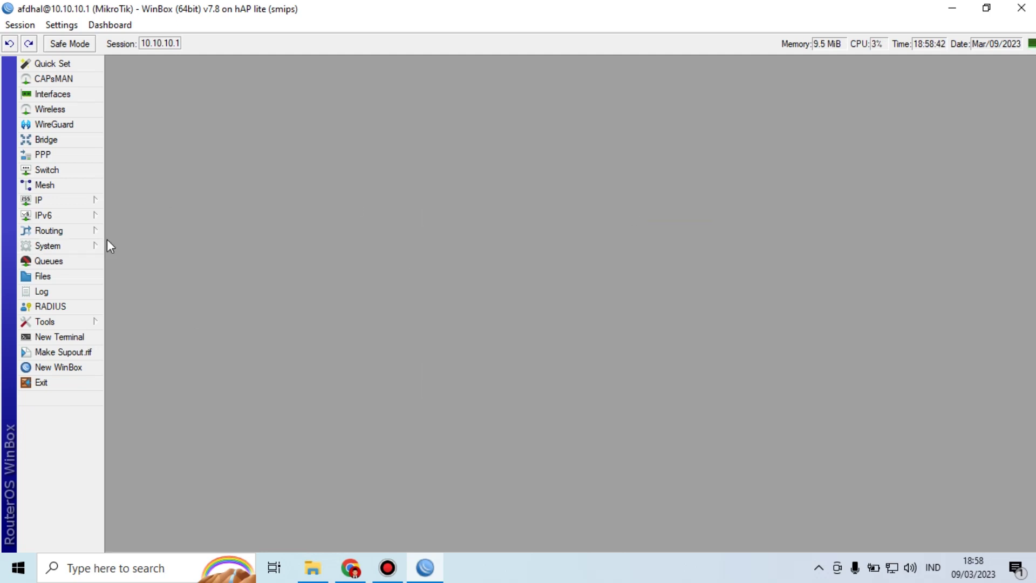
left_click(80, 249)
left_click(178, 330)
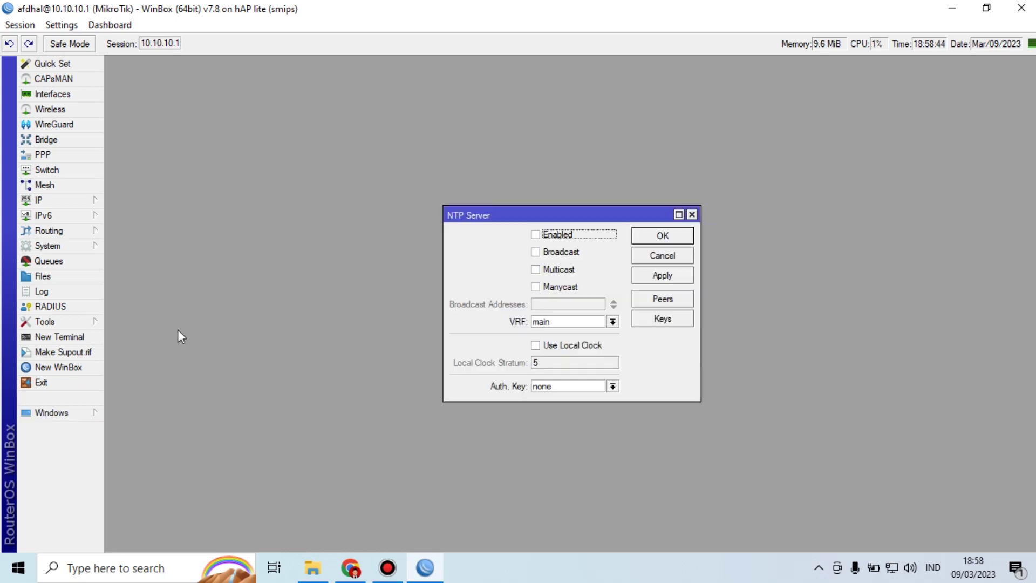
left_click(691, 215)
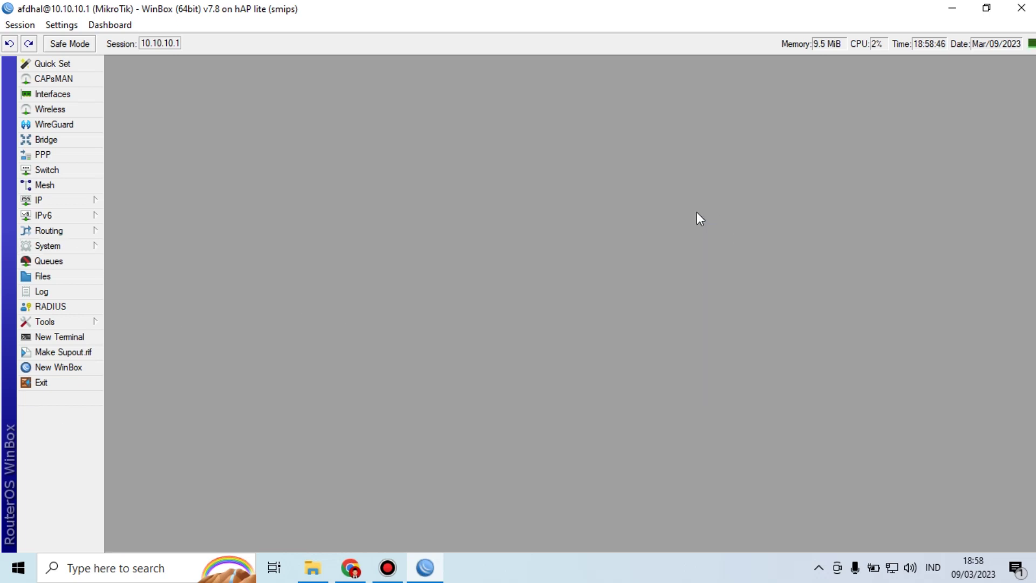
Review the Auto Upgrade package sources, close it, and reopen the System menu
left_click(45, 246)
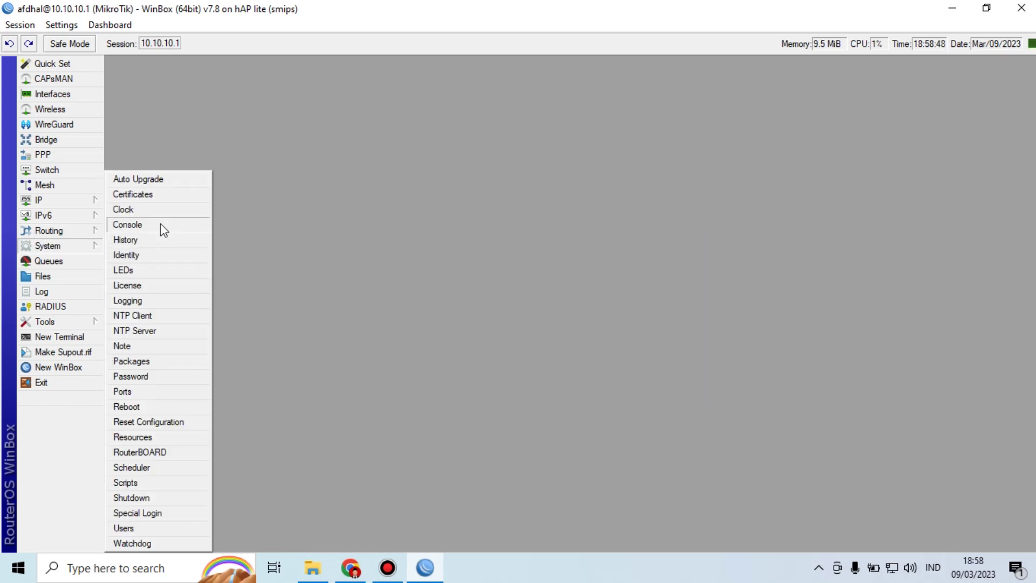
left_click(169, 183)
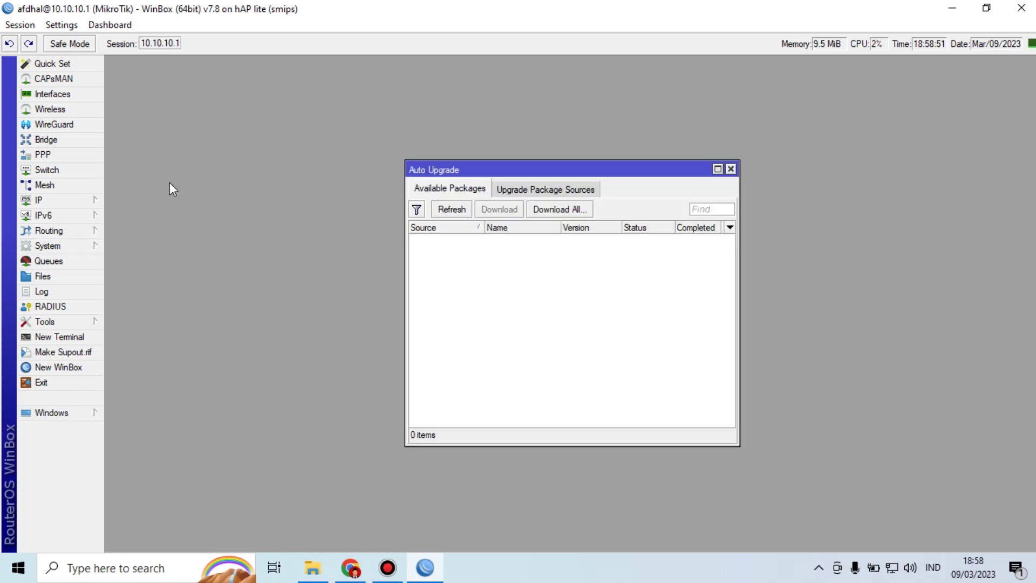
left_click(540, 188)
left_click(730, 169)
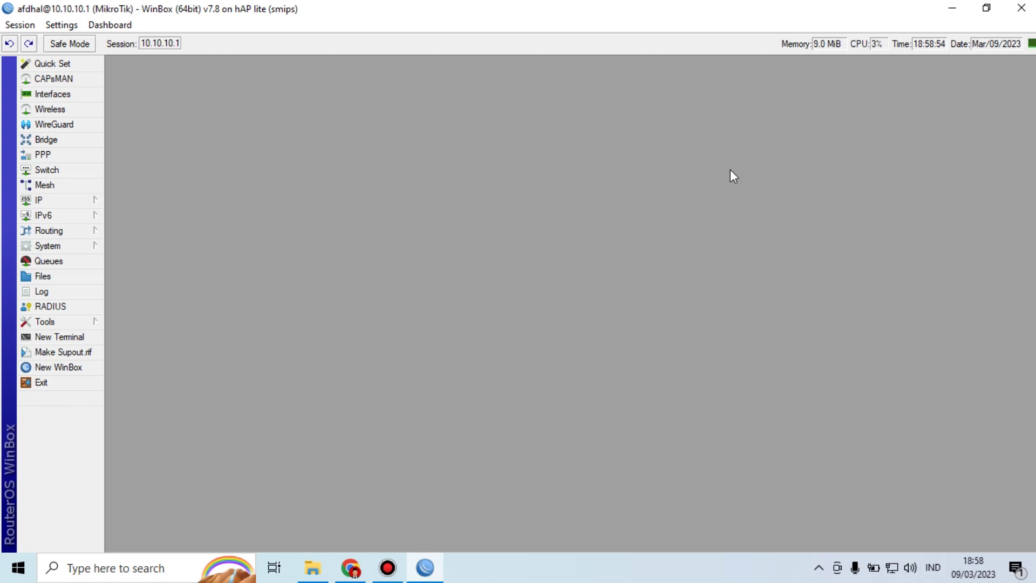
left_click(40, 246)
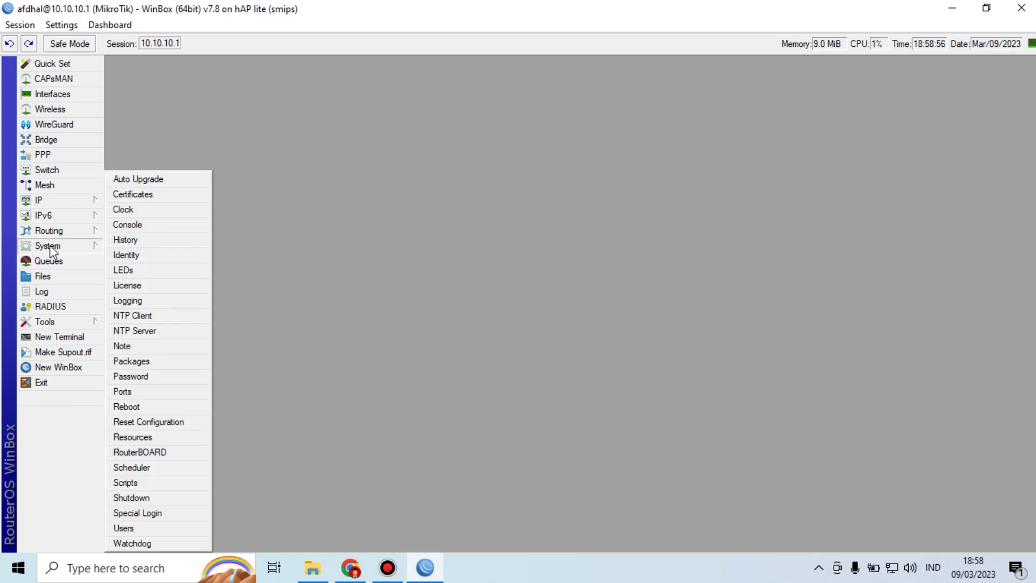
left_click(152, 210)
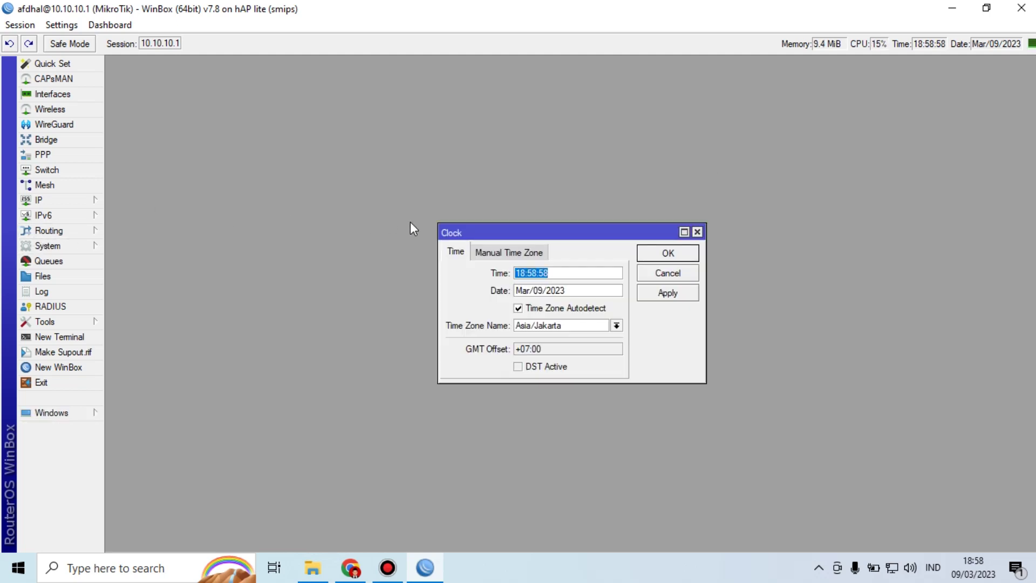
left_click(531, 252)
left_click(698, 232)
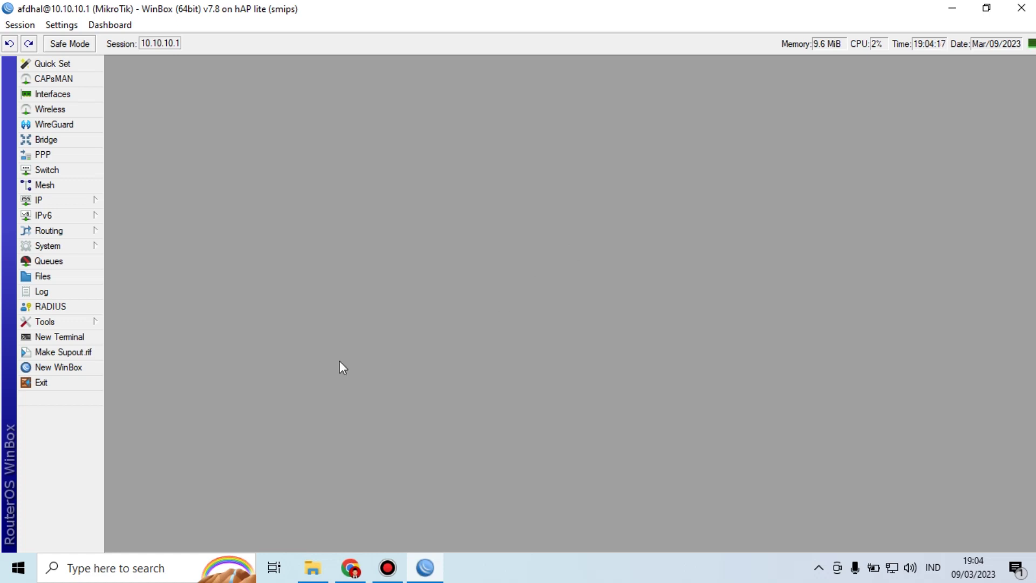
Open NTP Client with a new empty NTP Servers entry, then switch to Chrome's Huawei login page
left_click(59, 246)
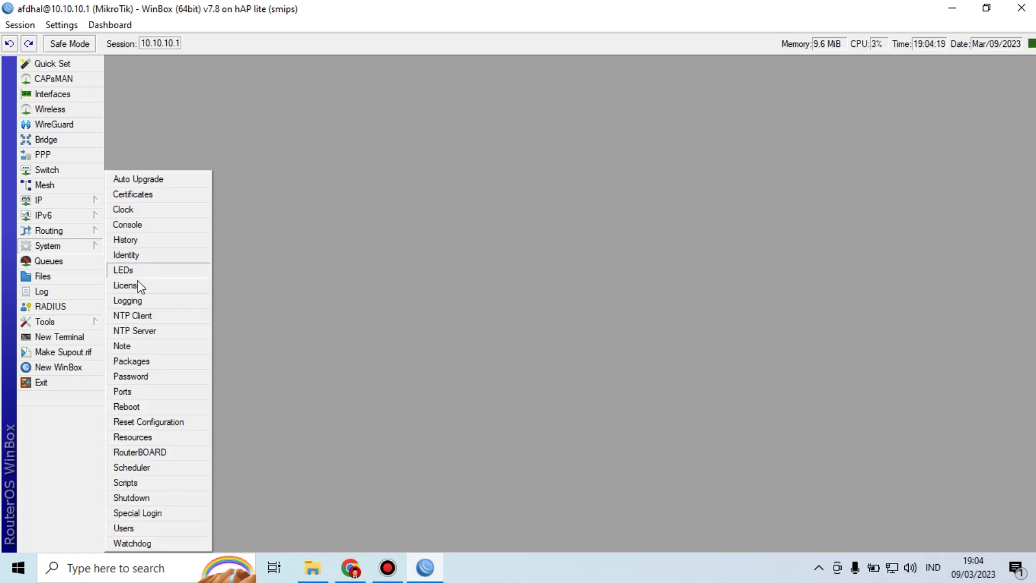
left_click(150, 317)
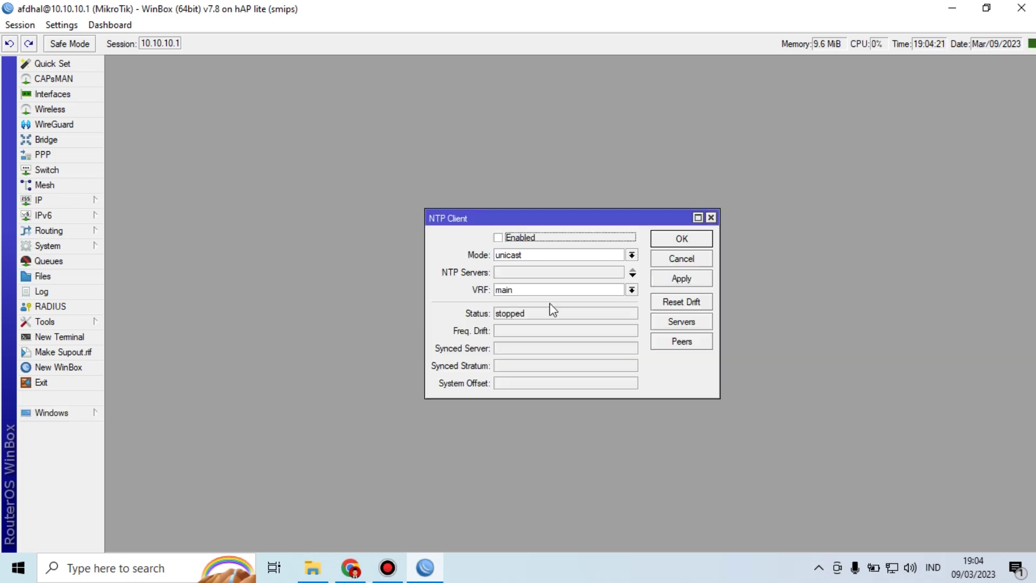
left_click(632, 276)
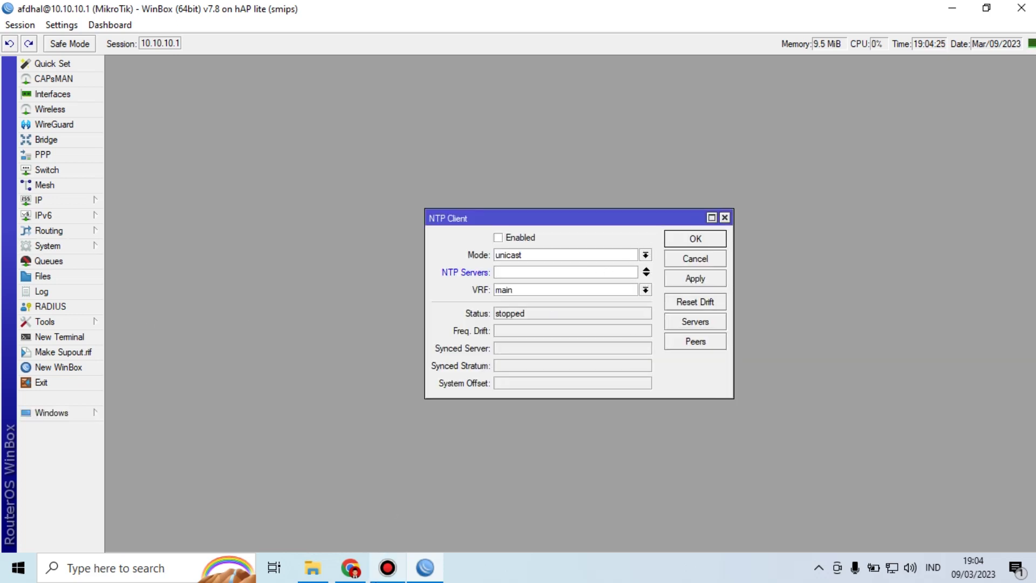
left_click(356, 575)
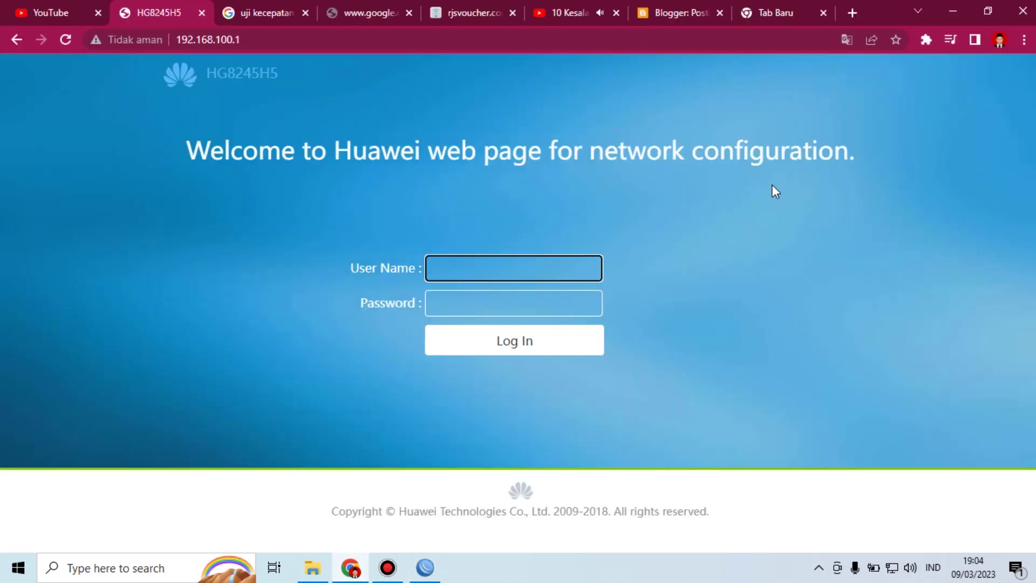
Search the web for 'sntp client' in a new tab
key("ctrl+9")
left_click(703, 40)
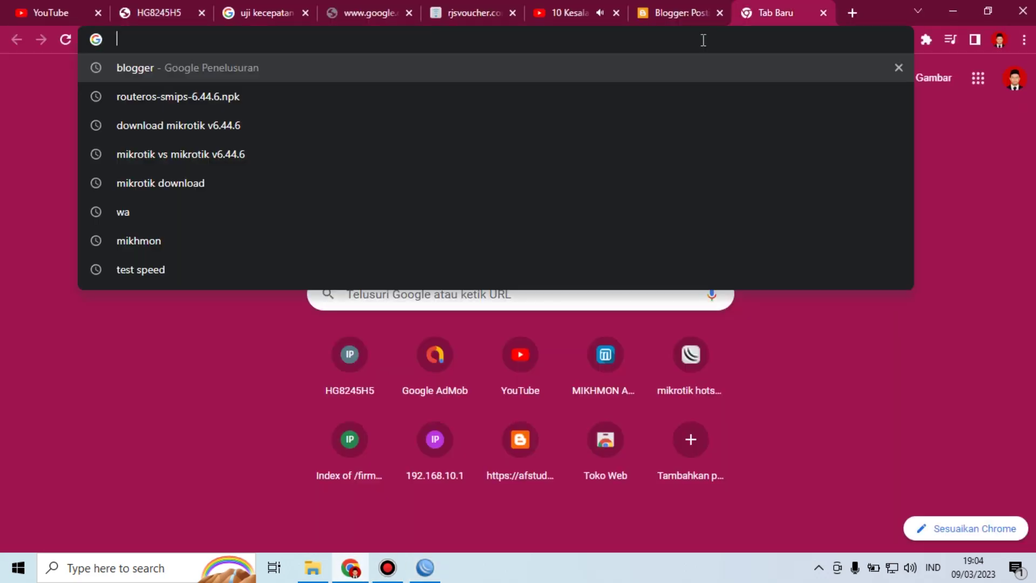
type("c")
key("BackSpace")
type("sv")
key("BackSpace")
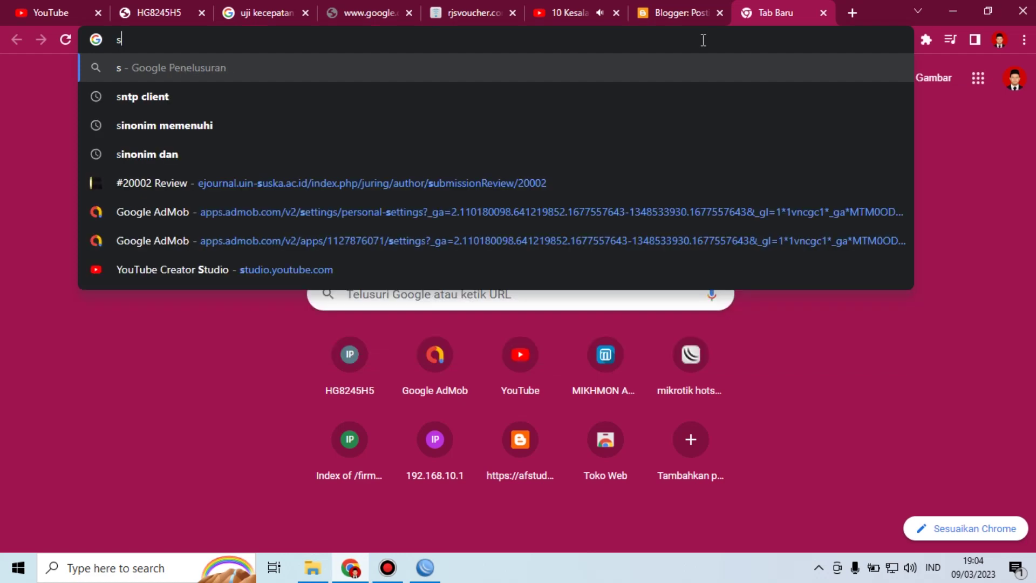
type("ntp")
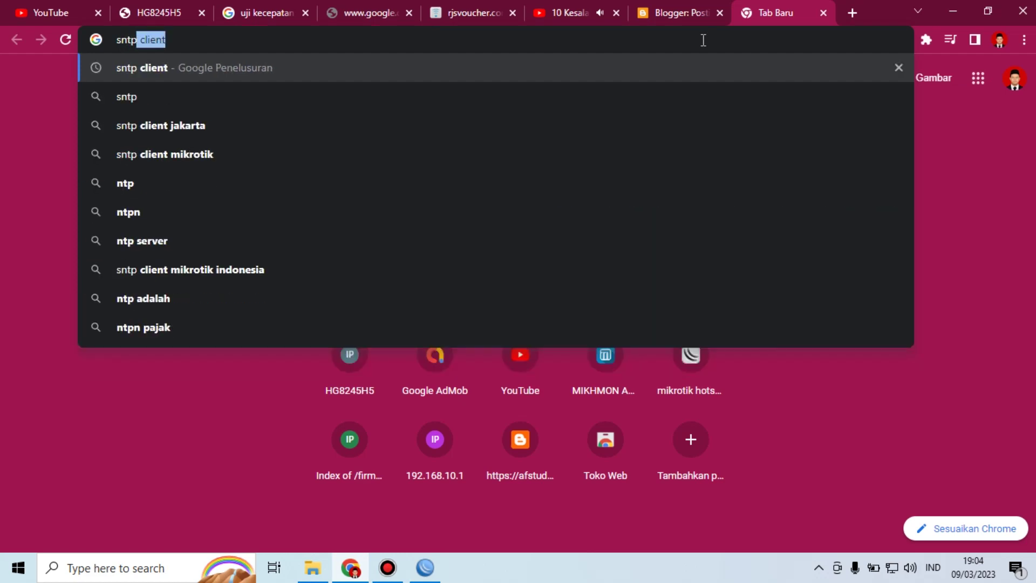
key("Return")
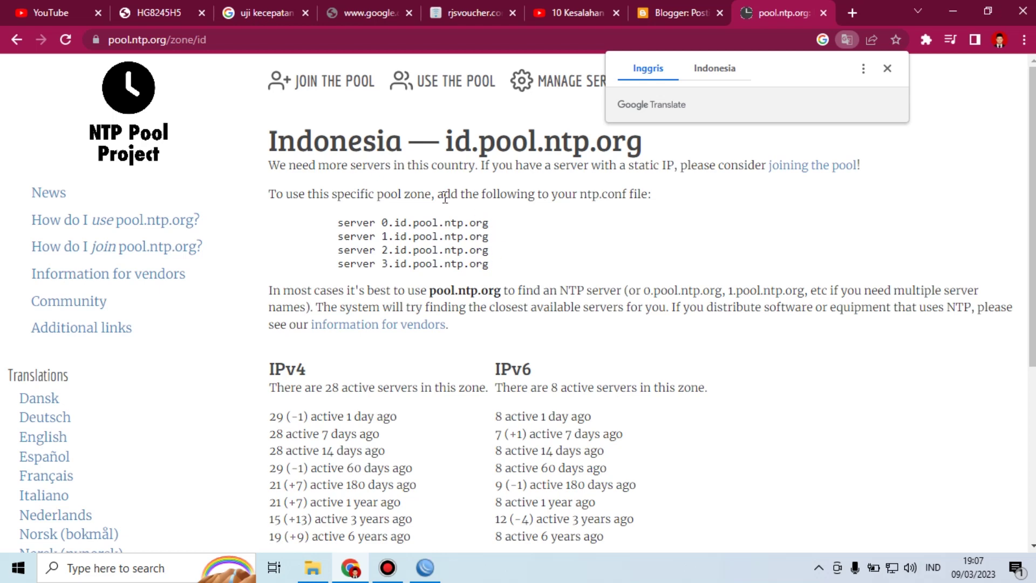
On the pool.ntp.org Indonesia zone page, copy the server name 0.id.pool.ntp.org
left_click_drag(343, 223, 485, 233)
left_click(466, 249)
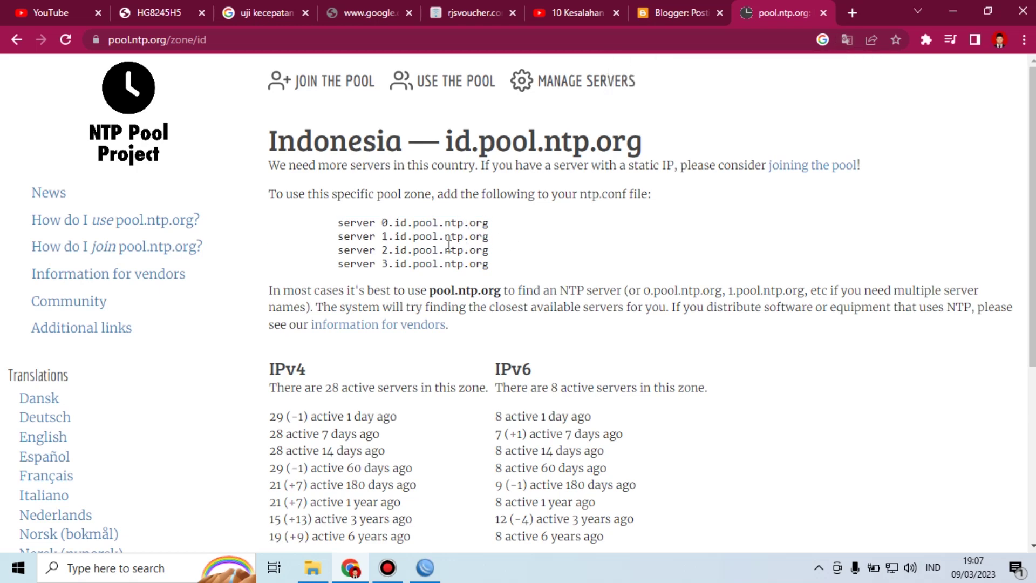
left_click_drag(382, 221, 495, 232)
right_click(473, 223)
left_click(489, 231)
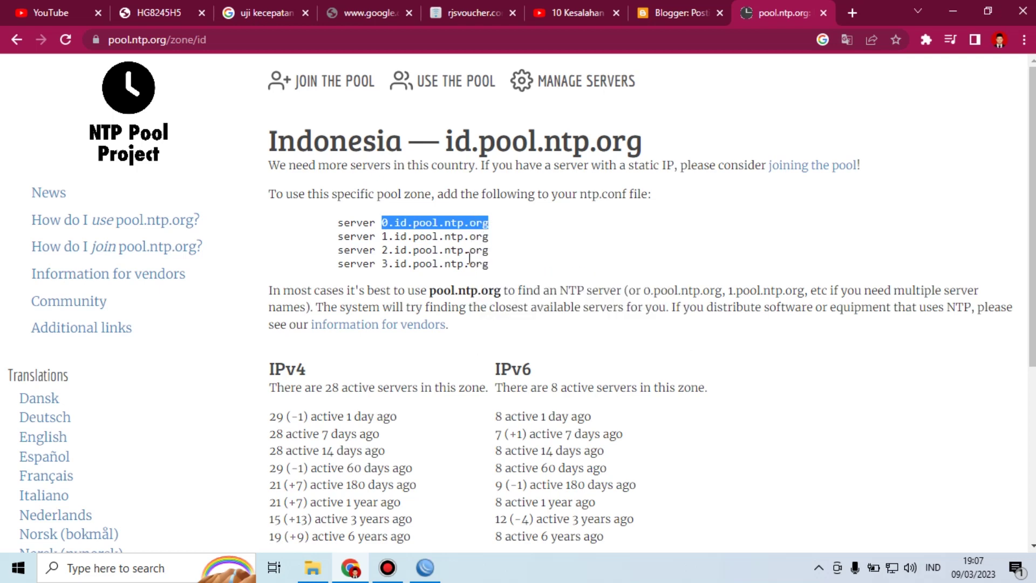
Enable the NTP client and paste 0.id.pool.ntp.org as the first server
left_click(425, 566)
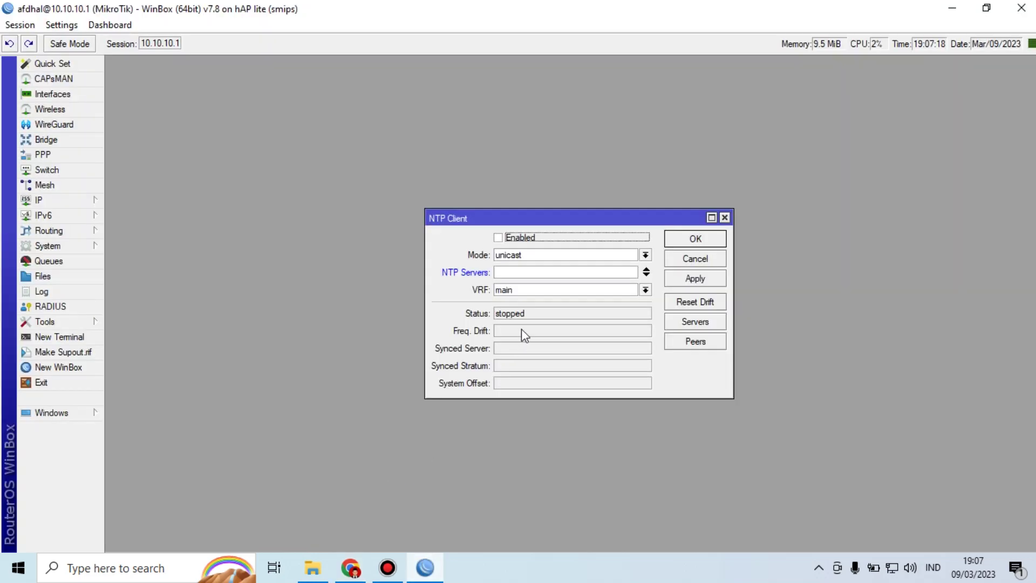
left_click(497, 238)
left_click(599, 273)
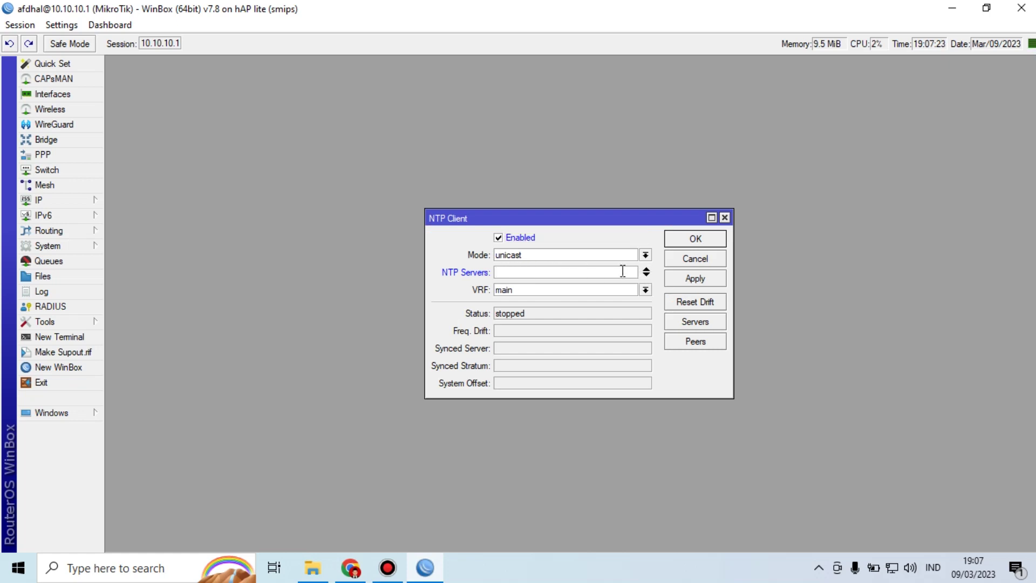
right_click(623, 272)
left_click(653, 317)
Add 1.id.pool.ntp.org as a second NTP server and apply the settings
left_click(646, 277)
right_click(533, 290)
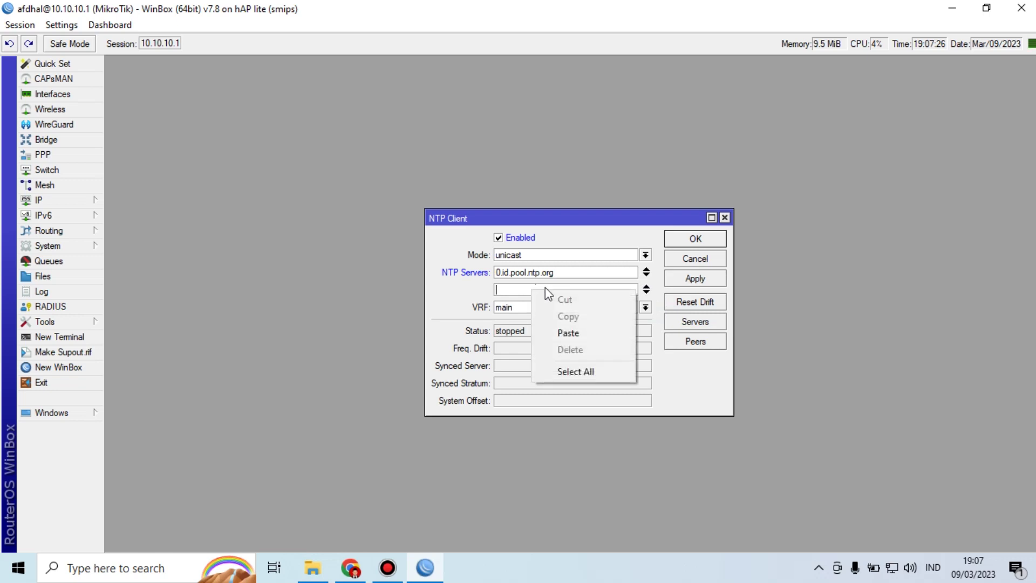
left_click(568, 333)
left_click(499, 289)
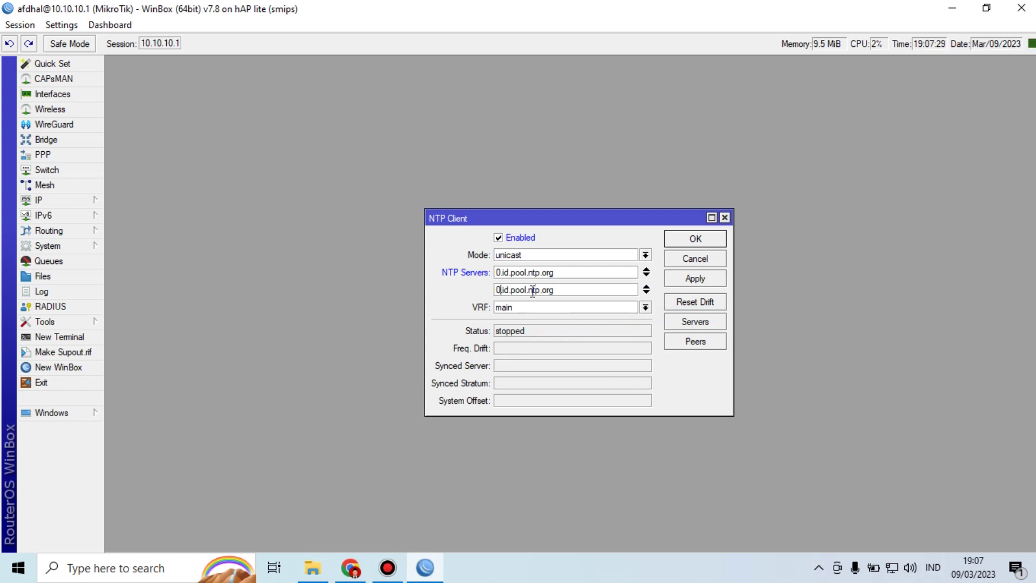
key("BackSpace")
type("1")
left_click(701, 281)
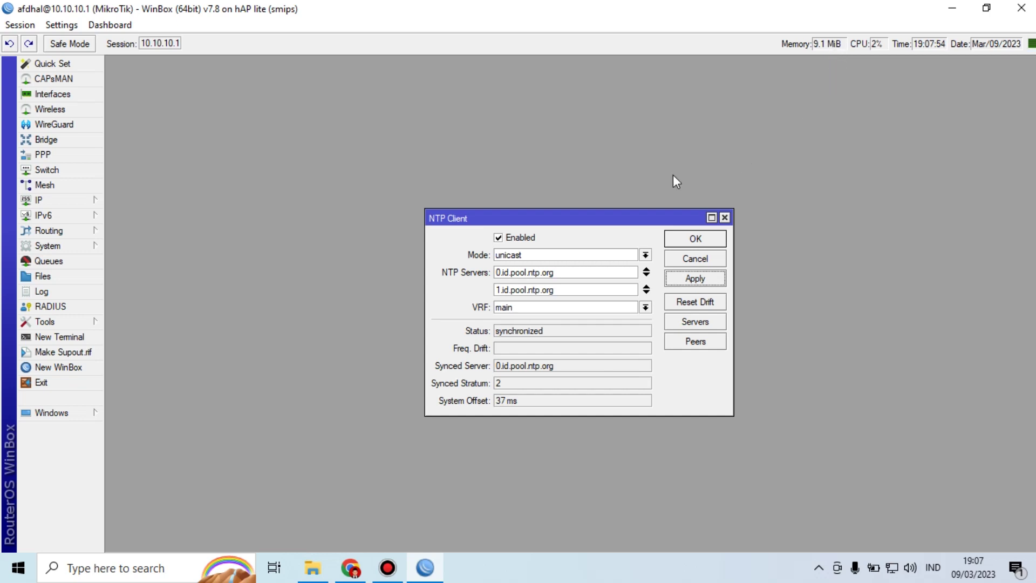
In Clock settings, untick Time Zone Autodetect, keep Asia/Jakarta (GMT +07:00), and apply
left_click(81, 249)
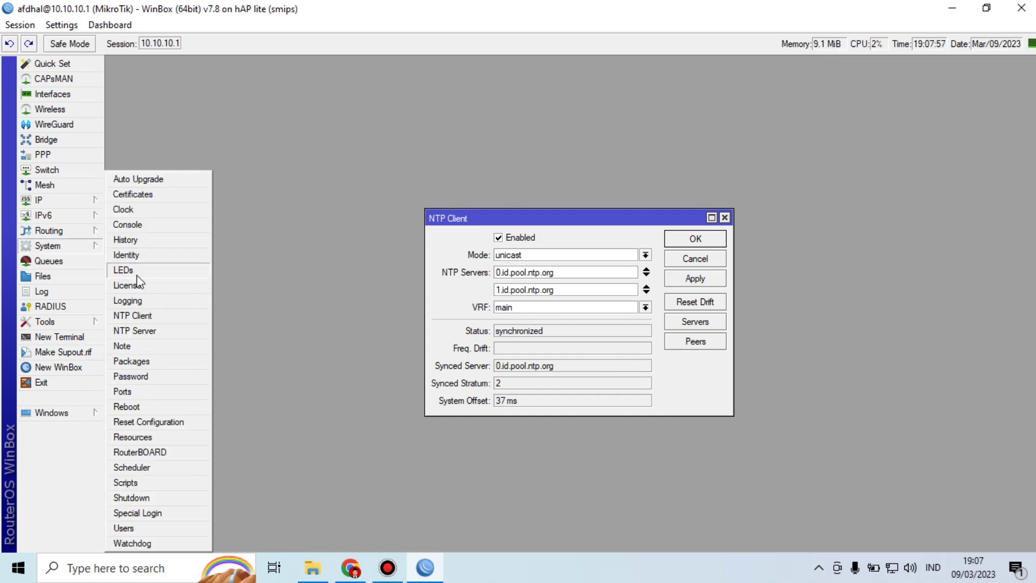
left_click(179, 211)
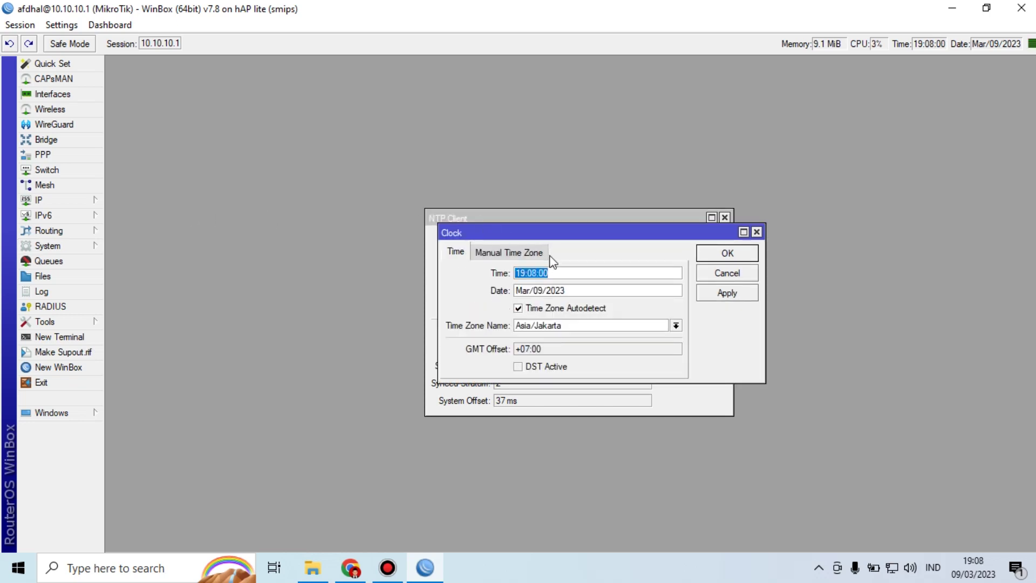
left_click(518, 308)
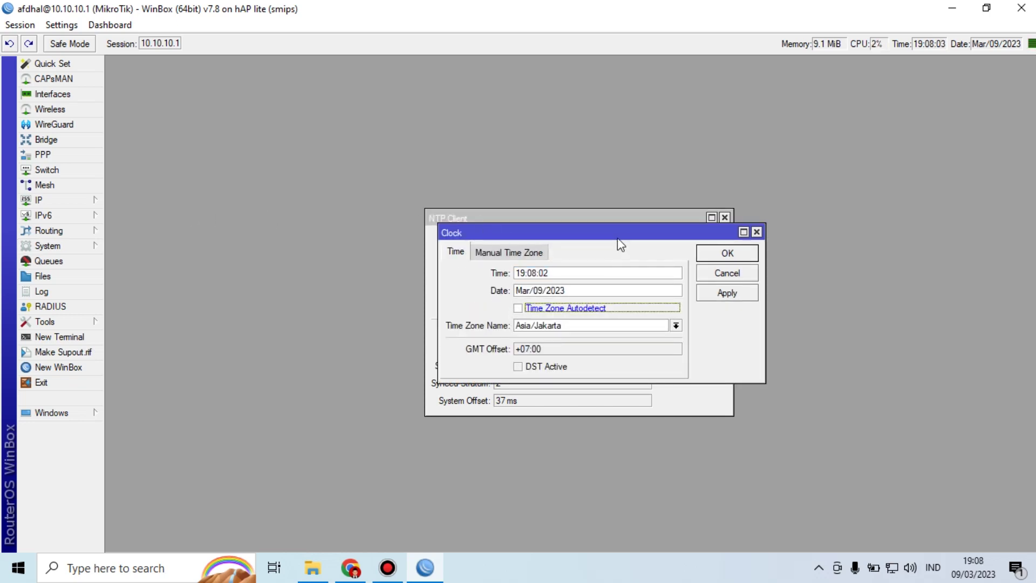
left_click_drag(617, 239, 691, 356)
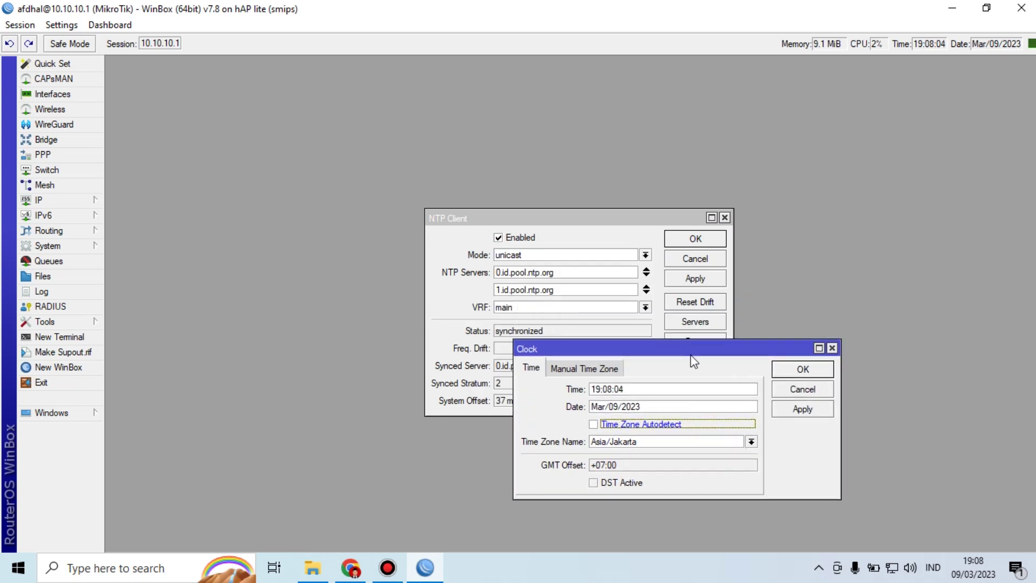
left_click(594, 425)
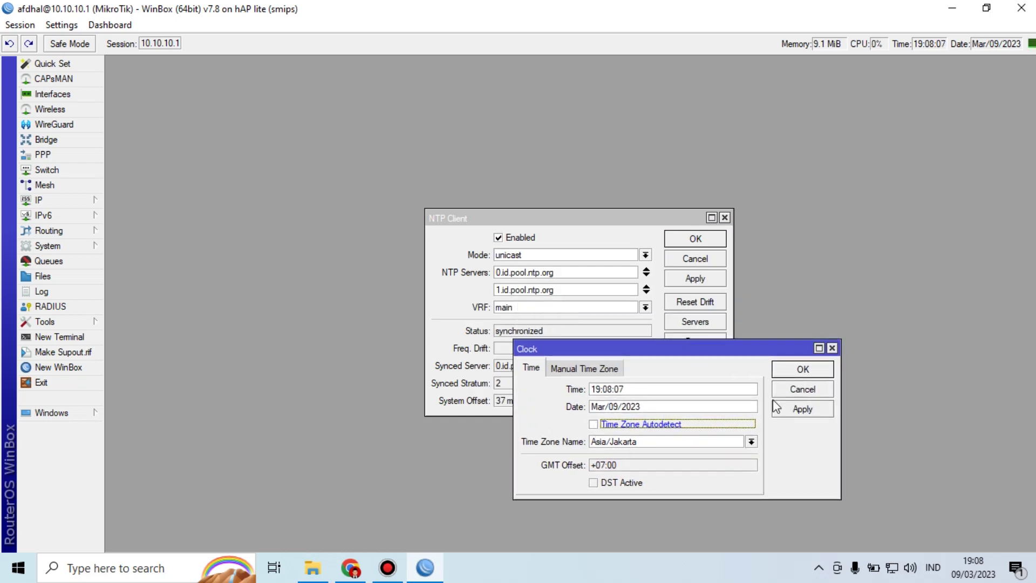
left_click(805, 410)
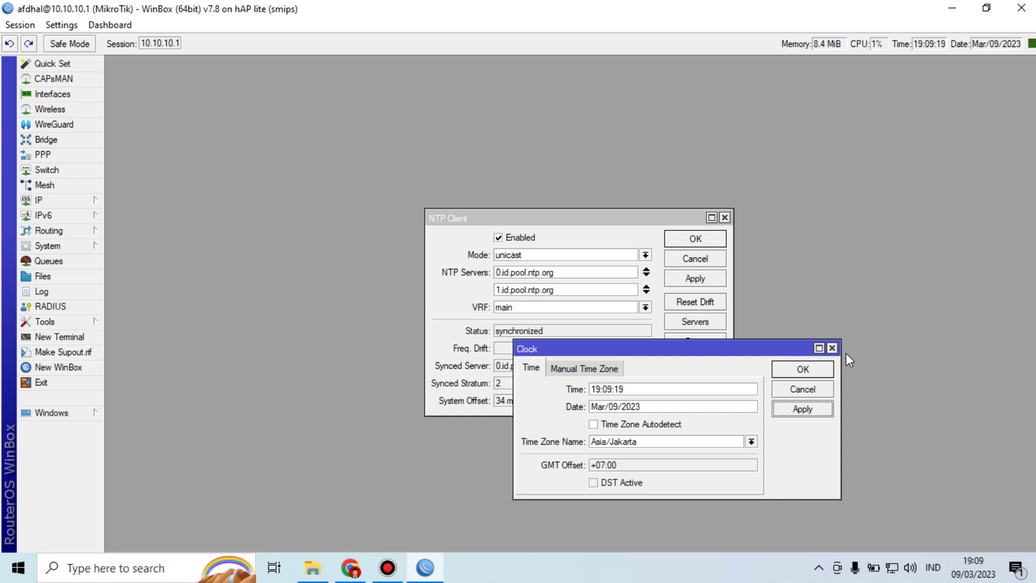
Search 'mikrotik download' in a new Chrome tab and open mikrotik.com/download
left_click(351, 568)
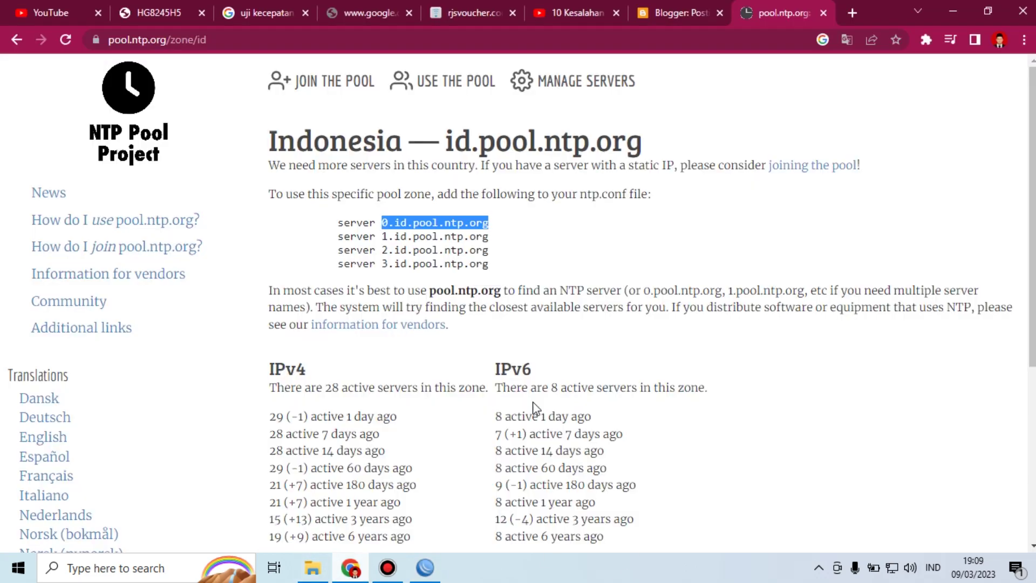
left_click(853, 12)
type("mi")
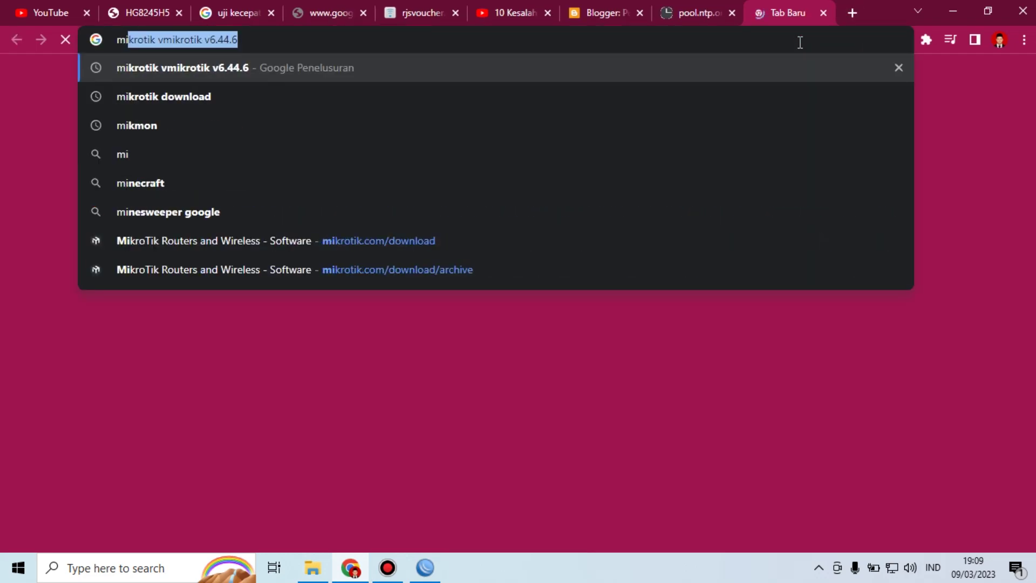
type("kro")
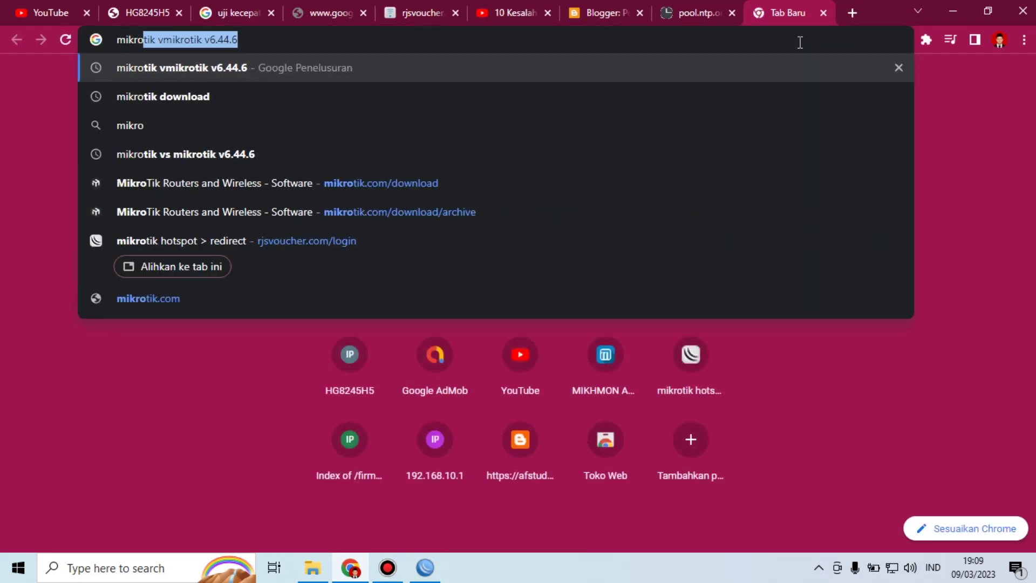
type("tik d")
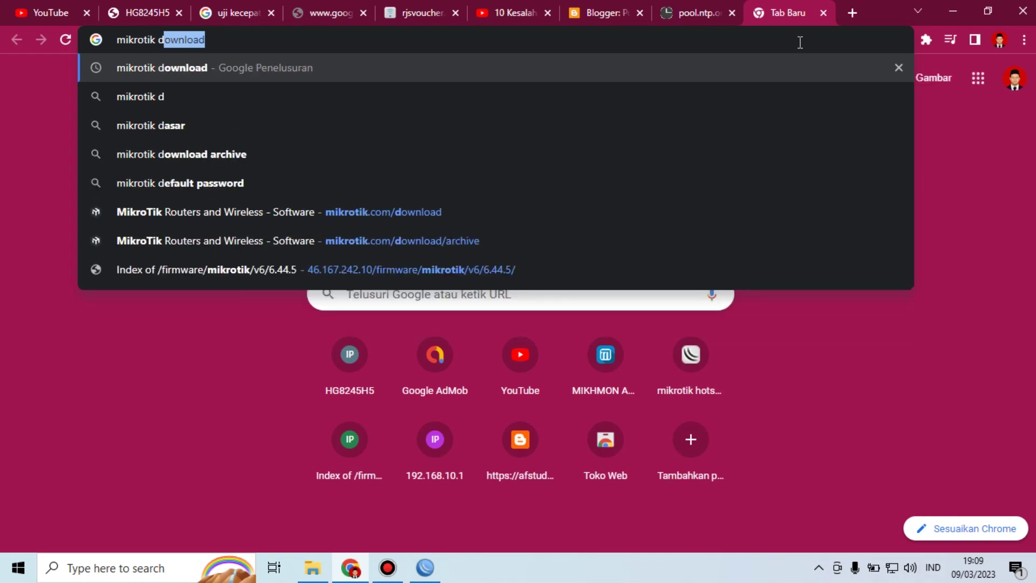
type("ownload")
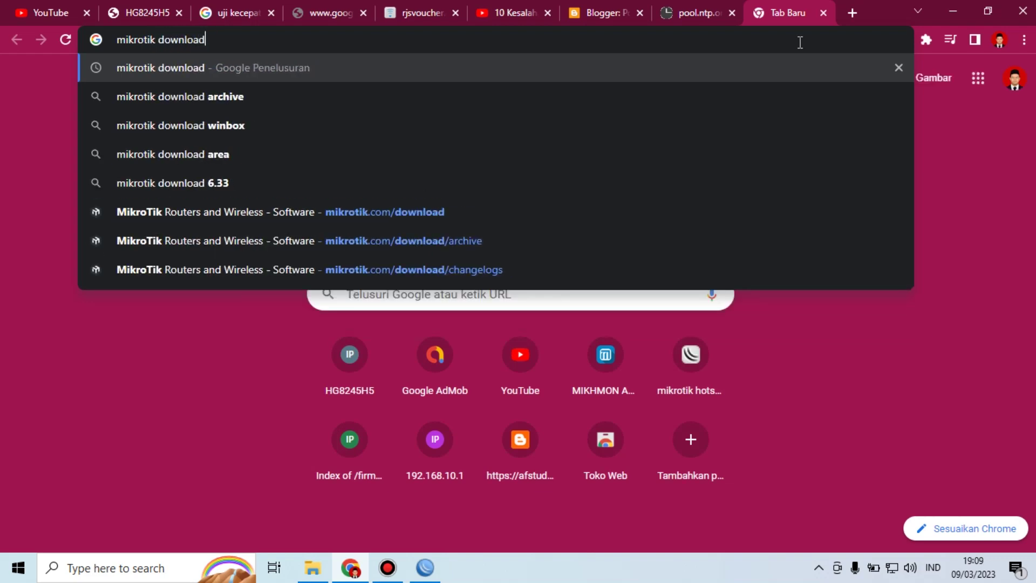
key("Return")
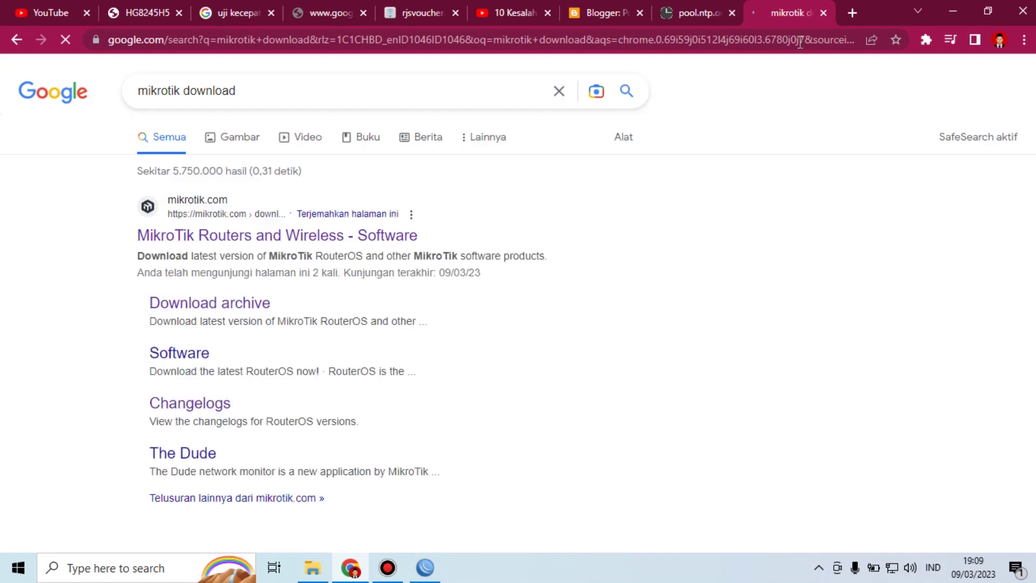
left_click(324, 241)
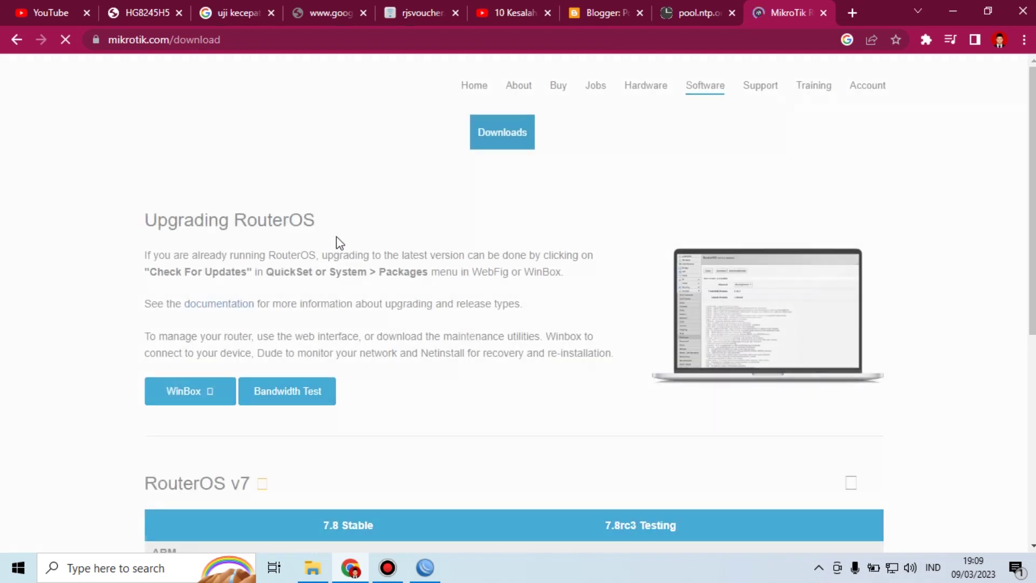
Open MikroTik's Download archive and scroll through the RouterOS release list, 7.8 being newest stable
scroll(601, 228, "down", 5)
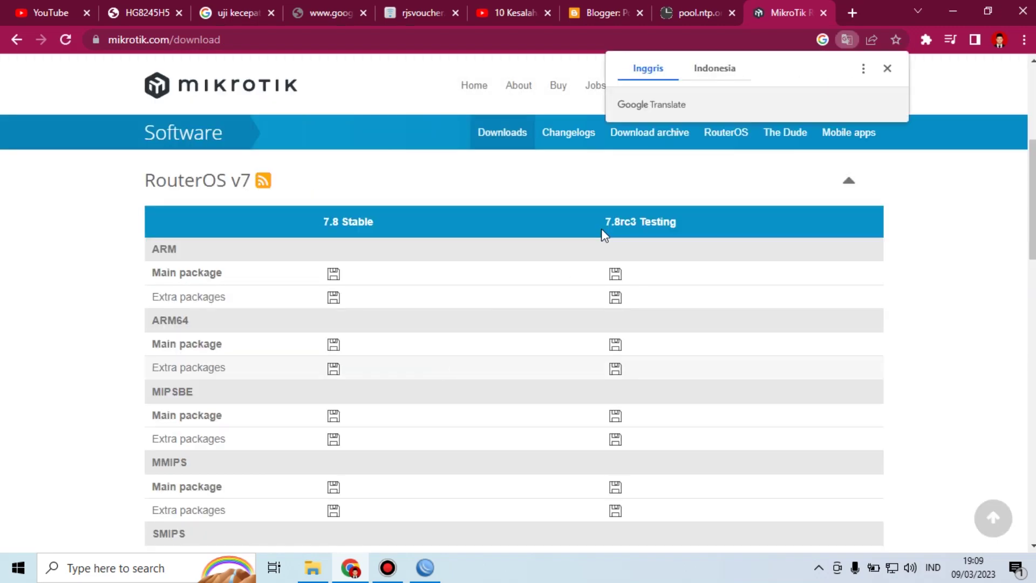
scroll(601, 229, "up", 4)
left_click(604, 146)
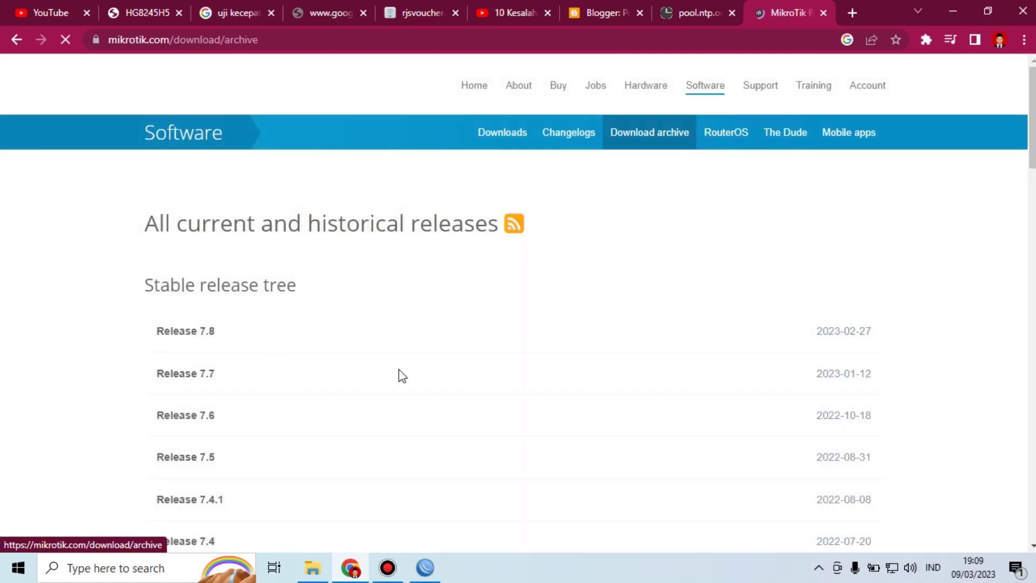
scroll(398, 374, "down", 3)
scroll(369, 328, "up", 1)
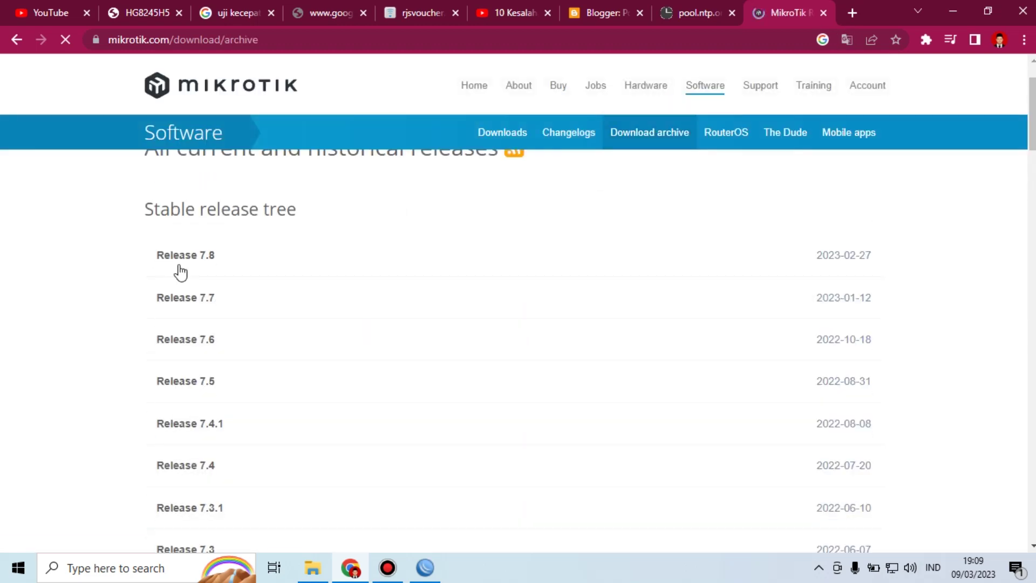
scroll(251, 334, "down", 3)
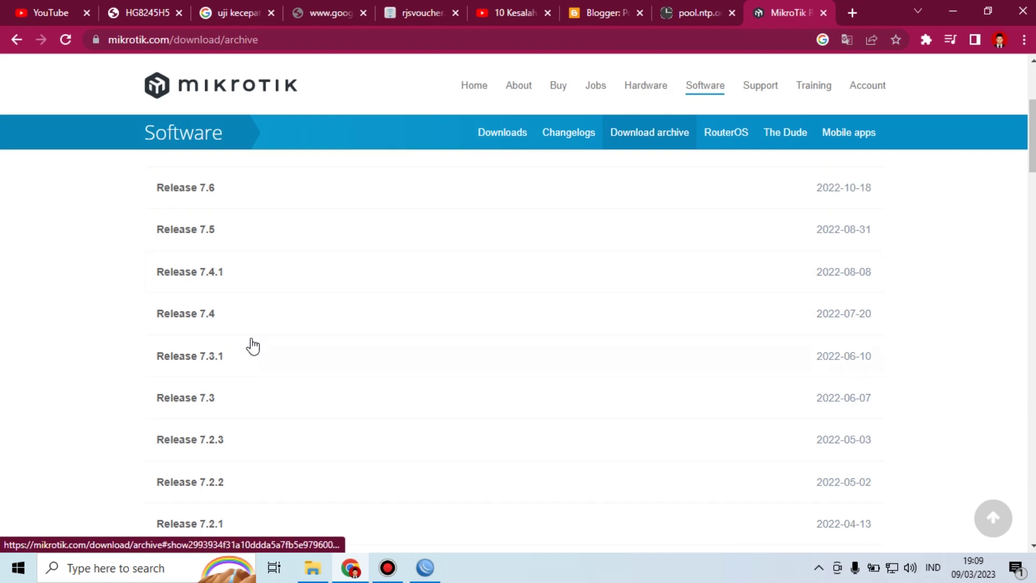
scroll(251, 348, "down", 4)
scroll(251, 352, "down", 6)
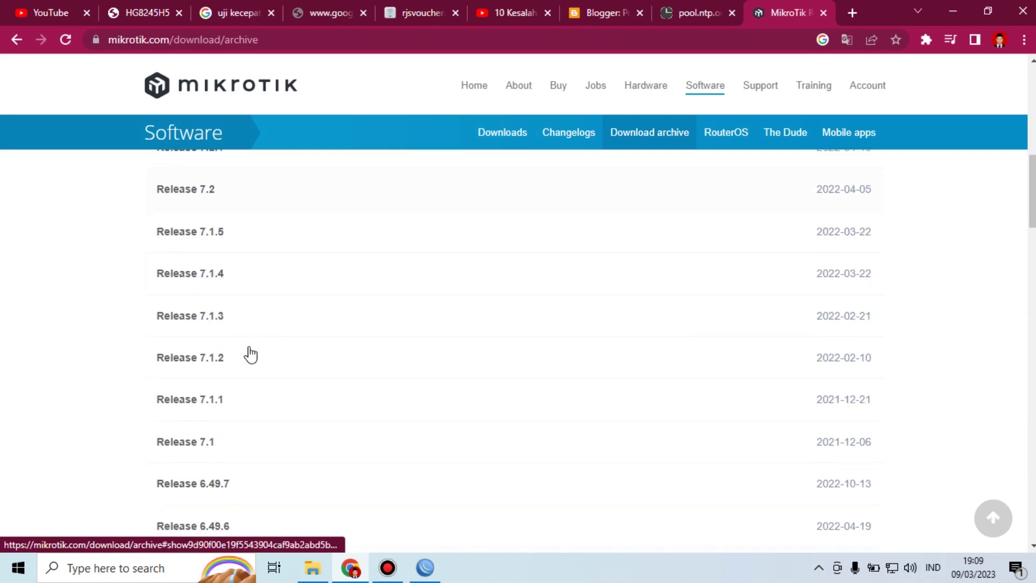
scroll(251, 354, "down", 3)
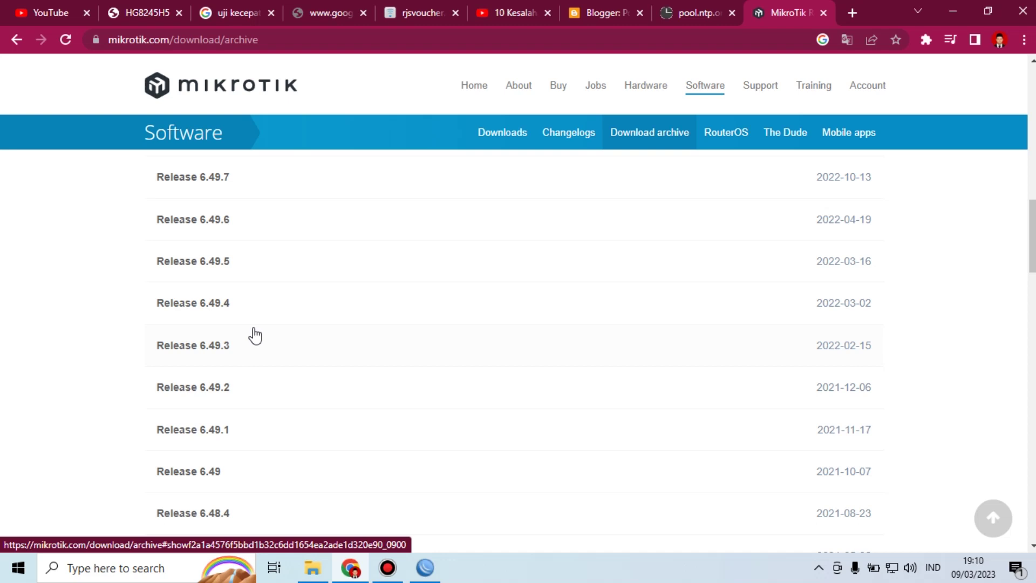
scroll(264, 290, "down", 2)
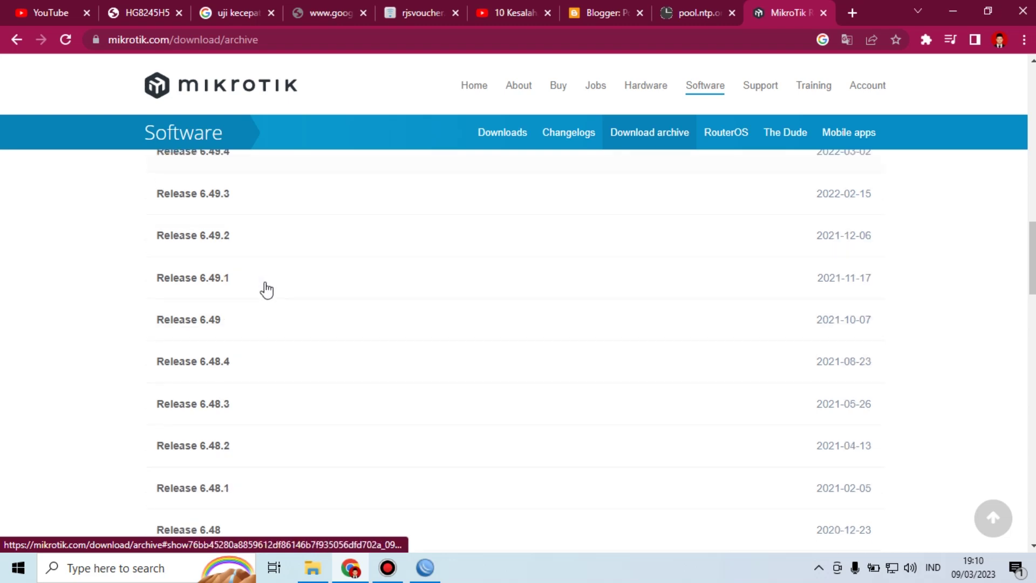
scroll(264, 294, "up", 5)
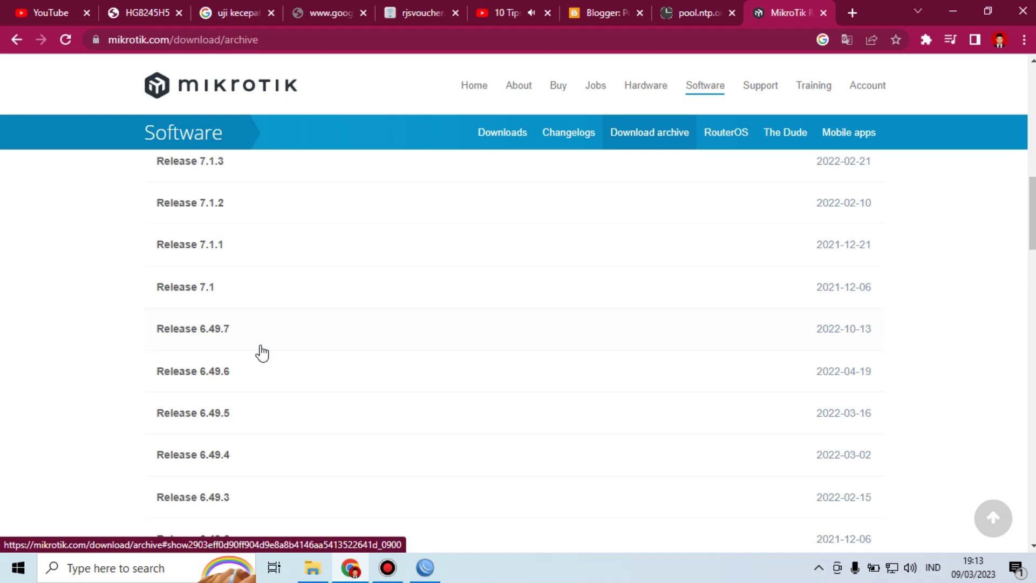
Back in WinBox, open System > Packages to show routeros version 7.8 installed
left_click(439, 568)
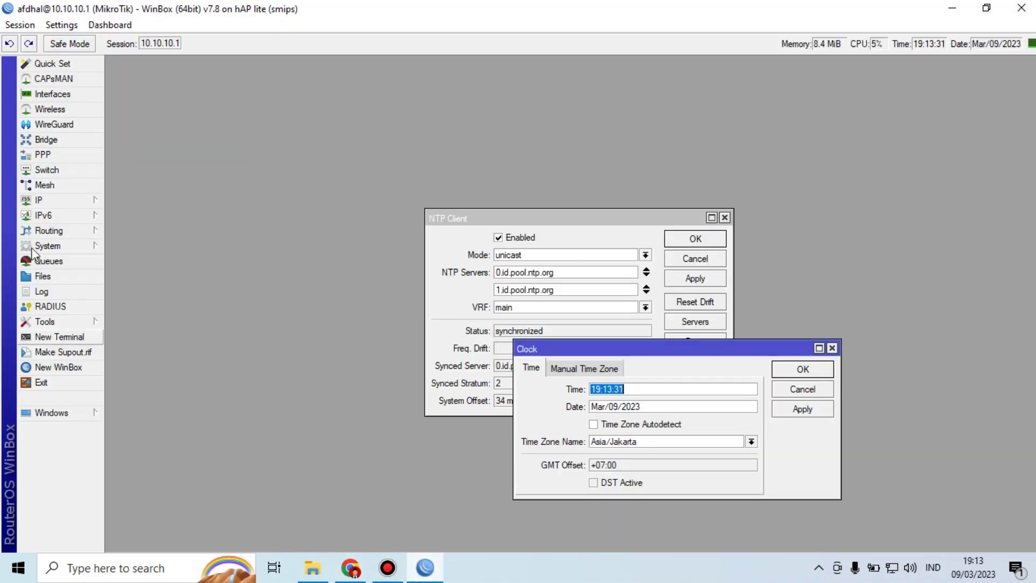
left_click(76, 248)
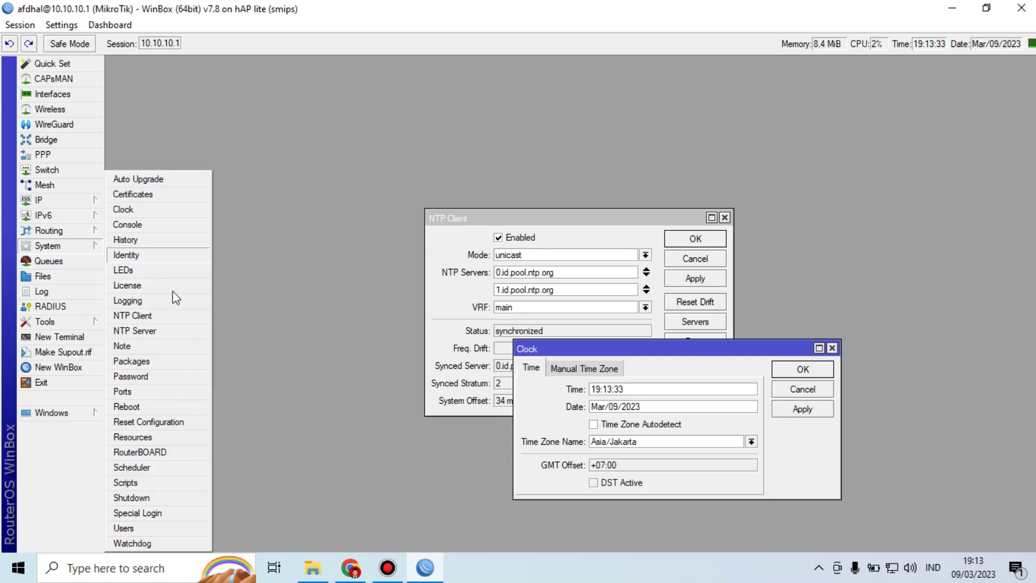
left_click(129, 361)
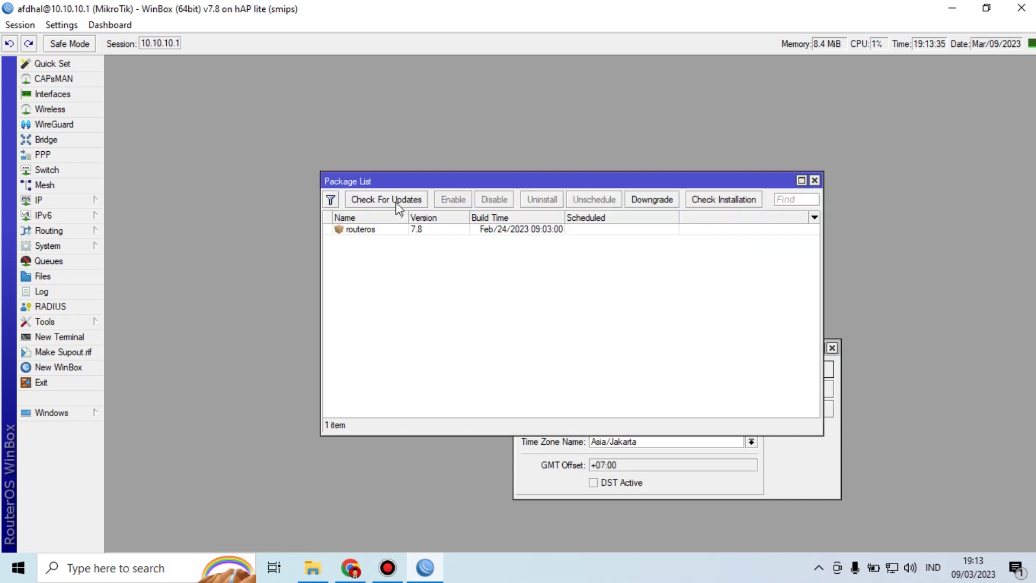
Check for updates on the stable channel and read the changelog; 7.8 is already up to date
left_click(396, 202)
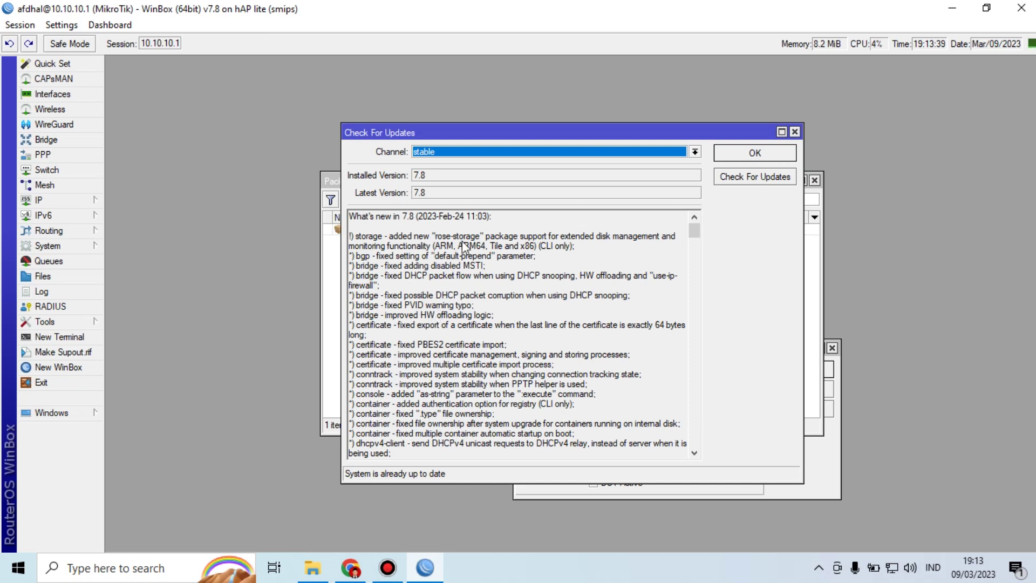
scroll(491, 265, "down", 3)
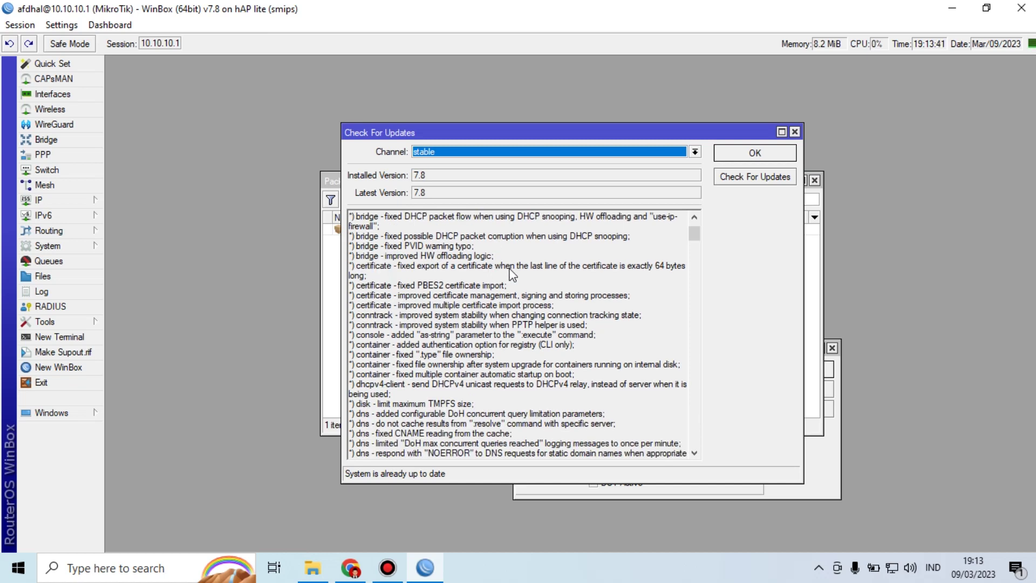
scroll(519, 289, "down", 1)
scroll(523, 299, "down", 4)
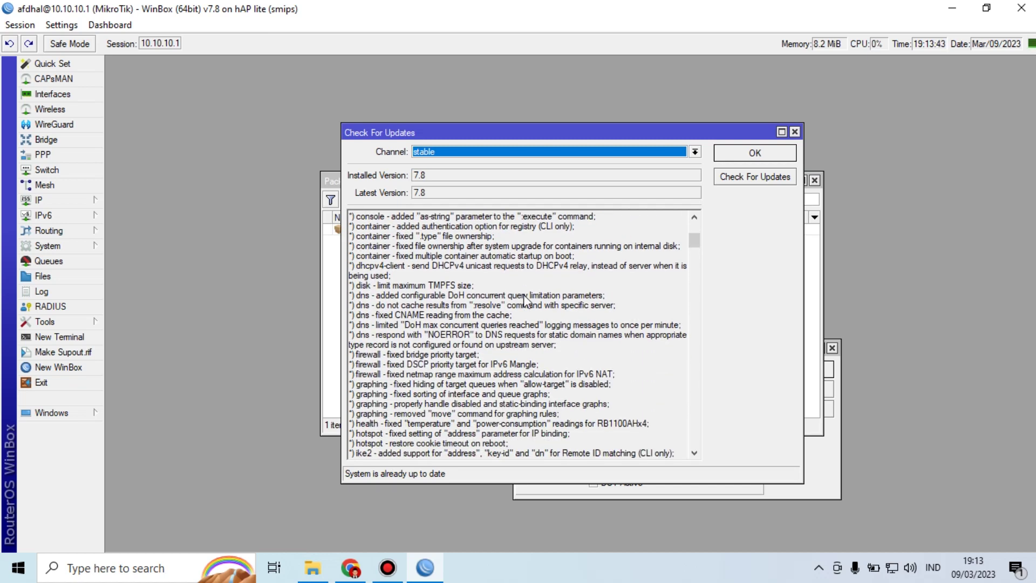
scroll(528, 306, "down", 10)
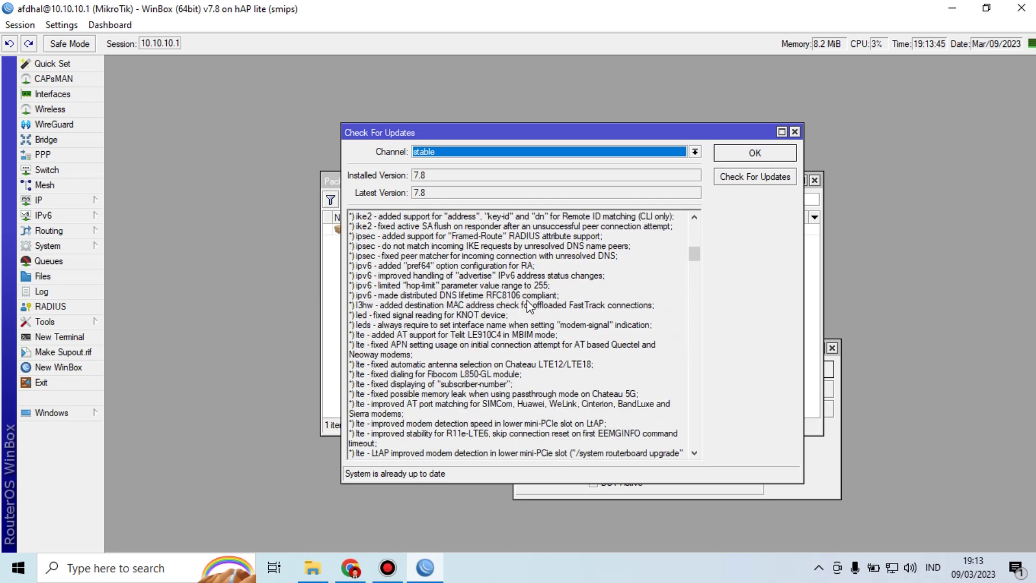
scroll(528, 308, "down", 20)
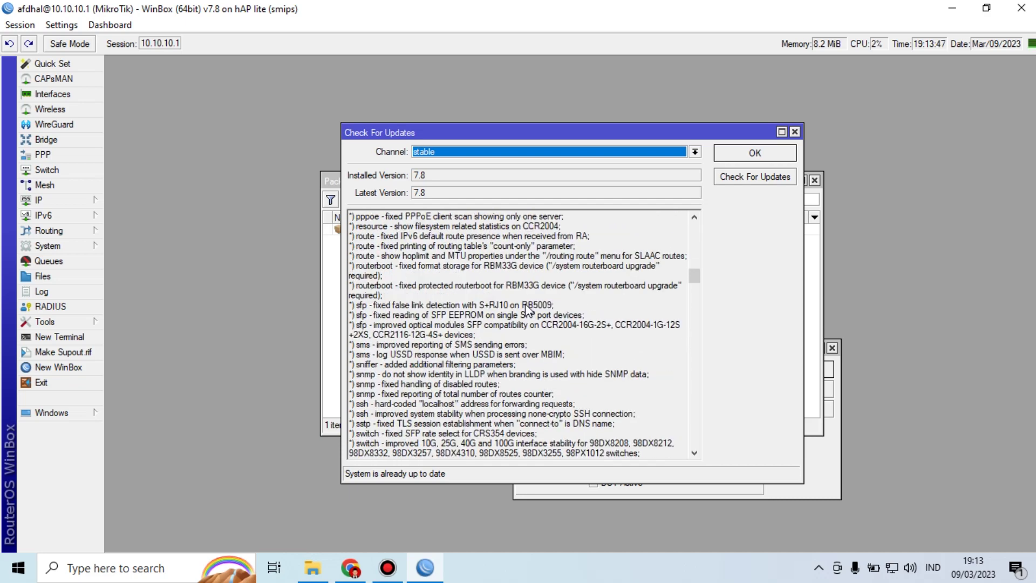
scroll(528, 310, "down", 20)
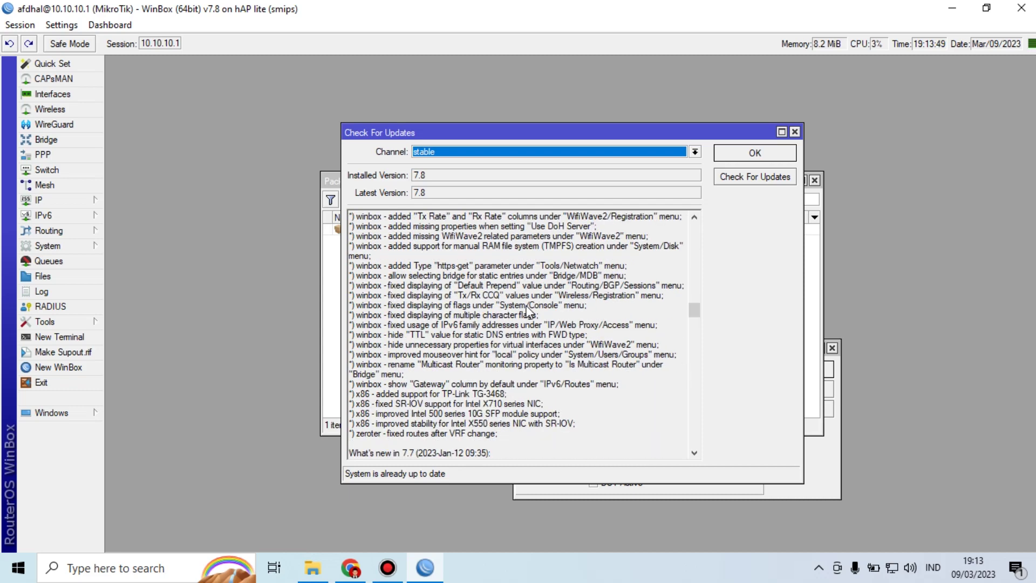
scroll(528, 312, "down", 1)
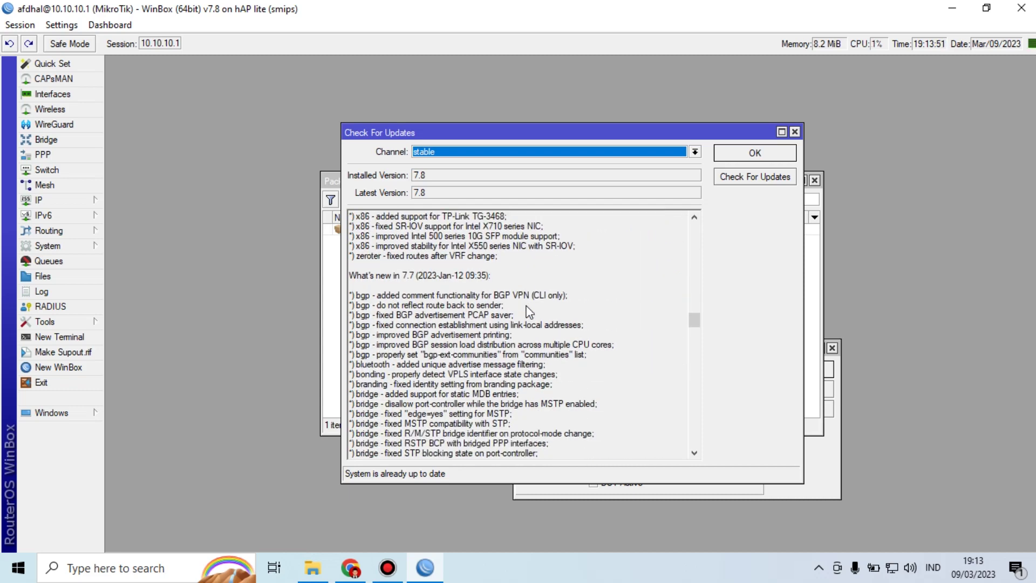
scroll(528, 311, "down", 1)
scroll(529, 310, "down", 1)
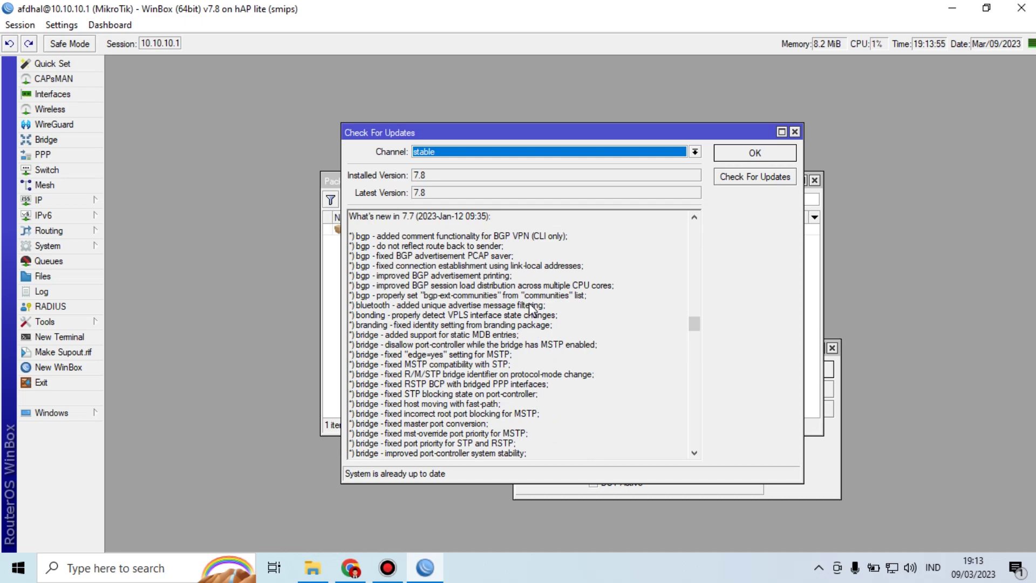
scroll(531, 311, "down", 15)
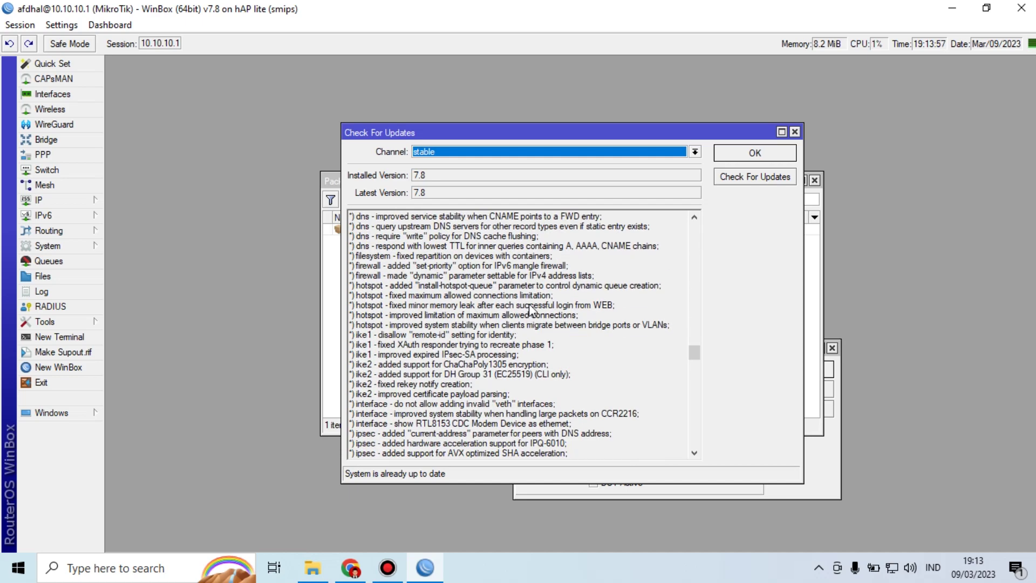
scroll(532, 311, "down", 20)
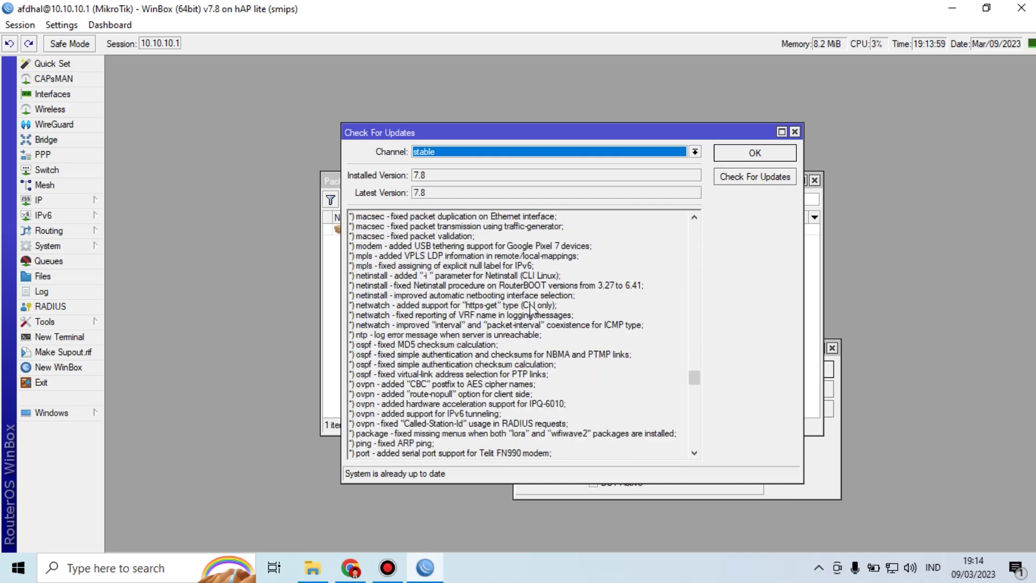
scroll(531, 311, "down", 20)
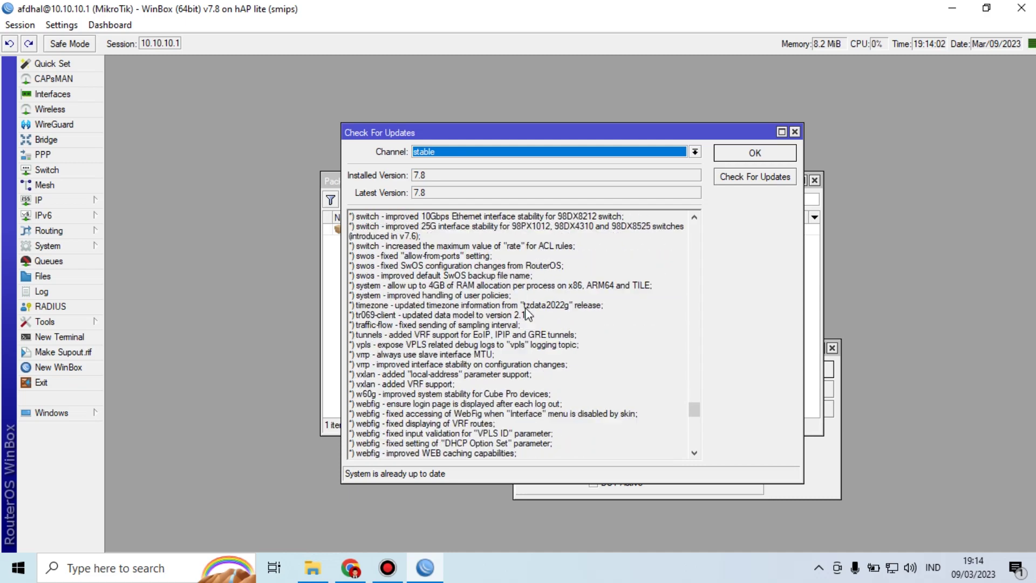
scroll(528, 315, "down", 12)
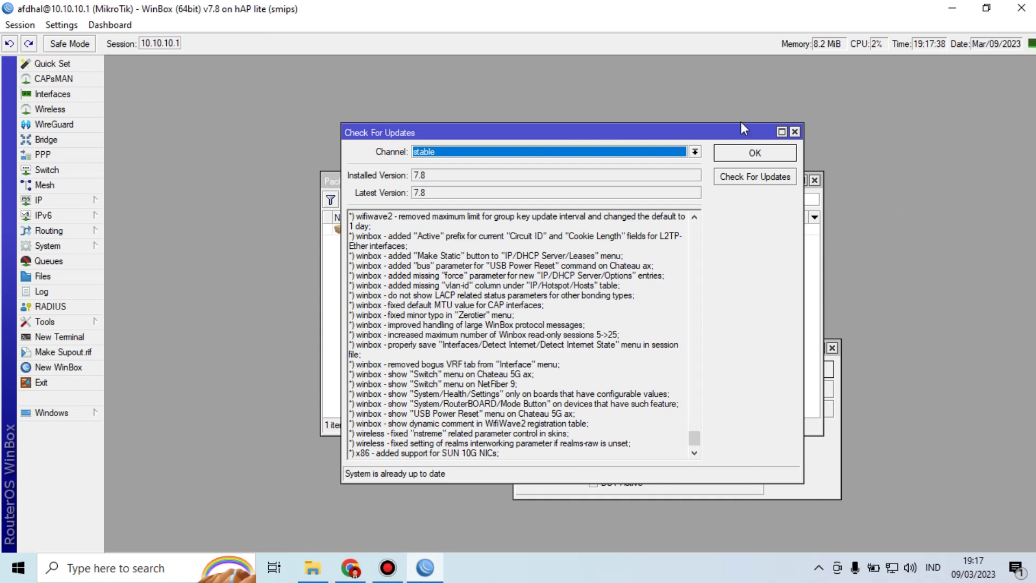
Review the RouterOS 7.8 changelog, then close the Check For Updates results to reach the Package List
scroll(647, 251, "down", 1)
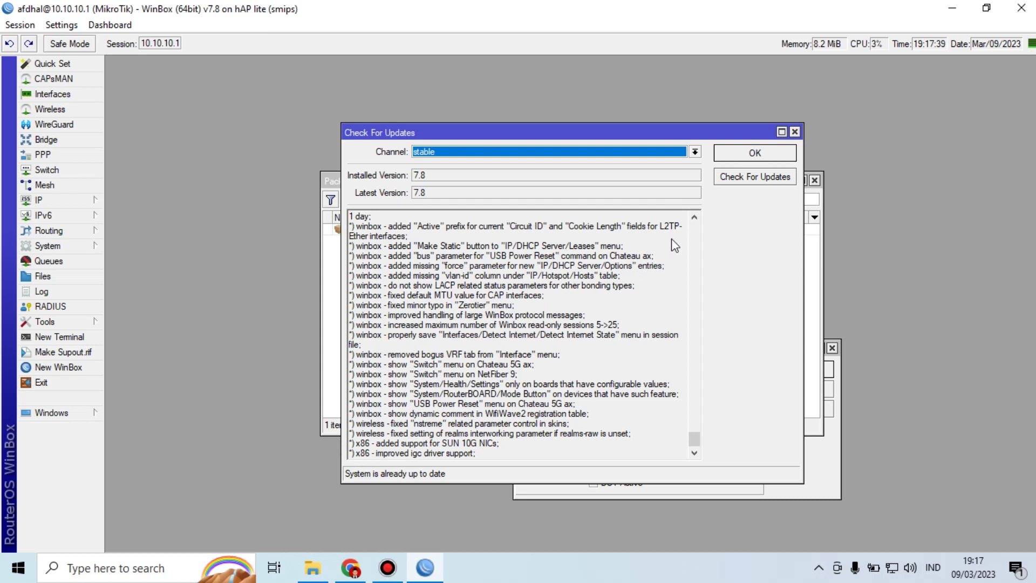
left_click(791, 156)
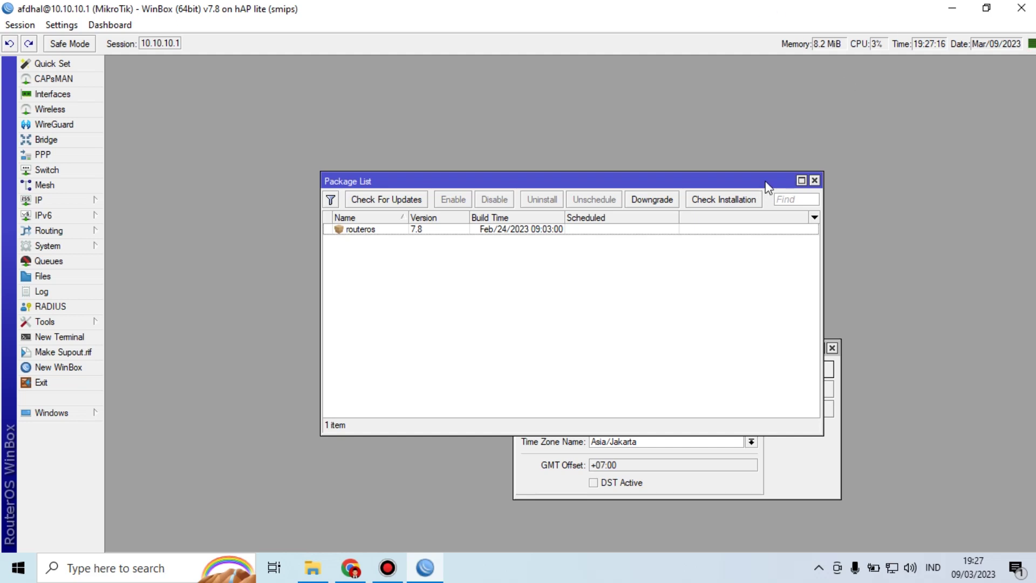
Close the package list and clock windows, then apply and confirm the NTP client settings
left_click(815, 179)
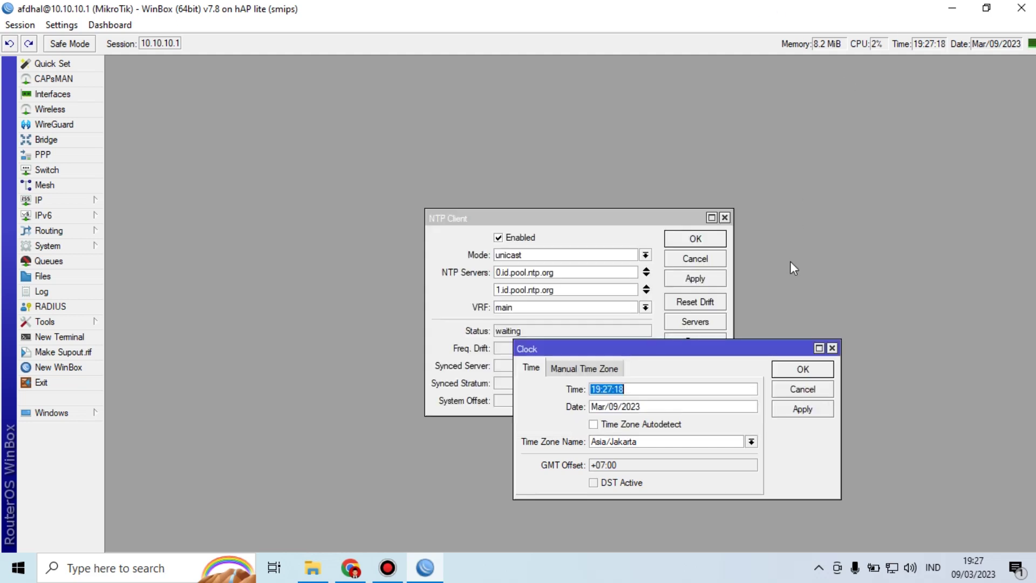
left_click(832, 349)
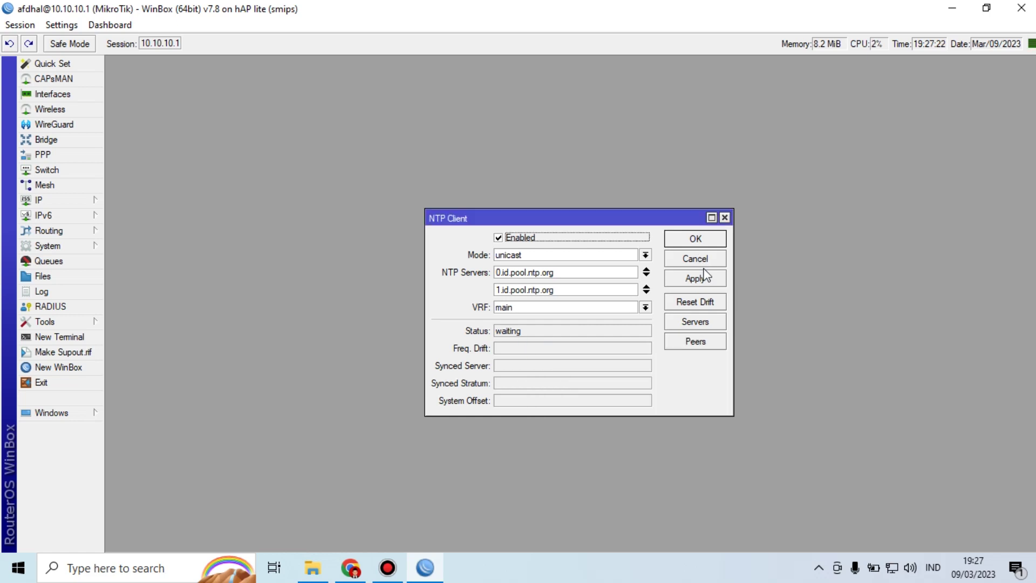
left_click(712, 283)
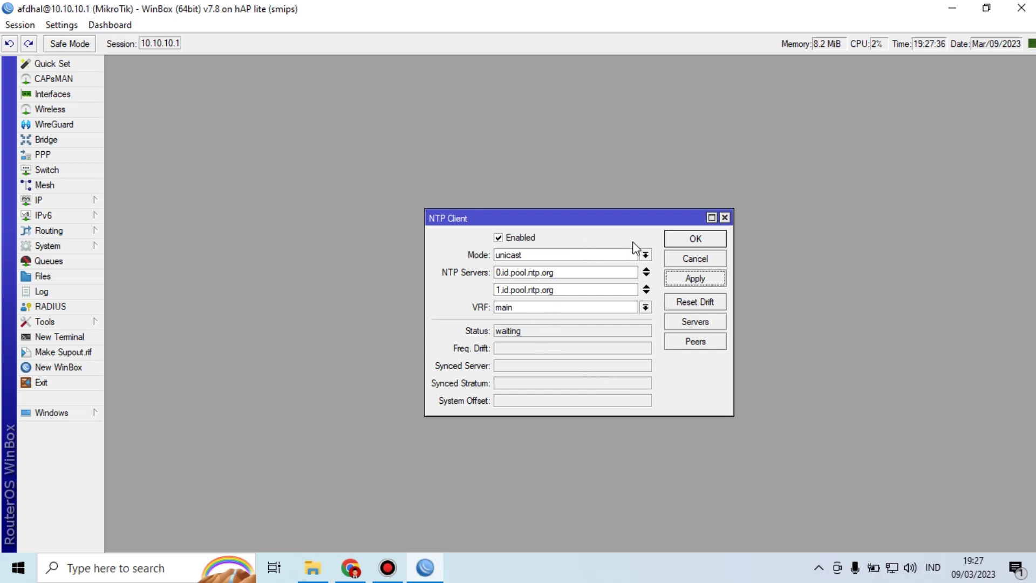
left_click(716, 238)
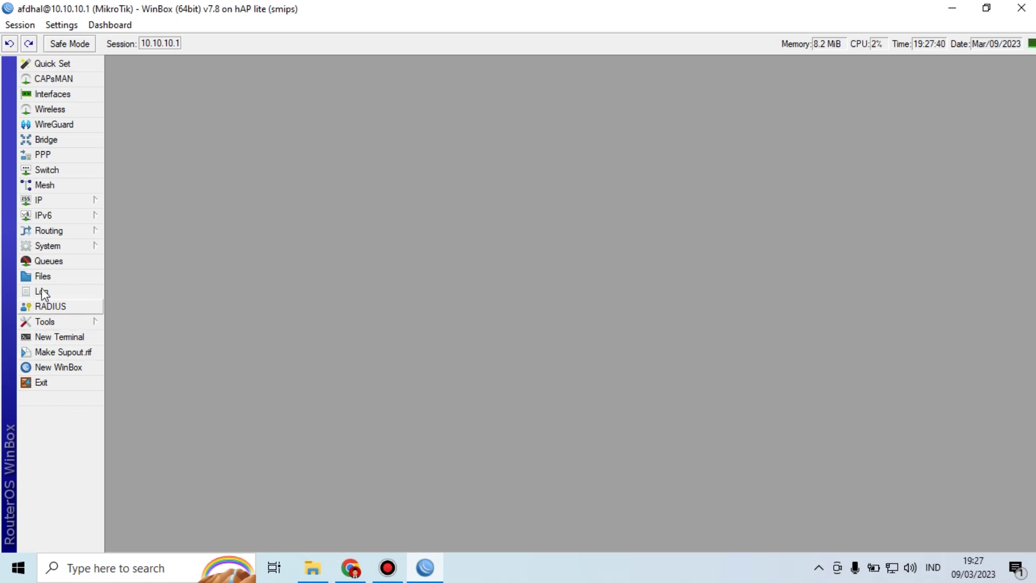
Reopen System > NTP Client and check its NTP server list
left_click(63, 248)
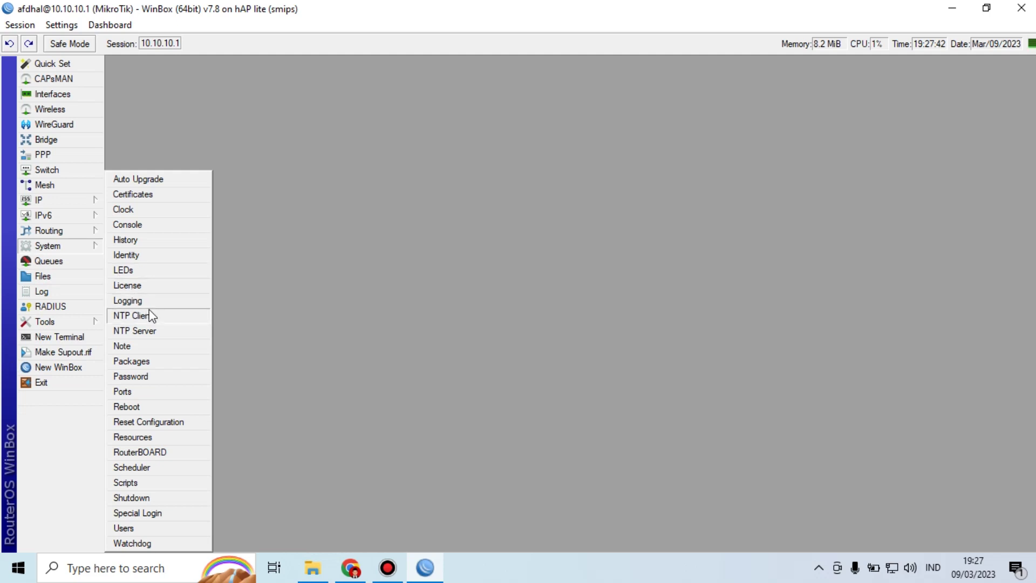
left_click(178, 315)
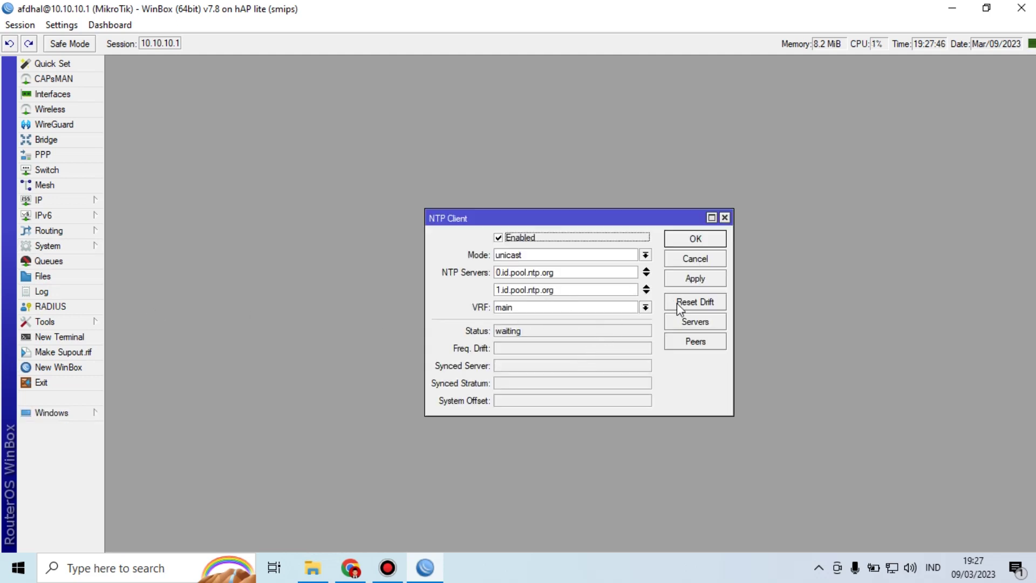
left_click(683, 325)
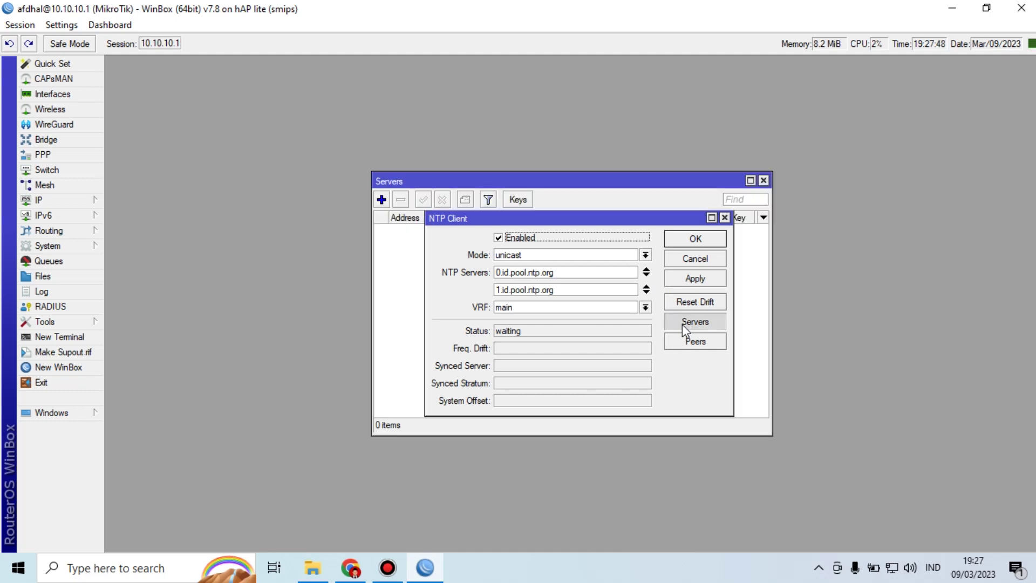
left_click(763, 180)
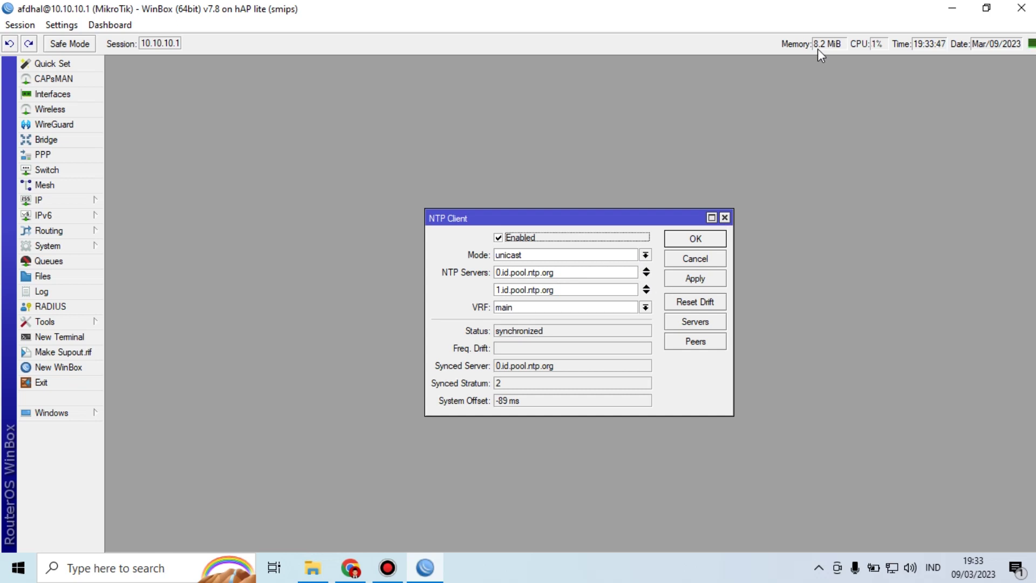
Close the NTP Client window now that the clock is synchronized
left_click(725, 217)
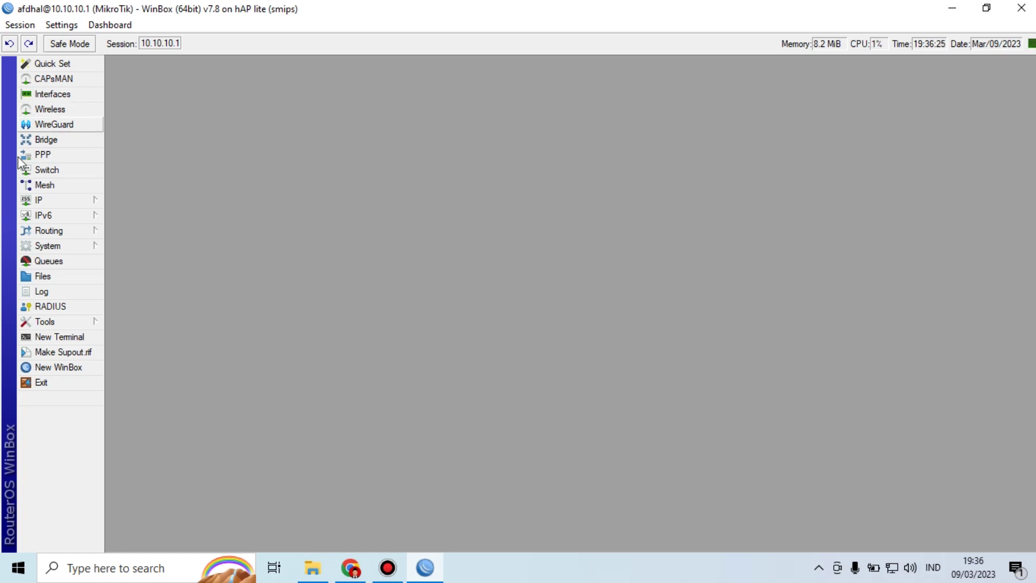
Look through the IP > Kid Control kids and devices lists, then close the window
left_click(65, 206)
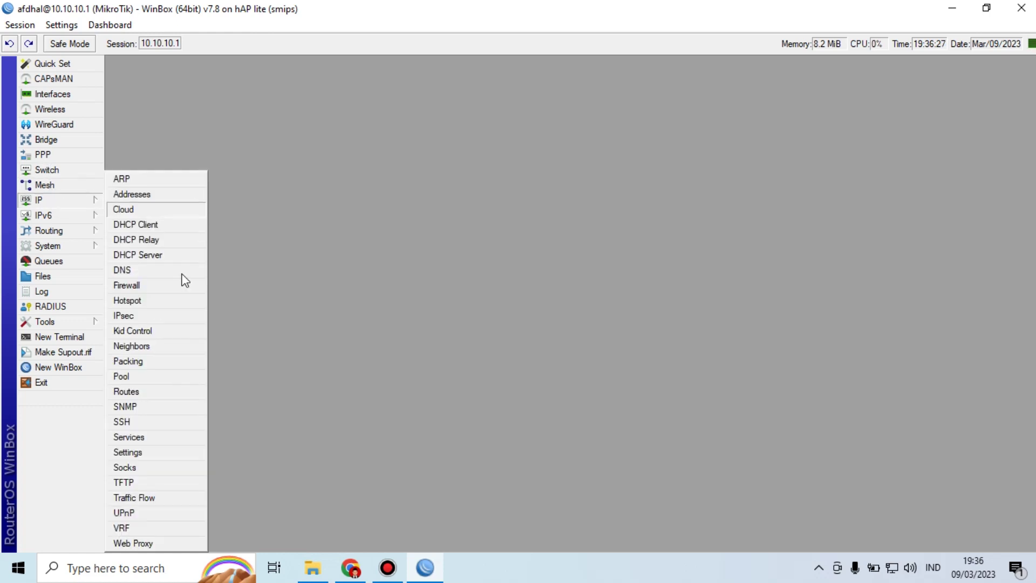
left_click(183, 335)
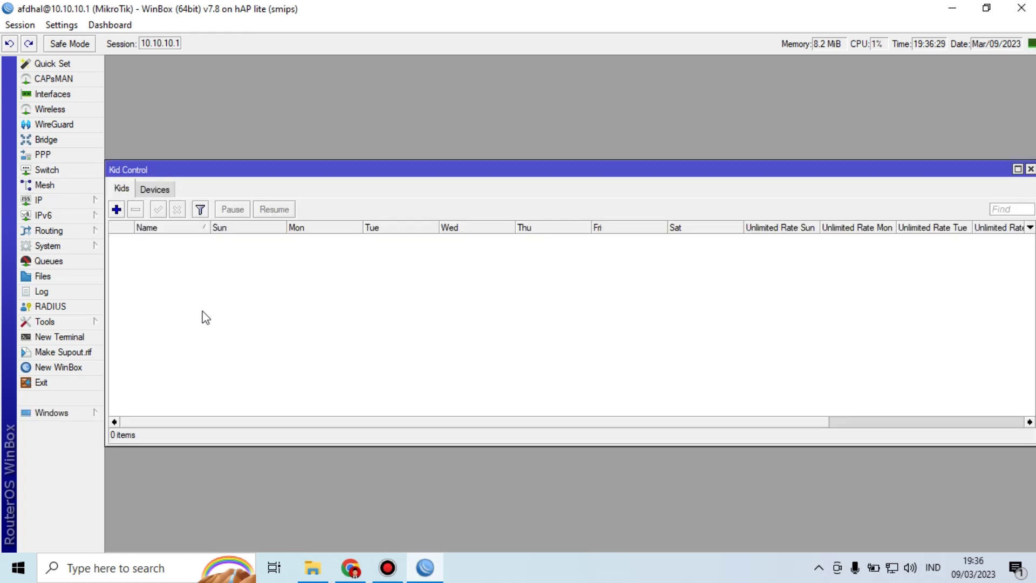
left_click(153, 190)
left_click(127, 190)
left_click(1031, 169)
Check the IP > Hotspot server list, then close the window
left_click(50, 204)
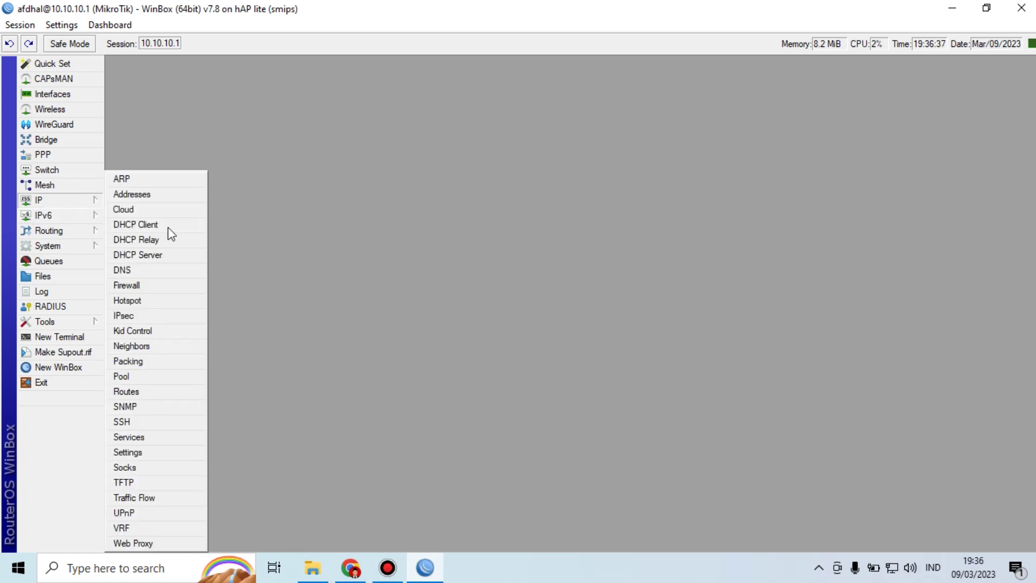
left_click(158, 303)
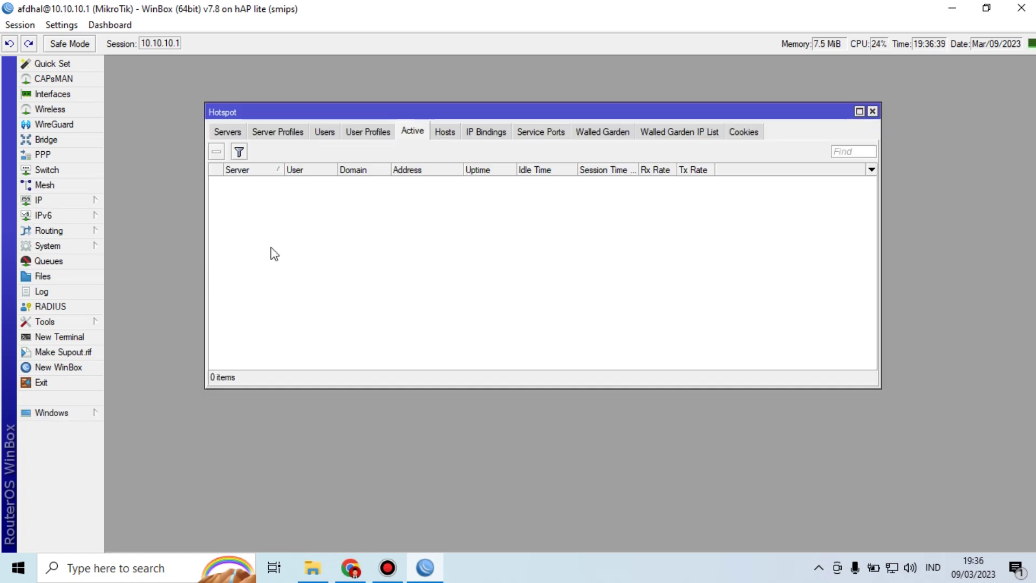
left_click(227, 131)
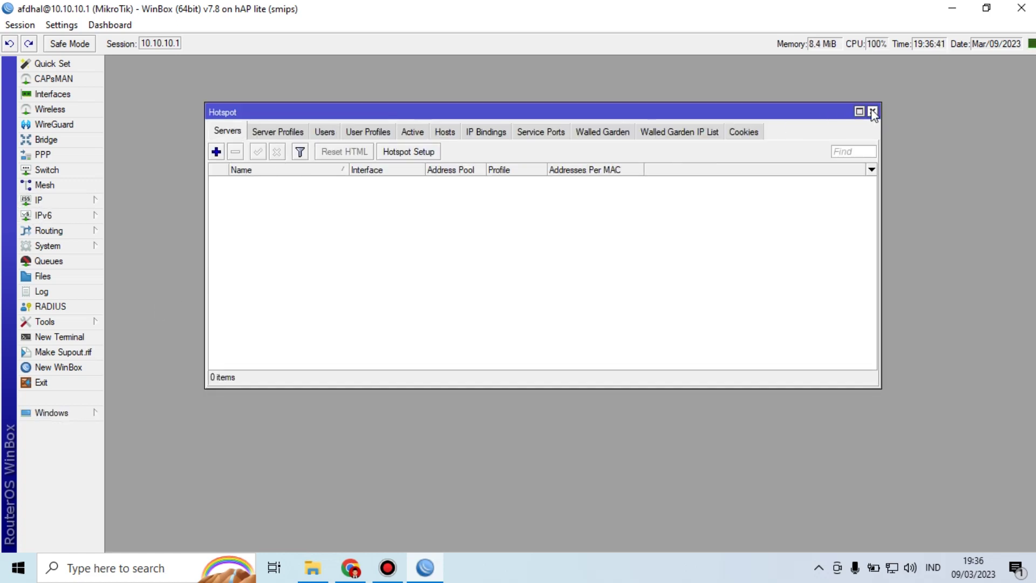
left_click(873, 111)
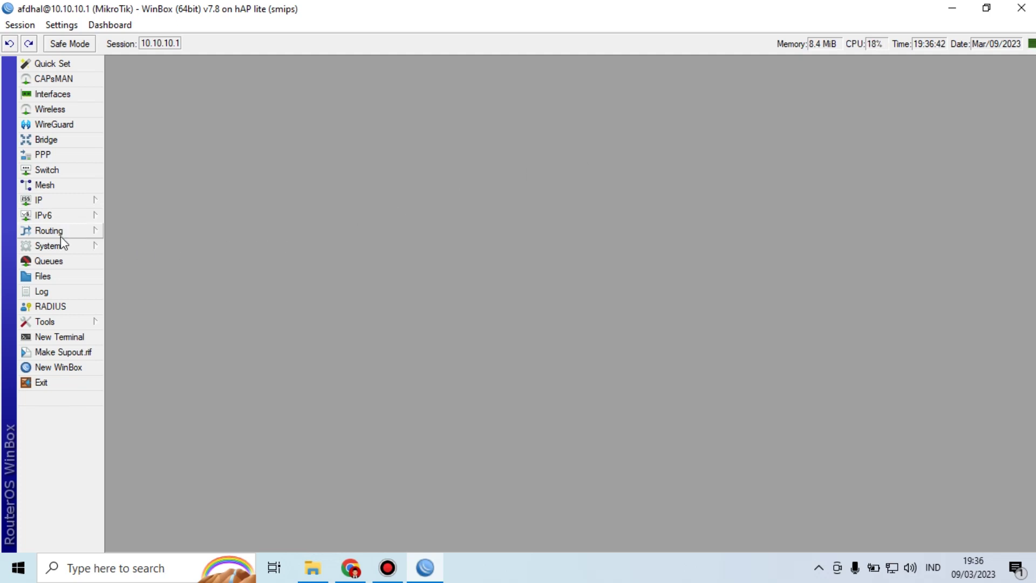
Review the dhcp1 server and its 10.10.10.0/24 network, then close the DHCP Server window
left_click(39, 200)
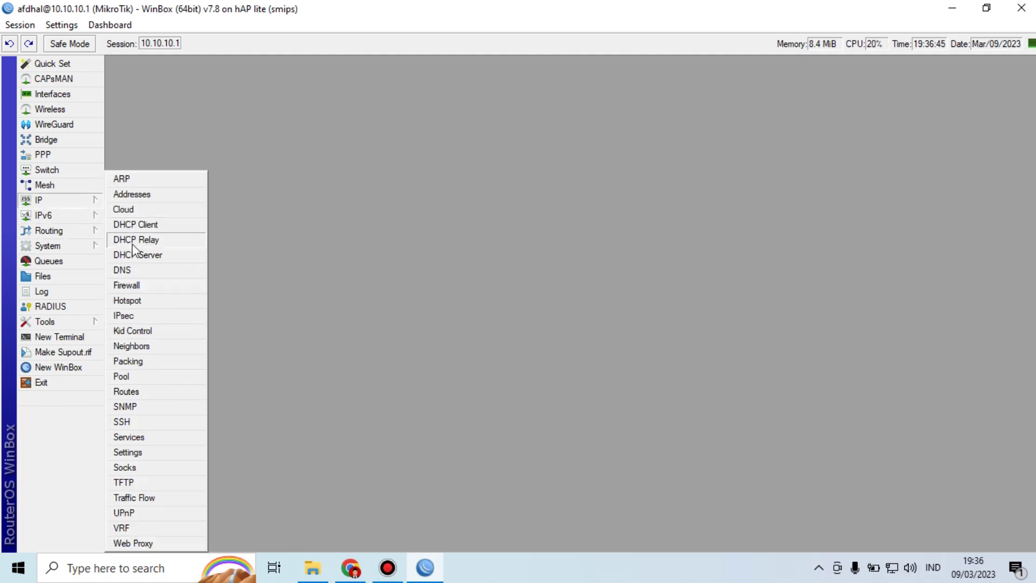
left_click(141, 255)
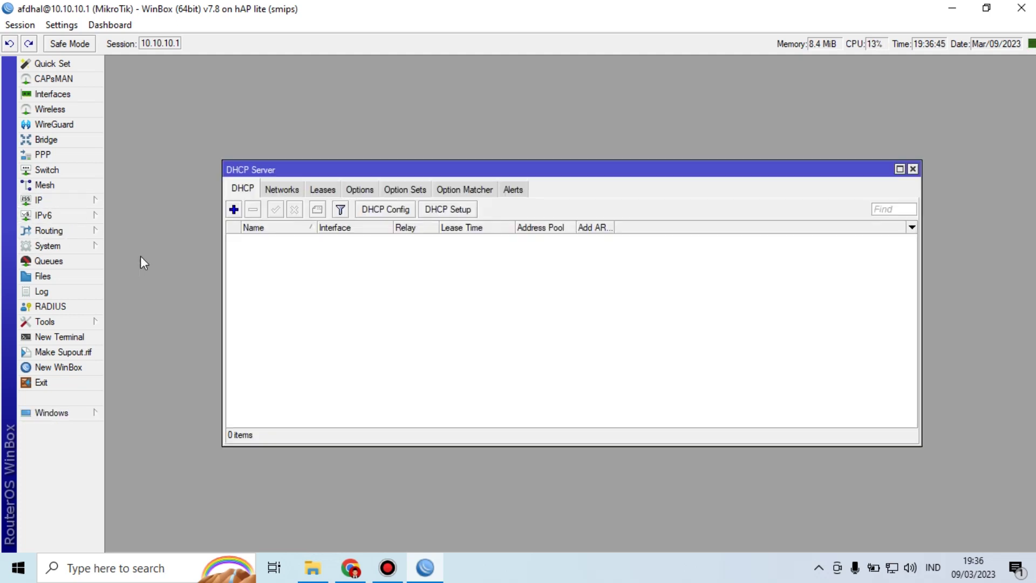
left_click(271, 187)
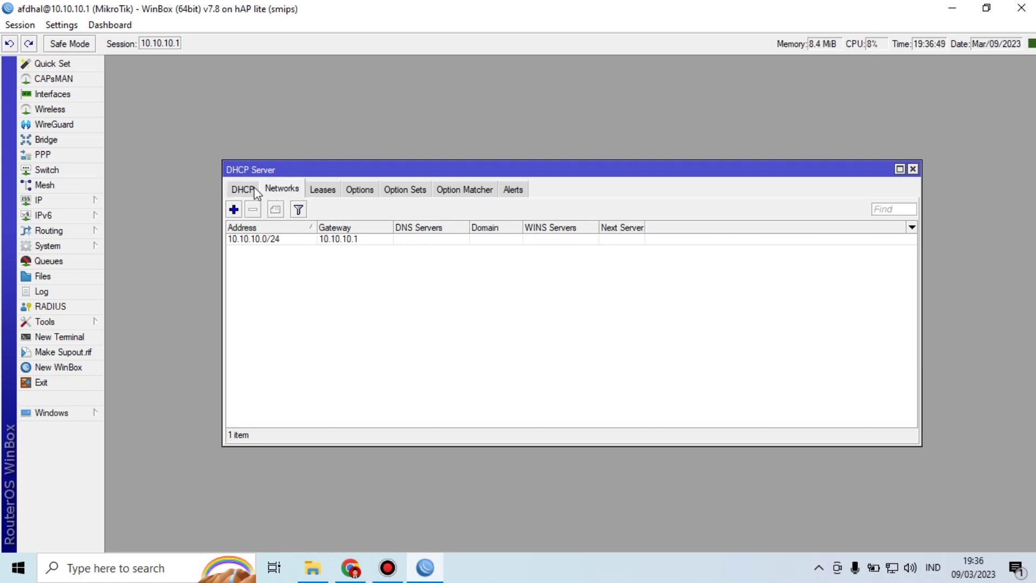
left_click(255, 187)
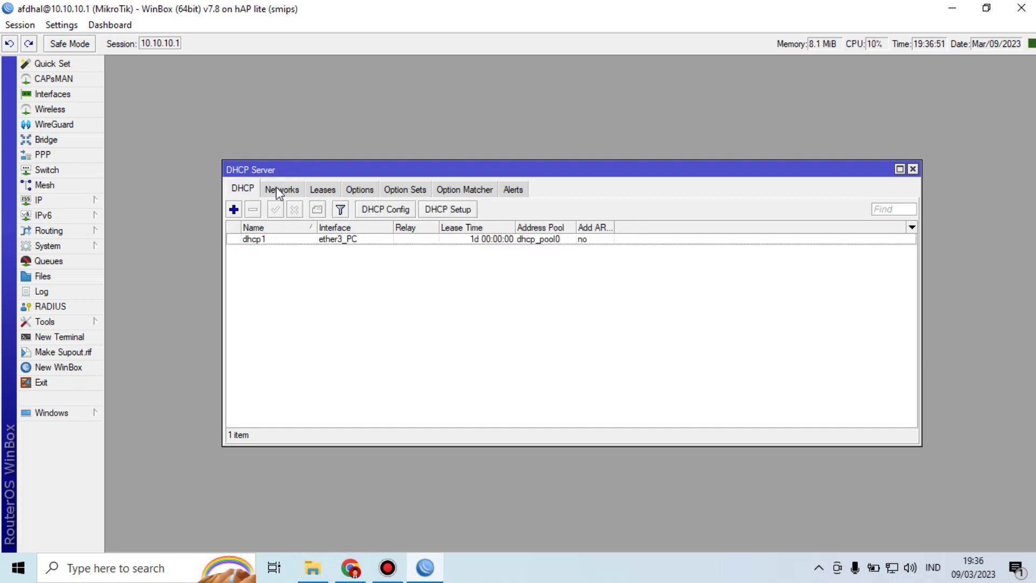
left_click(278, 190)
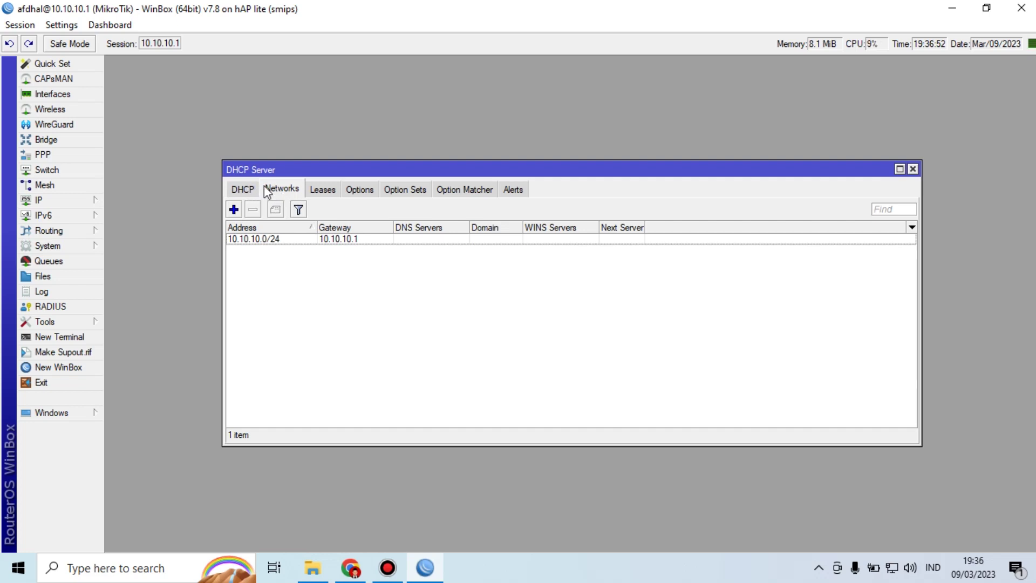
left_click(250, 190)
left_click(913, 169)
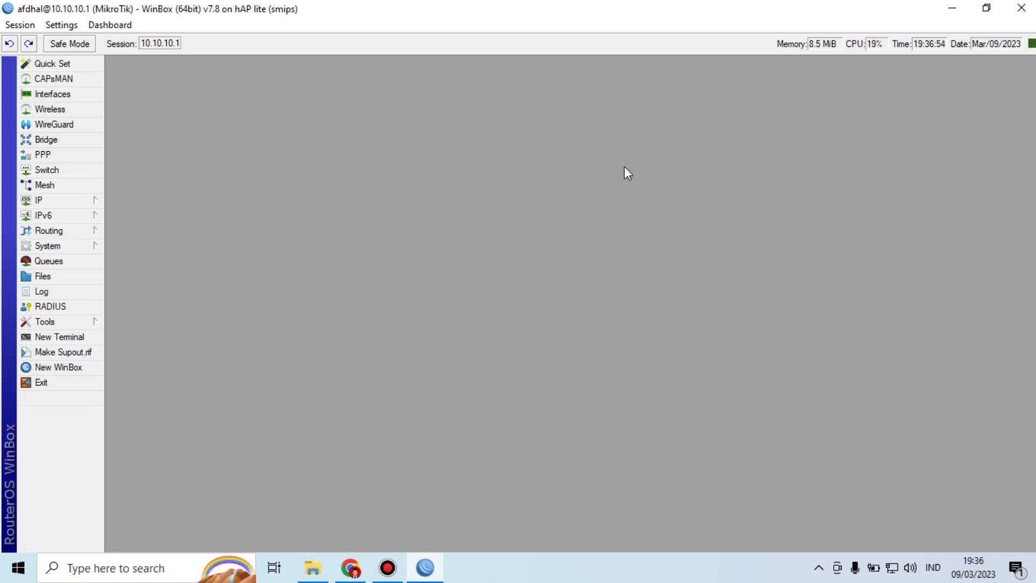
Start the Hotspot Setup wizard on interface ether2_Hotspot(AP)
left_click(37, 203)
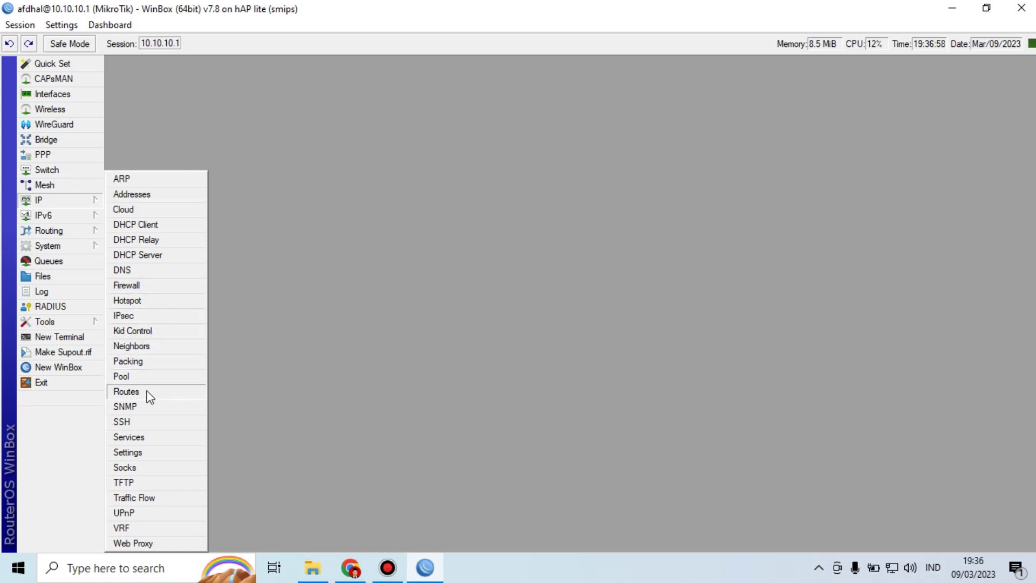
left_click(167, 306)
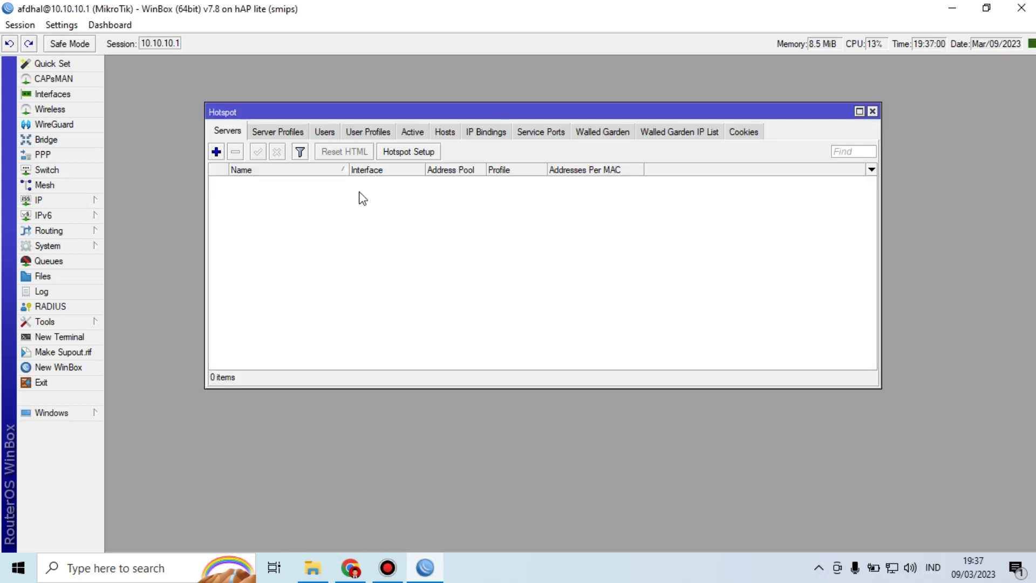
left_click(421, 155)
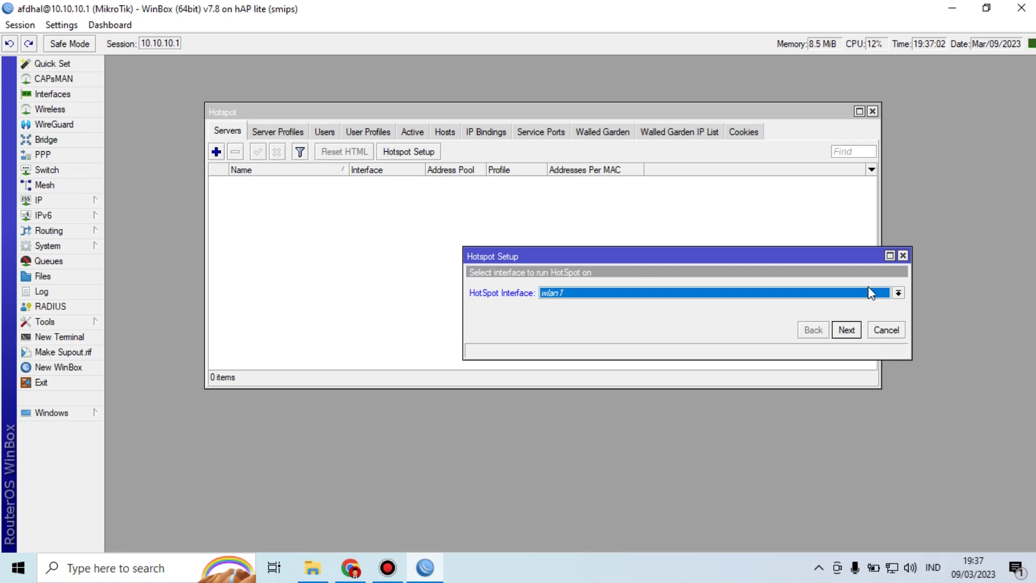
left_click(898, 293)
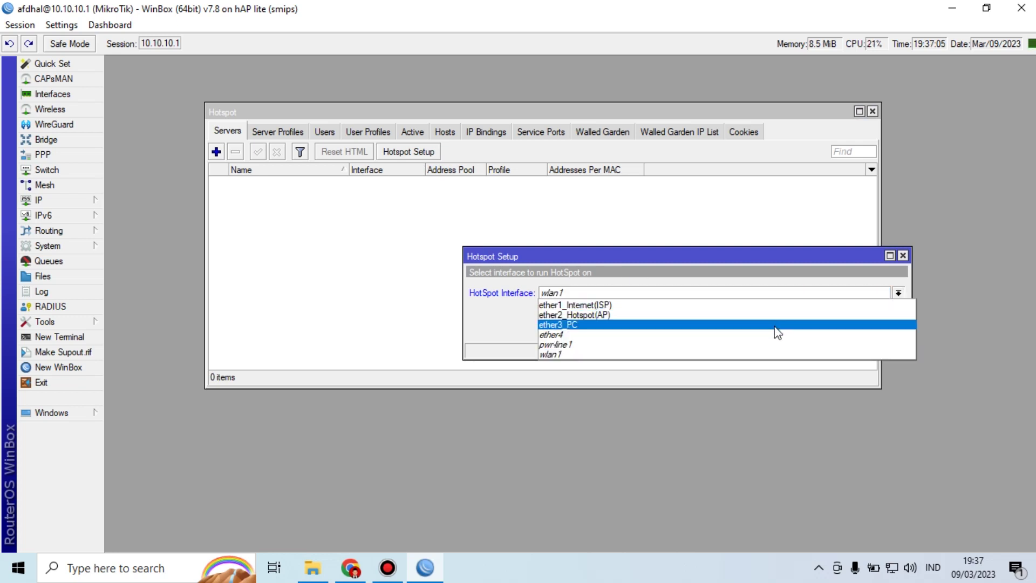
left_click(776, 316)
left_click(846, 330)
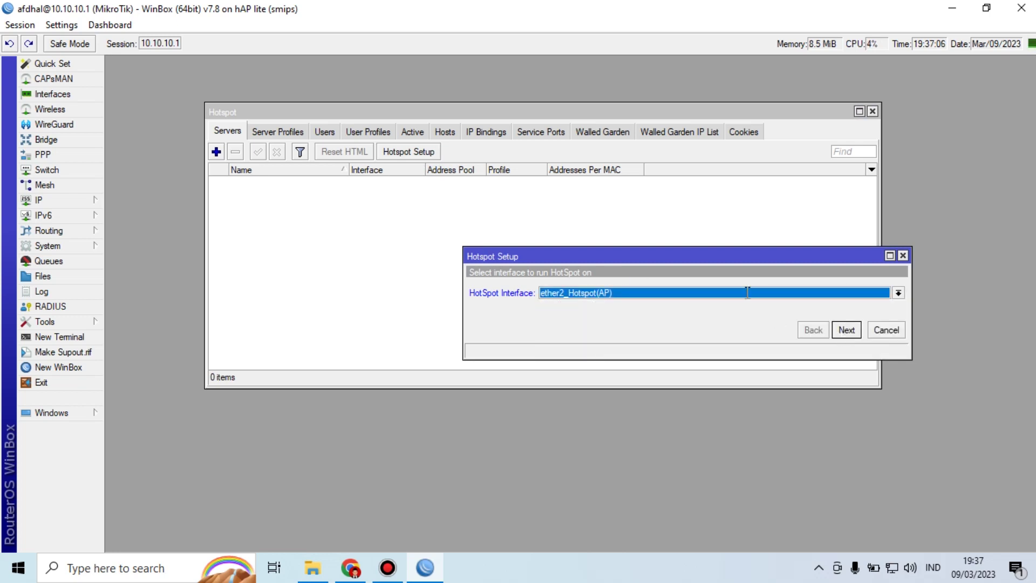
Accept address 192.168.22.1/24, pool 192.168.22.2-192.168.22.254, no certificate, SMTP 0.0.0.0 and default DNS
left_click(846, 330)
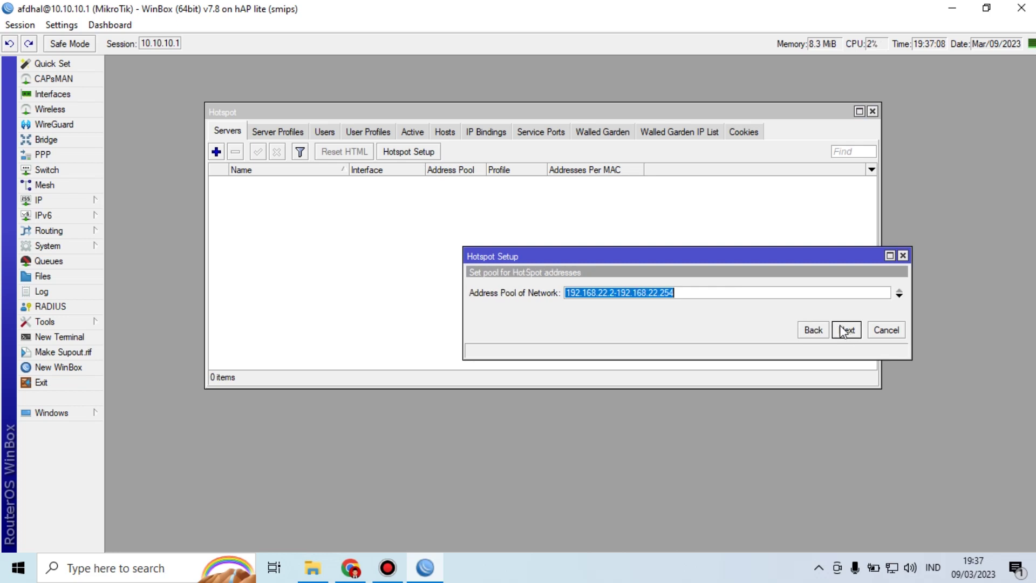
left_click(615, 292)
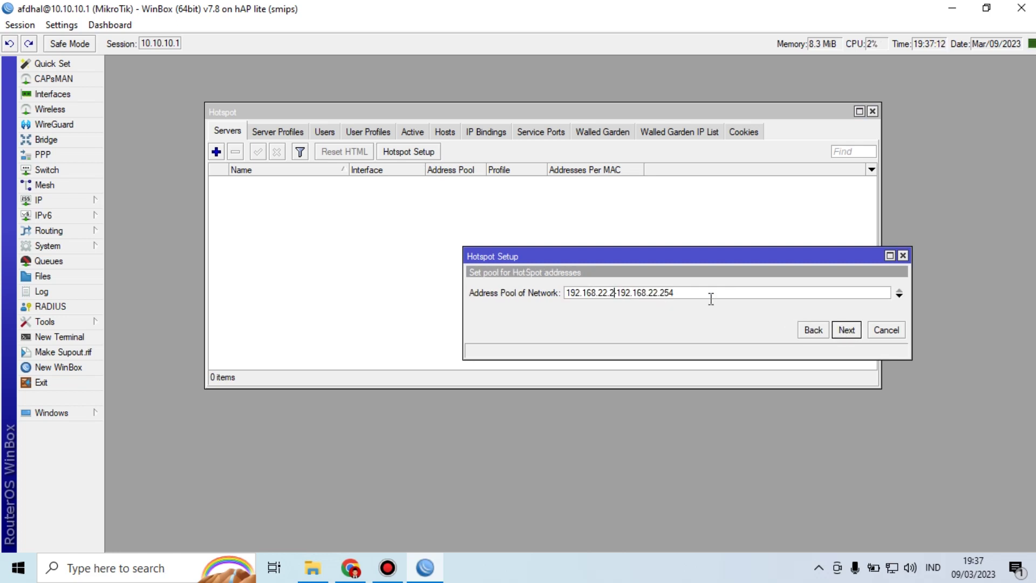
left_click(846, 329)
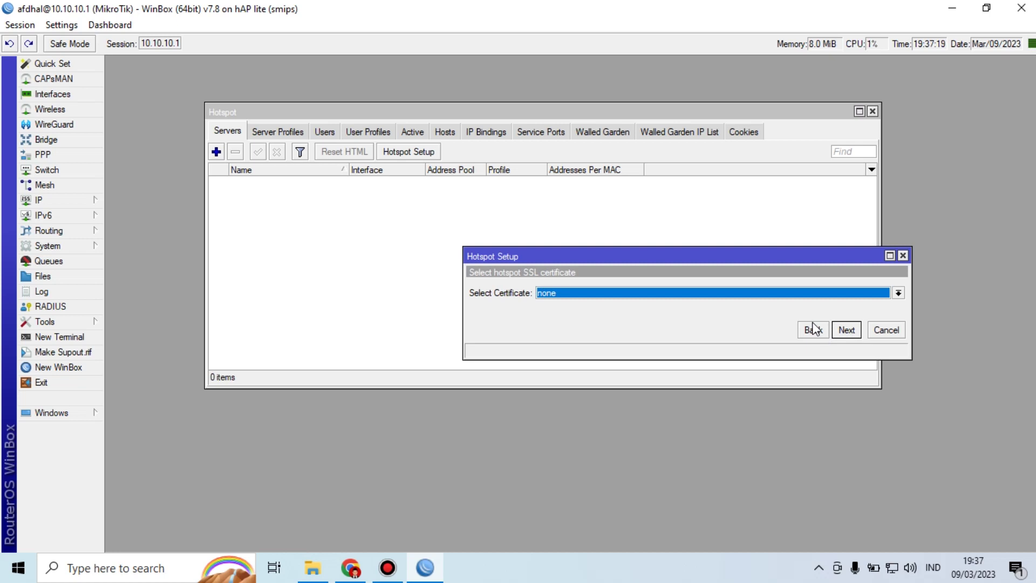
left_click(846, 329)
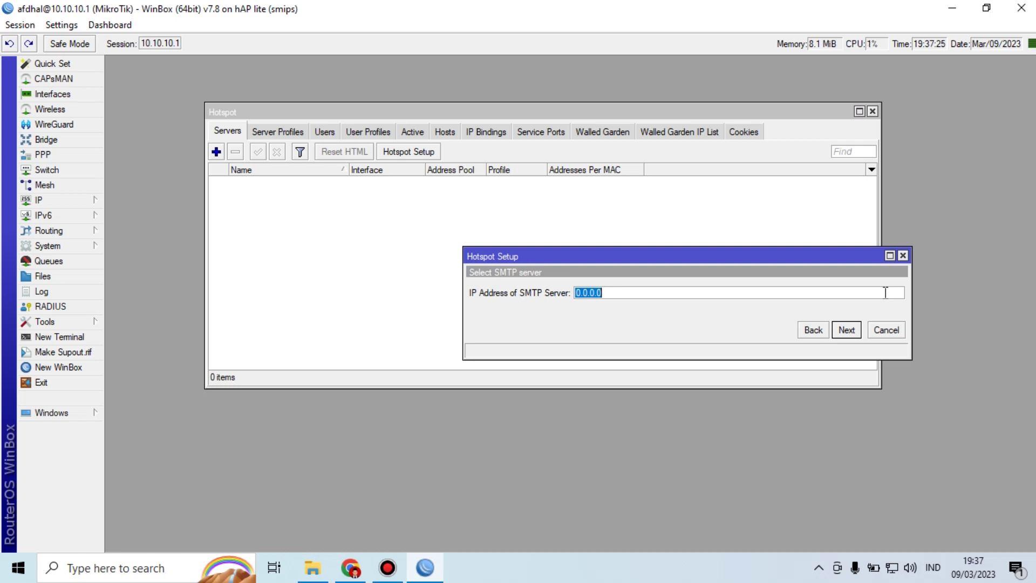
left_click(890, 294)
left_click(857, 332)
left_click(857, 331)
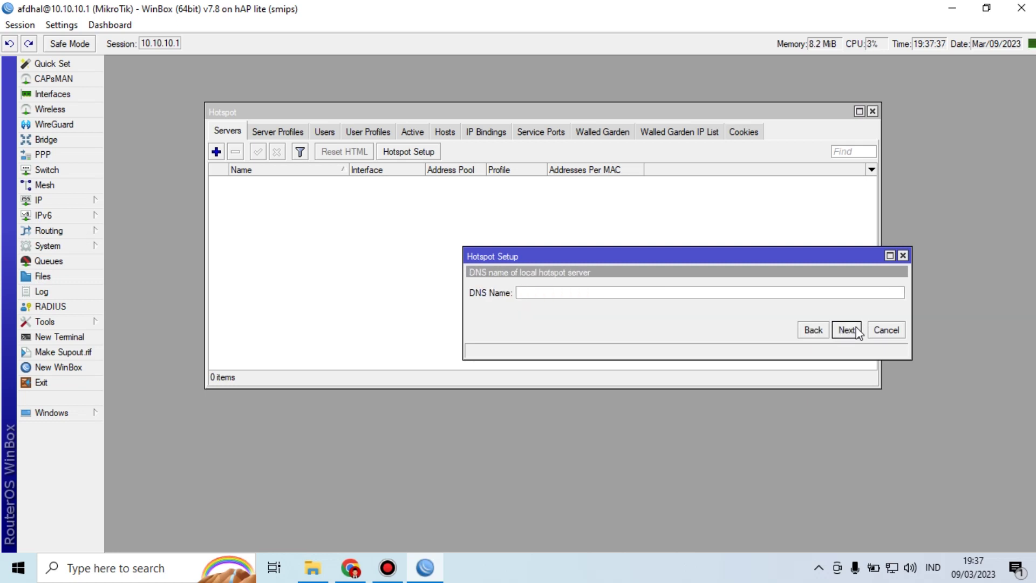
Enter the hotspot's local DNS name and continue
left_click(831, 297)
type("ad")
key("BackSpace")
type("fdhal.com")
left_click(845, 331)
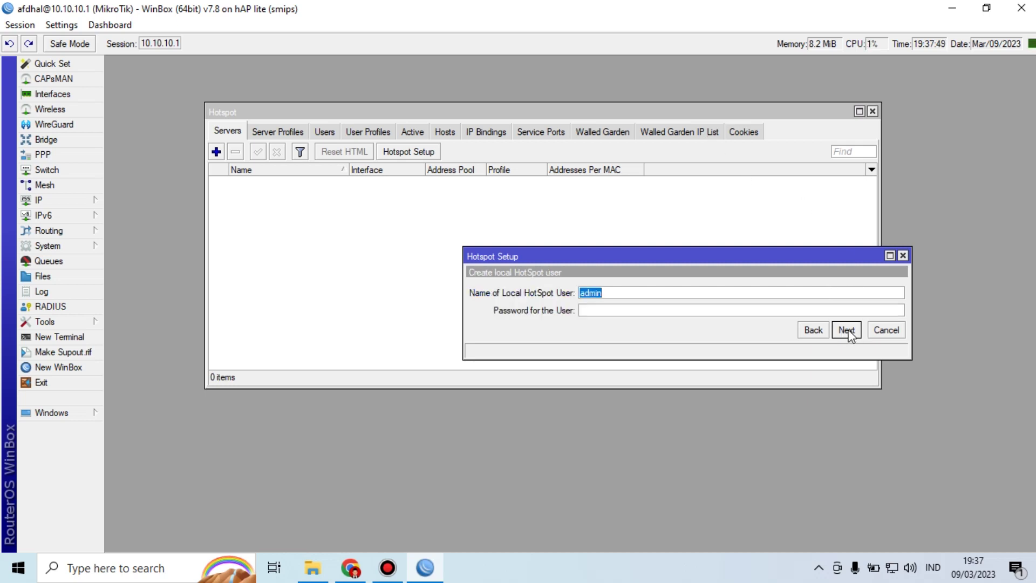
Give the local admin user a password and finish the hotspot setup
left_click(803, 310)
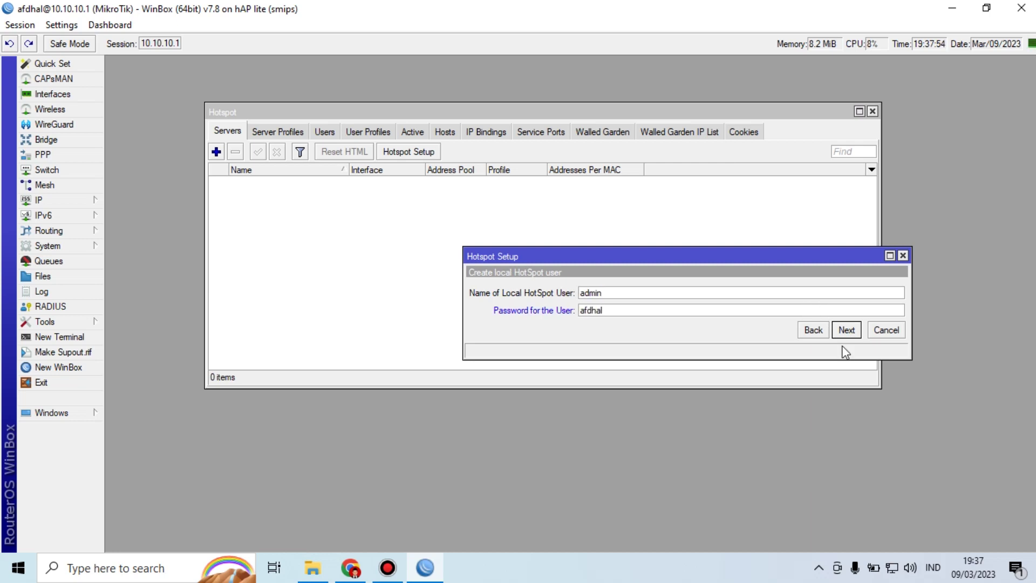
left_click(840, 333)
left_click(846, 331)
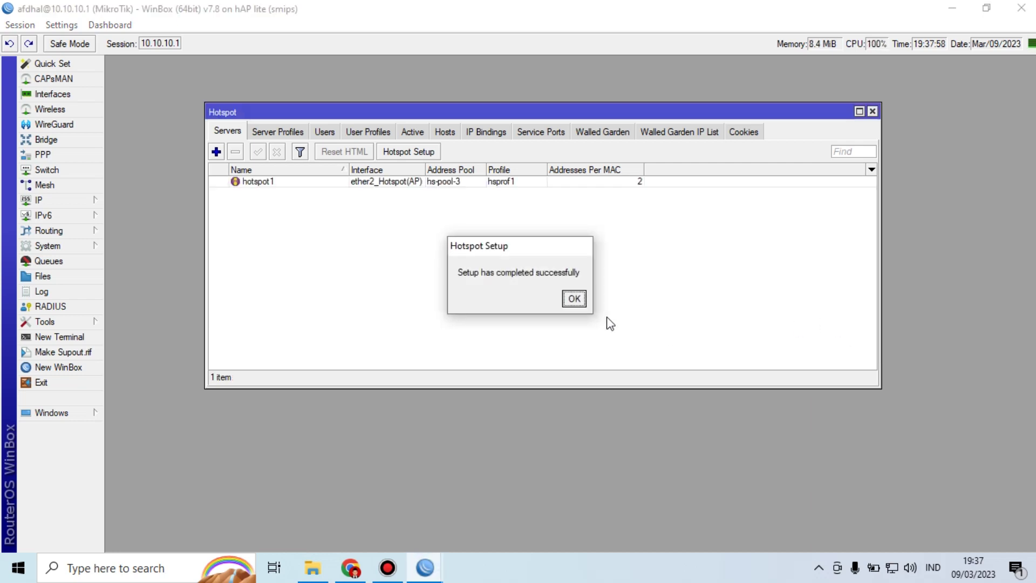
Dismiss the setup-complete message and minimize Chrome to get back to WinBox
left_click(574, 299)
key("alt+Tab")
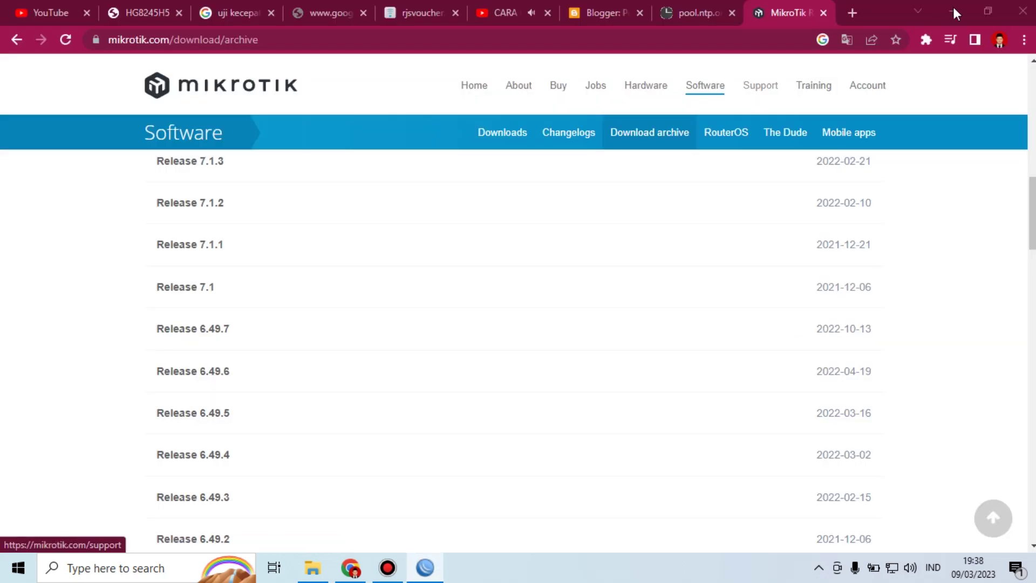
left_click(953, 9)
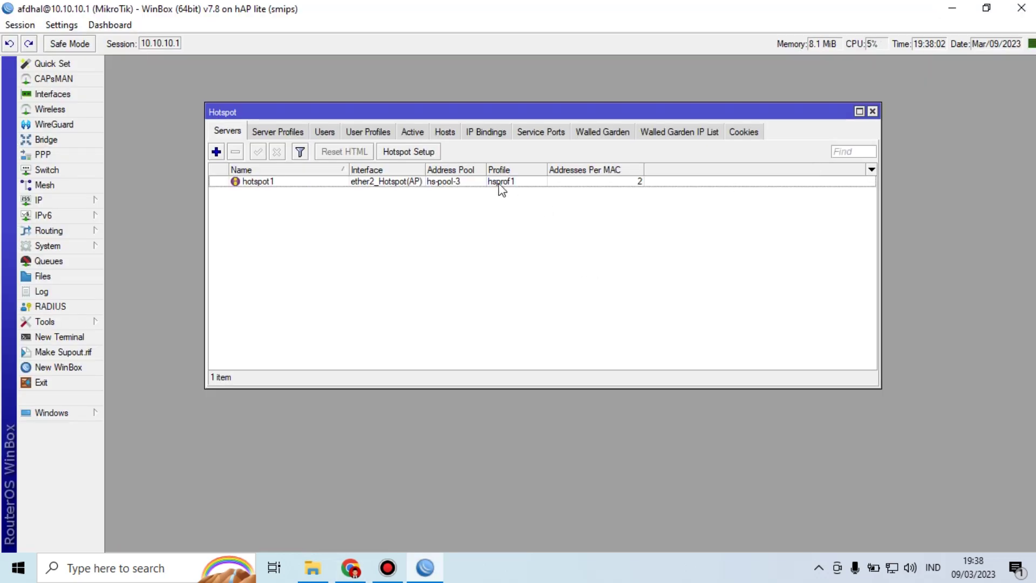
Review the Server Profiles, Users and User Profiles tabs, ending on the Servers list
left_click(273, 133)
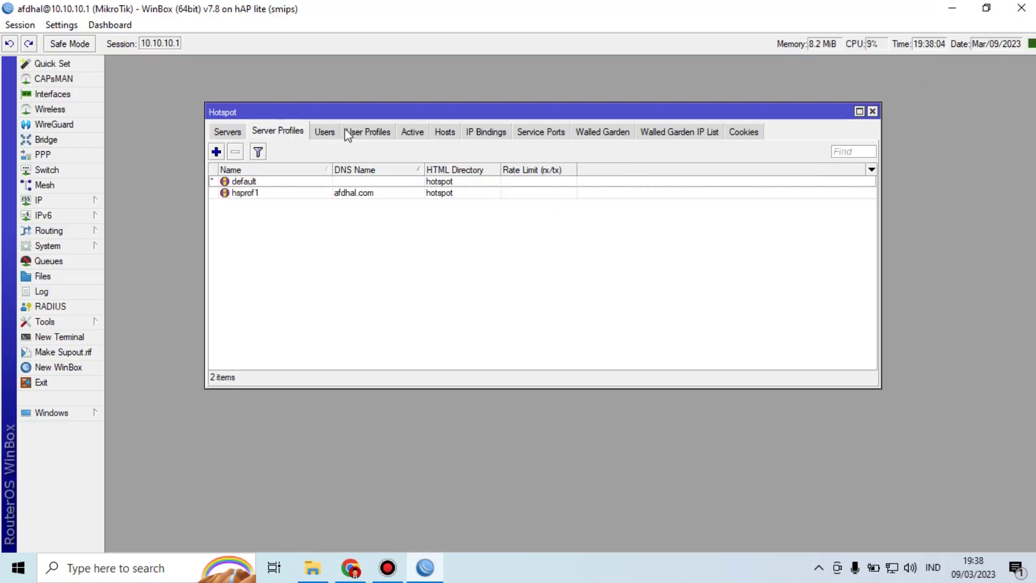
left_click(321, 134)
left_click(363, 133)
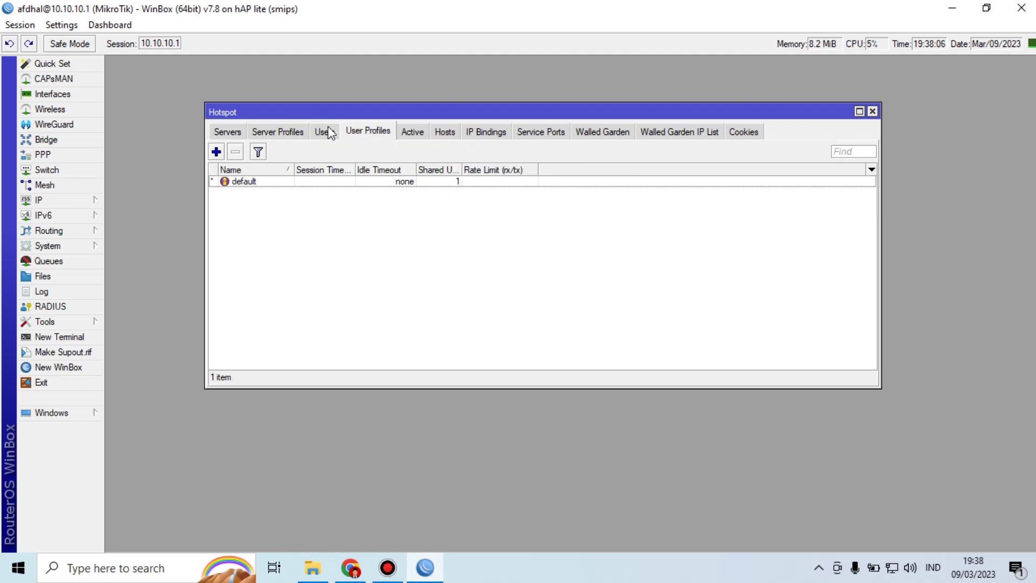
left_click(327, 132)
left_click(227, 132)
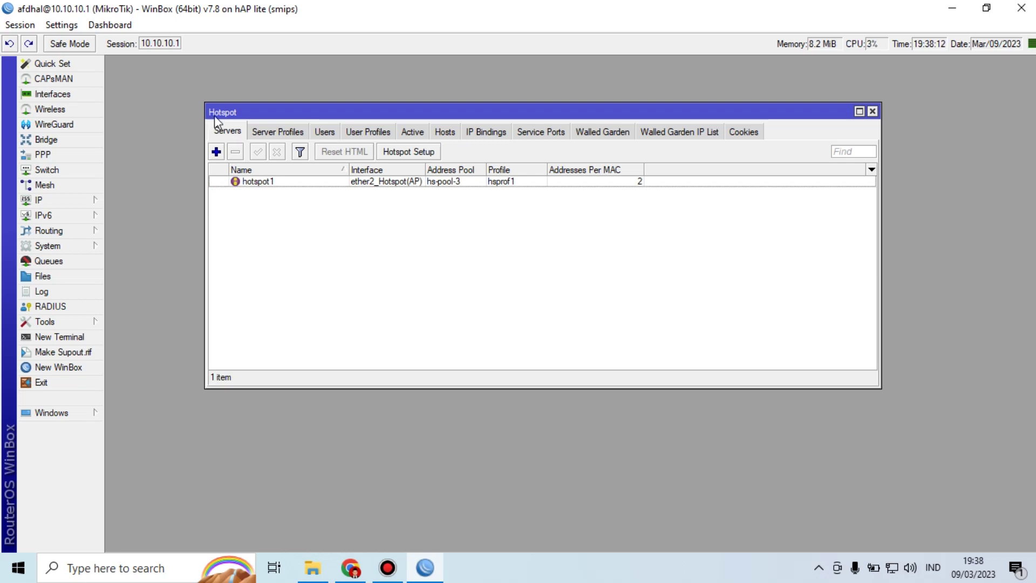
Inspect hotspot1's settings and interface choice, closing without changes
double_click(281, 183)
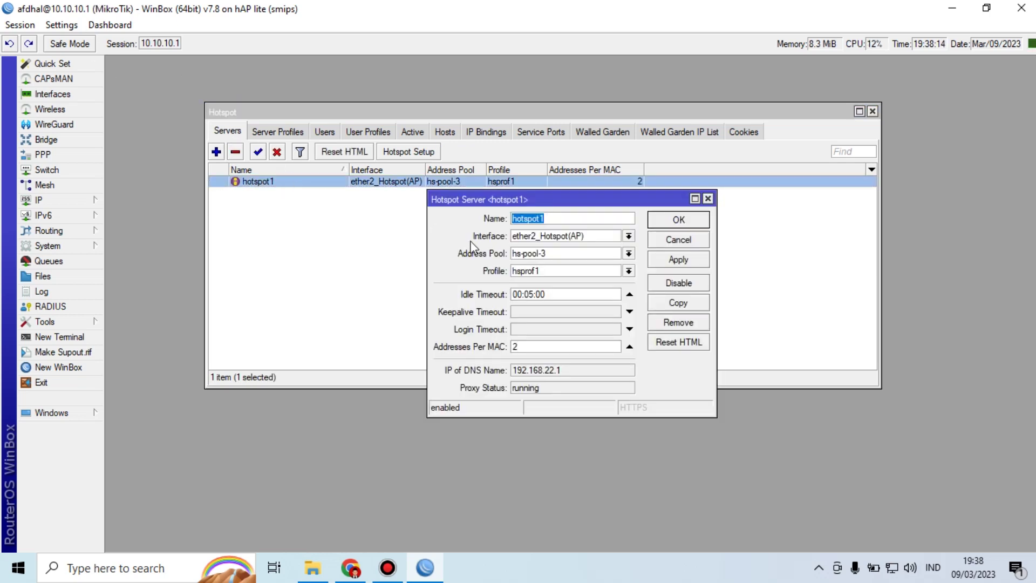
left_click(628, 236)
left_click(628, 237)
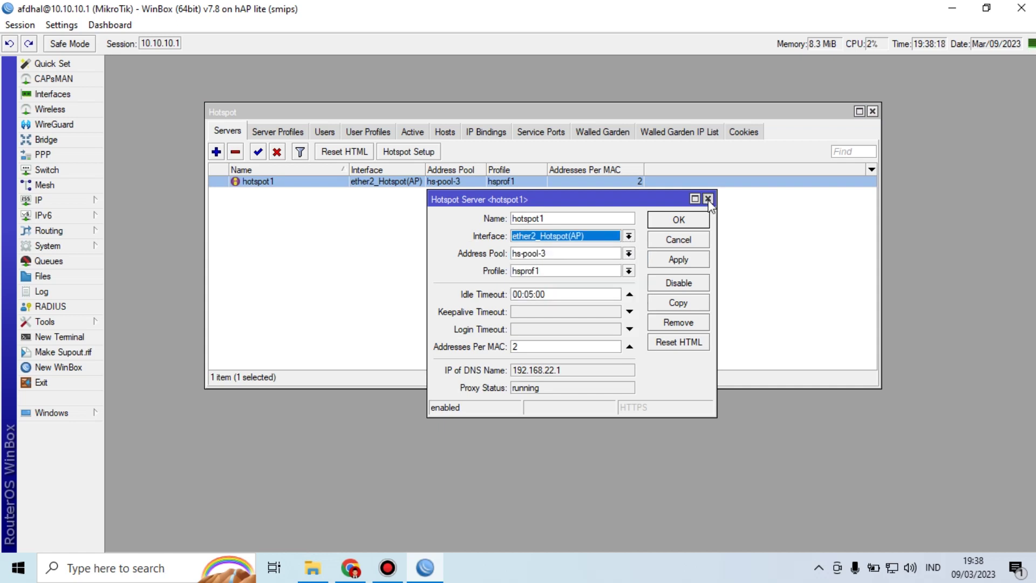
left_click(708, 198)
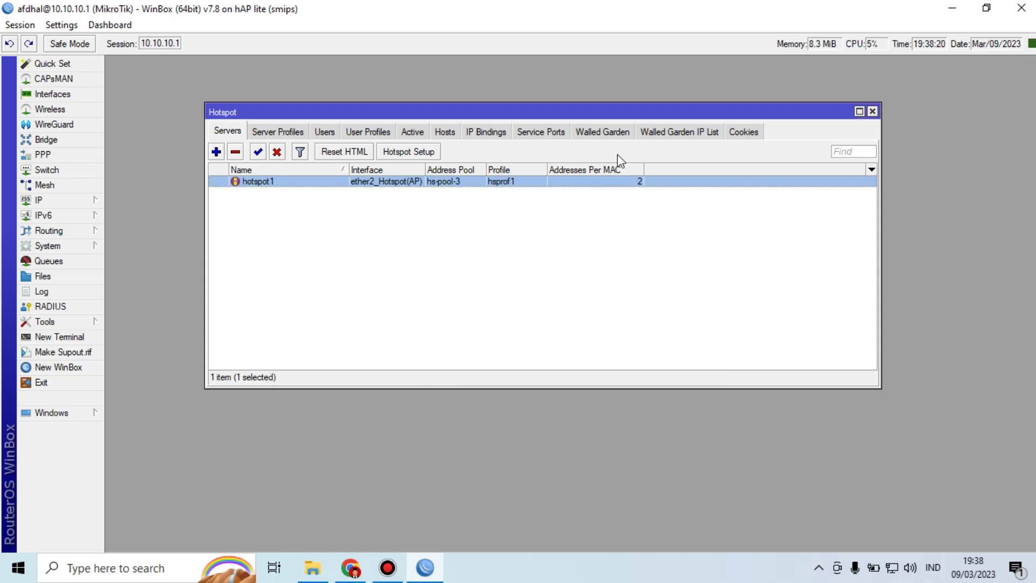
Change hotspot1's Addresses Per MAC from 2 to 1 and save
double_click(608, 182)
left_click(573, 346)
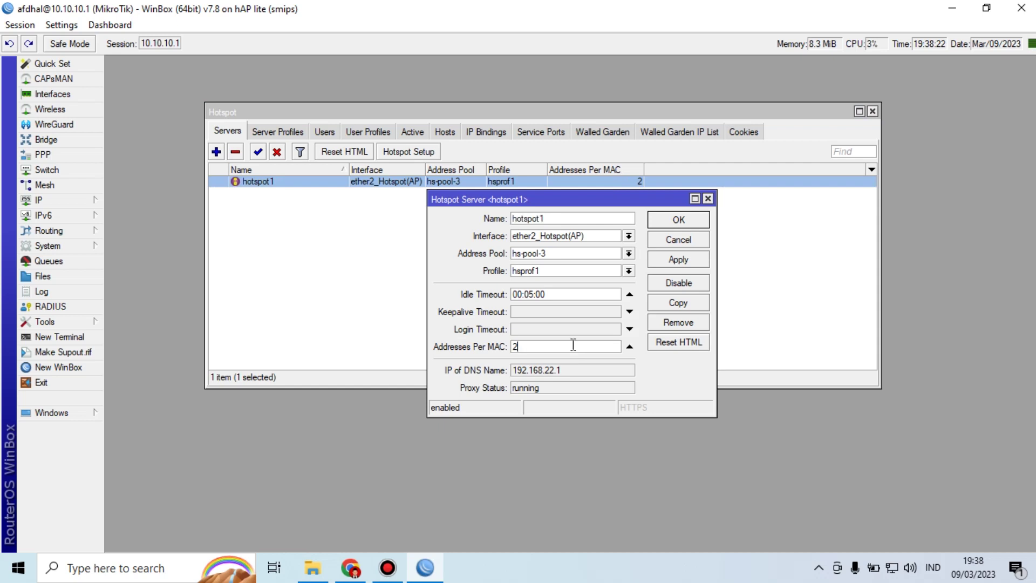
key("BackSpace")
type("1")
left_click(655, 230)
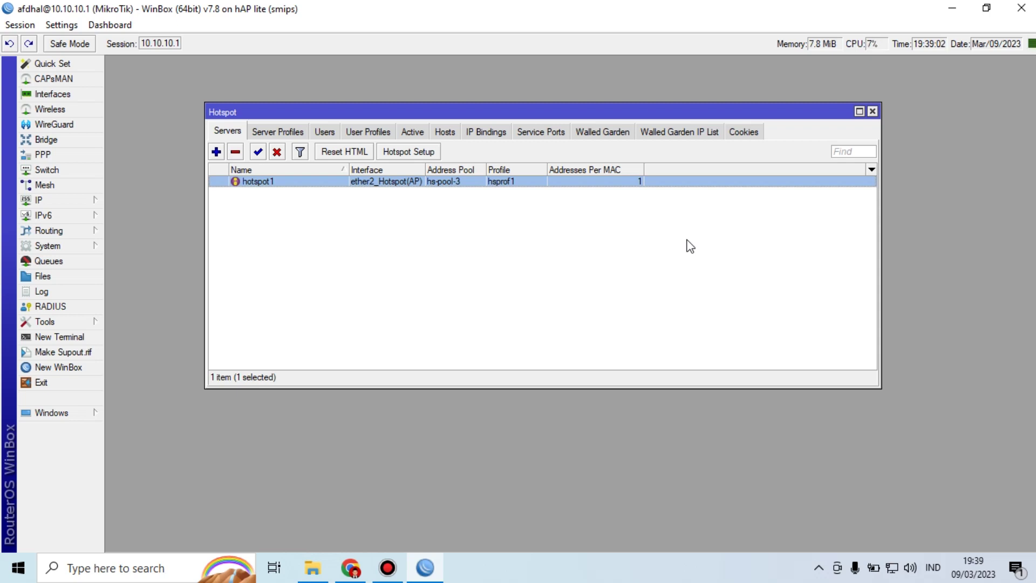
Open the admin hotspot user's details and turn off Hide Passwords
left_click(325, 132)
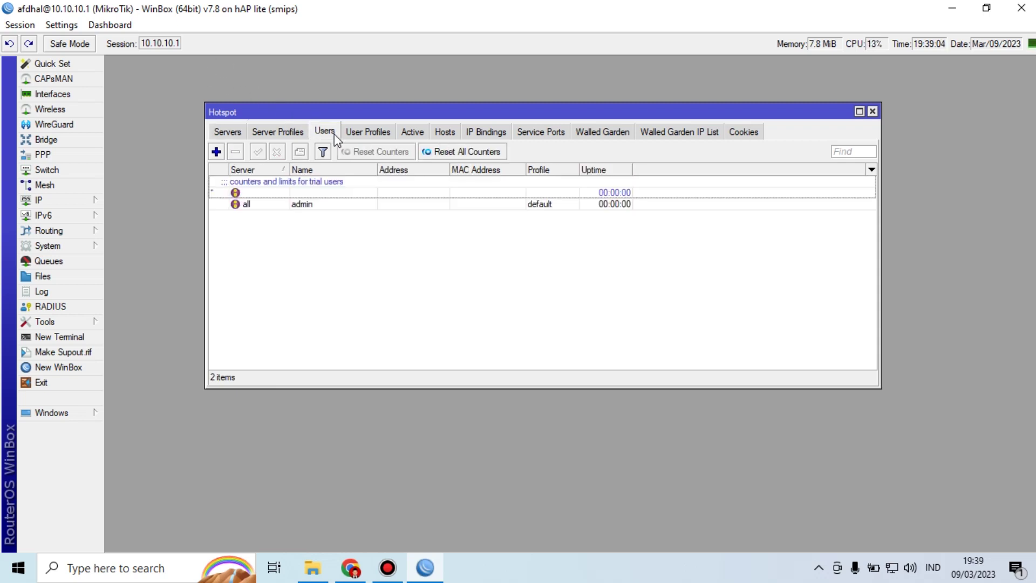
double_click(375, 202)
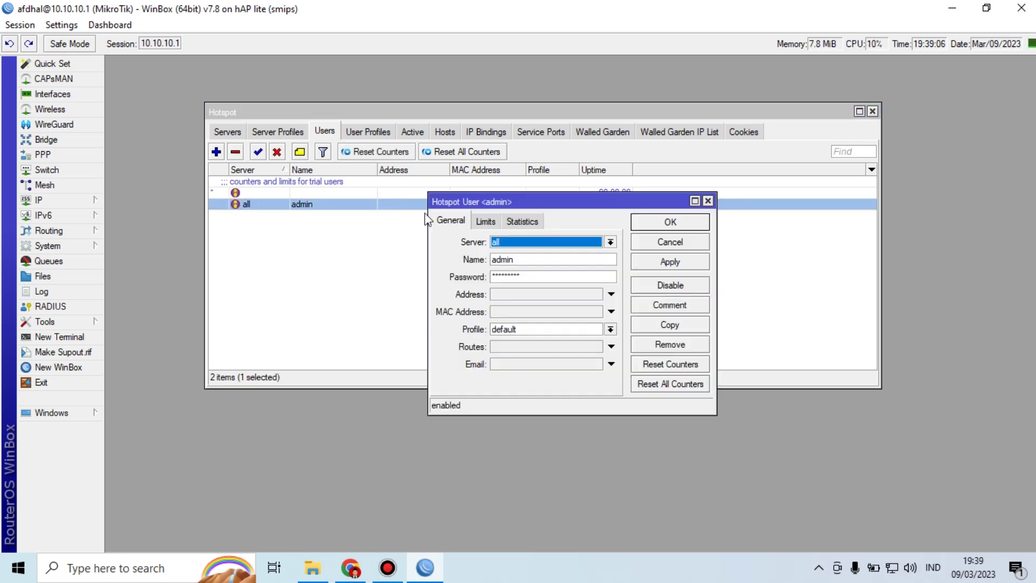
left_click(53, 27)
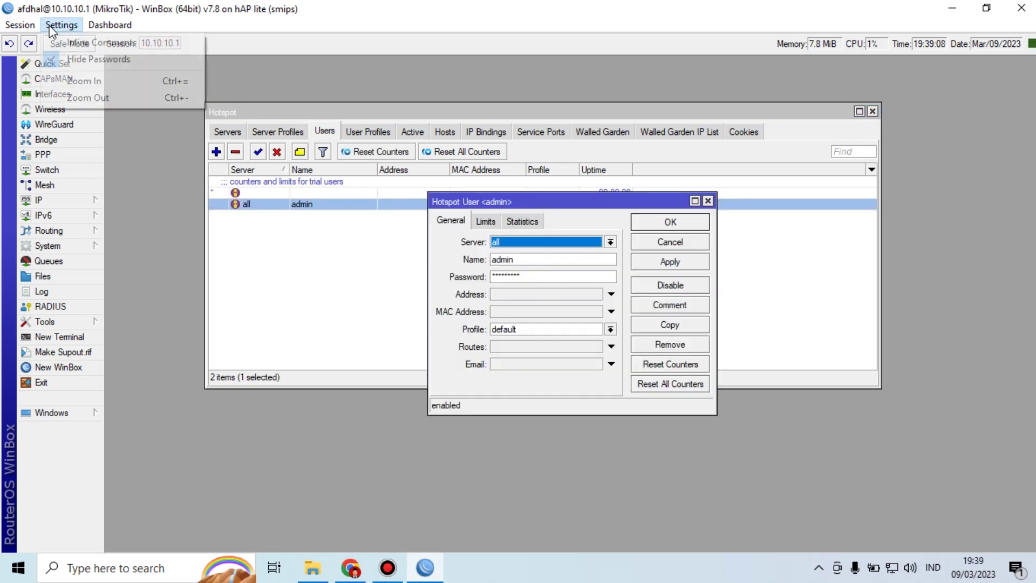
left_click(54, 57)
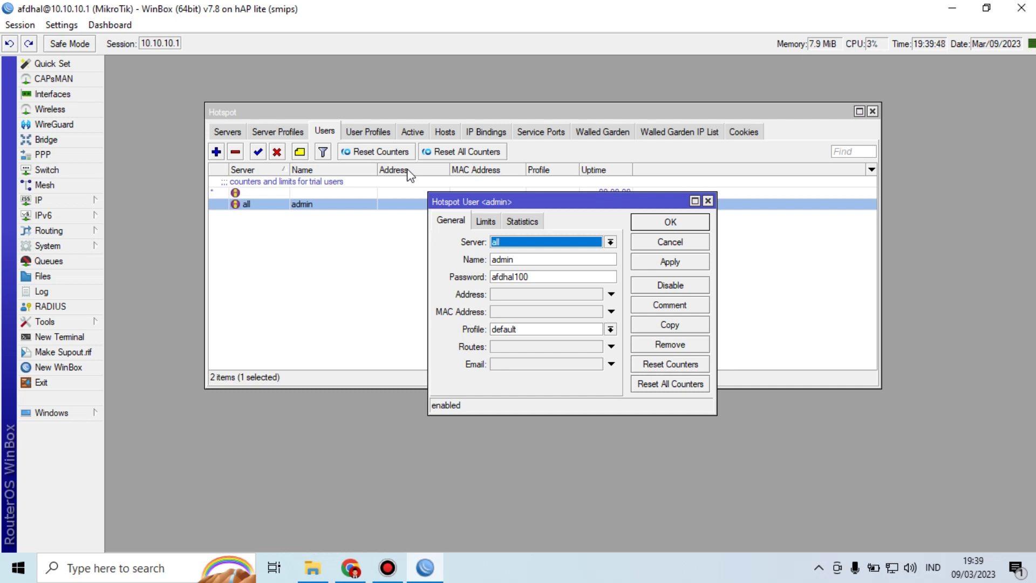
Bring the Hotspot window forward and show its Server Profiles list with default and hsprof1
left_click(468, 116)
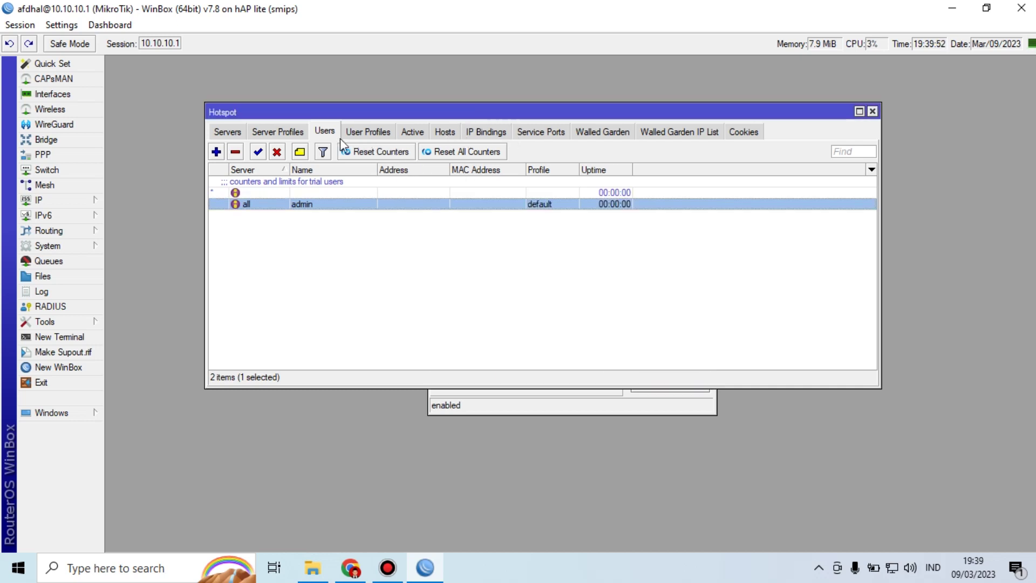
left_click(293, 134)
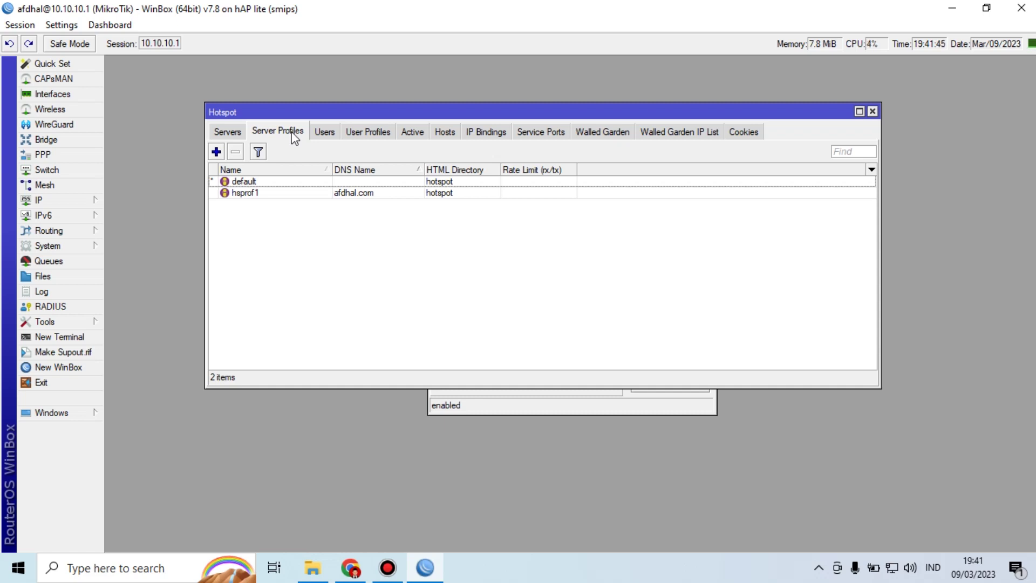
Switch the Hotspot window to the Users list showing admin
left_click(325, 132)
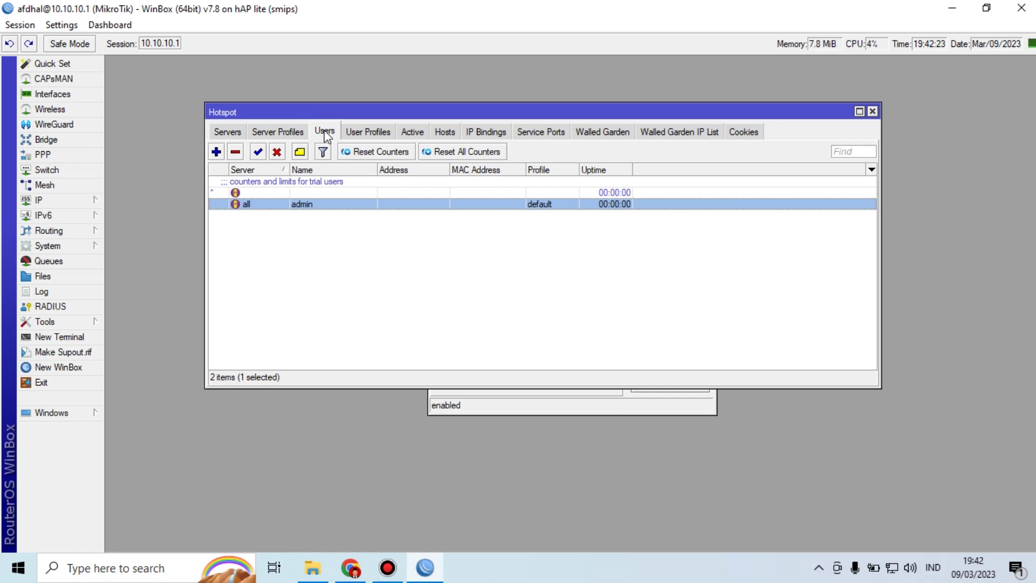
Show the Hotspot Active list with admin on hotspot1 from 192.168.22.254
left_click(359, 132)
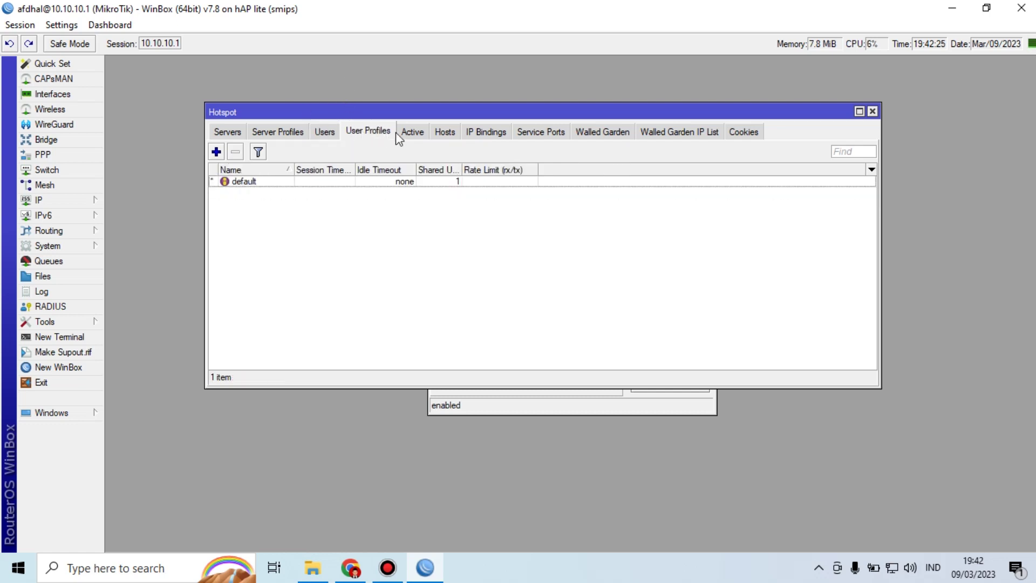
left_click(415, 133)
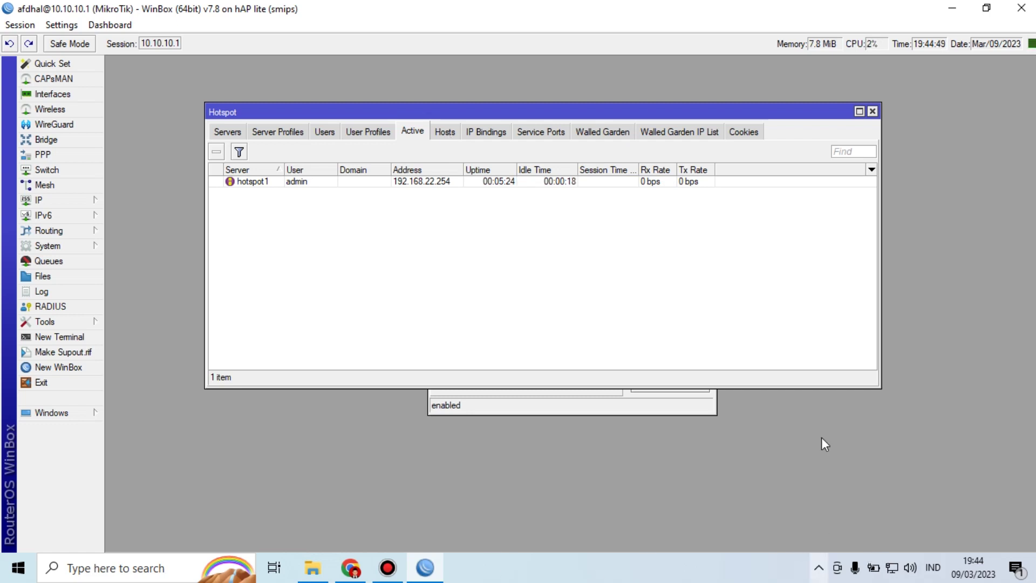
Close the Hotspot window, minimise WinBox, and connect the laptop to RJS Wifi Voucher
left_click(873, 111)
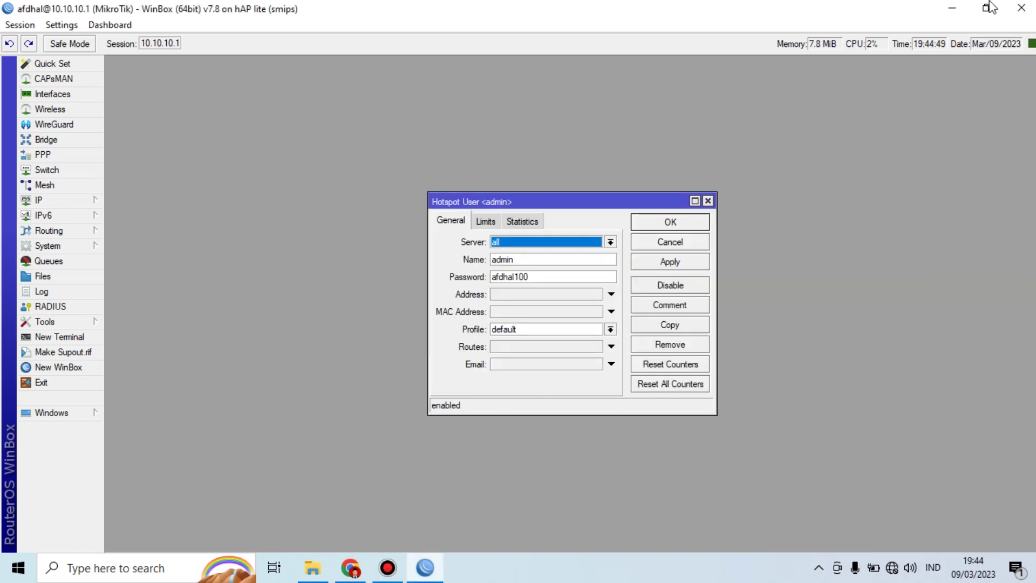
left_click(952, 8)
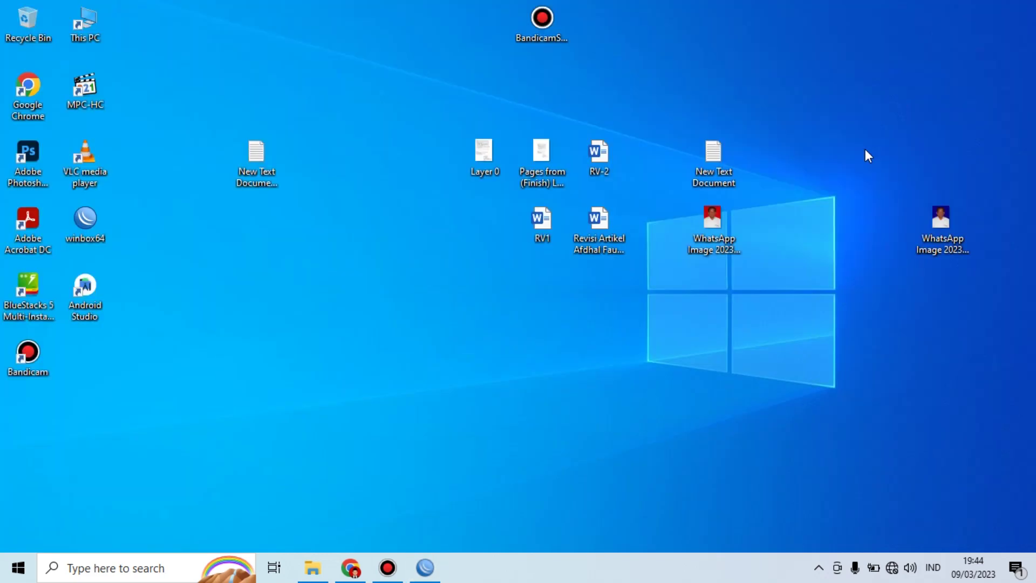
left_click(892, 567)
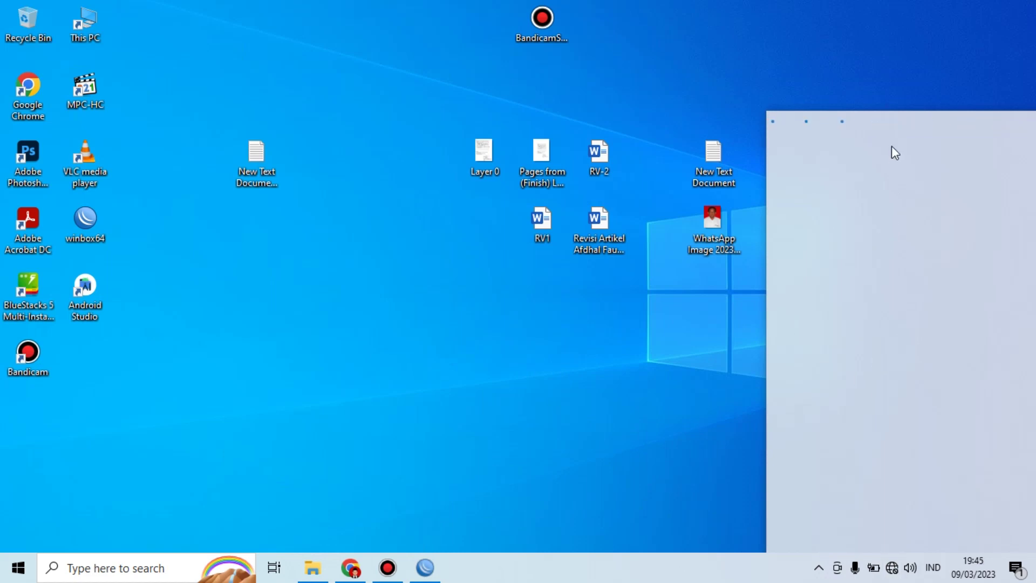
left_click(857, 182)
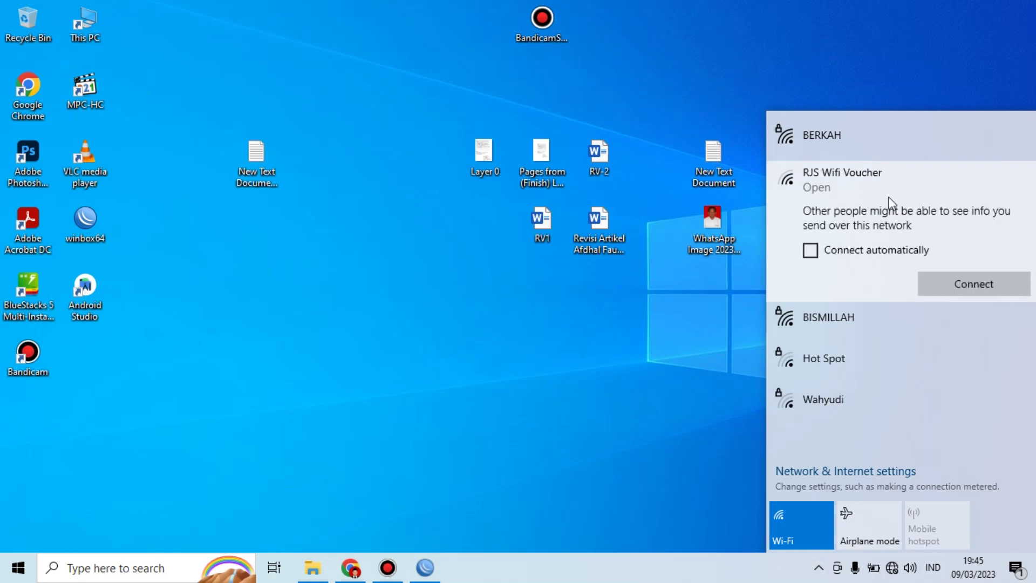
left_click(957, 281)
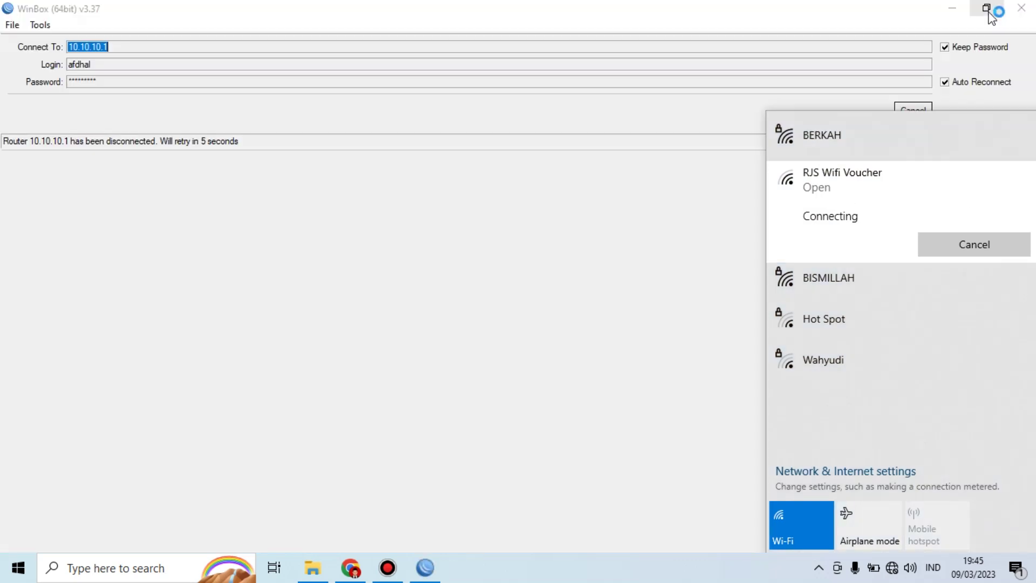
Dismiss the Wi-Fi list and close the WinBox, Chrome and WinBox login windows
left_click(989, 11)
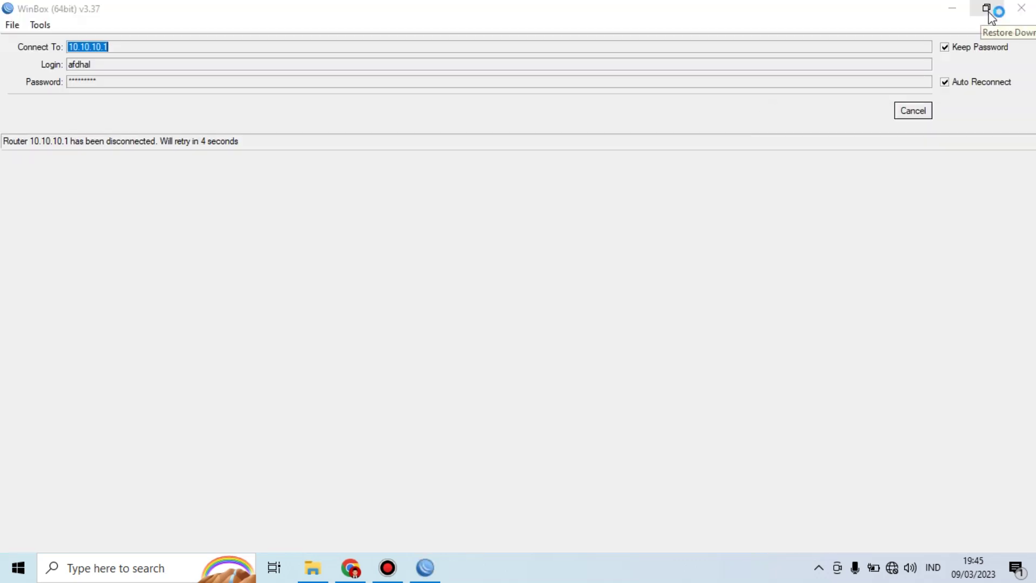
left_click(1029, 7)
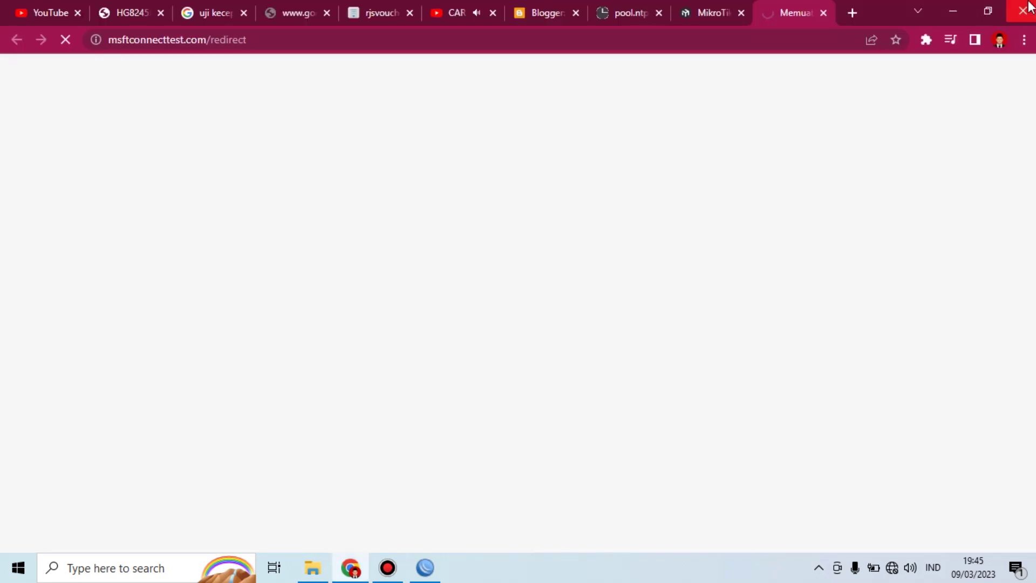
left_click(1029, 7)
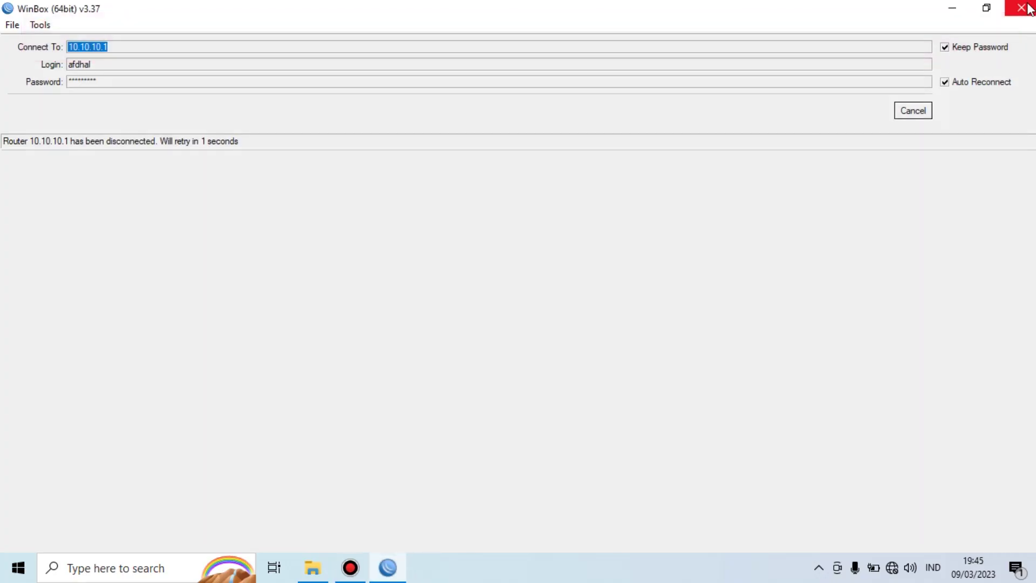
left_click(1029, 6)
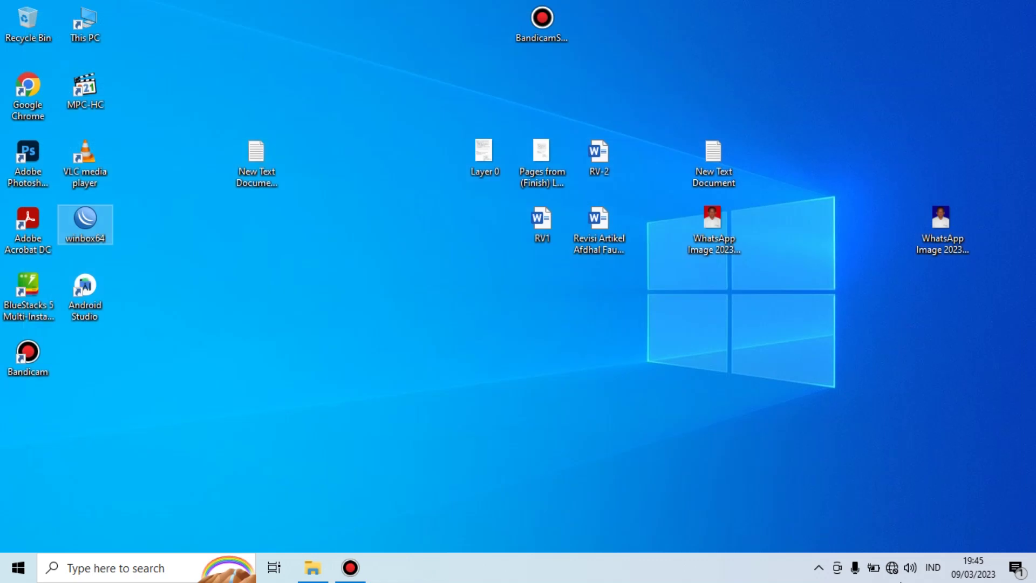
Disconnect and reconnect the RJS Wifi Voucher network twice
left_click(892, 568)
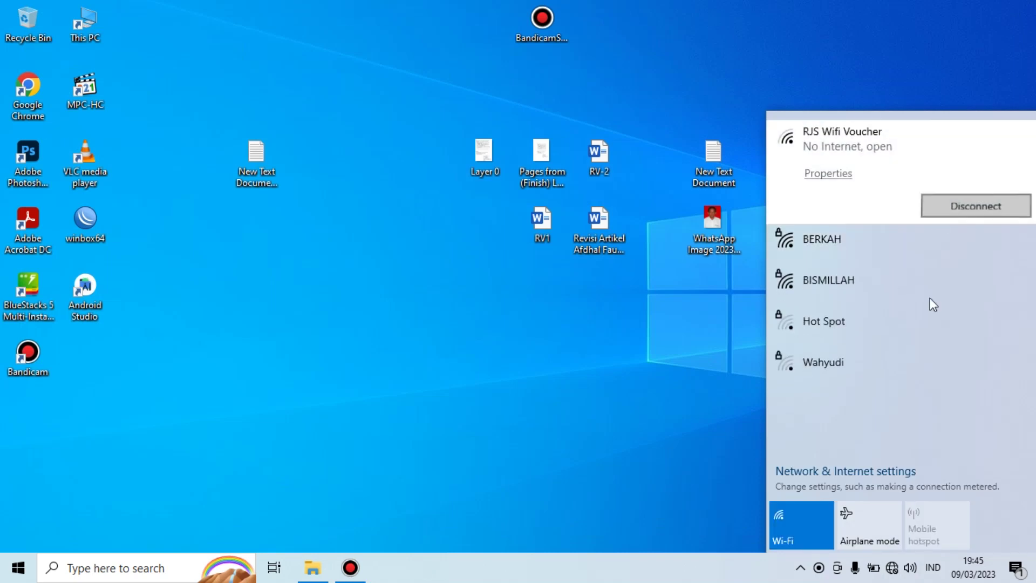
left_click(912, 212)
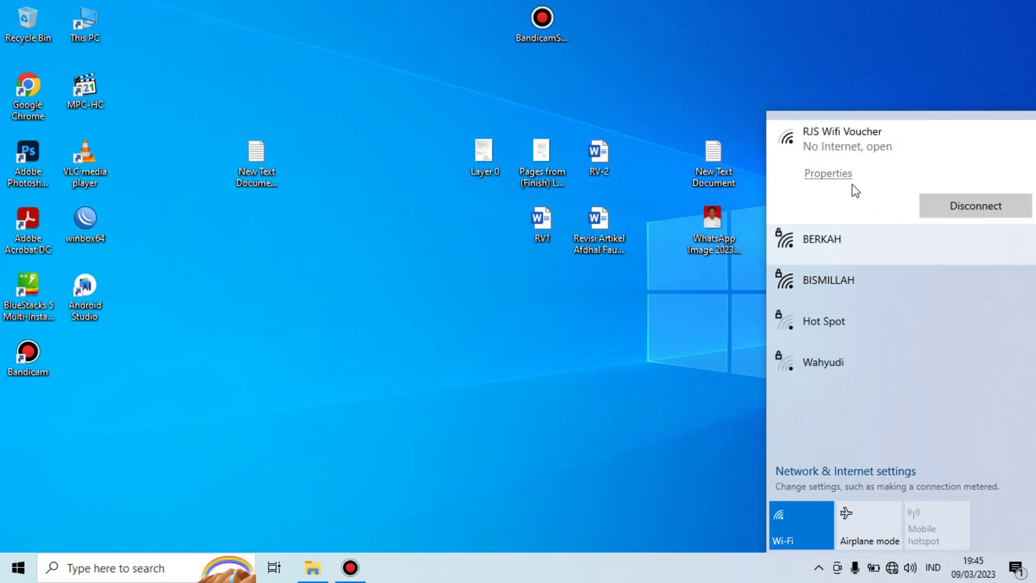
left_click(939, 238)
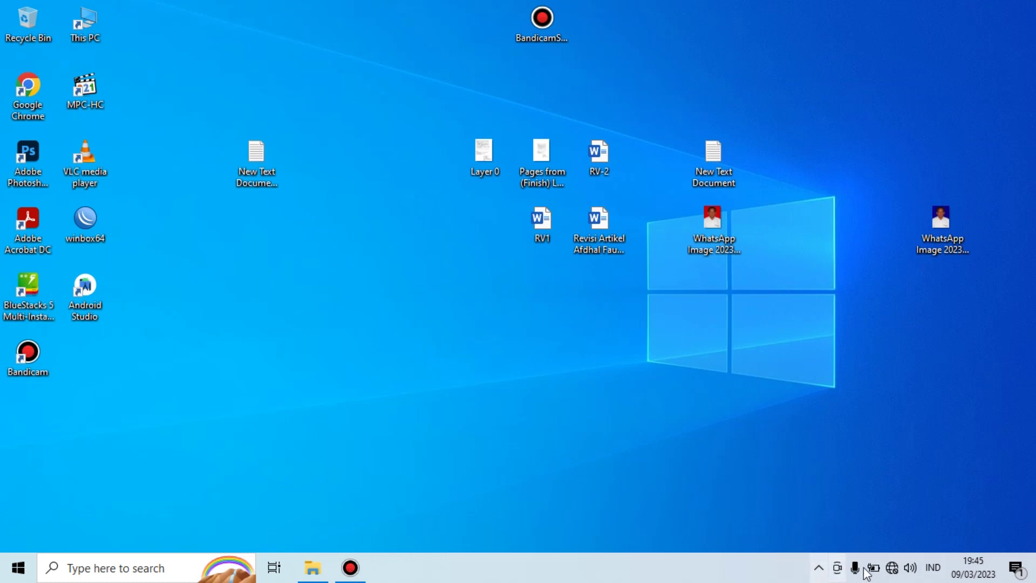
left_click(891, 569)
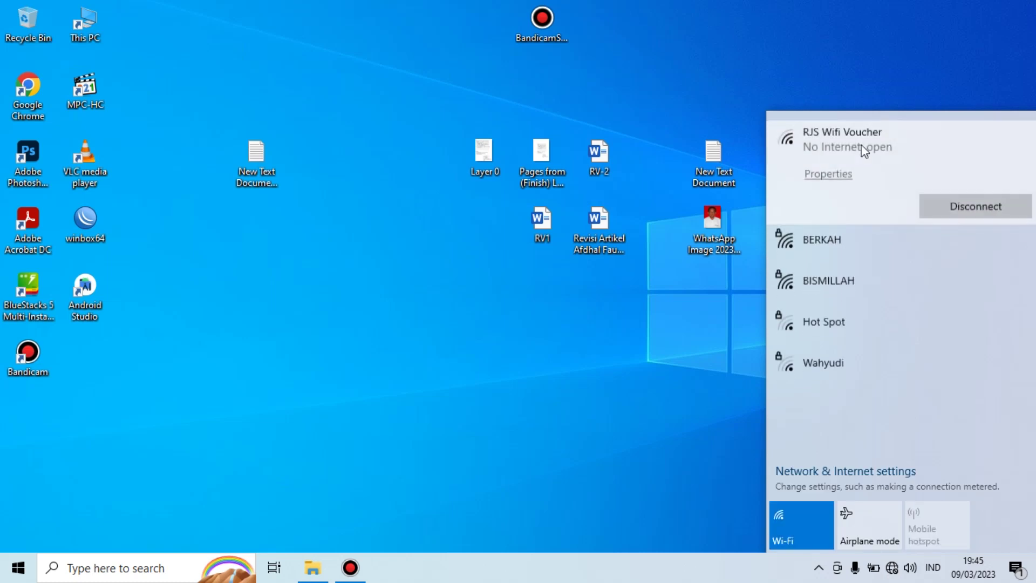
left_click(950, 207)
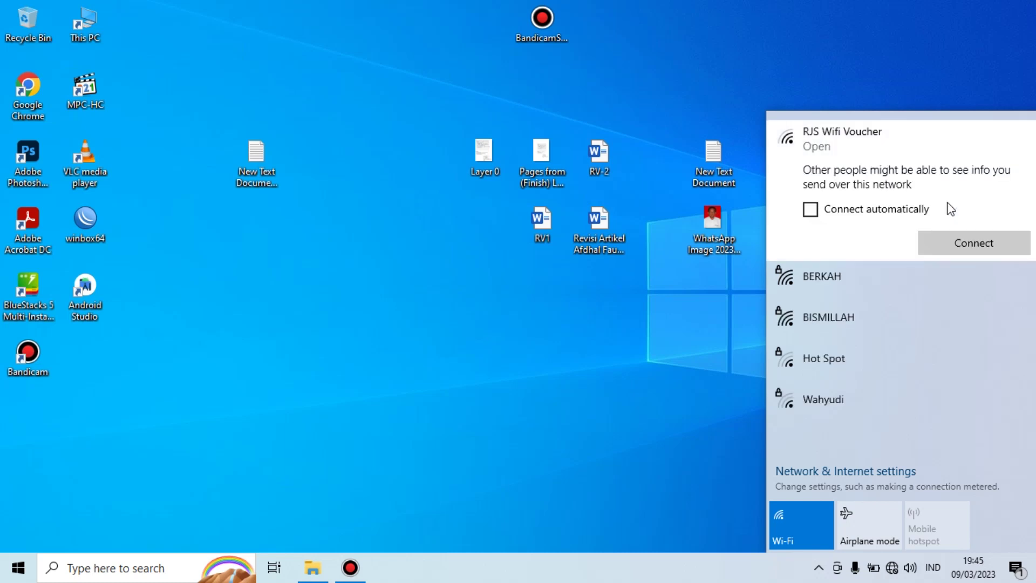
left_click(930, 240)
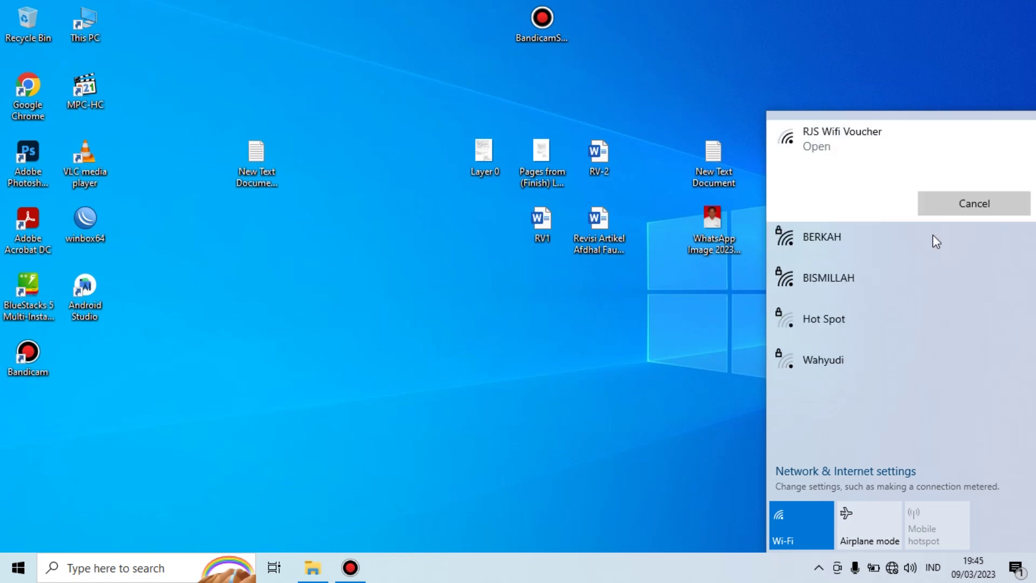
left_click(610, 375)
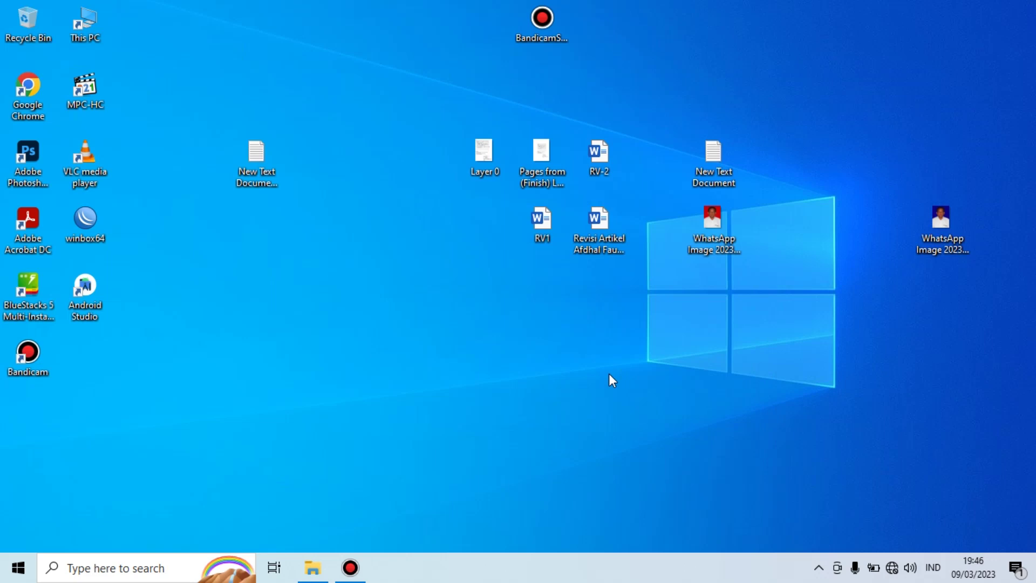
Refresh the desktop and reopen the network list to check connection status
right_click(608, 353)
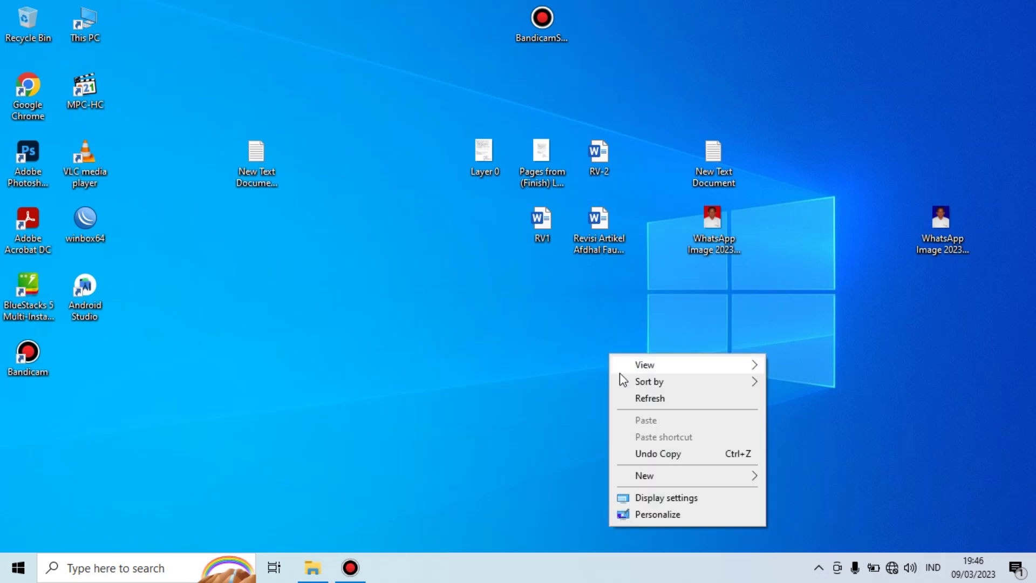
left_click(637, 398)
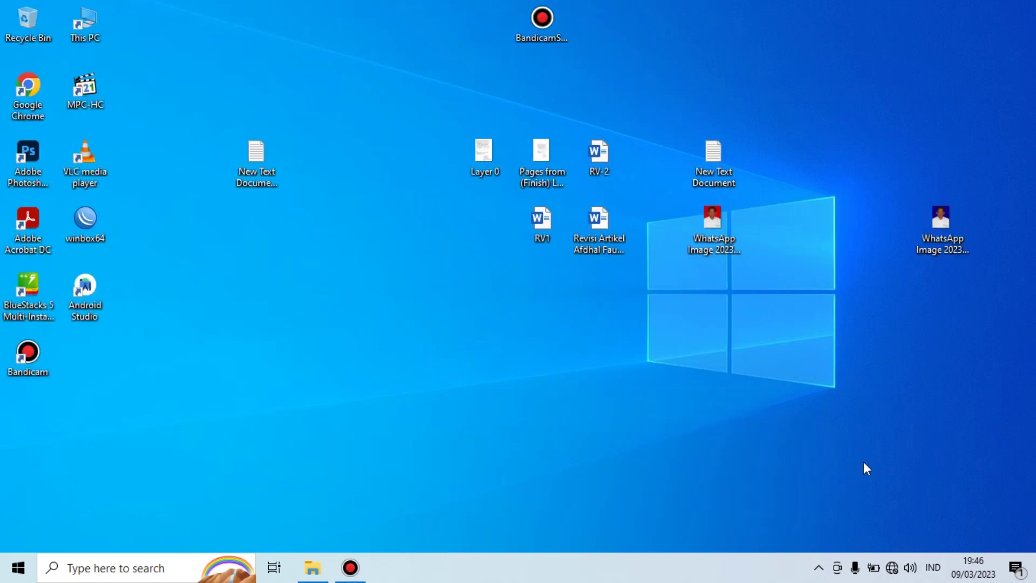
left_click(894, 571)
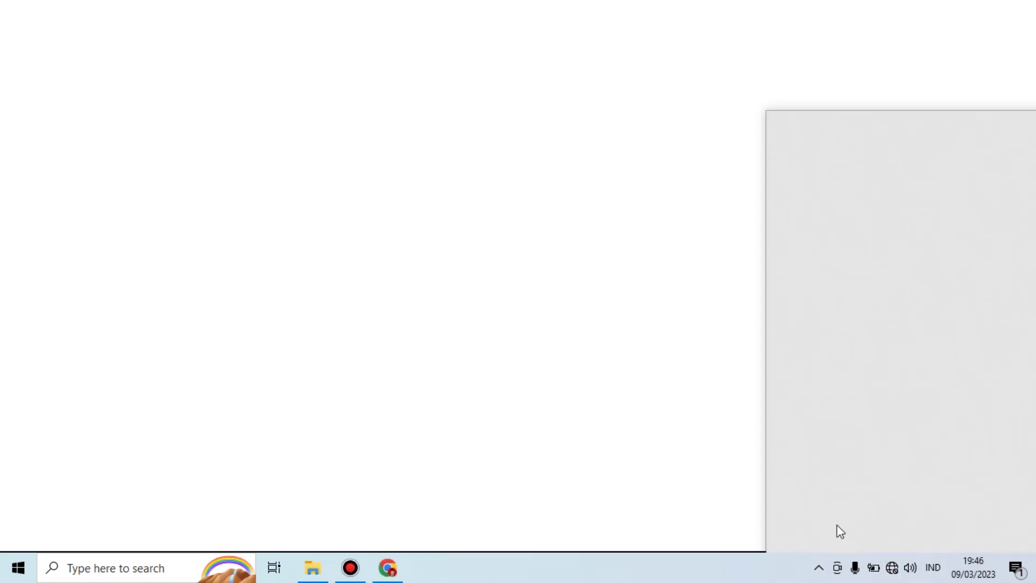
Close the network panel and reopen the closed Chrome windows, including the mikrotik.com page
left_click(681, 562)
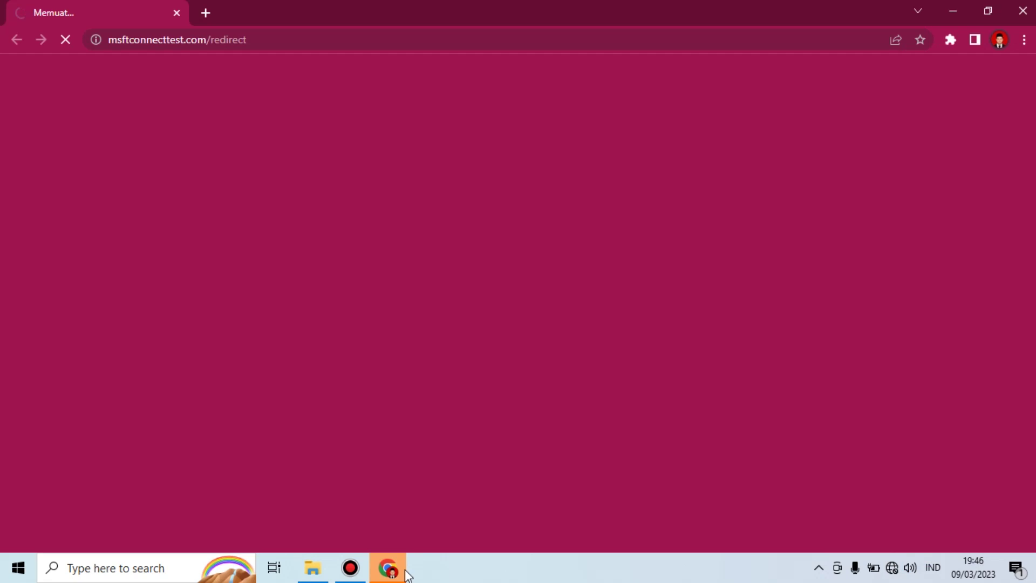
mouse_move(405, 572)
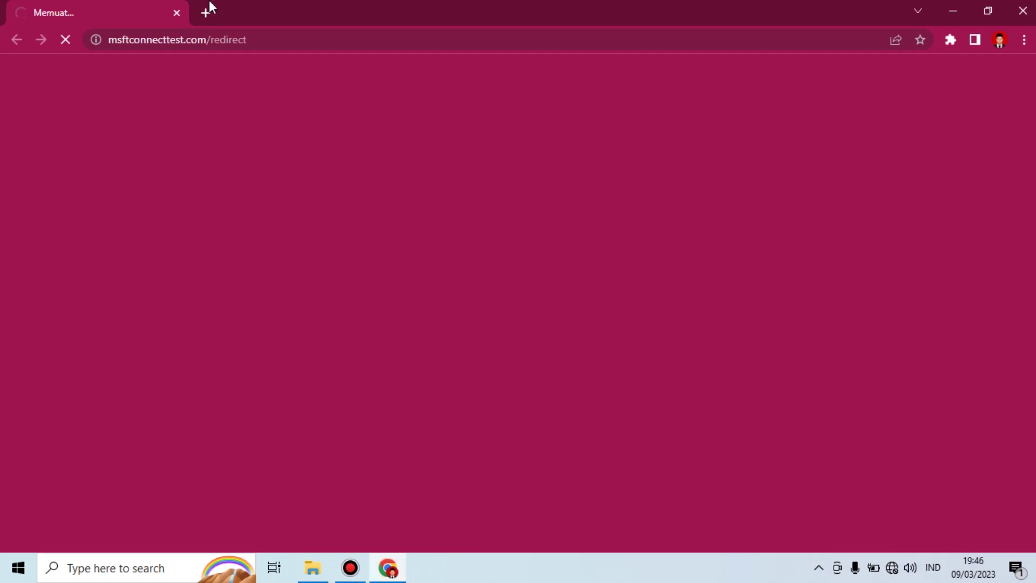
right_click(310, 4)
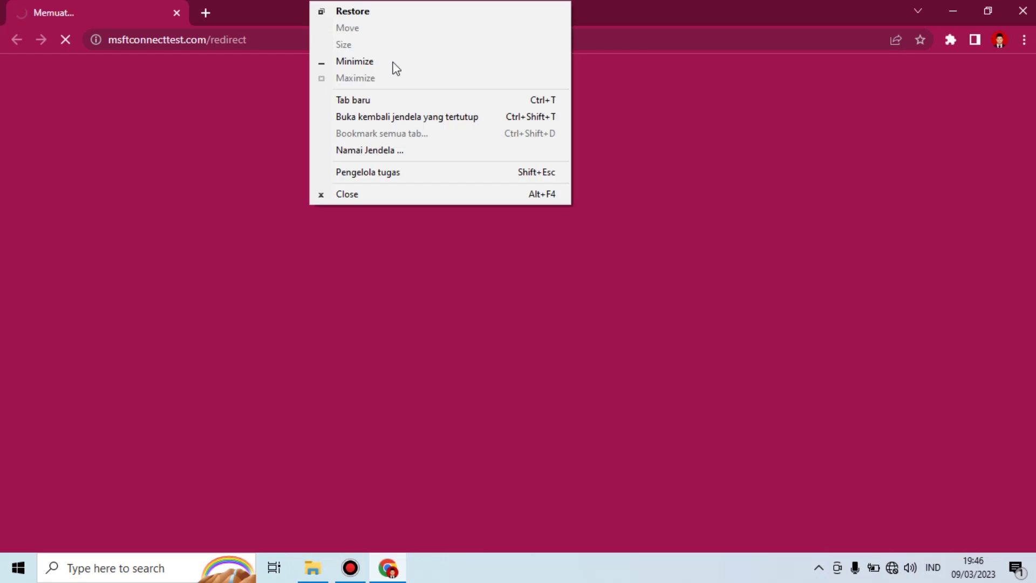
left_click(425, 115)
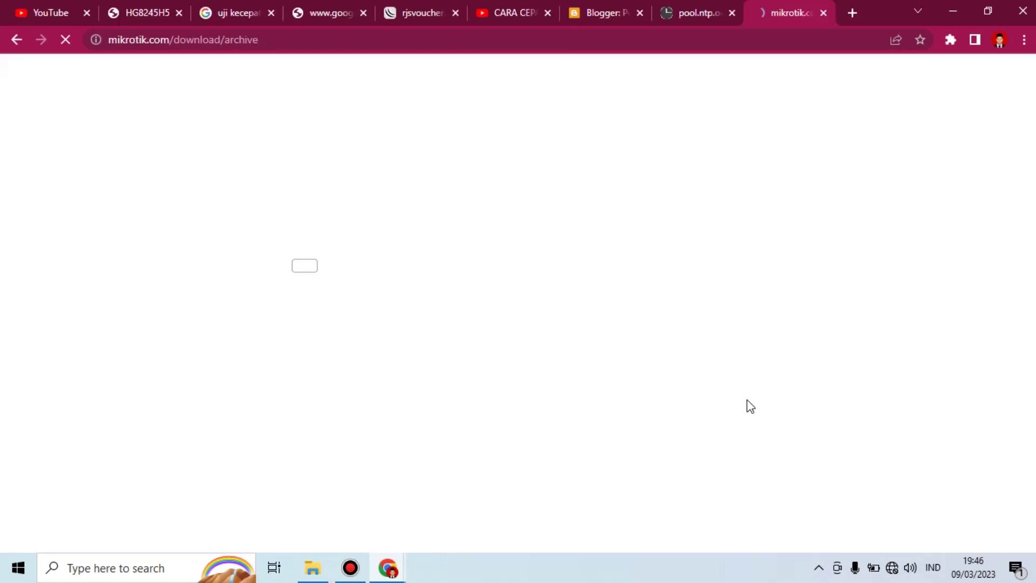
left_click(398, 571)
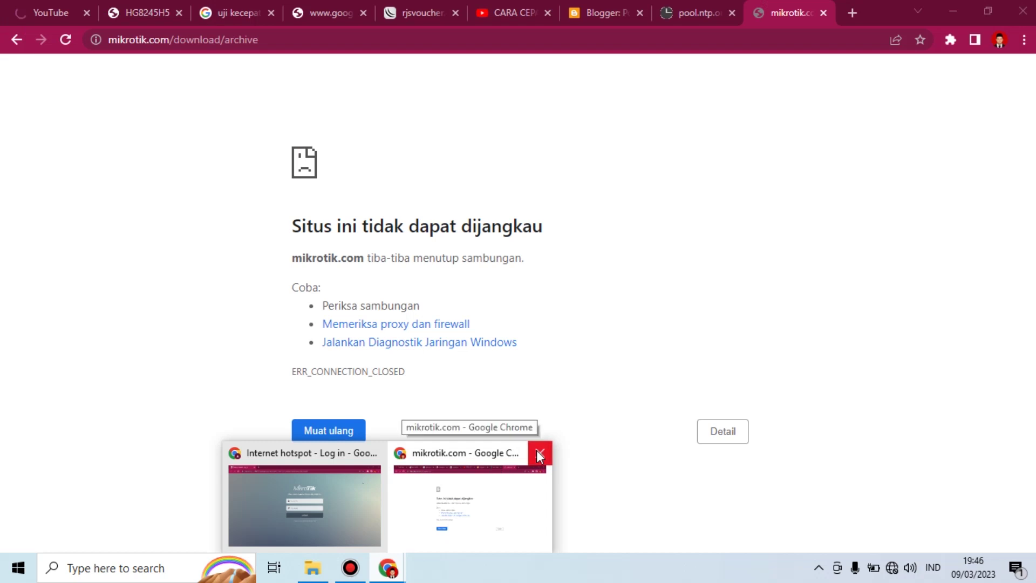
left_click(538, 452)
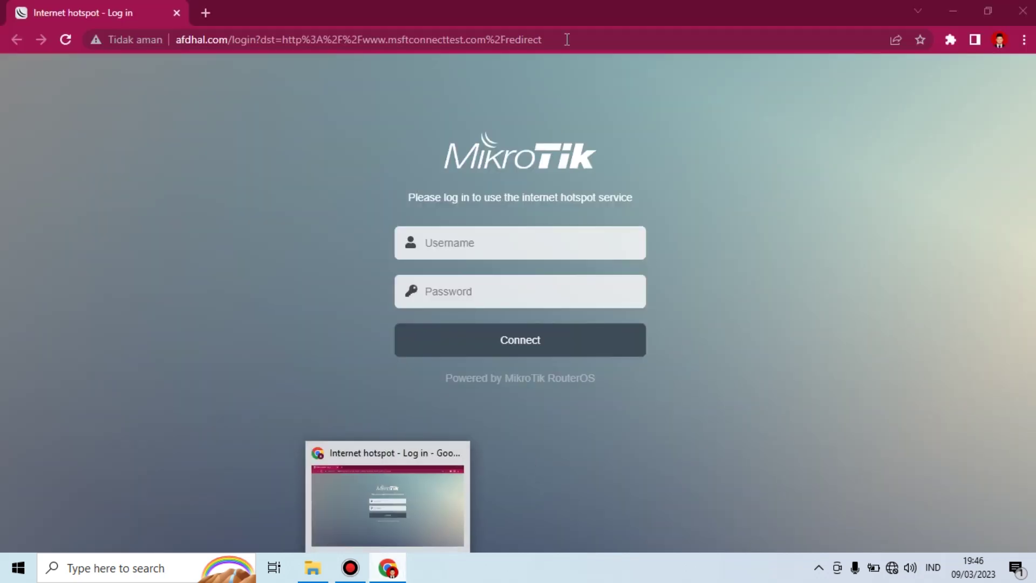
right_click(577, 2)
left_click(627, 117)
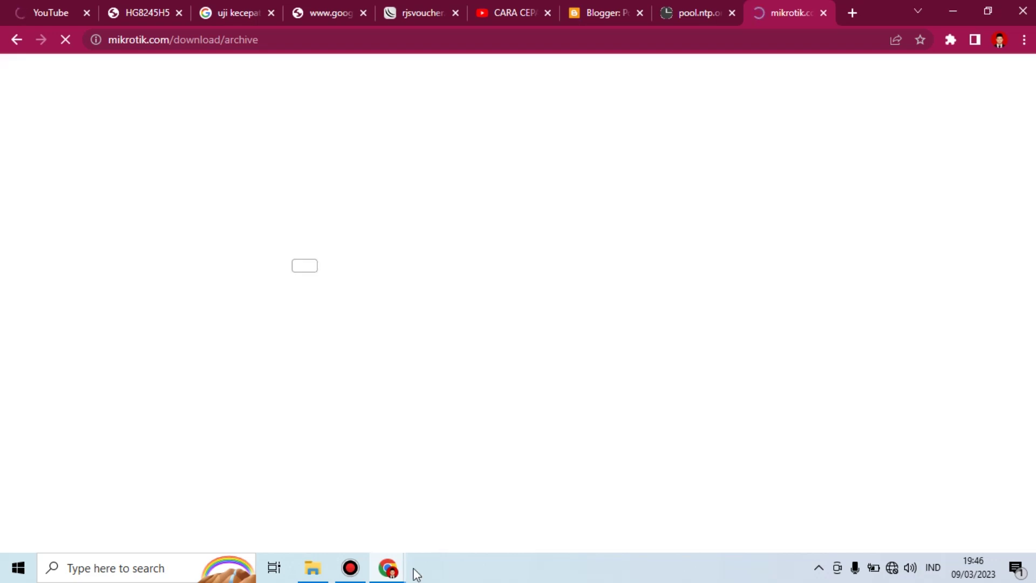
Close the separate hotspot login window and reload the MikroTik download page, which still fails
mouse_move(388, 568)
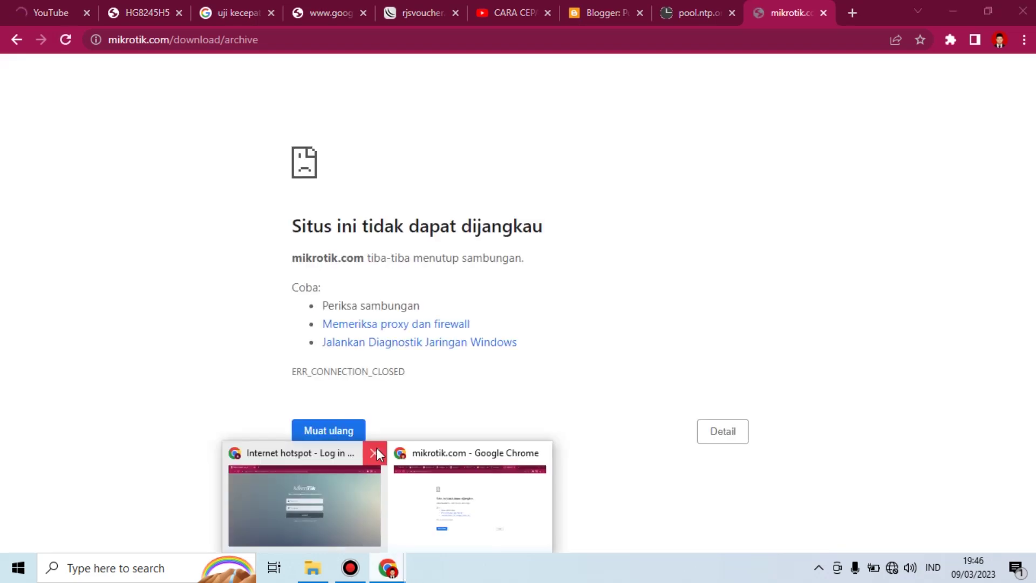
left_click(375, 451)
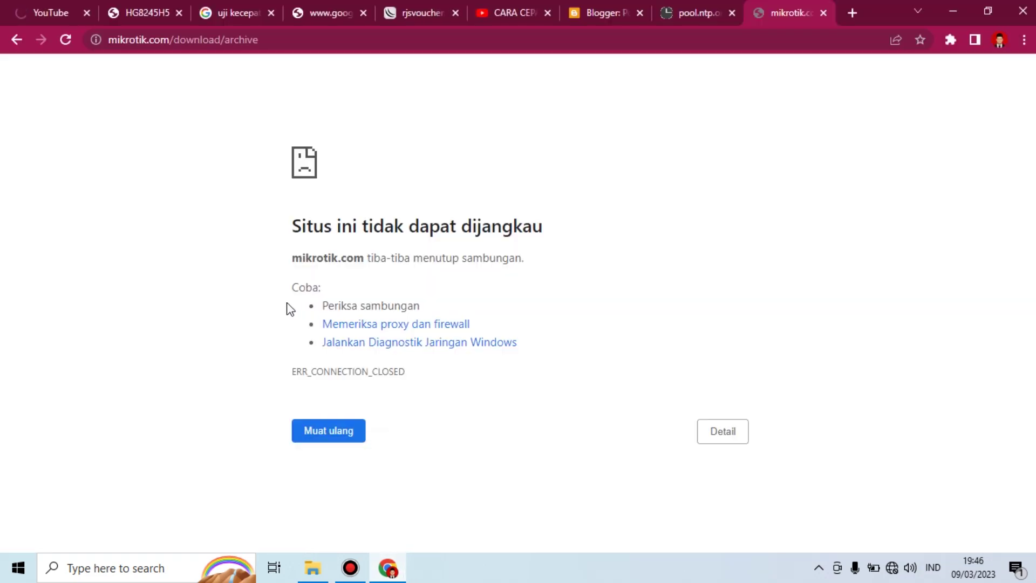
left_click(333, 441)
left_click(334, 438)
Open a new tab and go to youtube.com
left_click(848, 11)
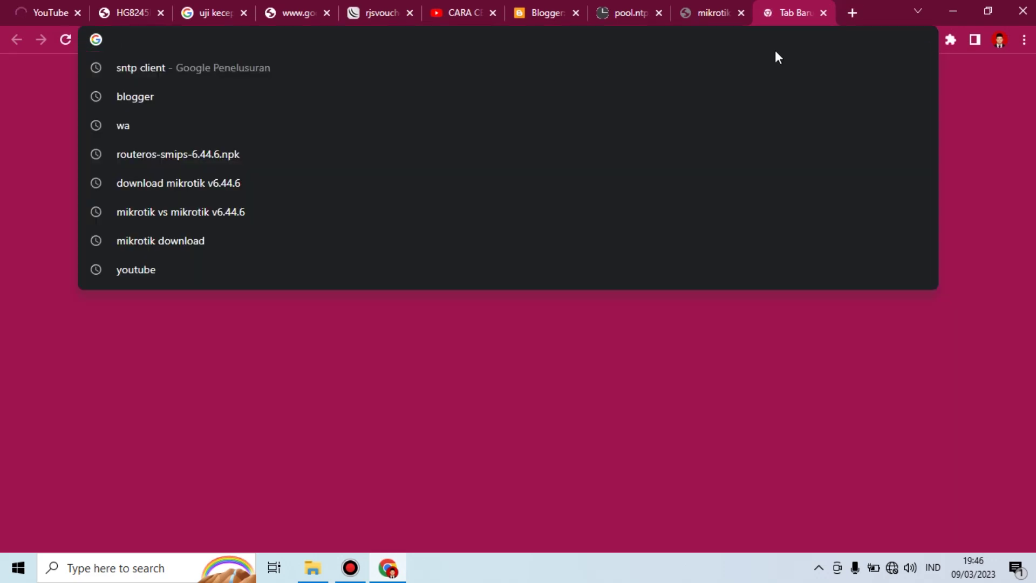
type("youtube.com")
key("Return")
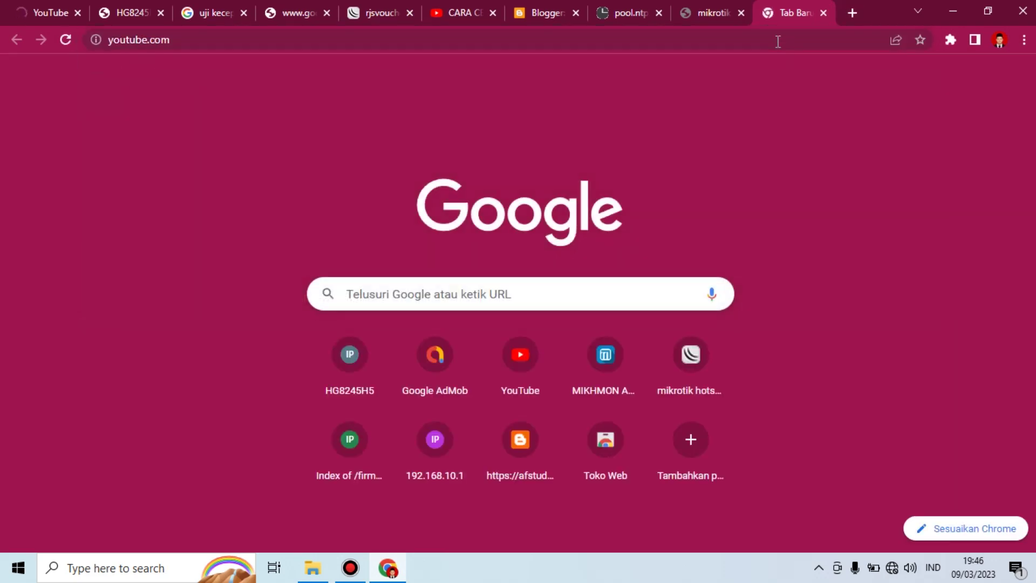
left_click(382, 43)
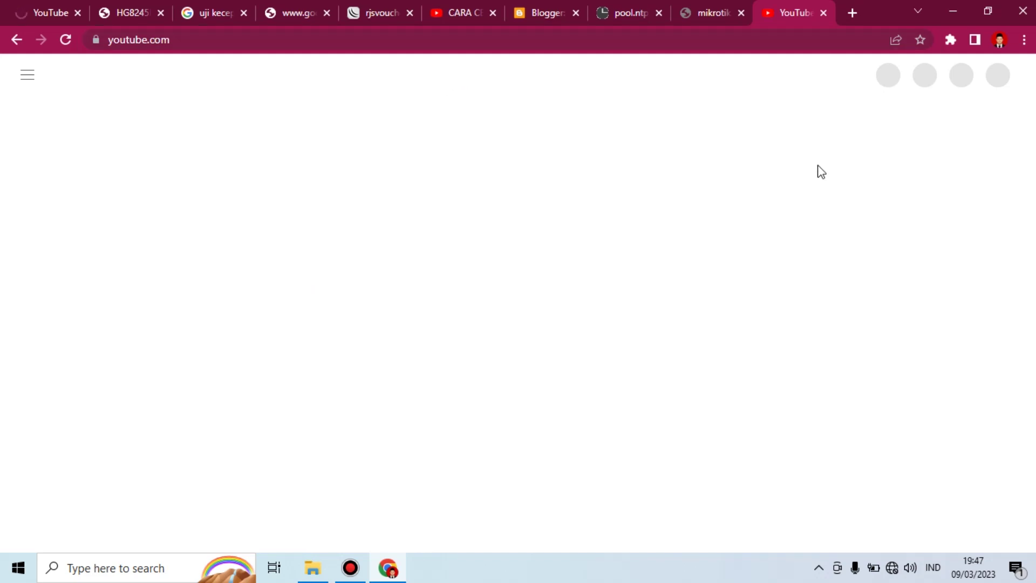
Check network status, close the hotspot login tab, retry YouTube, then open a blank tab
left_click(892, 576)
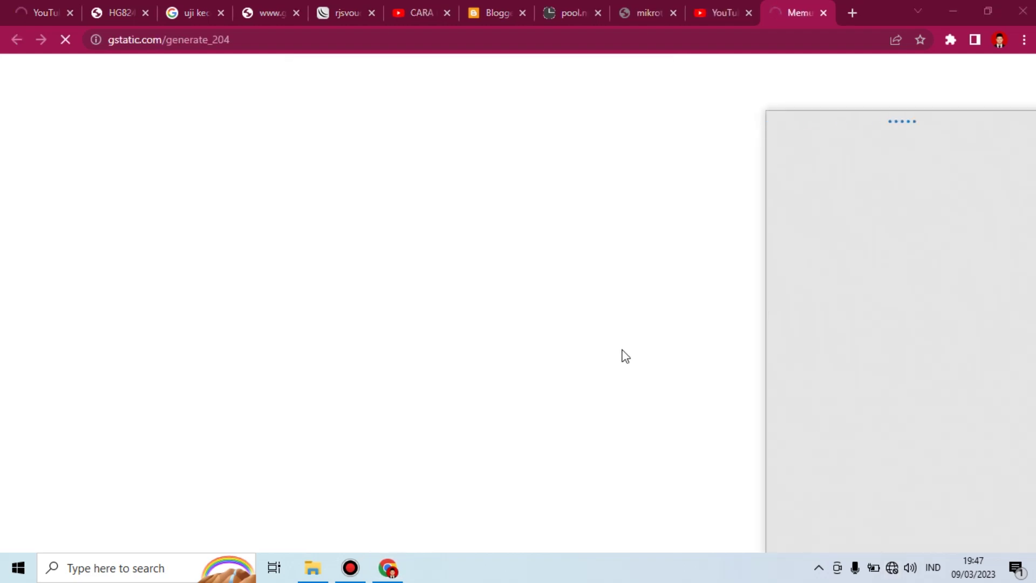
left_click(643, 319)
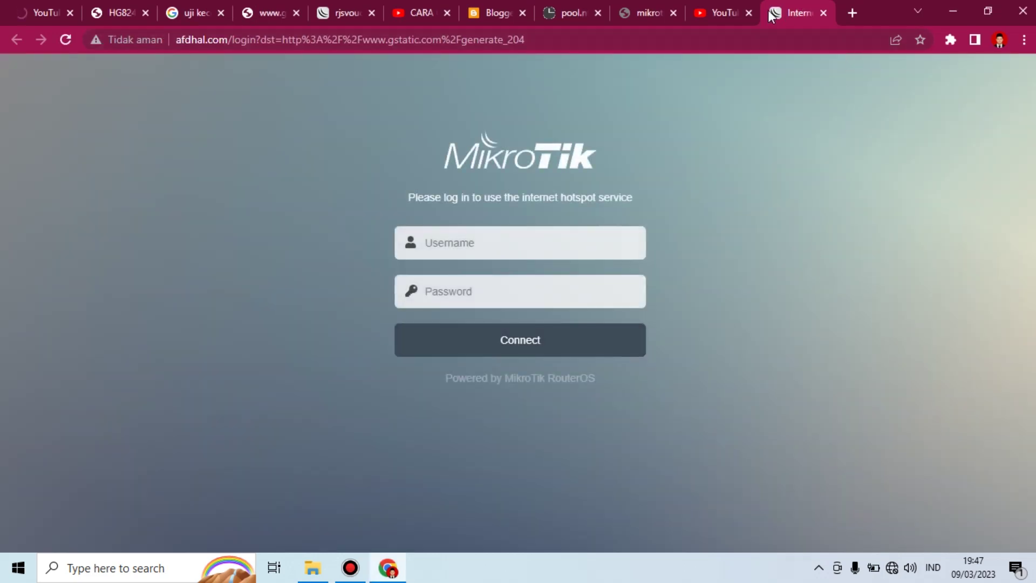
left_click(717, 9)
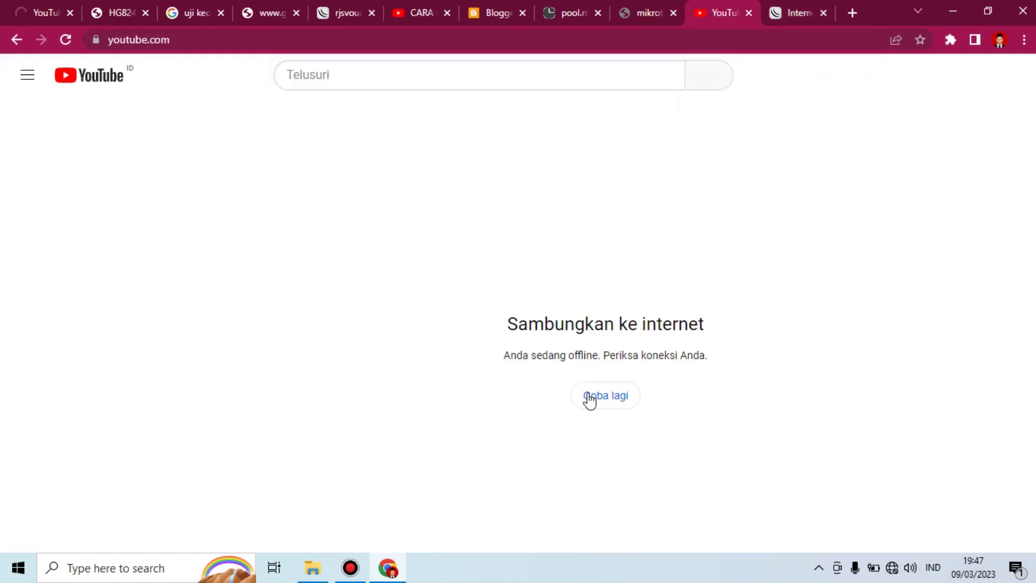
left_click(590, 399)
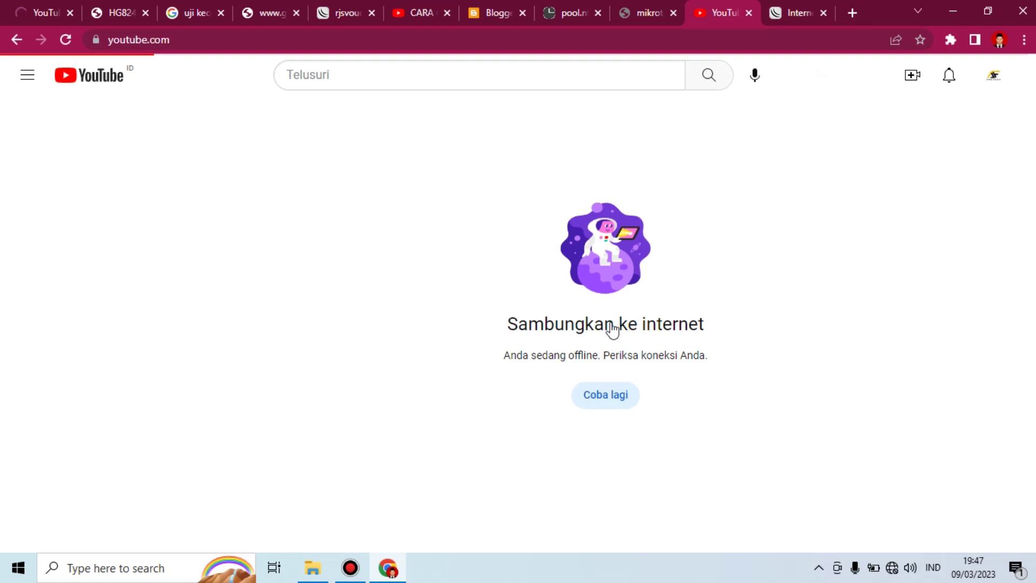
left_click(824, 12)
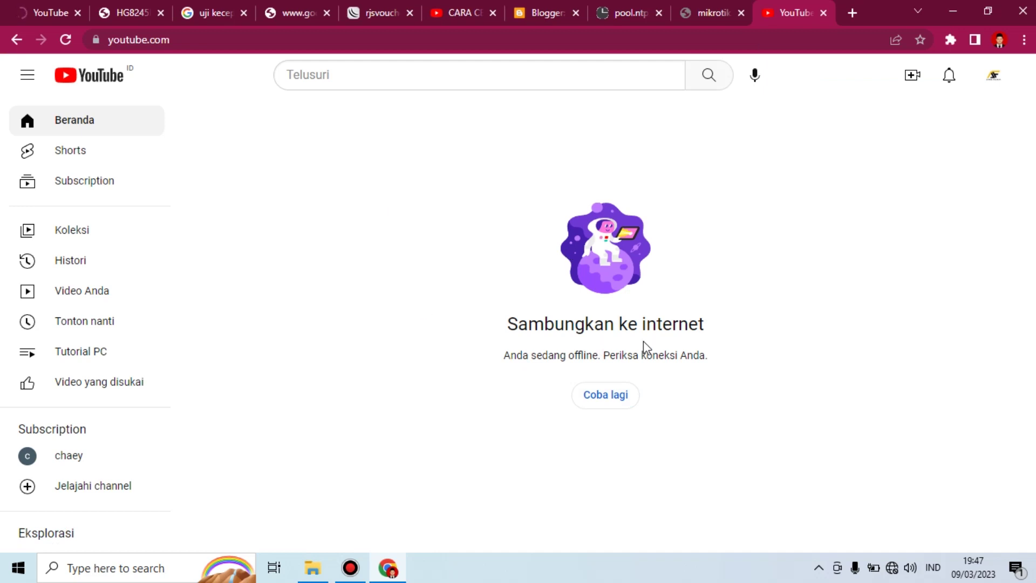
left_click(609, 396)
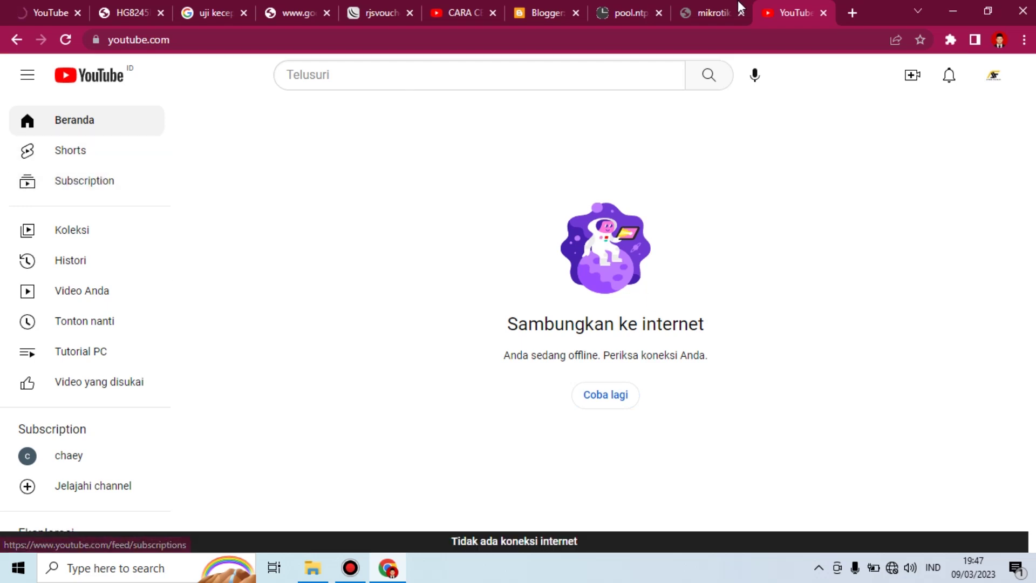
left_click(844, 16)
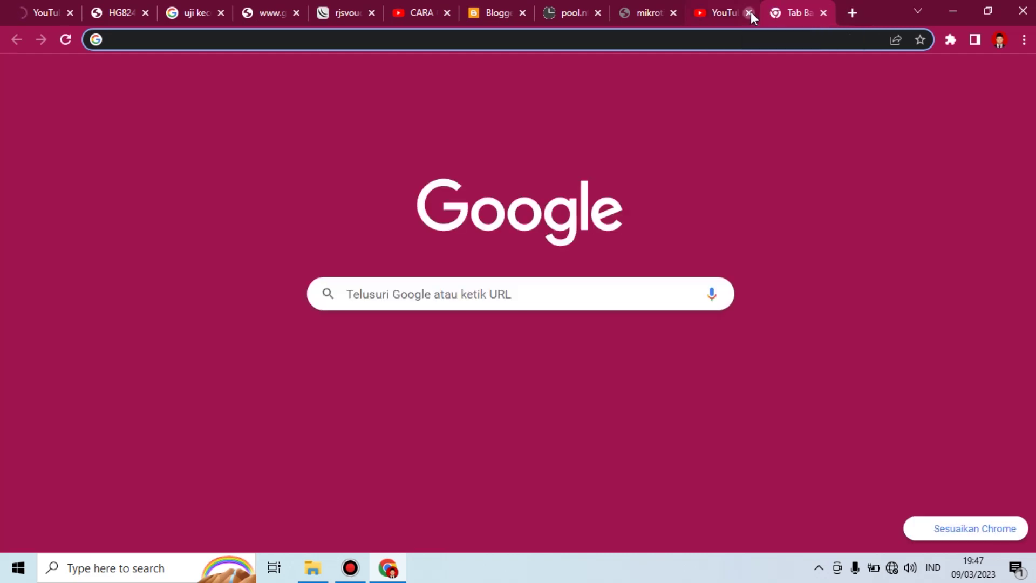
Close the YouTube tab and search Google for 'mikrotik download' in the blank tab
middle_click(723, 18)
left_click(647, 14)
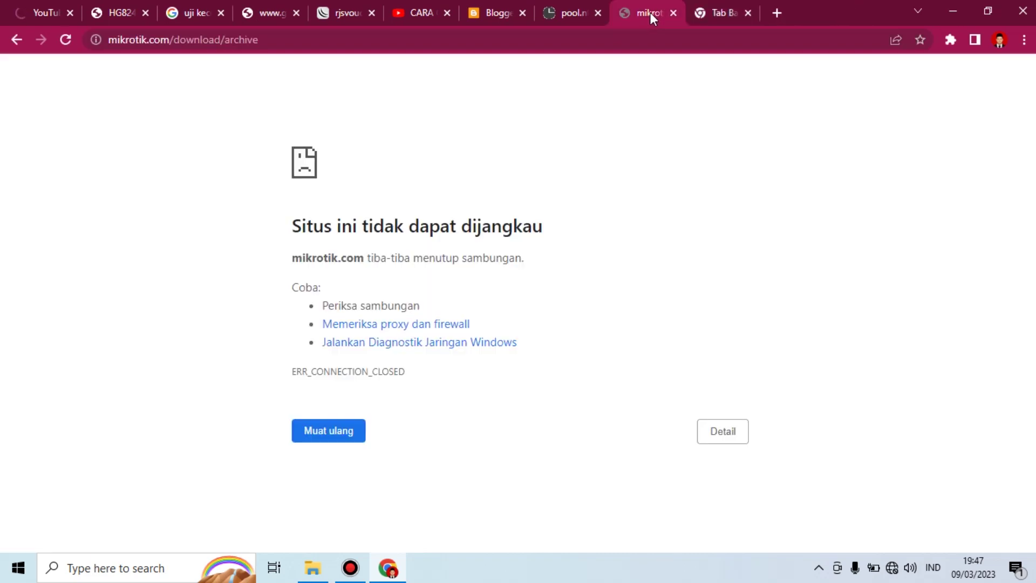
left_click(713, 21)
left_click(716, 33)
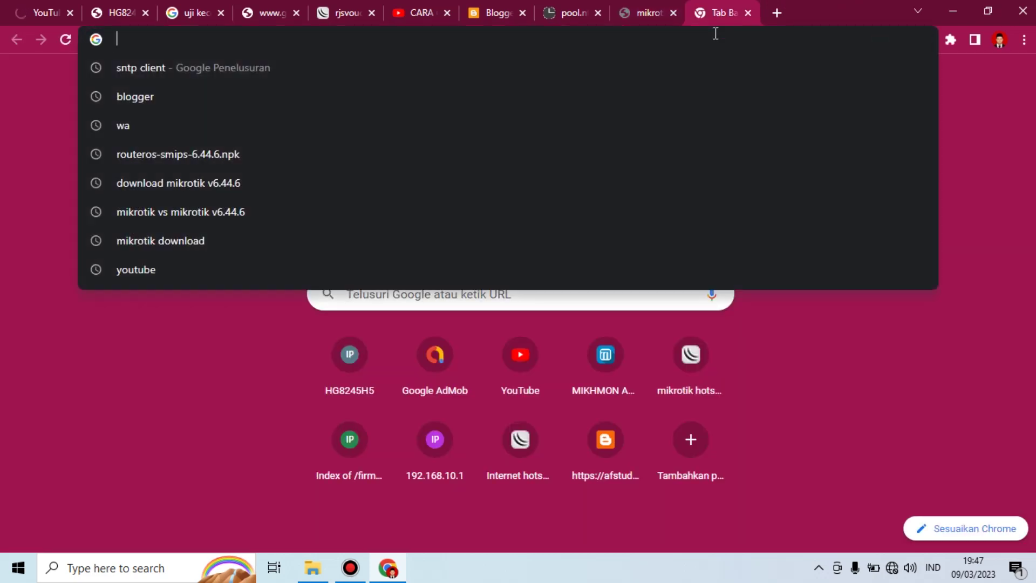
type("m")
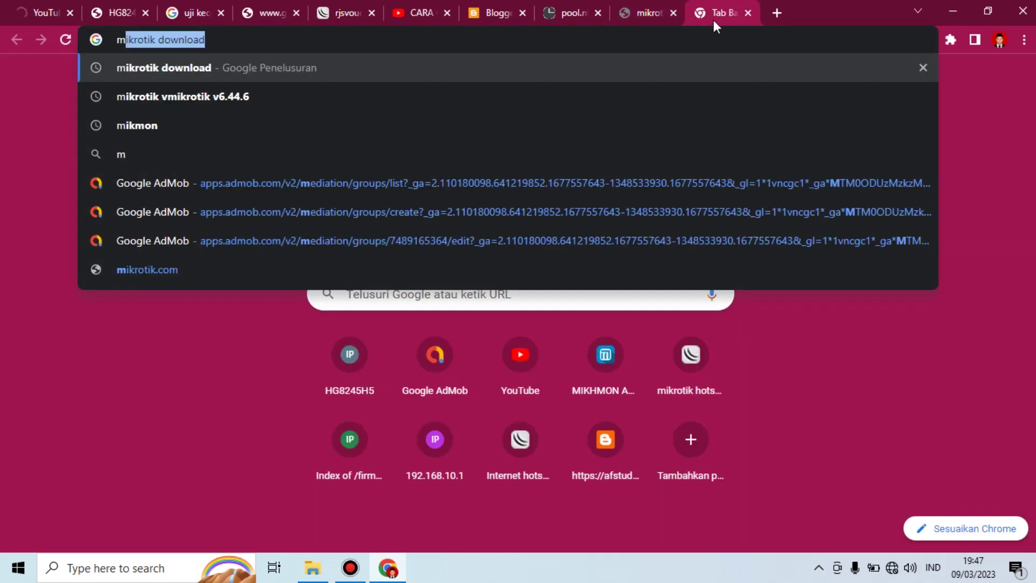
key("Right")
key("Return")
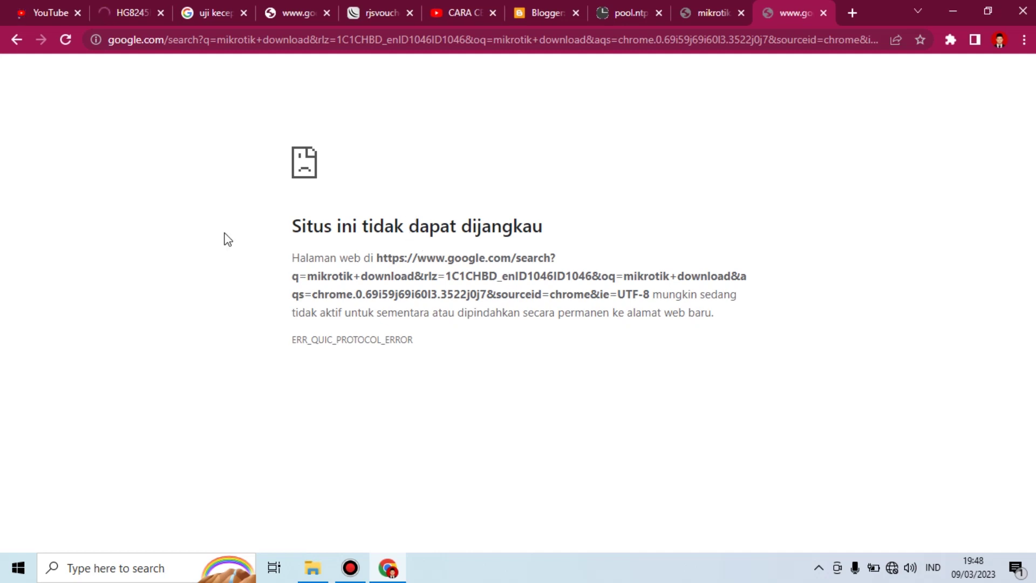
Reload the failed search, then go back on the tab showing the hotspot login
left_click(62, 43)
left_click(102, 12)
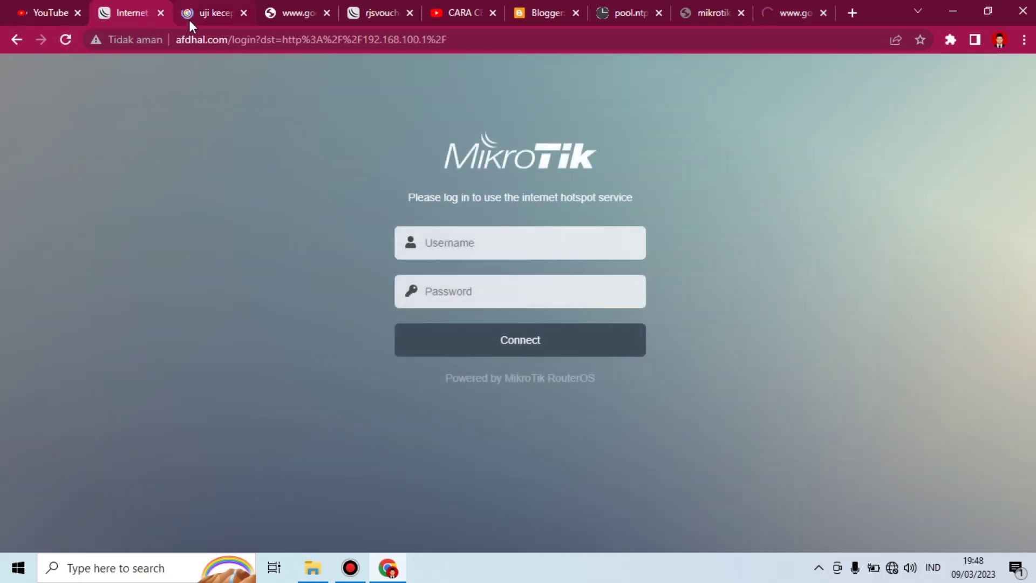
left_click(14, 40)
Minimise Chrome, refresh the desktop, and open the Wi-Fi network list
left_click(952, 11)
right_click(462, 293)
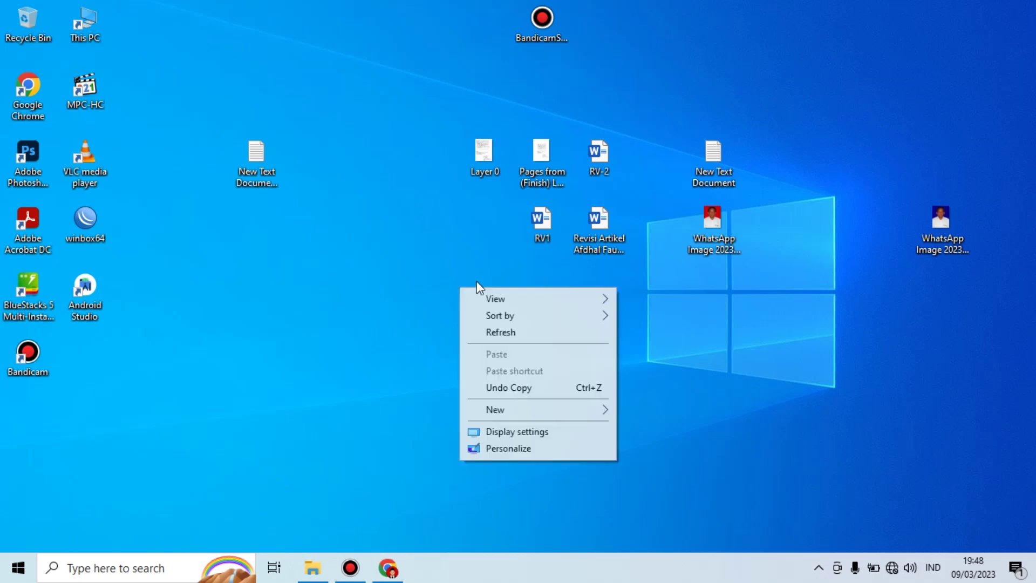
left_click(504, 333)
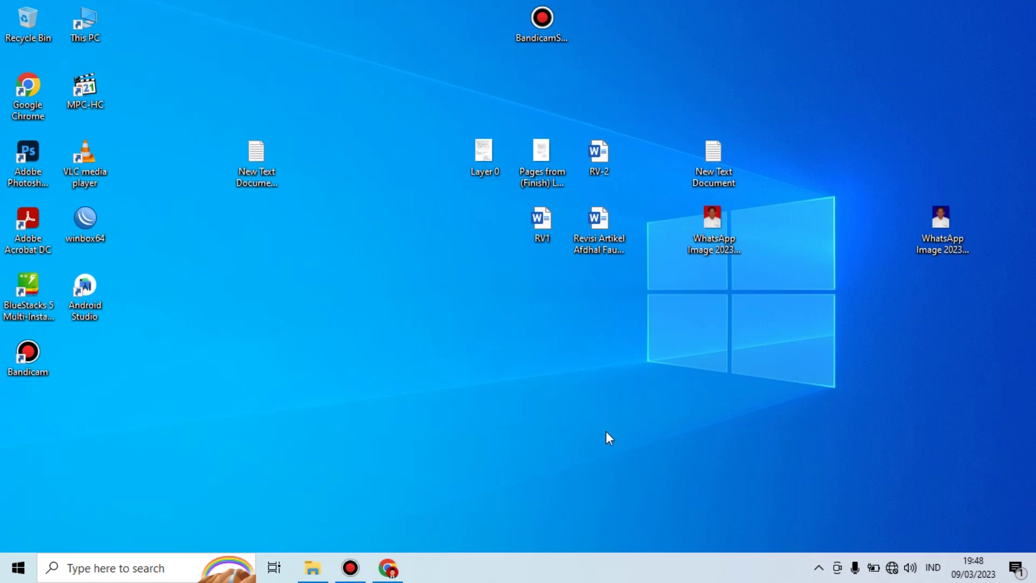
left_click(894, 577)
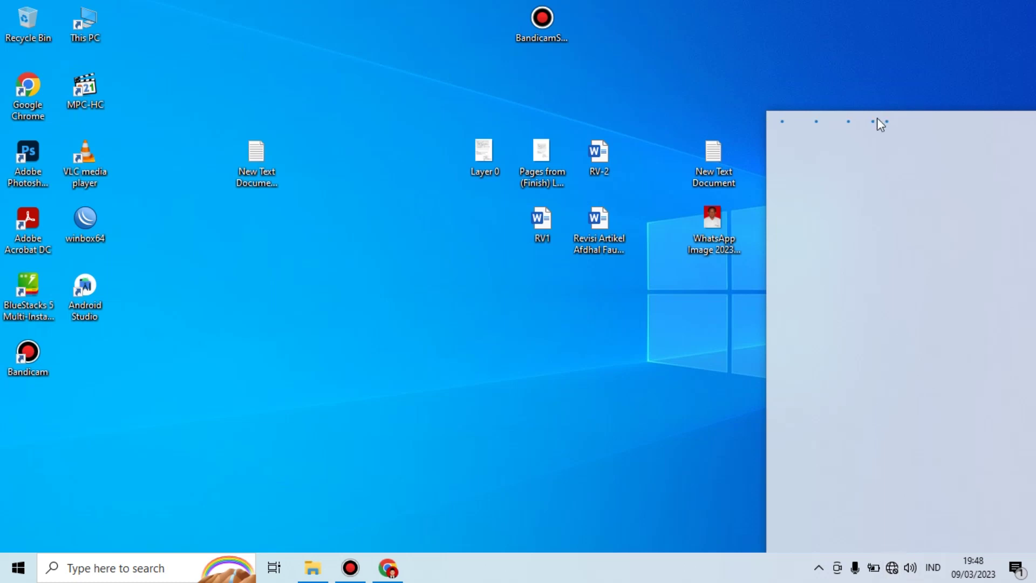
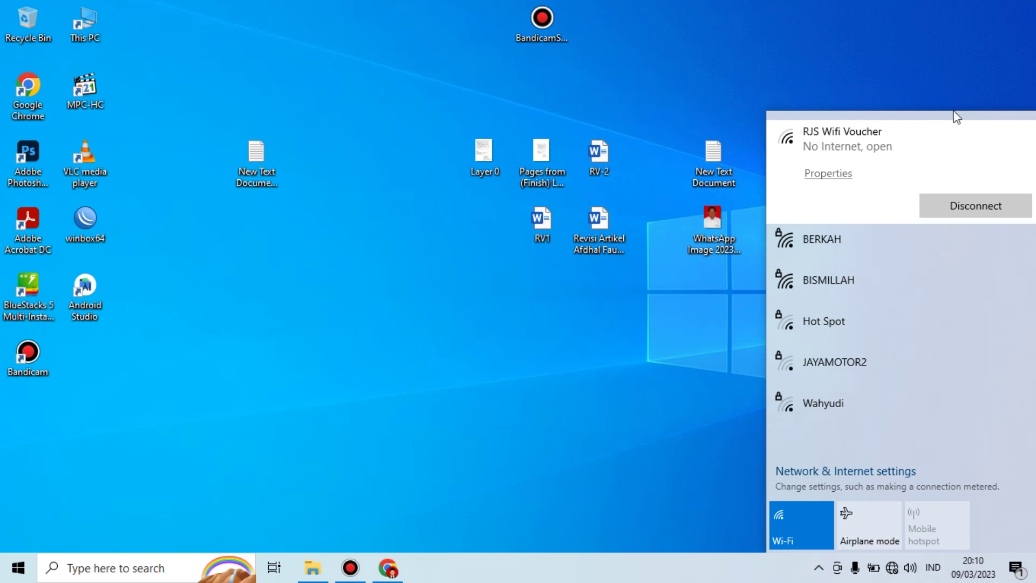
Close the Wi-Fi network list and refresh the desktop twice
left_click(824, 63)
right_click(821, 63)
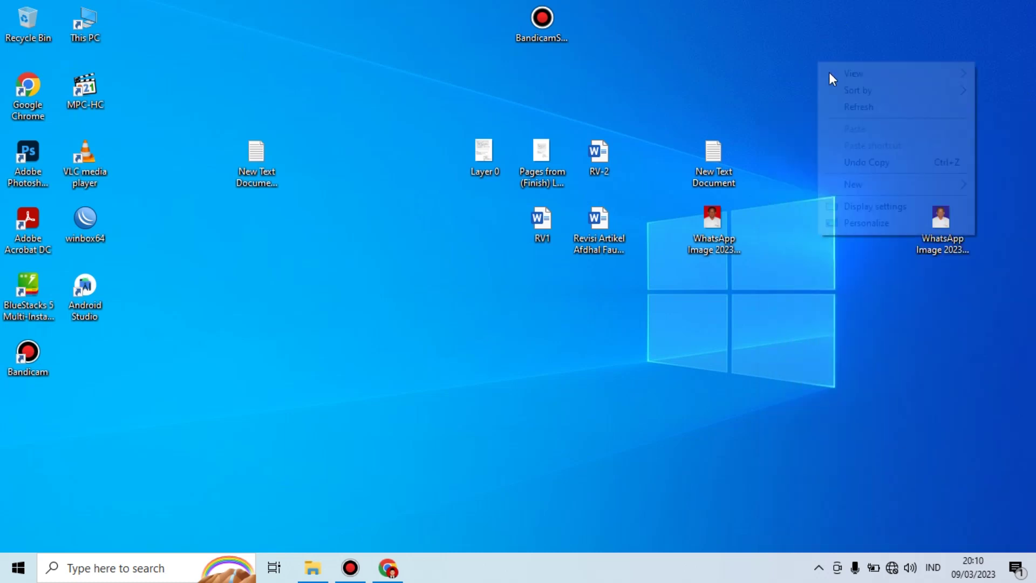
left_click(853, 111)
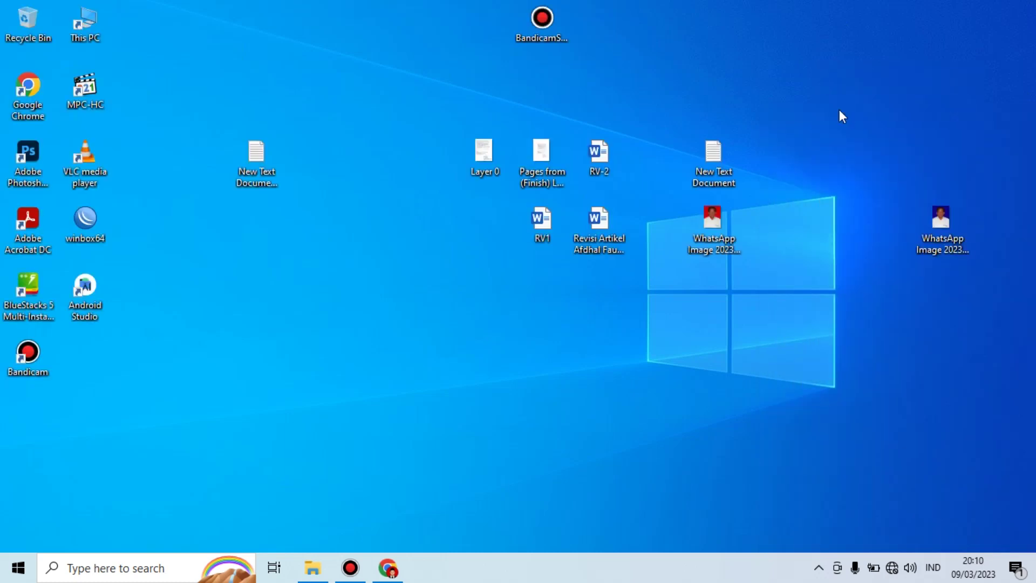
right_click(775, 82)
left_click(805, 126)
Move the BandicamScreenRecorder installer to the Recycle Bin and empty the bin
left_click_drag(549, 34, 37, 23)
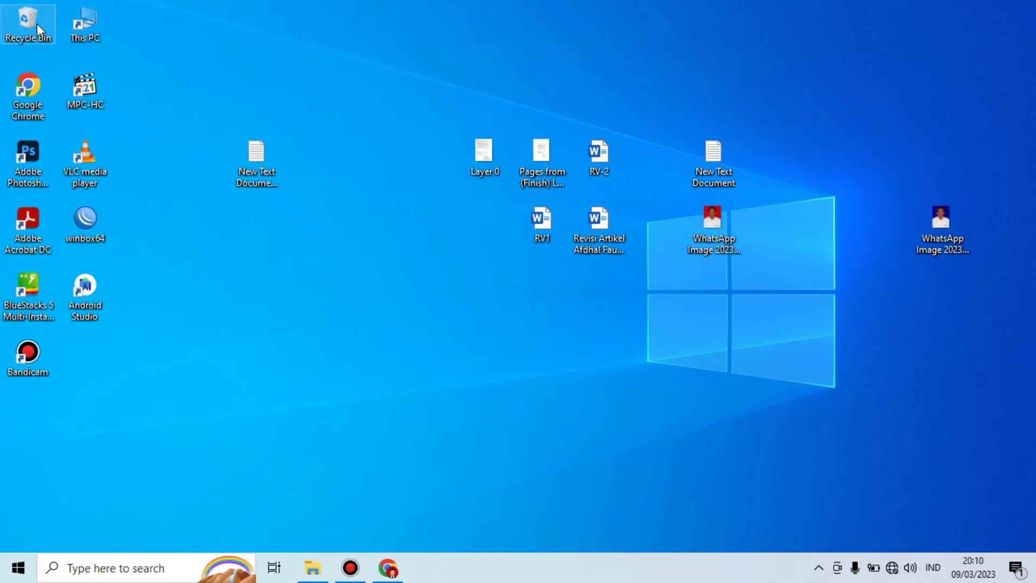
right_click(37, 24)
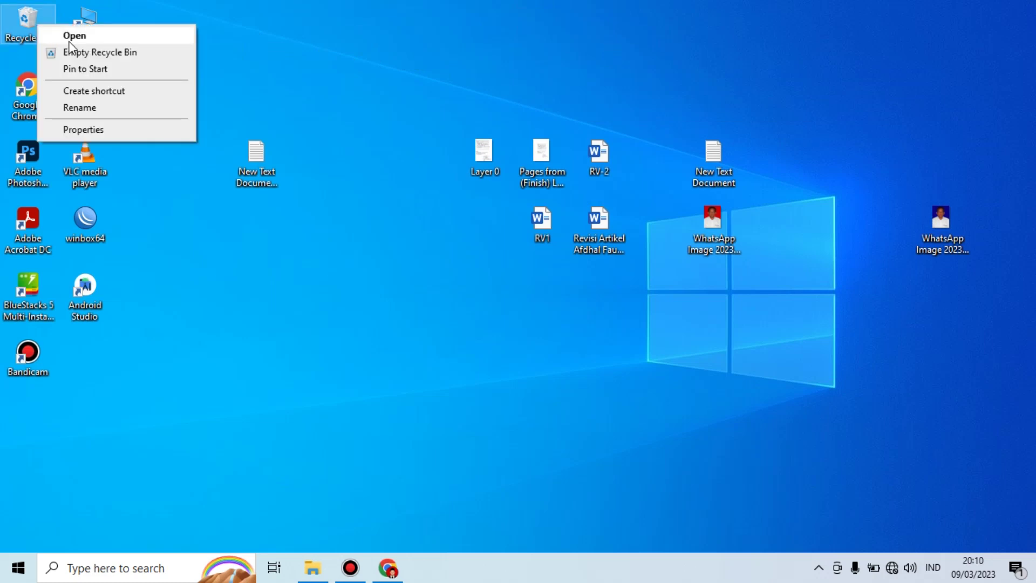
left_click(92, 52)
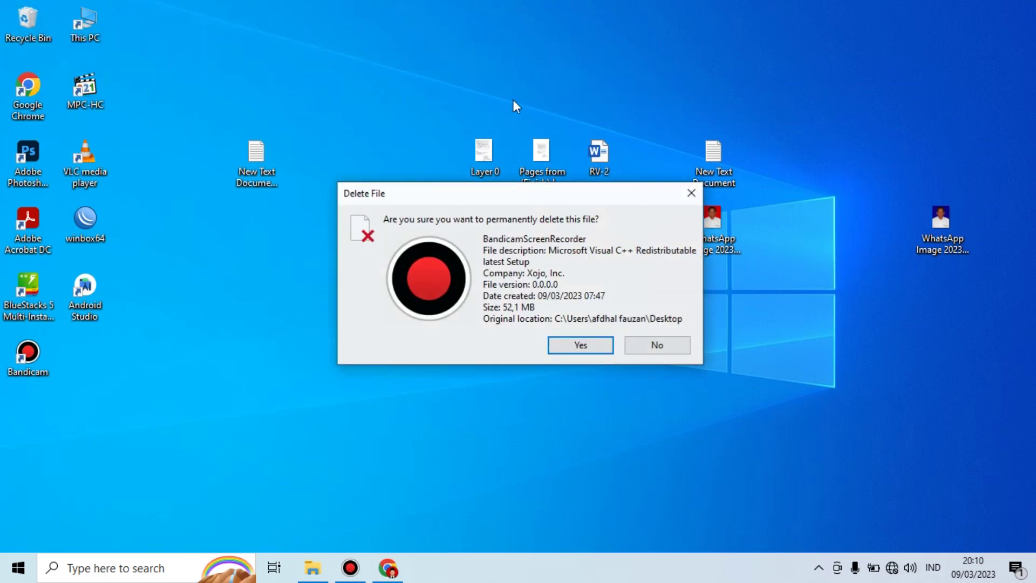
left_click(600, 347)
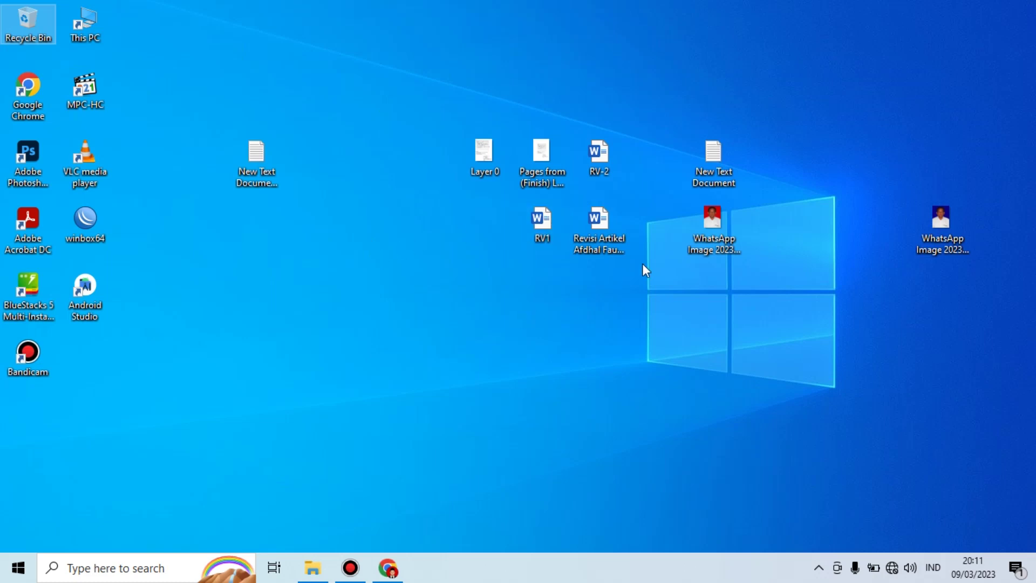
Move the WhatsApp image to the right and confirm New Text Document (2) is empty
left_click_drag(711, 218, 885, 213)
left_click(785, 111)
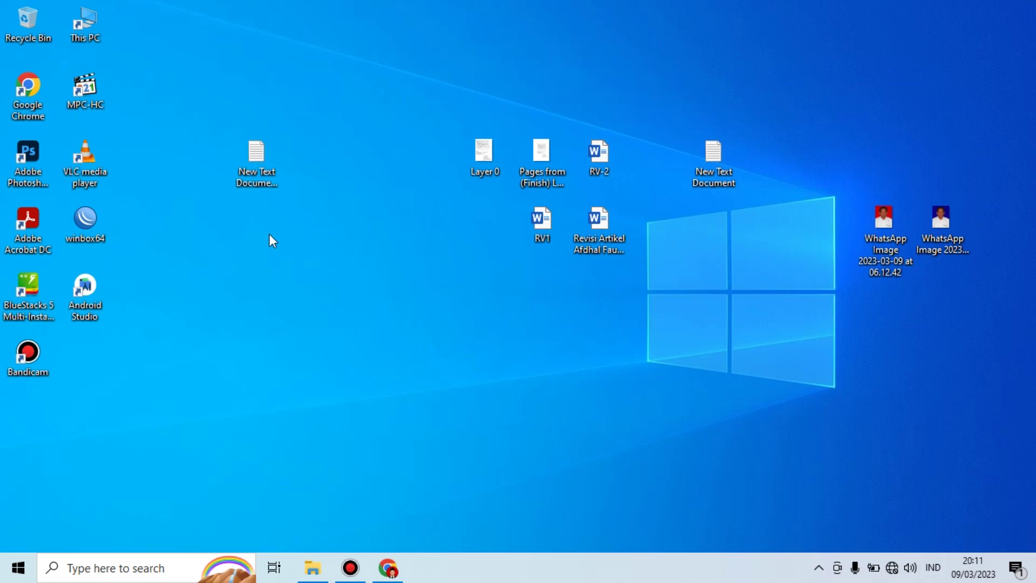
left_click(254, 167)
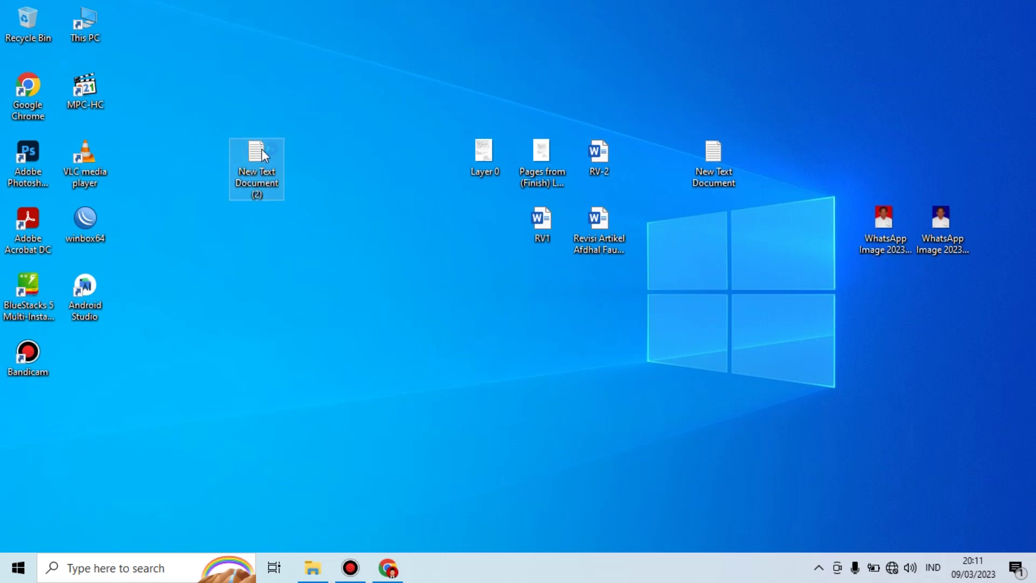
double_click(265, 147)
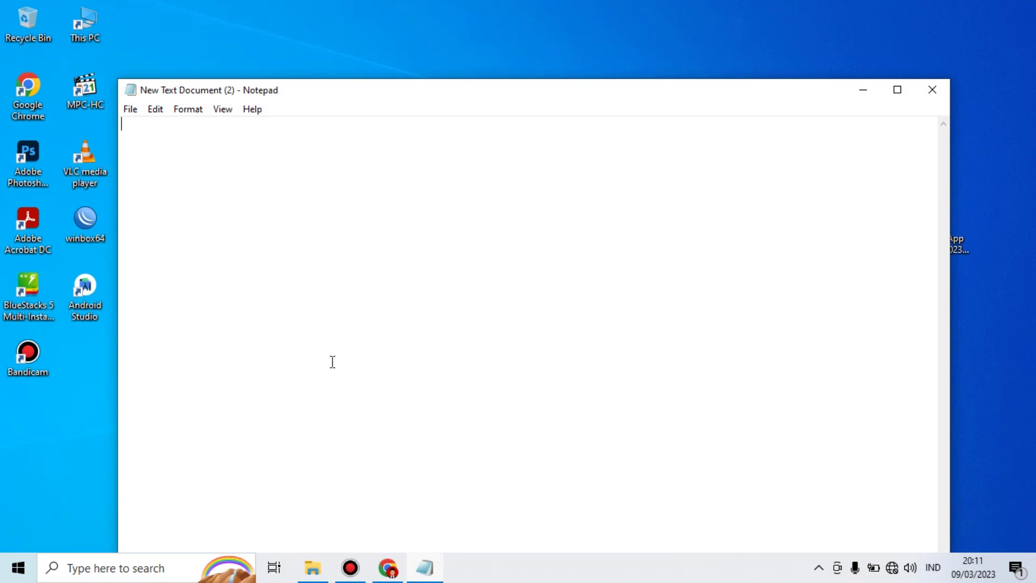
left_click(933, 90)
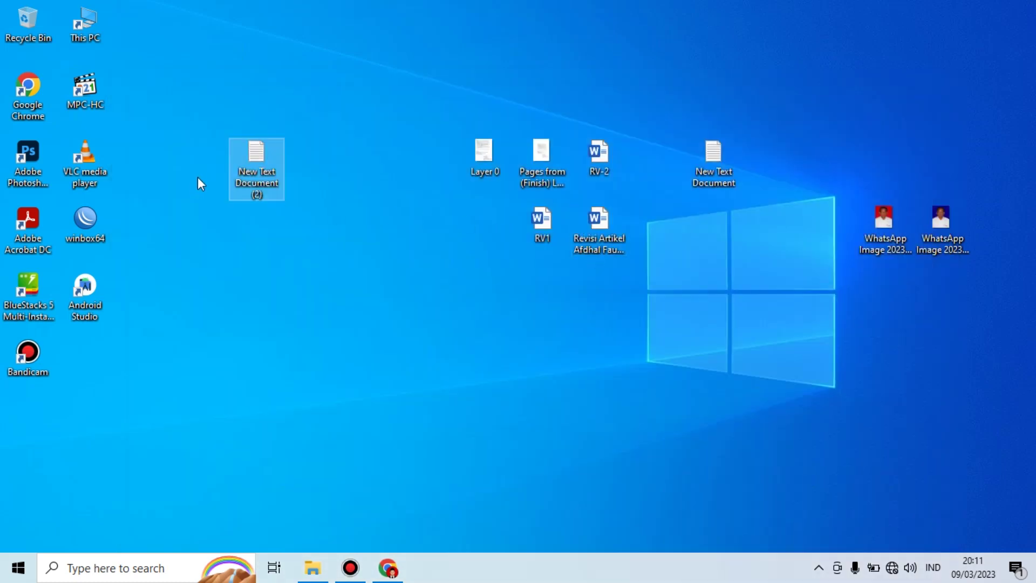
Permanently delete New Text Document (2), then open New Text Document in Notepad
left_click_drag(255, 154, 37, 23)
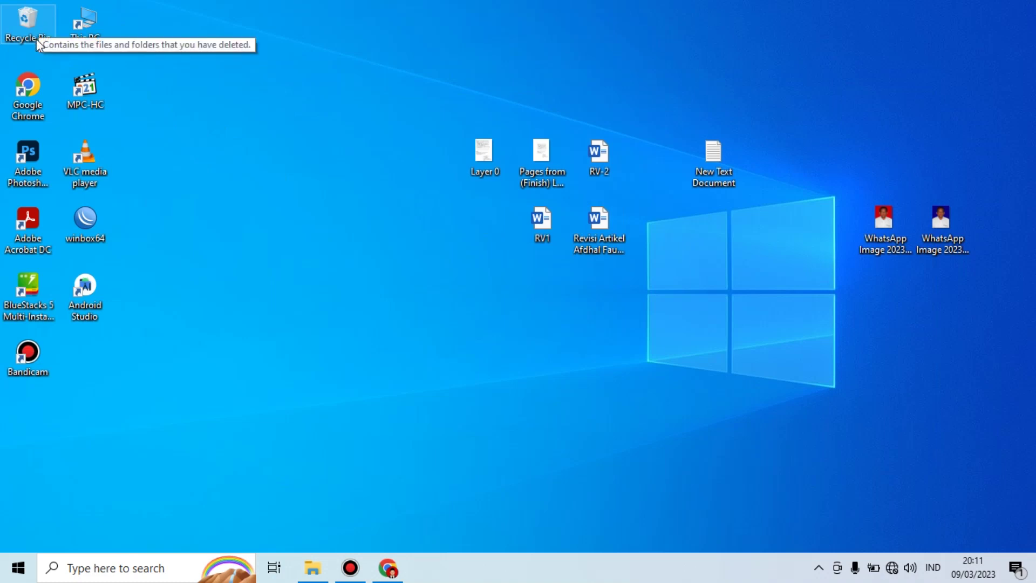
right_click(36, 25)
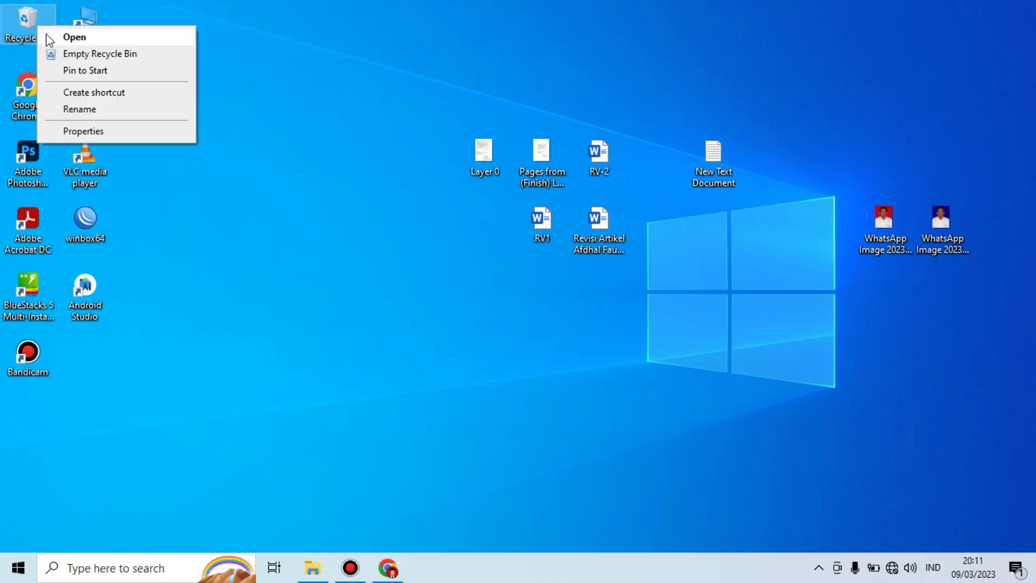
left_click(68, 54)
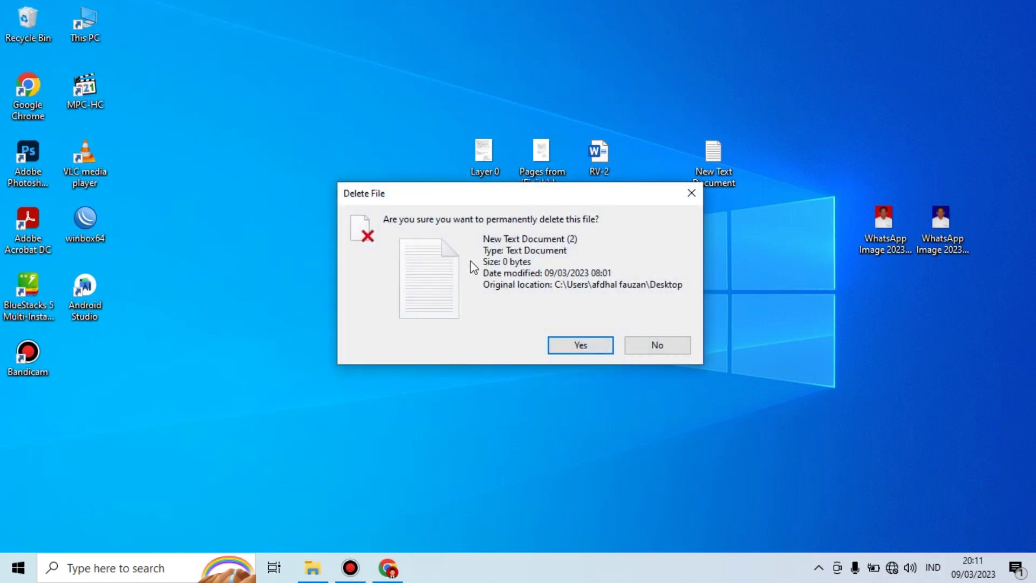
left_click(579, 348)
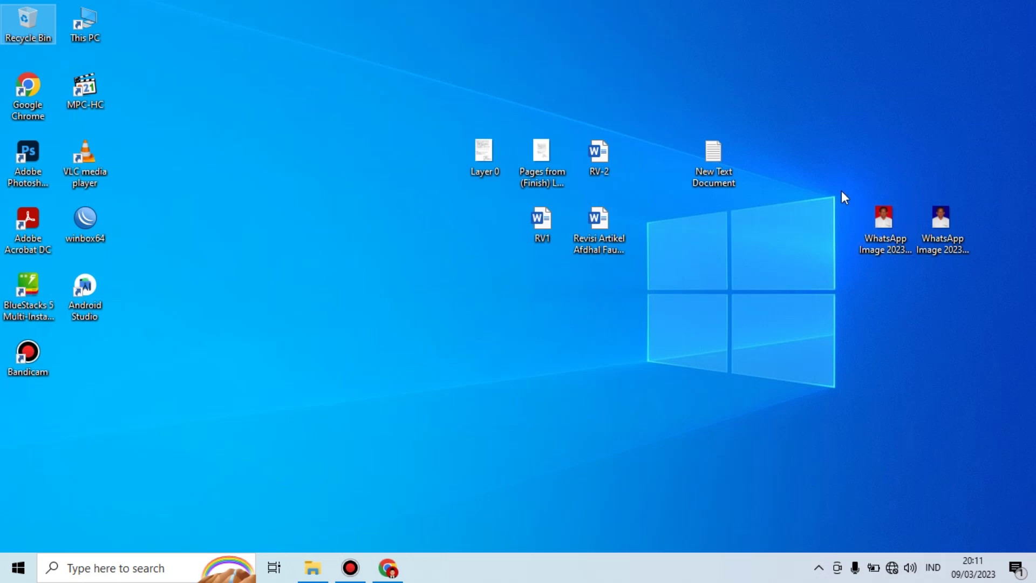
double_click(705, 173)
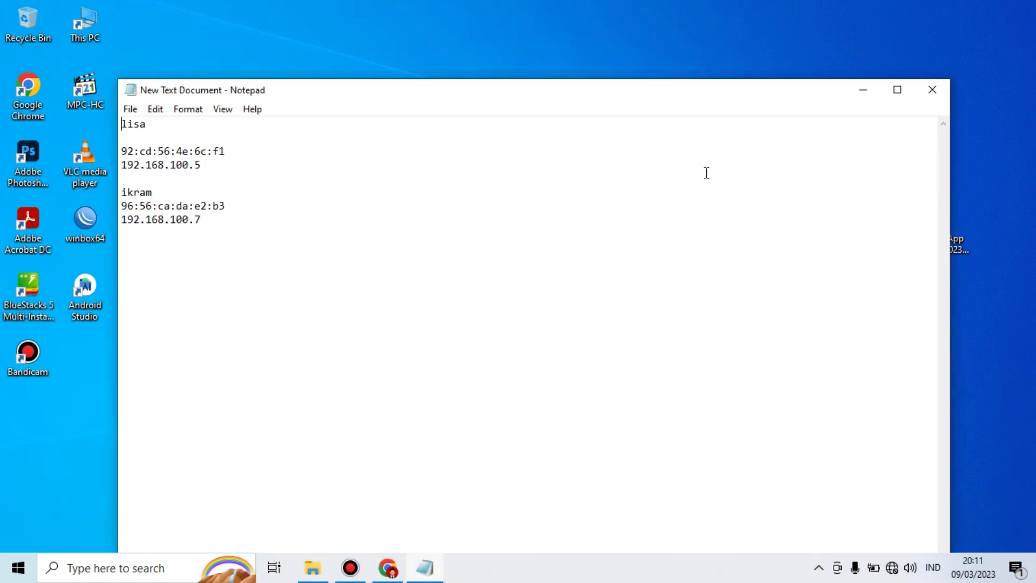
Close Notepad, move New Text Document to the end of the WhatsApp row, and refresh the desktop twice
left_click(945, 89)
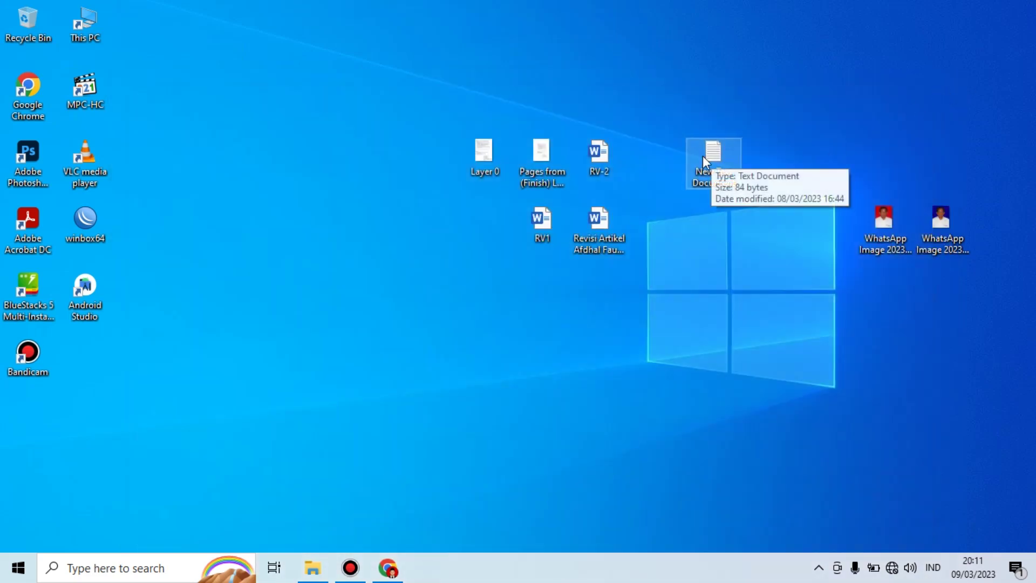
left_click_drag(702, 156, 1015, 222)
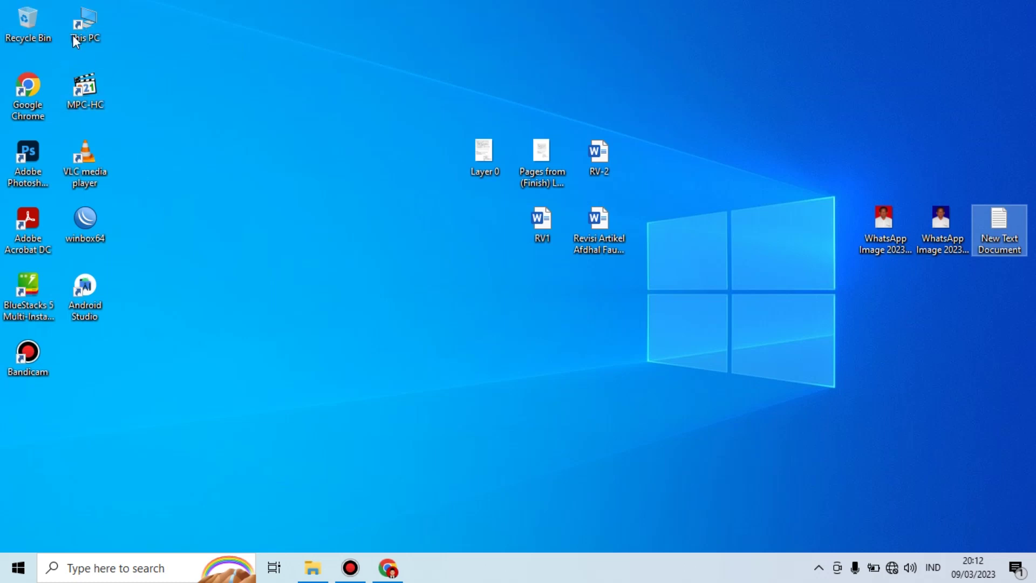
right_click(273, 92)
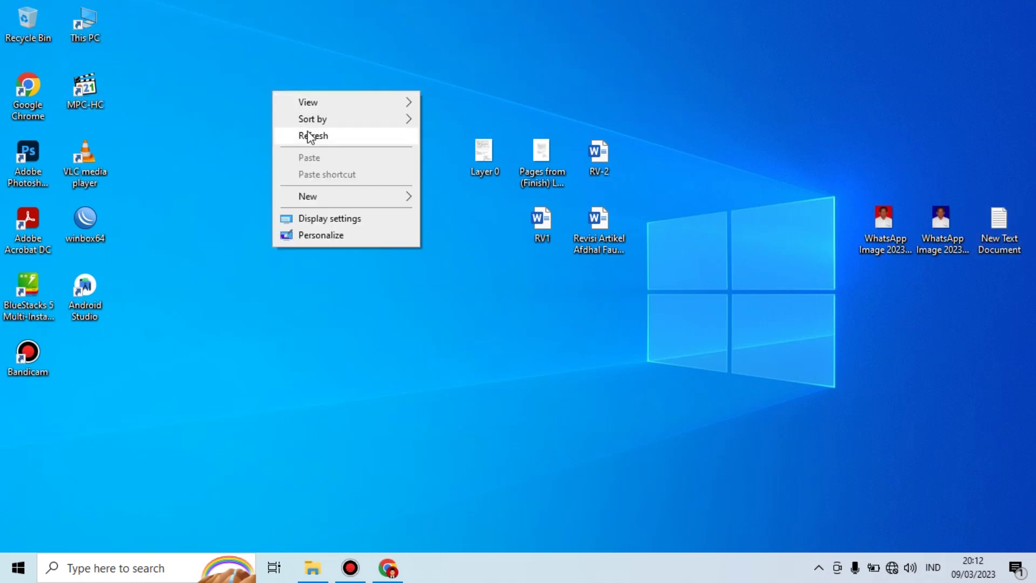
left_click(310, 135)
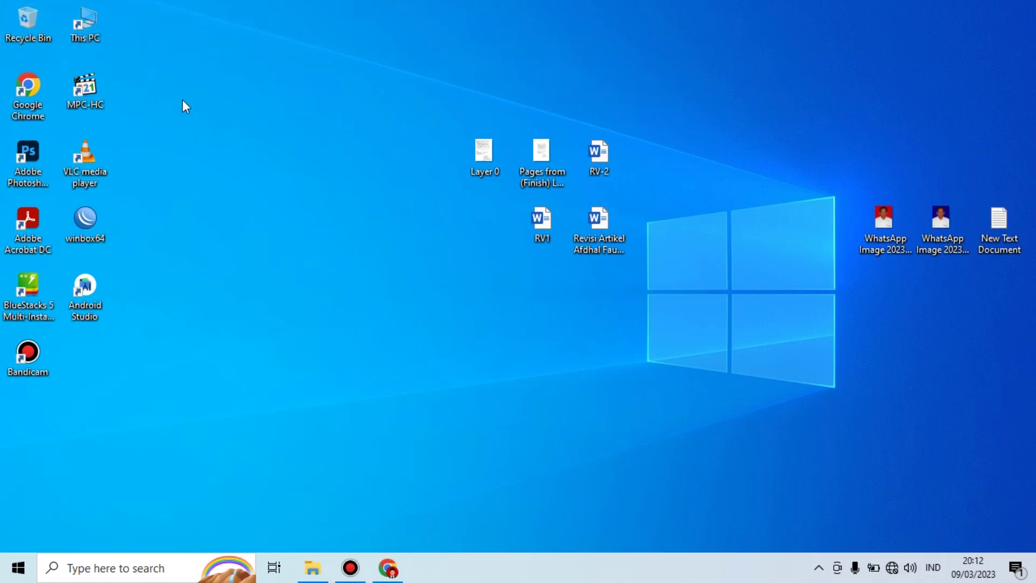
right_click(216, 107)
left_click(281, 158)
left_click(388, 568)
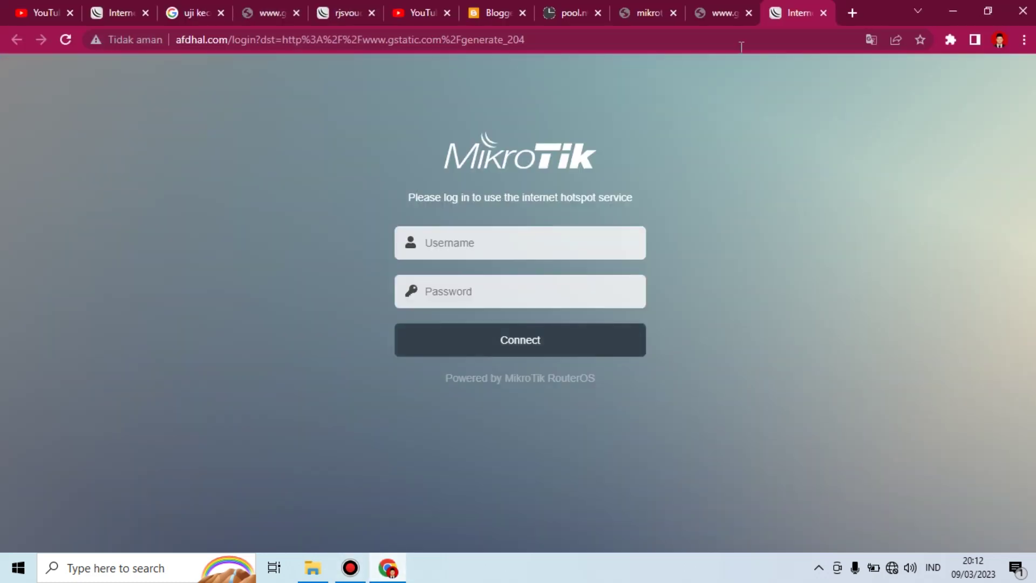
left_click(819, 568)
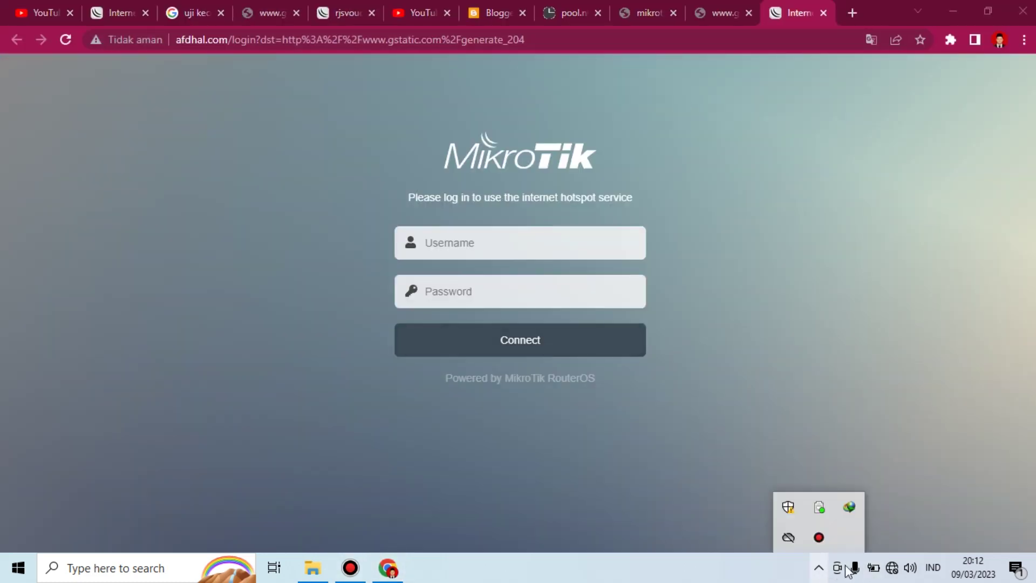
left_click(891, 569)
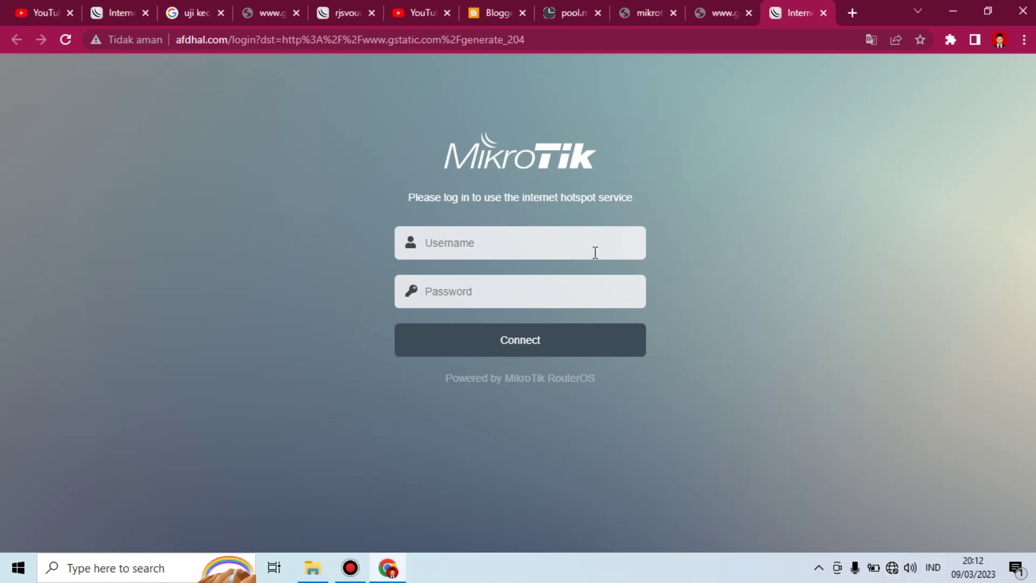
left_click(558, 235)
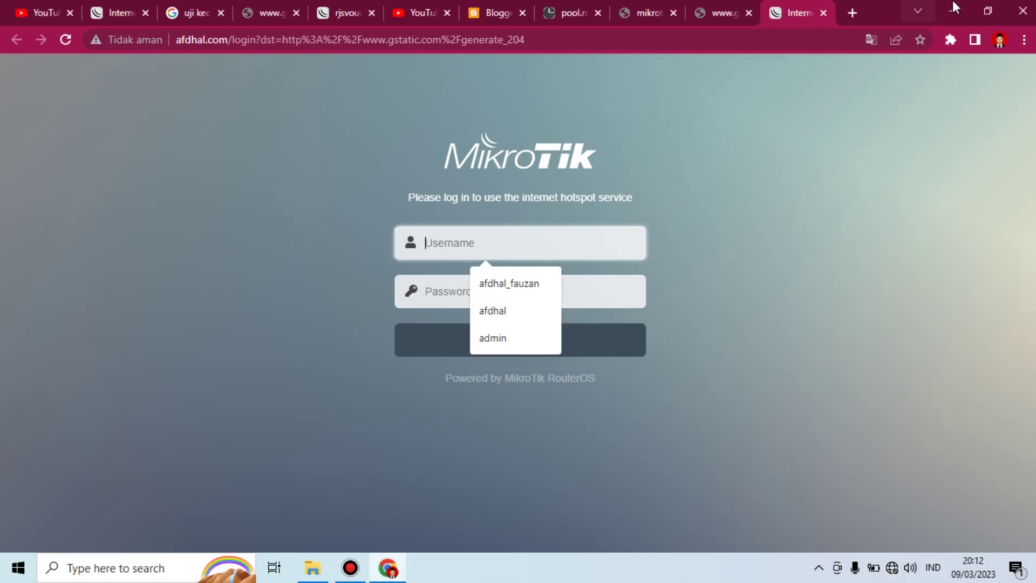
left_click(953, 12)
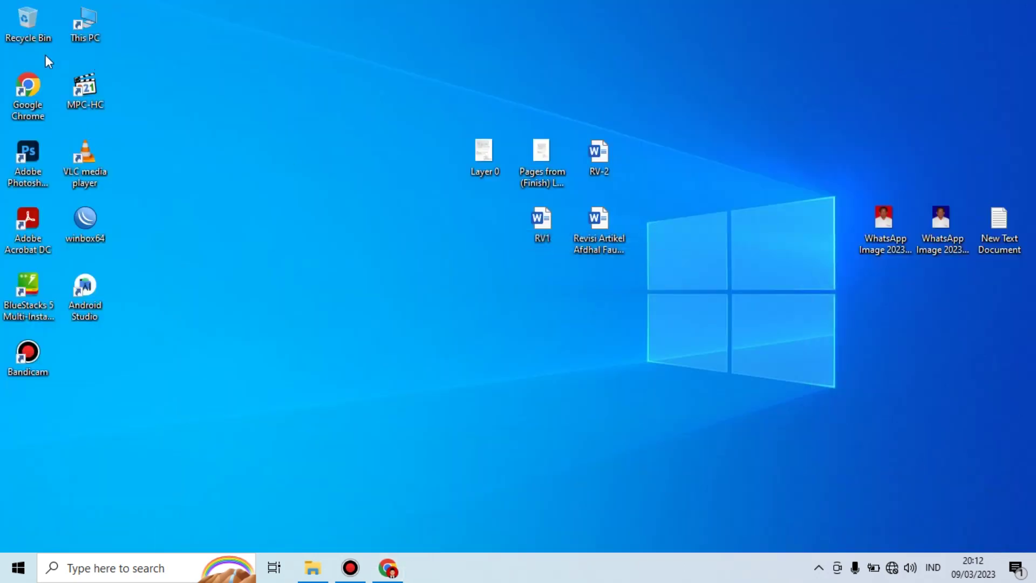
Launch WinBox and widen the MAC Address and IP Address columns in the neighbor list
double_click(92, 224)
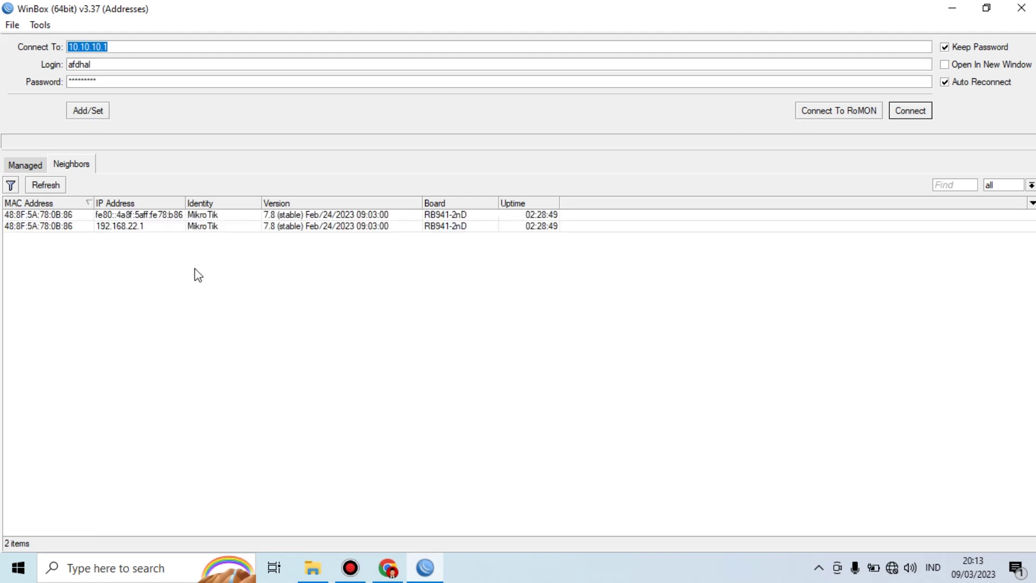
left_click(123, 229)
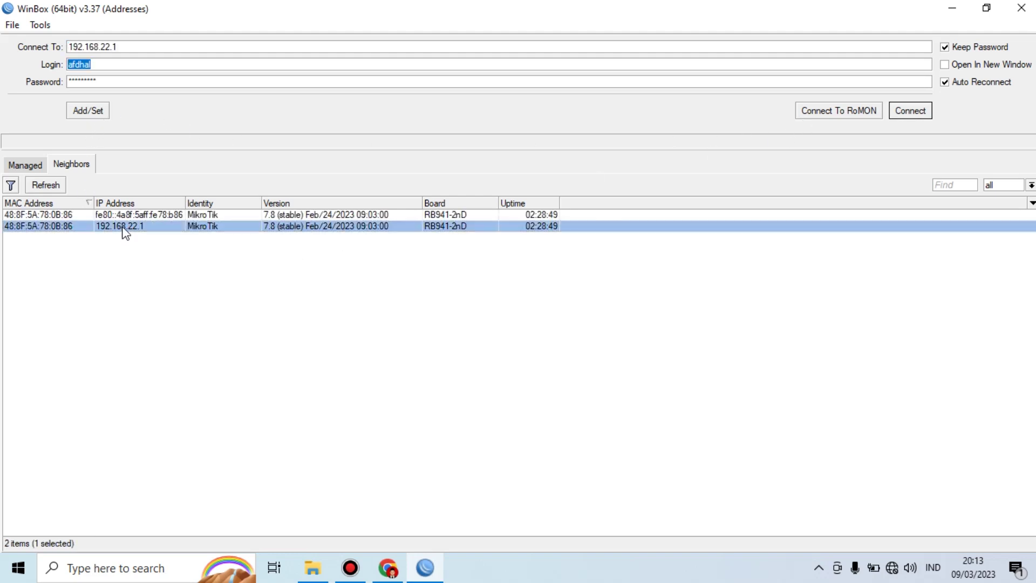
left_click(133, 216)
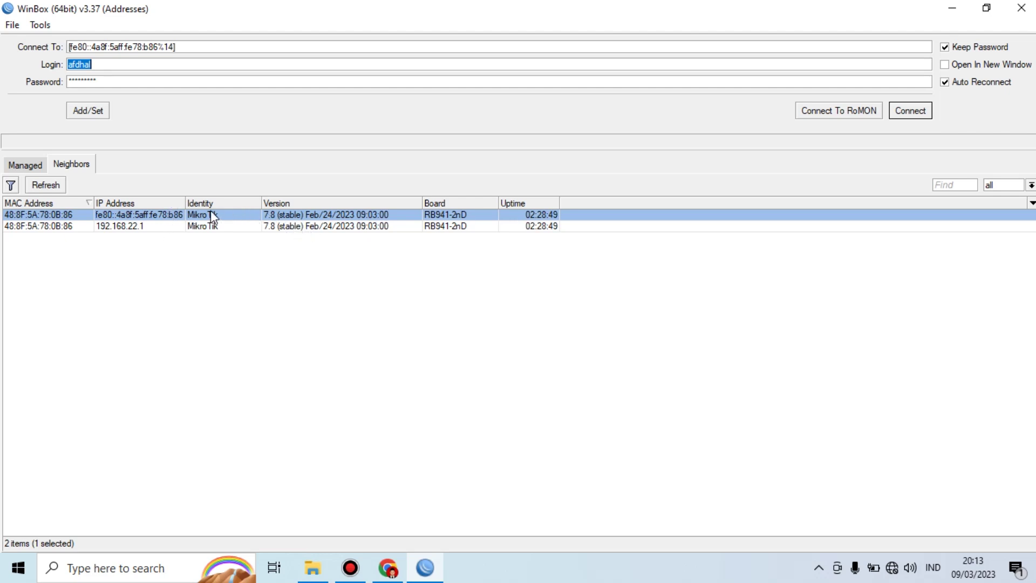
left_click_drag(94, 203, 156, 200)
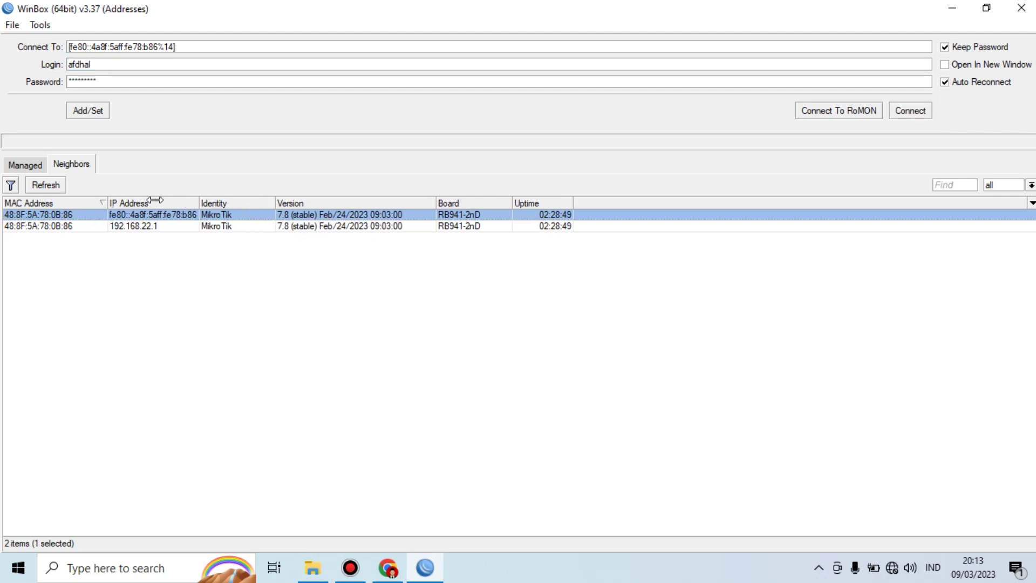
left_click_drag(245, 200, 361, 205)
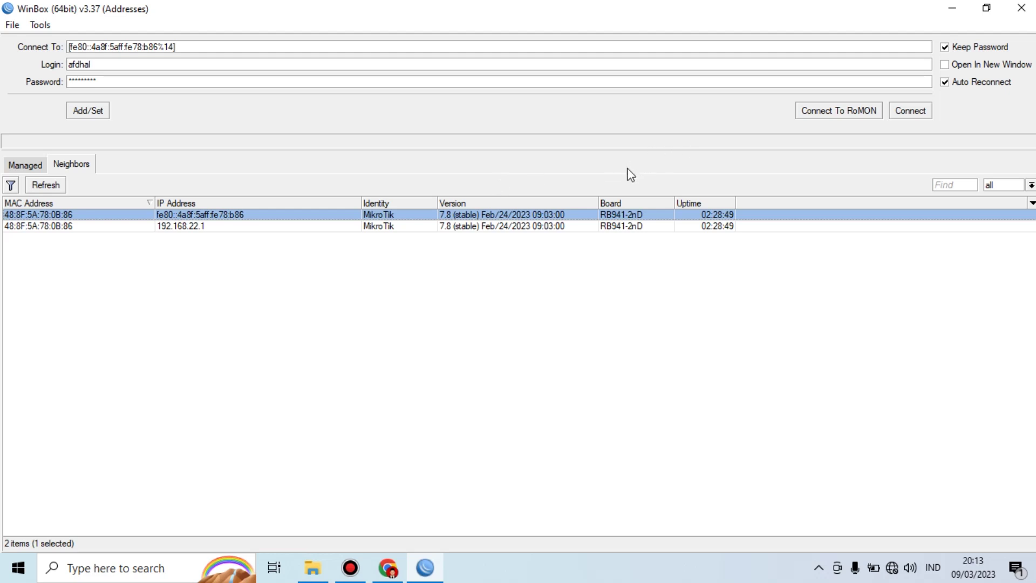
Select the 192.168.22.1 router and connect to it
left_click(178, 227)
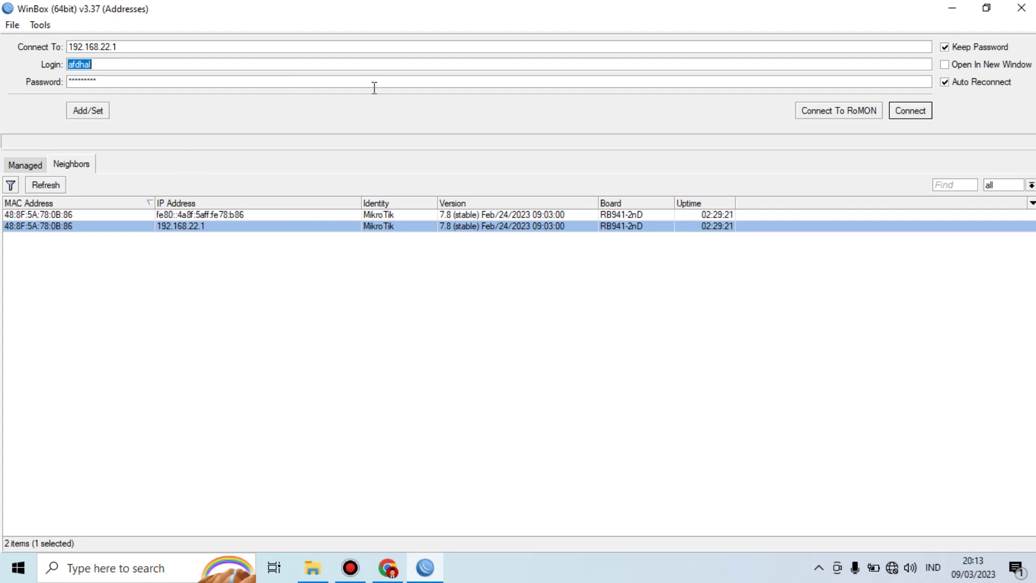
left_click(192, 227)
left_click(898, 114)
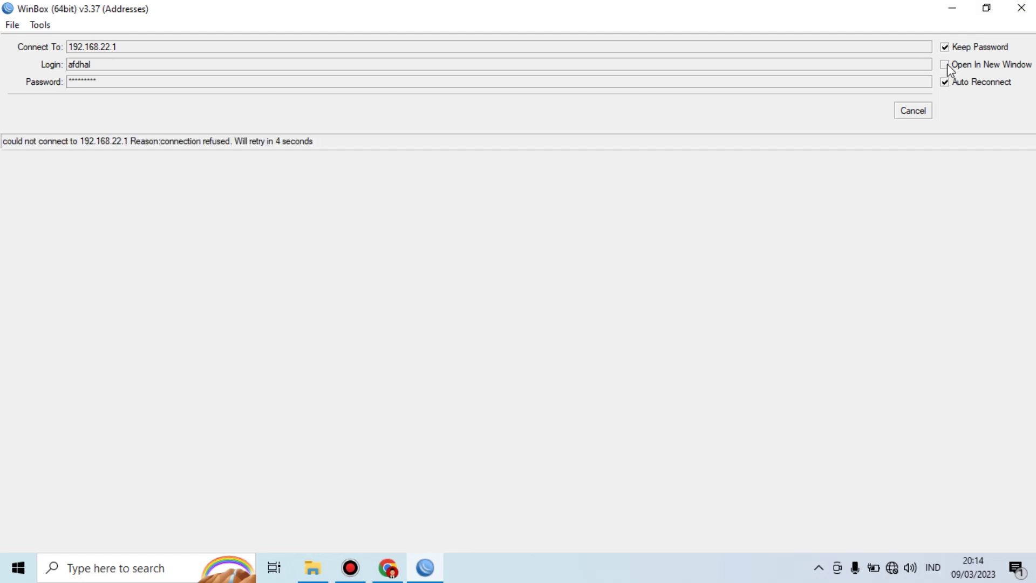
Cancel the refused auto-reconnect attempt to 192.168.22.1
left_click(916, 118)
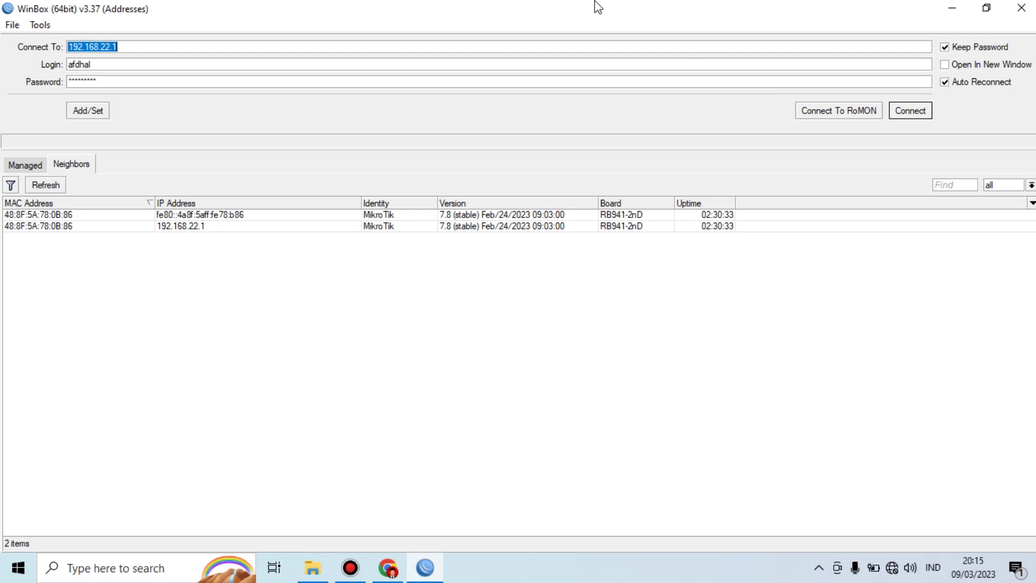
Log in to the hAP lite via MAC 48:8F:5A:78:0B:86 and close the Interface List window
mouse_move(596, 7)
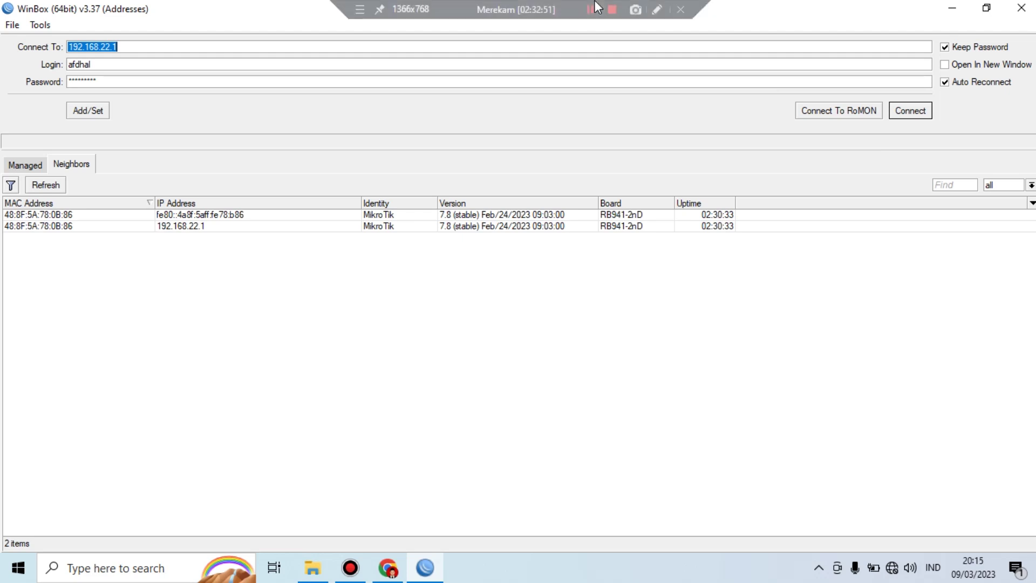
left_click(46, 238)
left_click(44, 226)
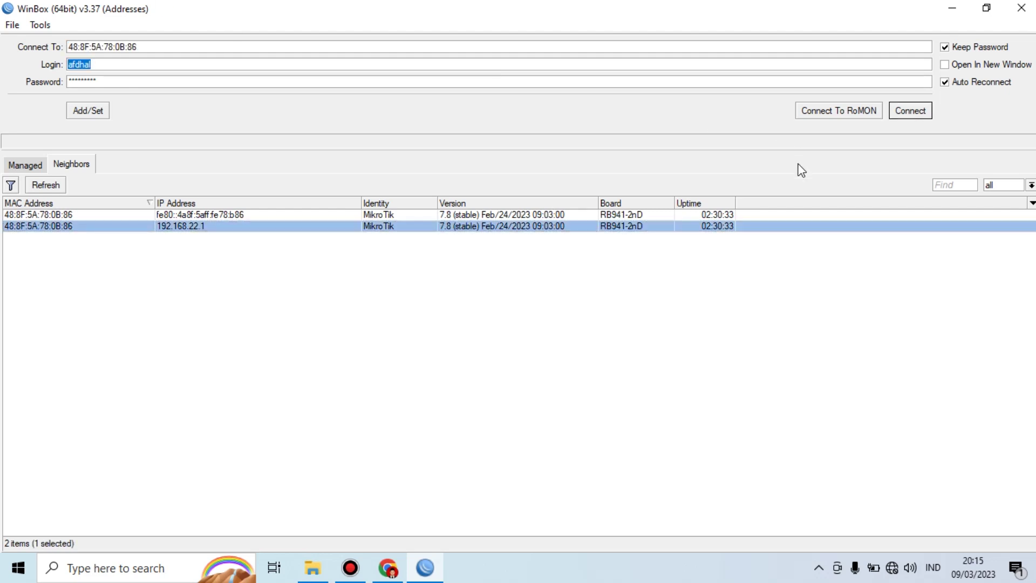
left_click(897, 116)
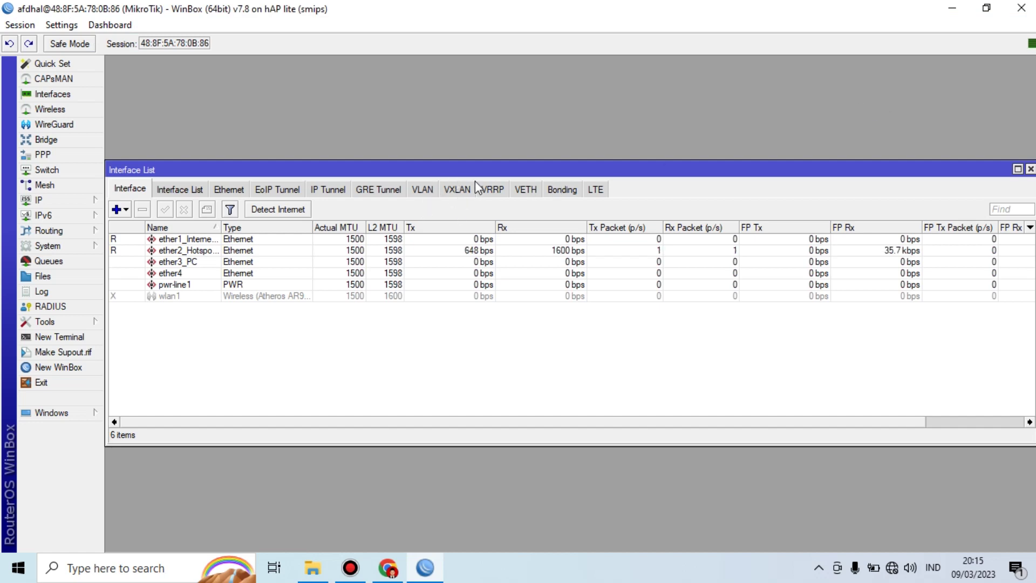
left_click(1030, 170)
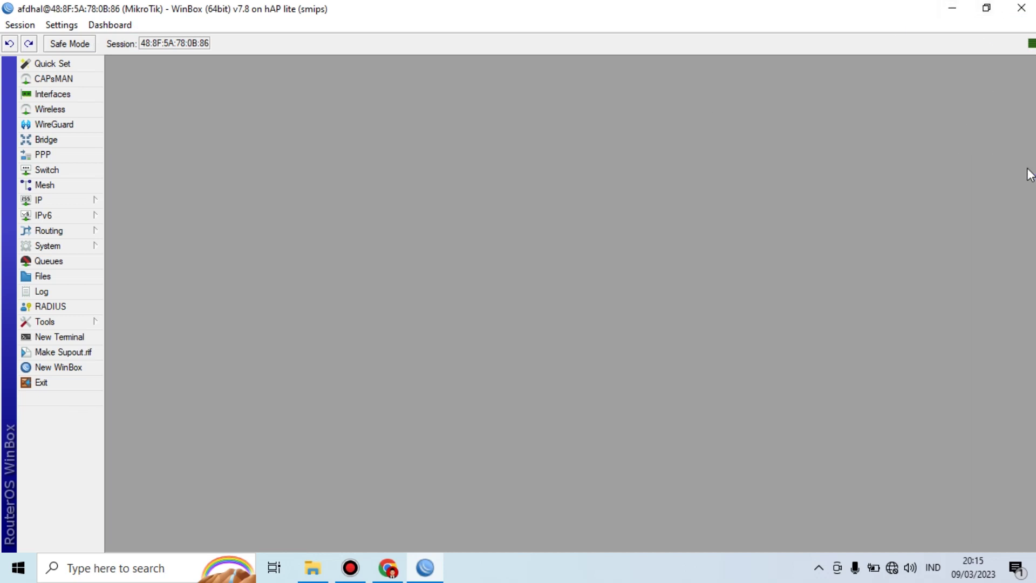
right_click(834, 46)
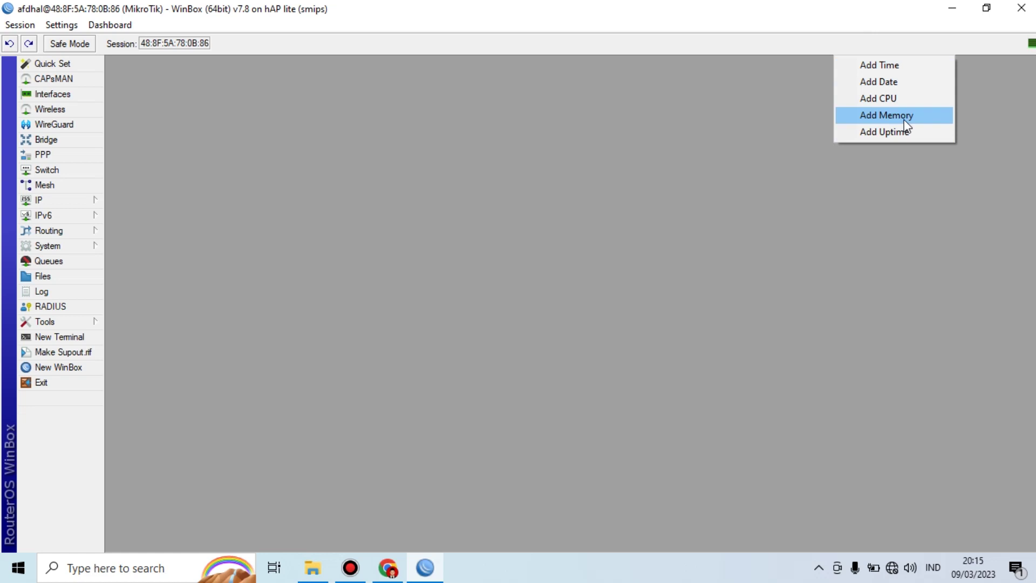
Add the router's time and date (Mar/09/2023 20:15) to the session bar, then close WinBox
left_click(894, 64)
right_click(879, 43)
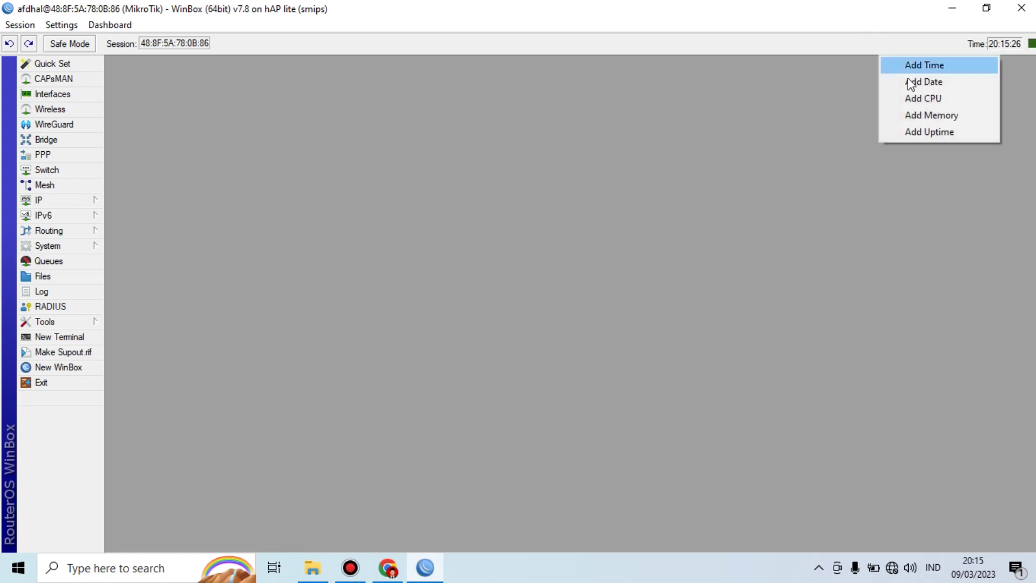
left_click(917, 82)
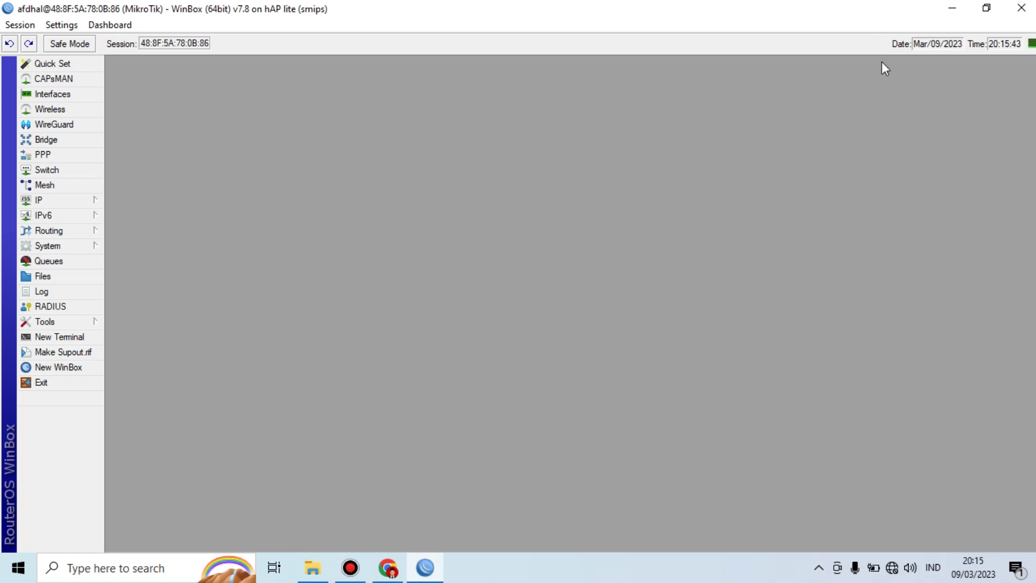
left_click(1019, 8)
right_click(543, 312)
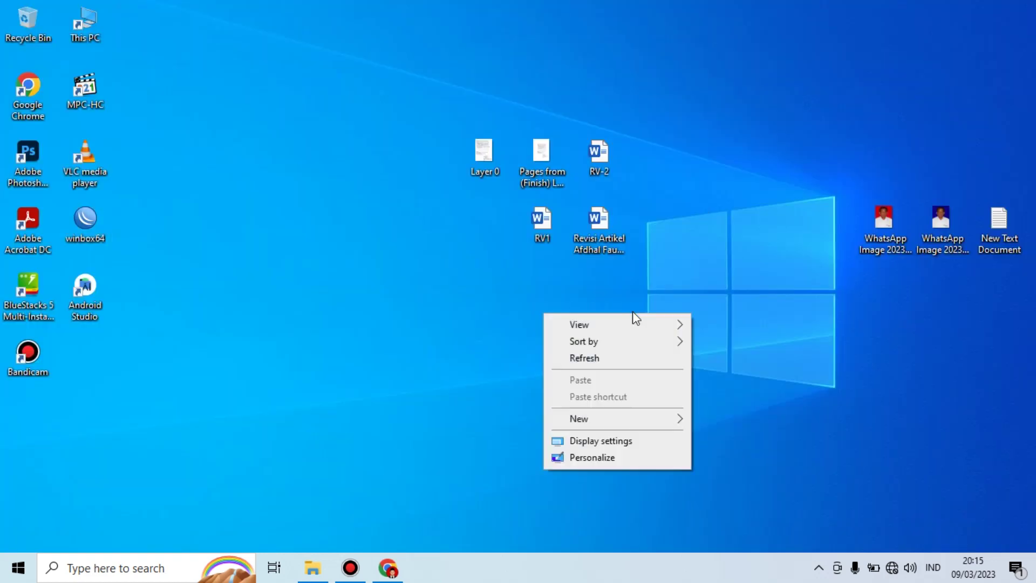
left_click(620, 360)
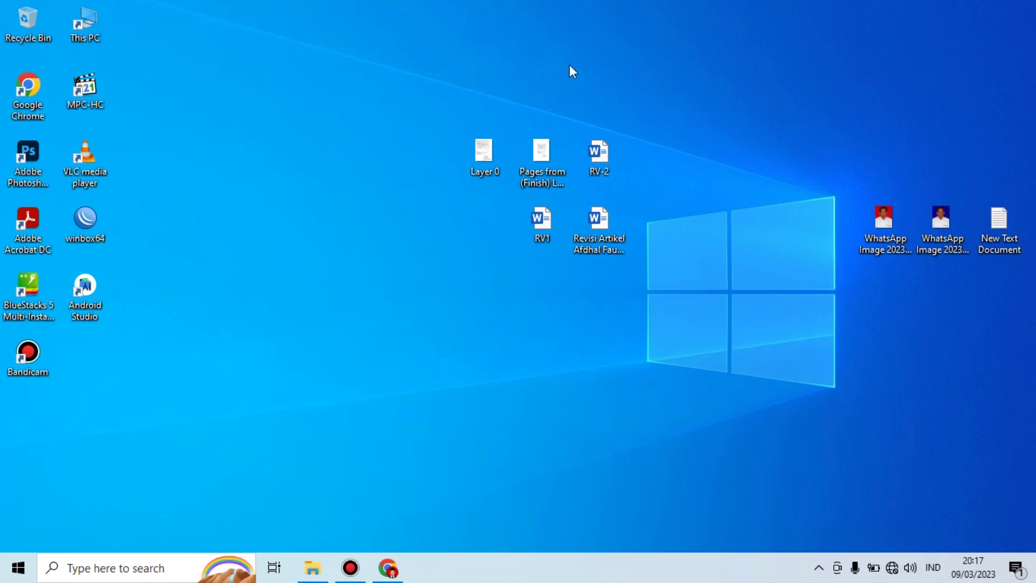
right_click(663, 100)
left_click(709, 146)
left_click(819, 566)
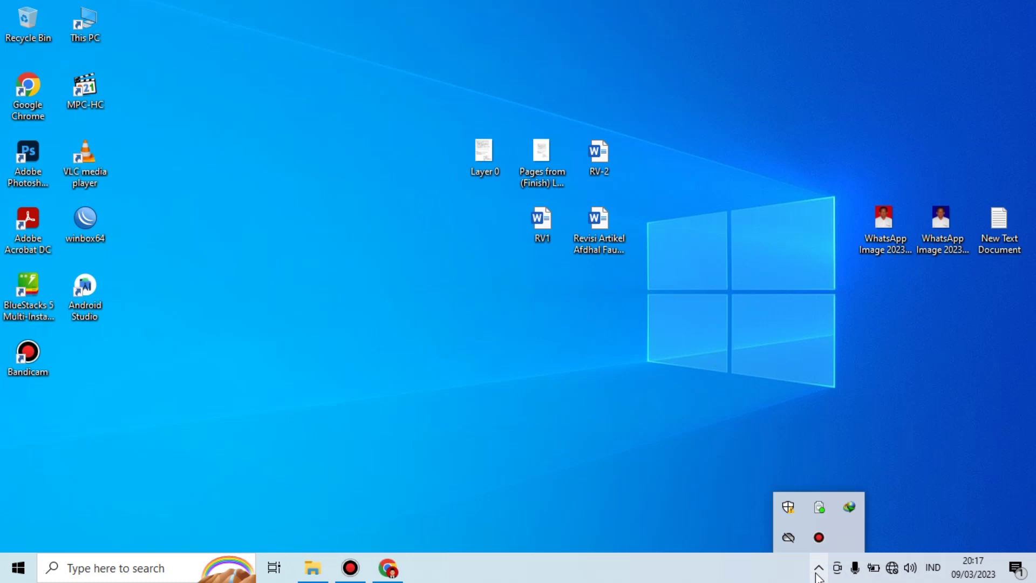
right_click(945, 456)
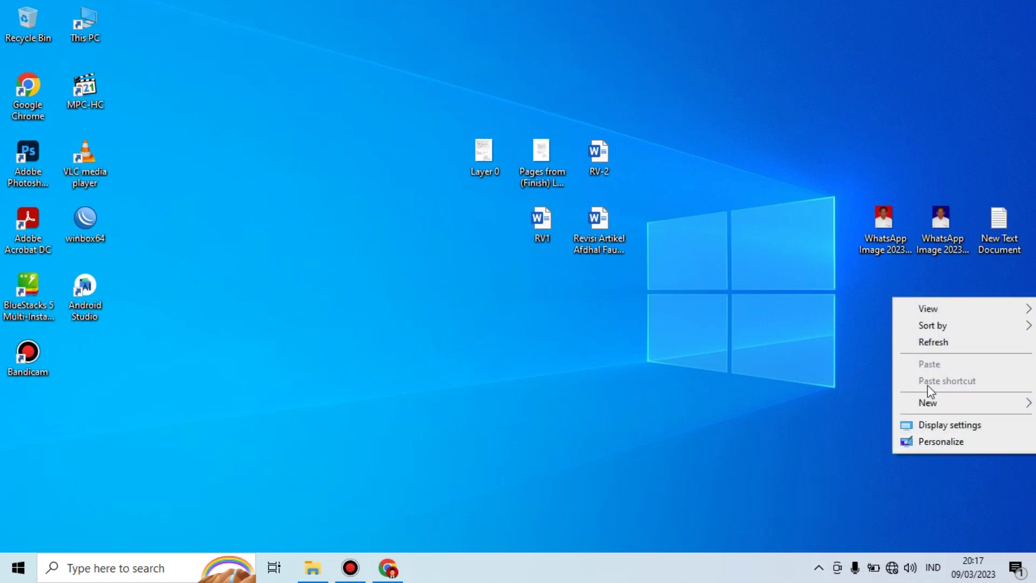
left_click(944, 344)
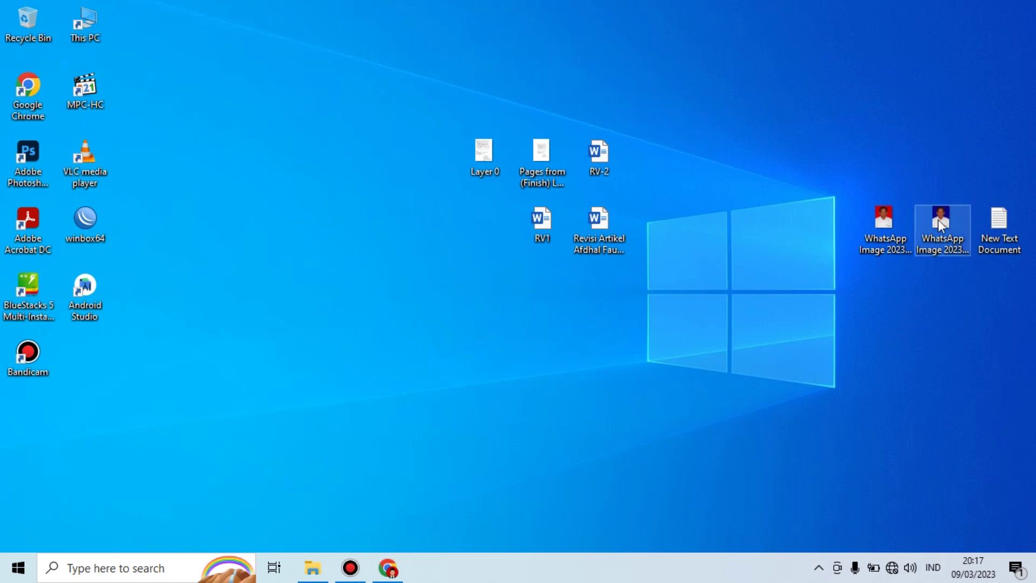
mouse_move(935, 223)
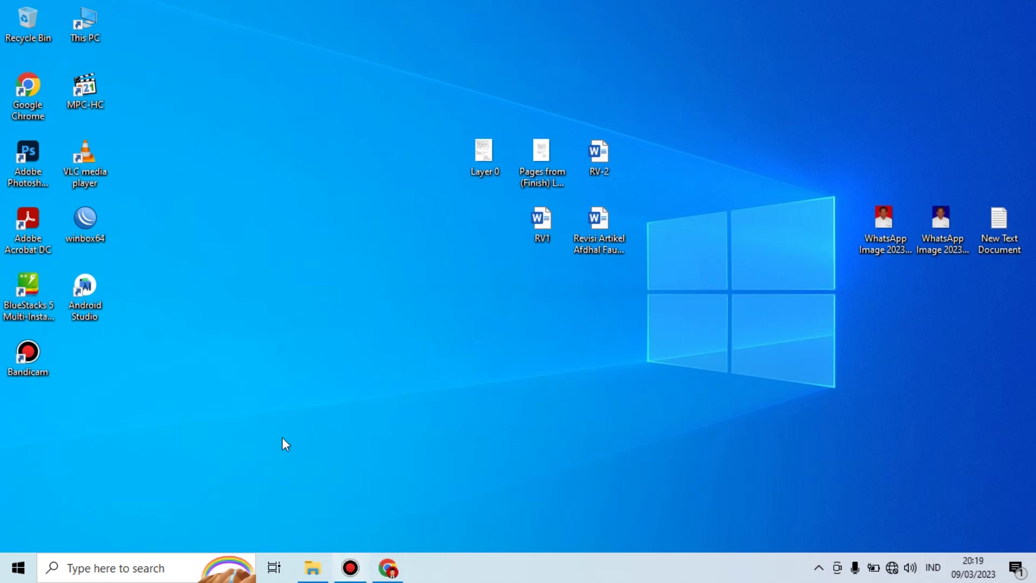
Launch WinBox, refresh the neighbor list, and connect to the hAP lite at 192.168.22.1
double_click(77, 231)
left_click(64, 187)
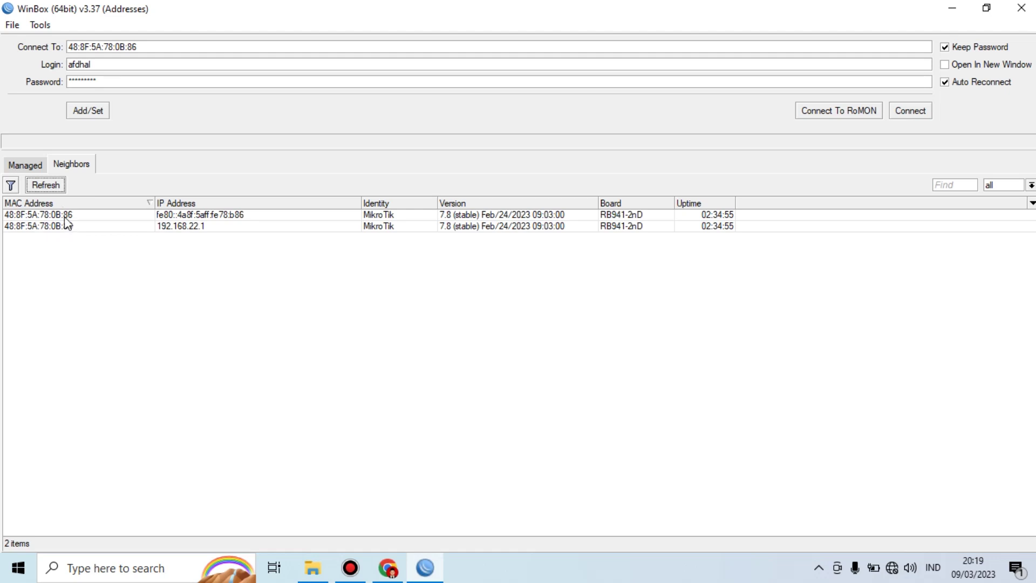
left_click(62, 218)
left_click(60, 227)
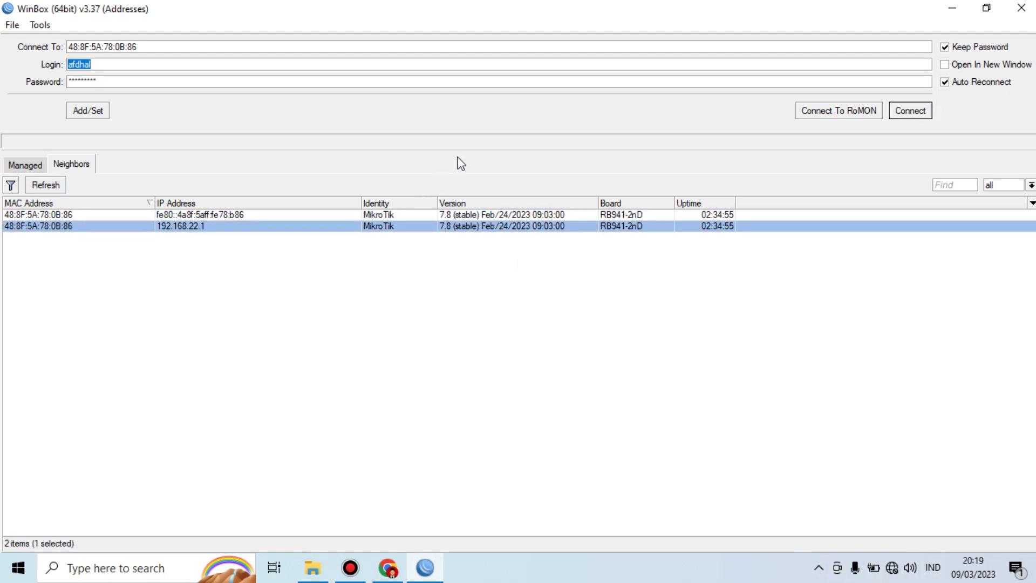
left_click(916, 111)
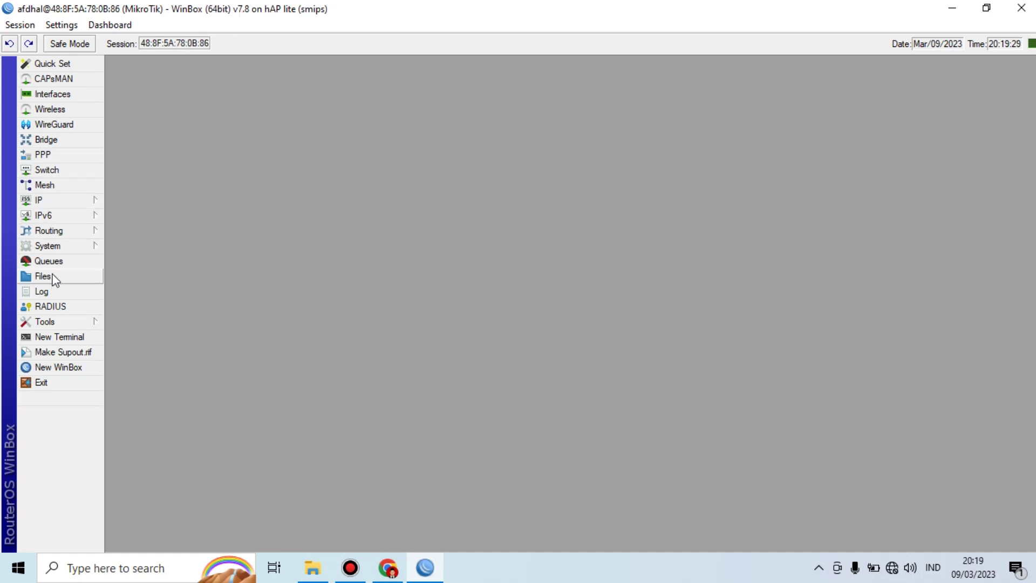
Open System > Resources to confirm RouterOS version 7.8 (stable) and the board details
left_click(60, 245)
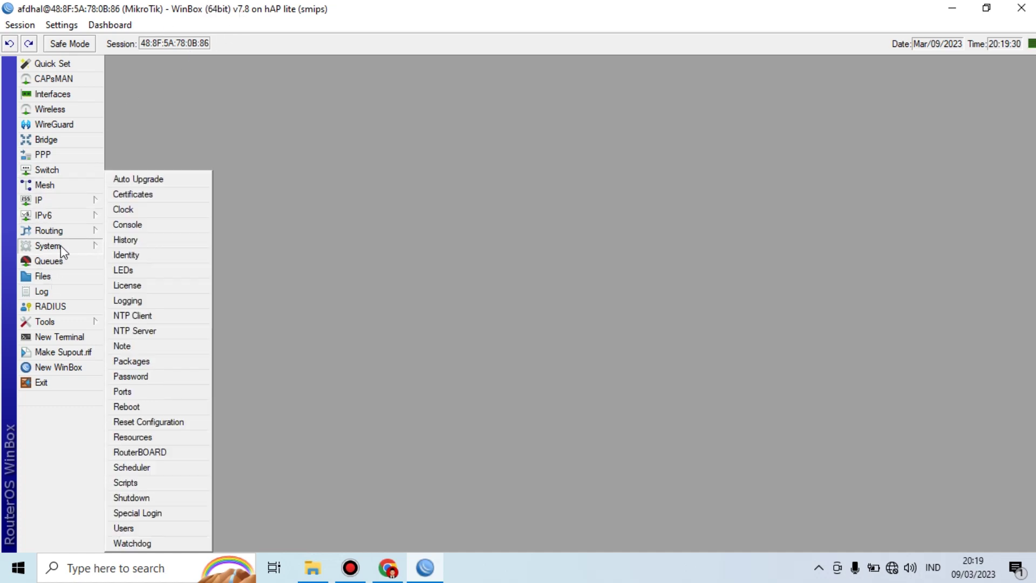
left_click(170, 436)
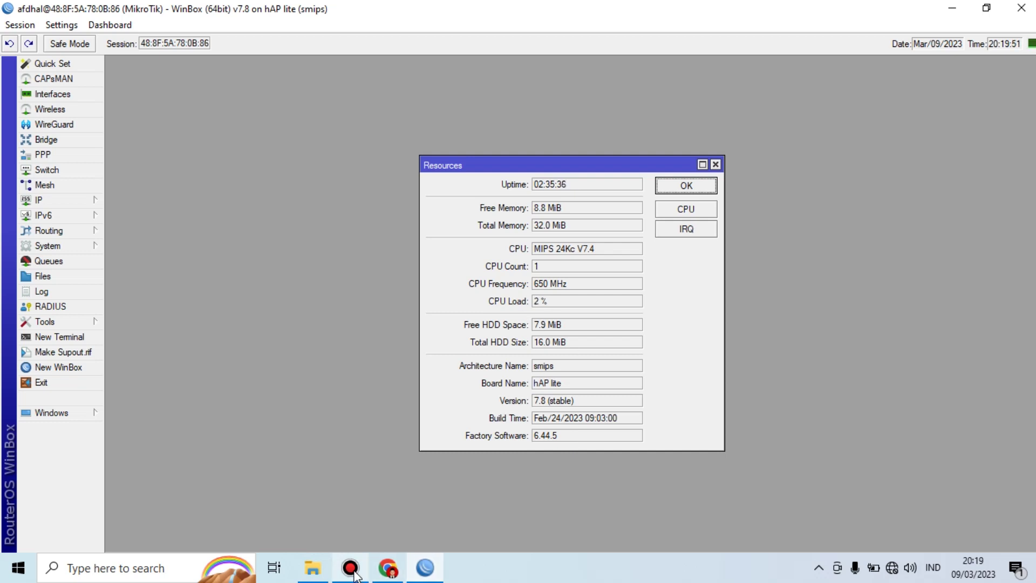
mouse_move(408, 570)
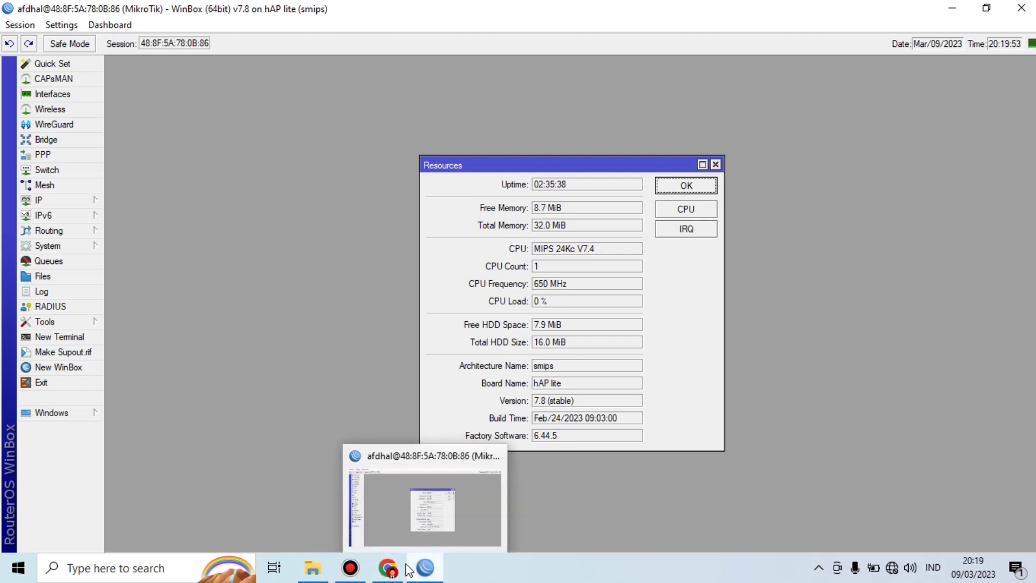
mouse_move(394, 527)
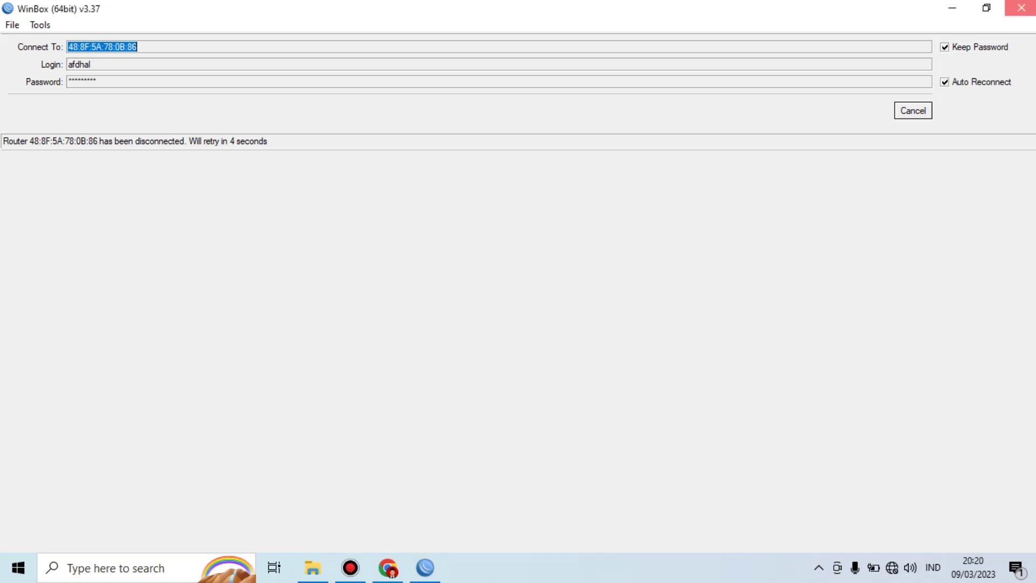
Close WinBox, check the available network connections, and open a new Chrome tab
left_click(1021, 8)
left_click(388, 571)
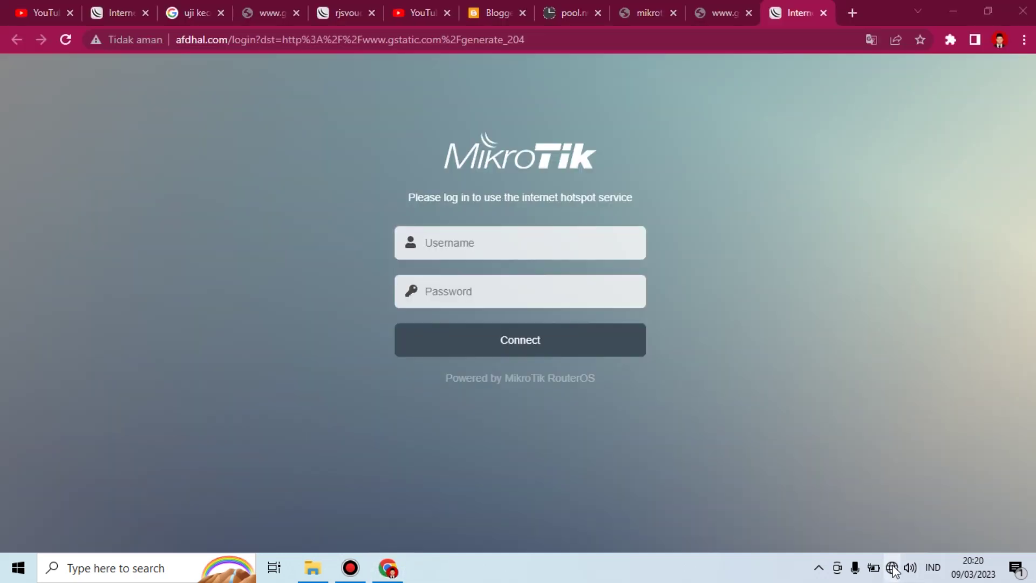
right_click(893, 572)
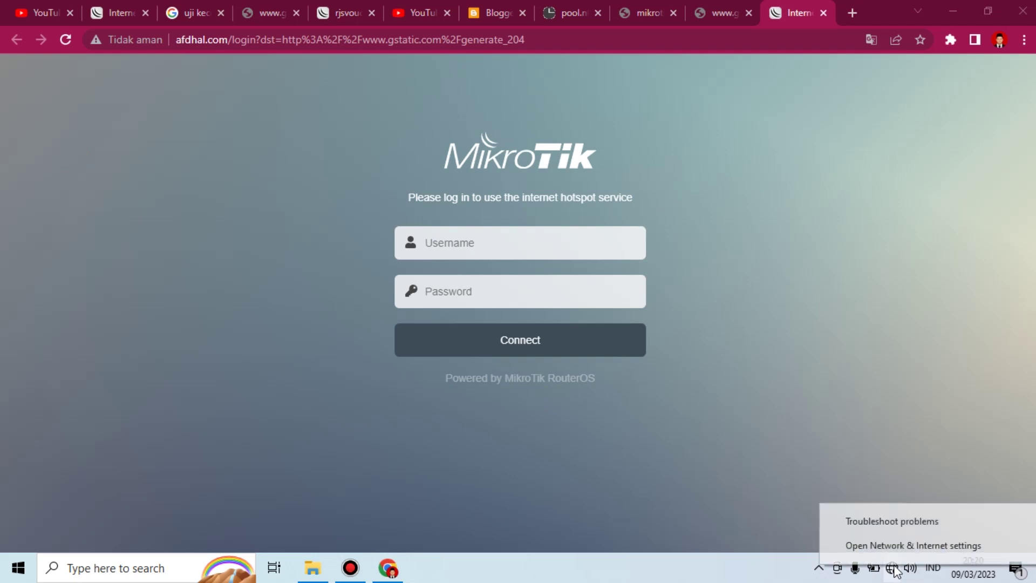
left_click(889, 474)
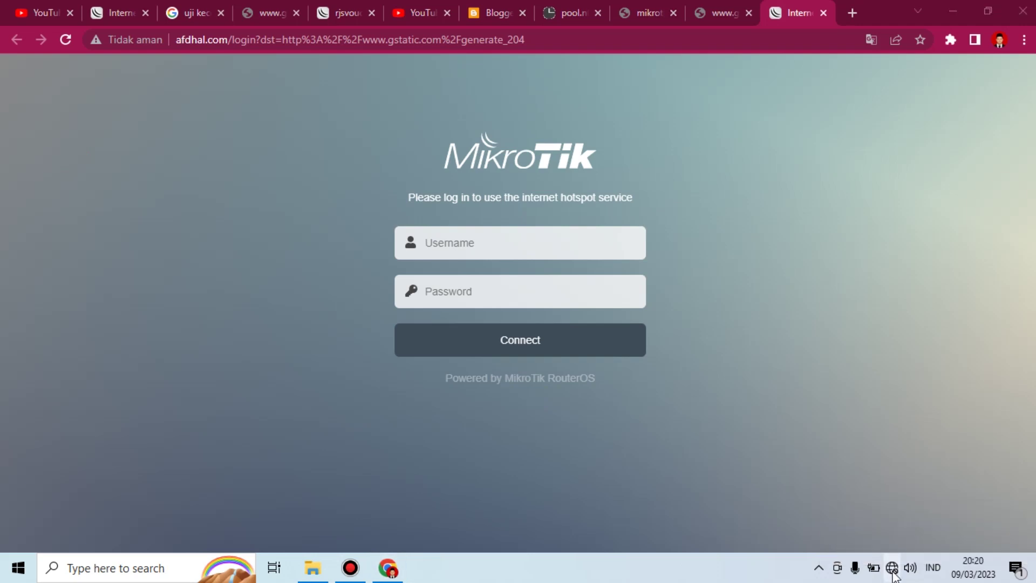
left_click(892, 571)
left_click(893, 573)
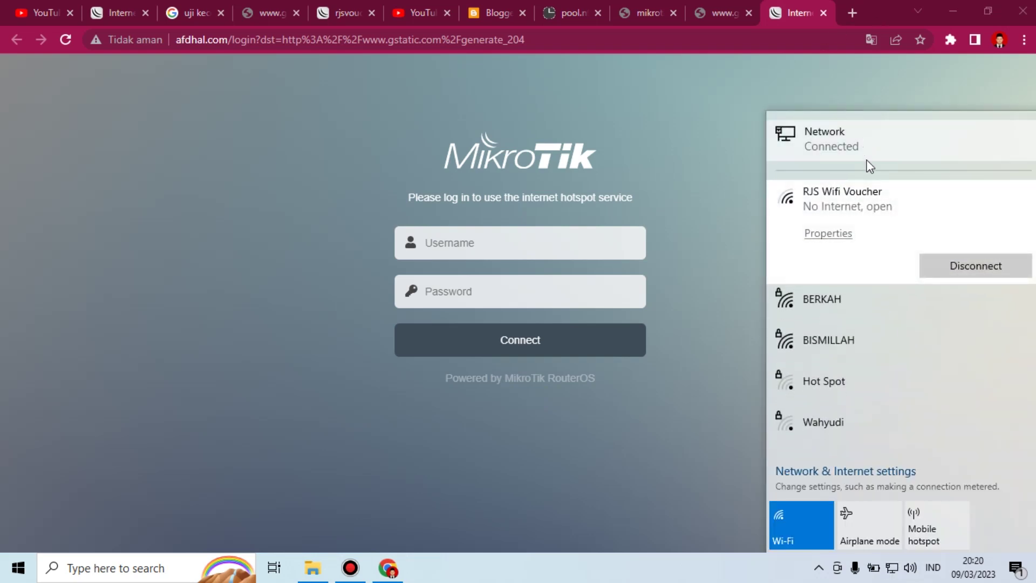
left_click(852, 13)
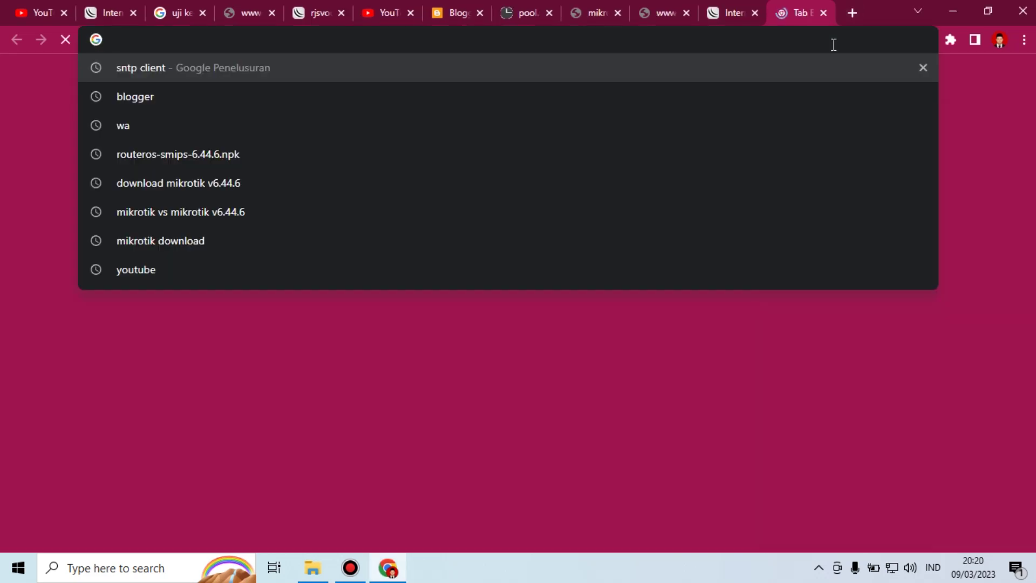
Search Google for 'download mikrotik v6.44.5' from the address bar
type("6")
key("BackSpace")
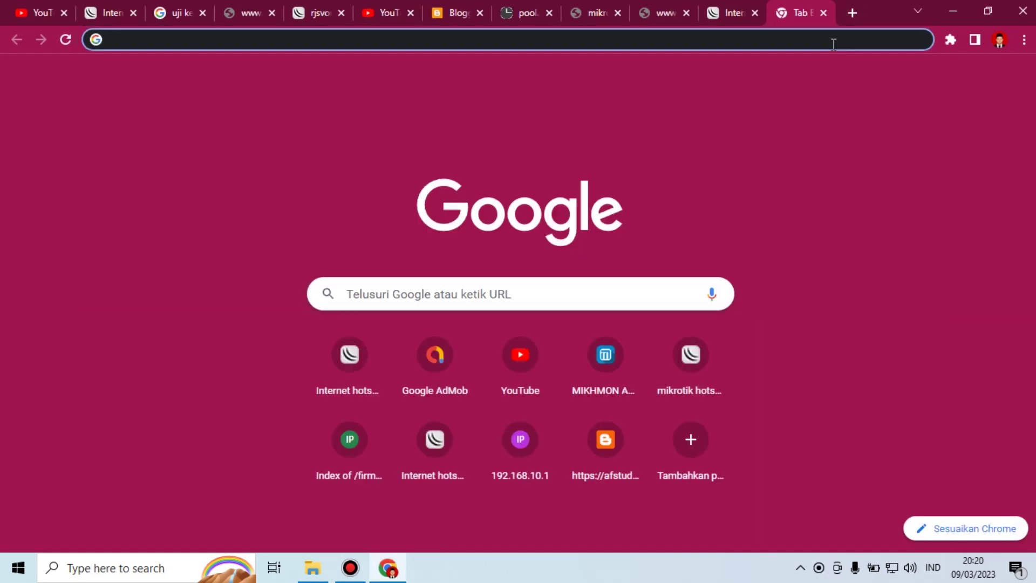
type("down")
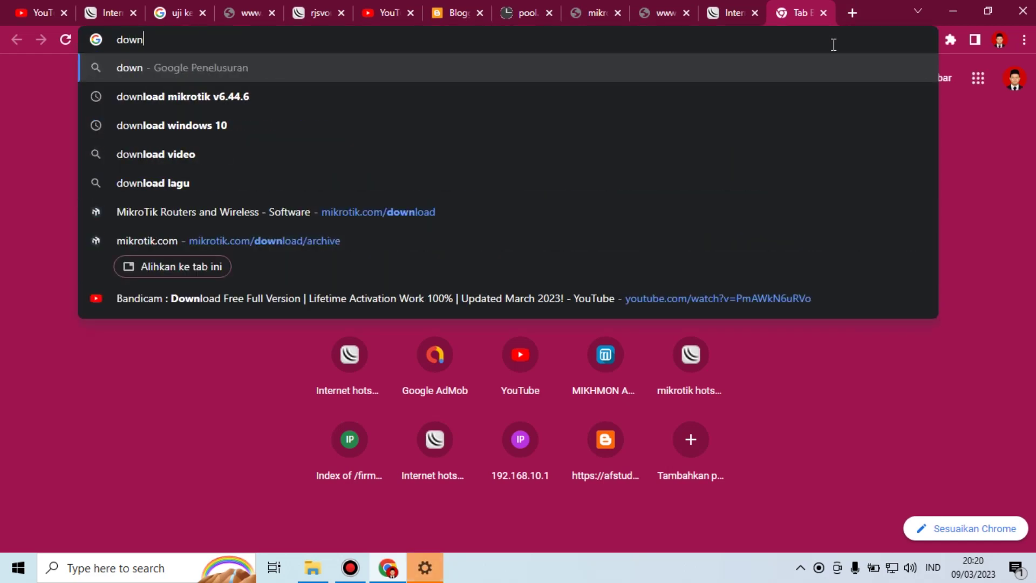
type("load mikrotik")
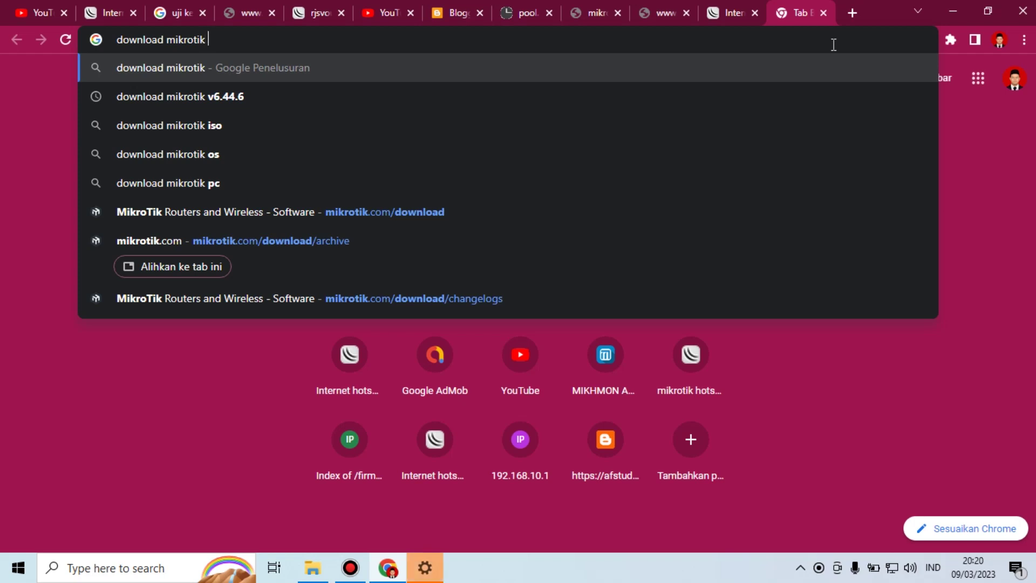
type(" 6.")
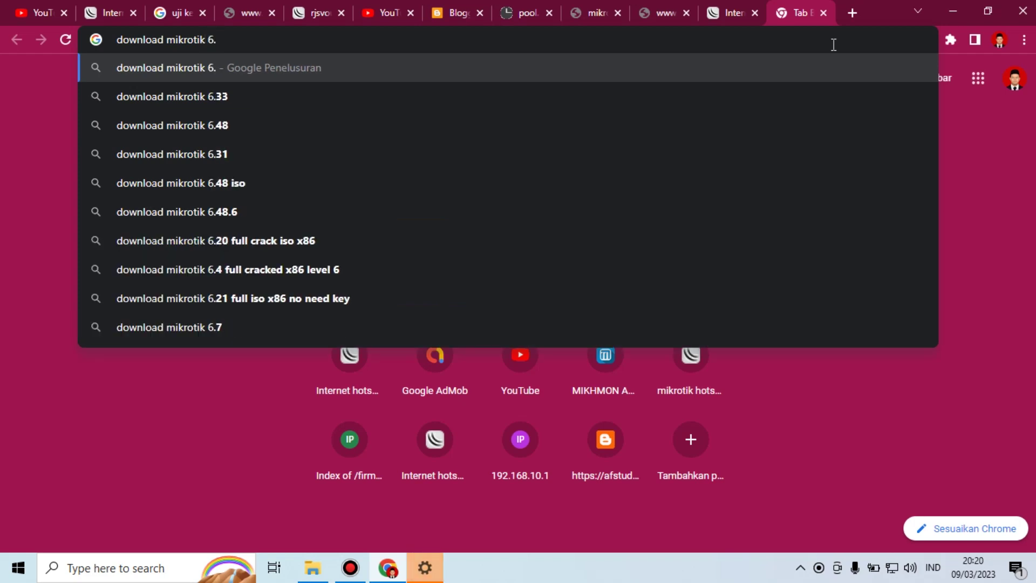
type("44.")
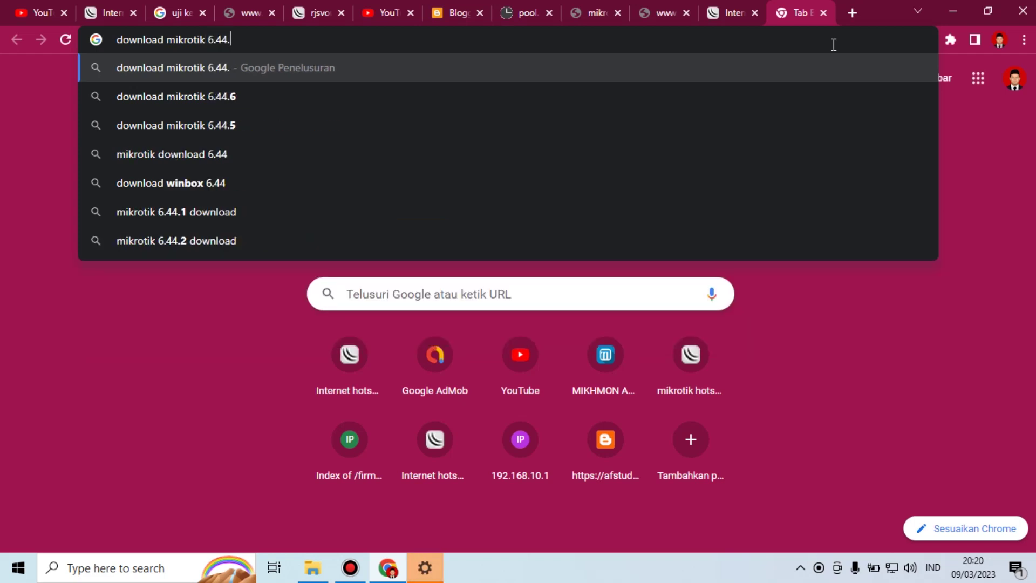
type("5")
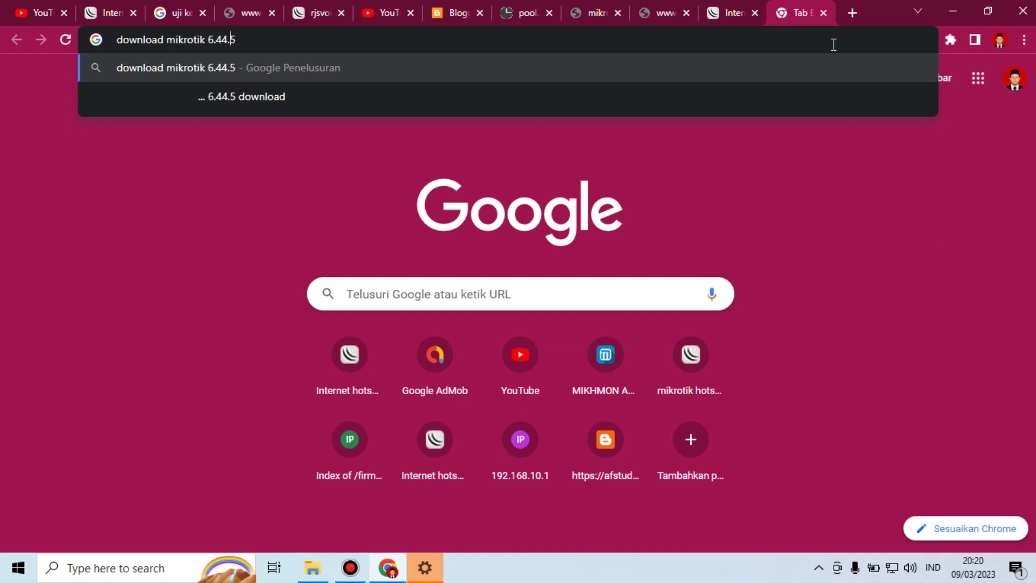
key("Left")
key("Left")
key("Left")
key("Left")
key("Left")
key("Left")
type("v")
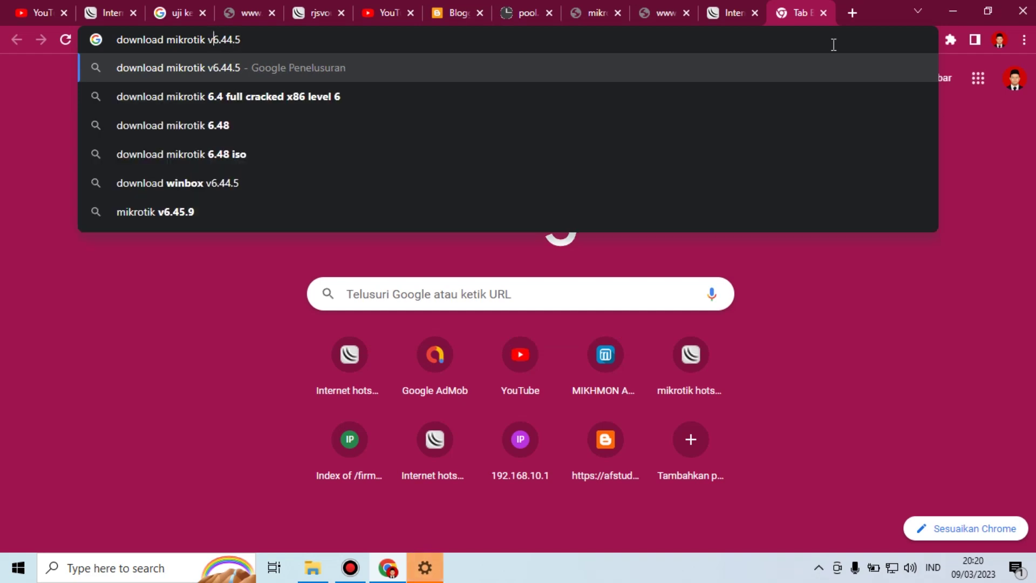
key("Return")
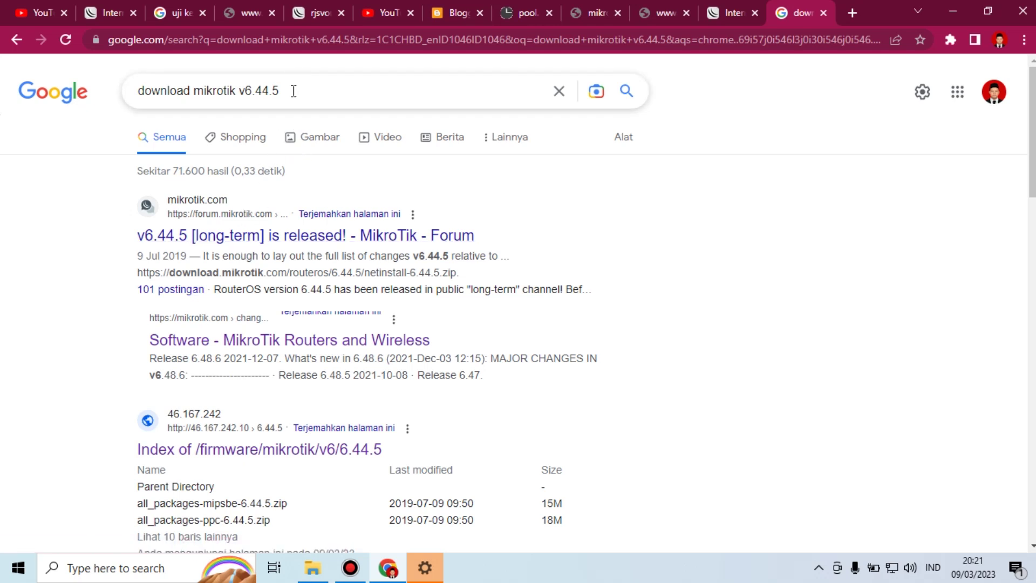
Search again for just 'download mikrotik', then switch to the YouTube tab
left_click_drag(292, 91, 237, 99)
key("BackSpace")
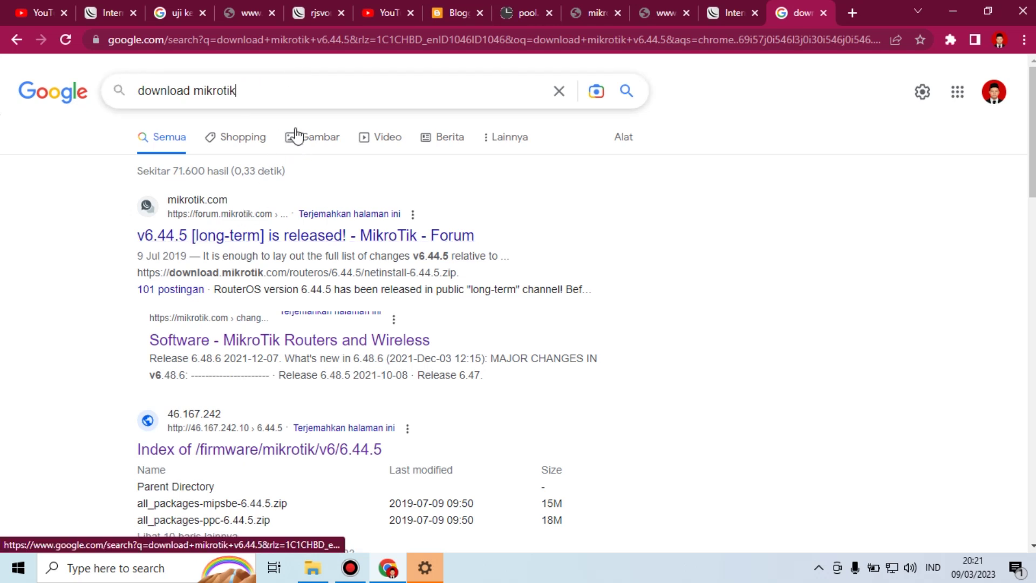
key("Return")
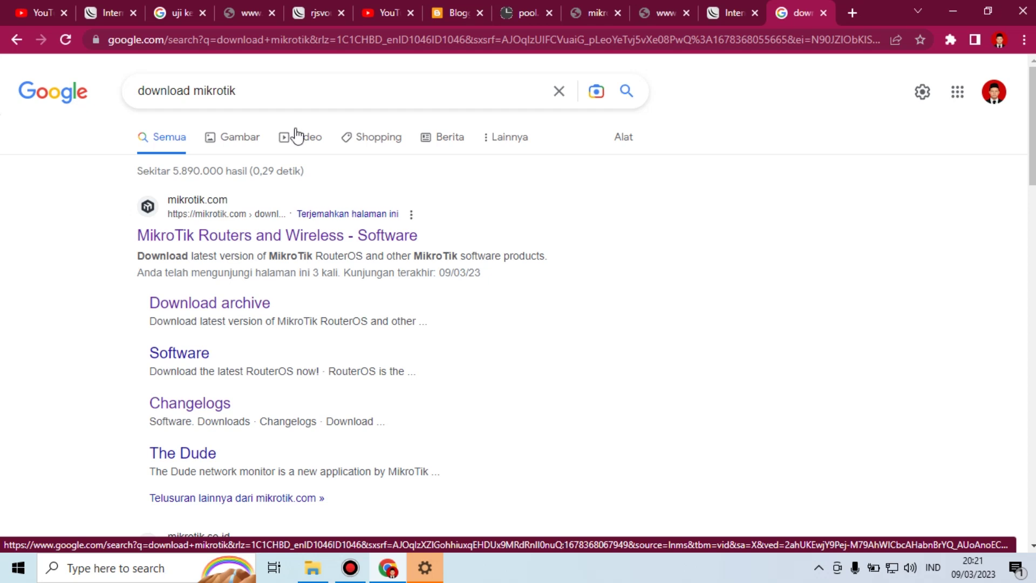
left_click(27, 2)
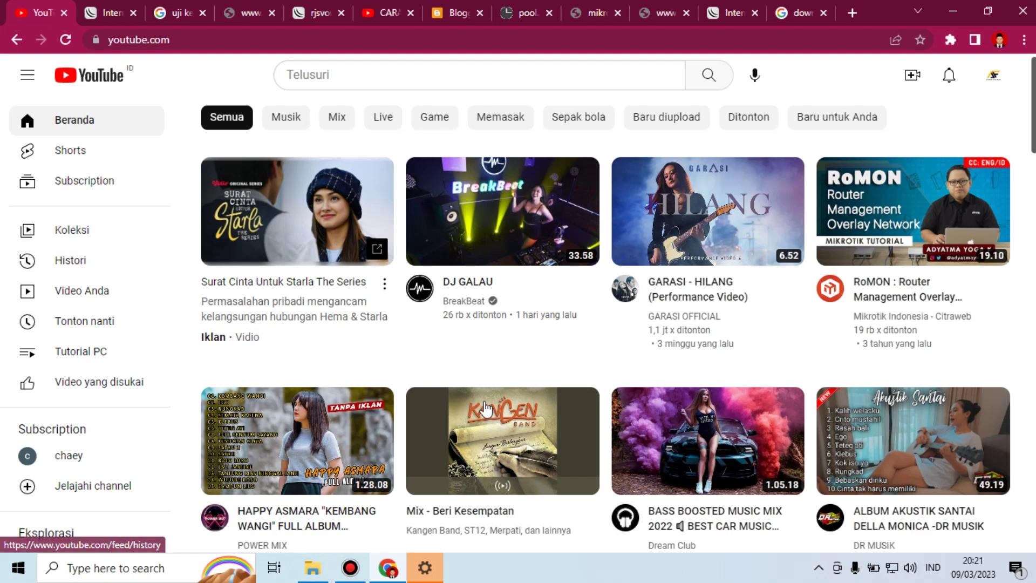
Scroll the YouTube home feed and play the Mix - Beri Kesempatan video
scroll(482, 406, "down", 4)
left_click(455, 250)
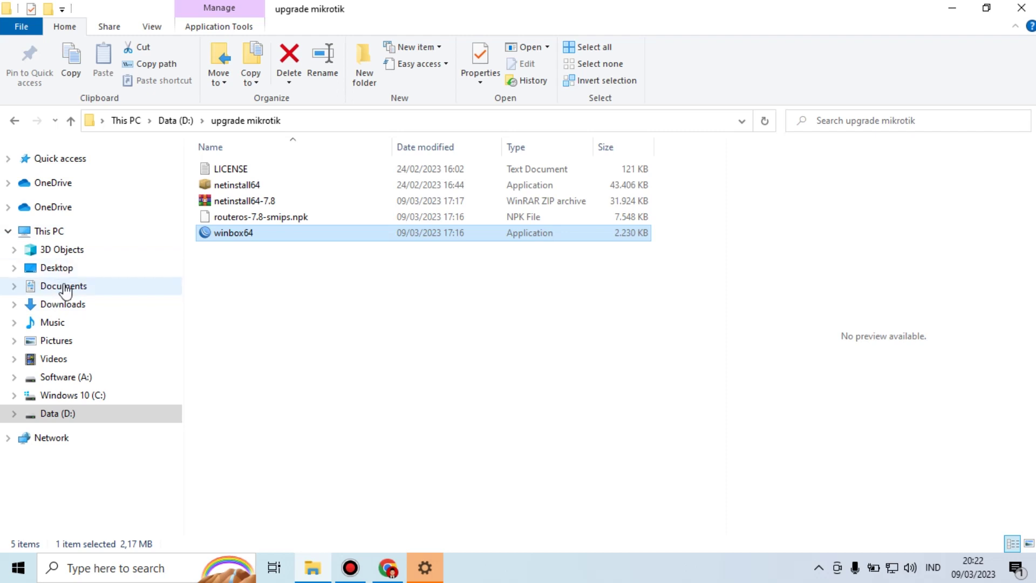
Open the Data (D:) drive from This PC in File Explorer
left_click(93, 236)
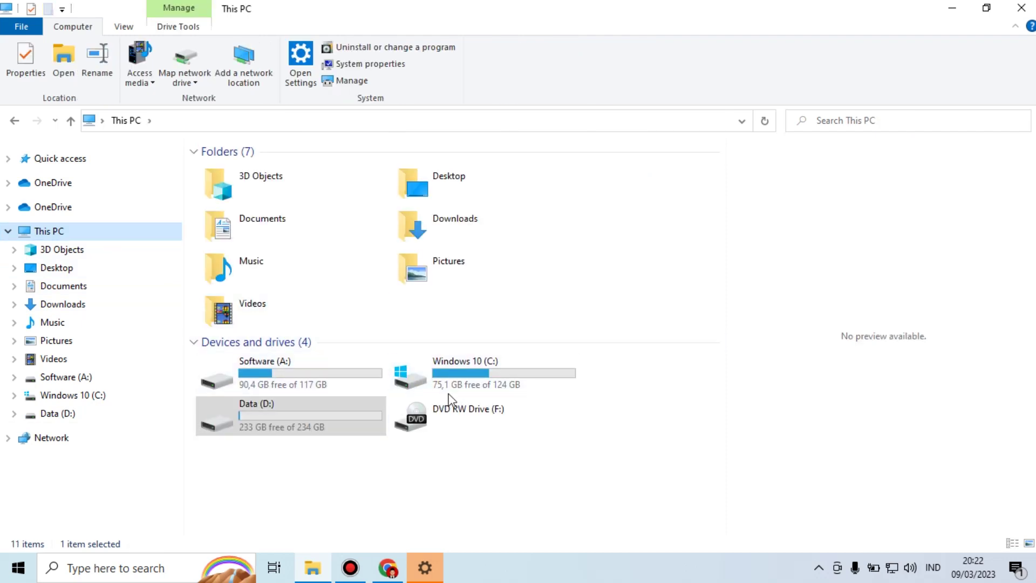
left_click(434, 380)
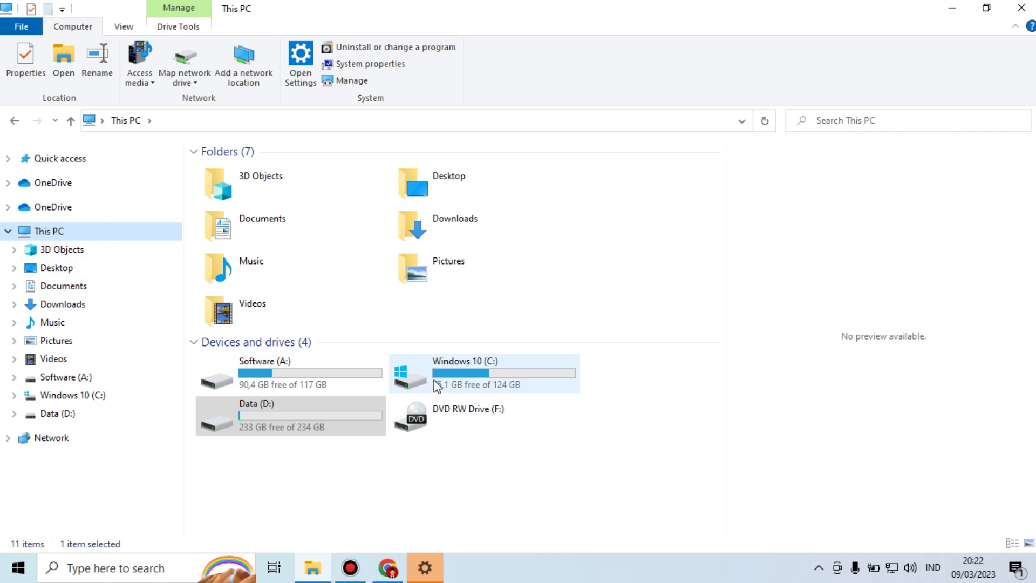
double_click(338, 417)
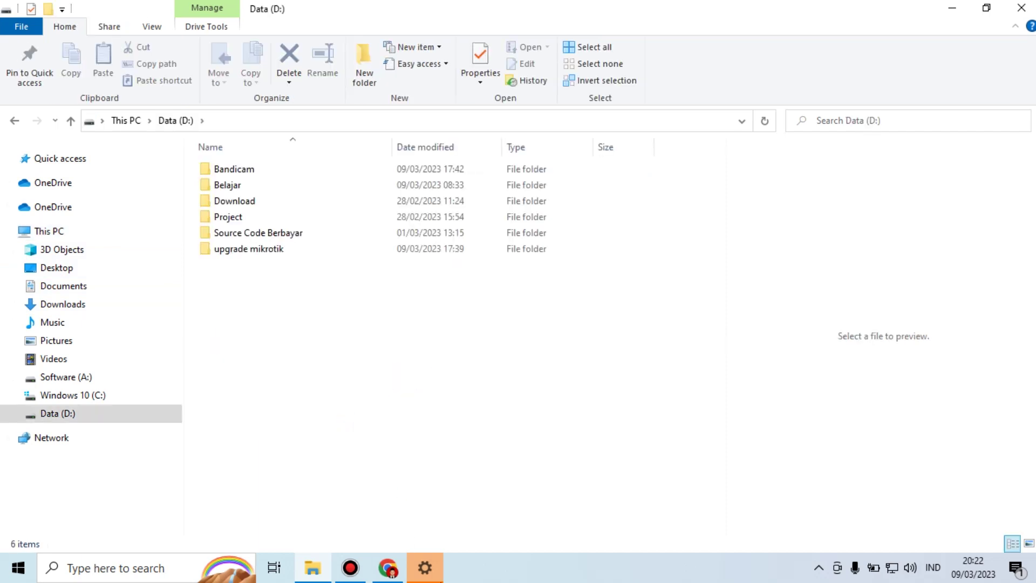
Bring the Ethernet settings forward, then return to the YouTube window in Chrome
left_click(438, 577)
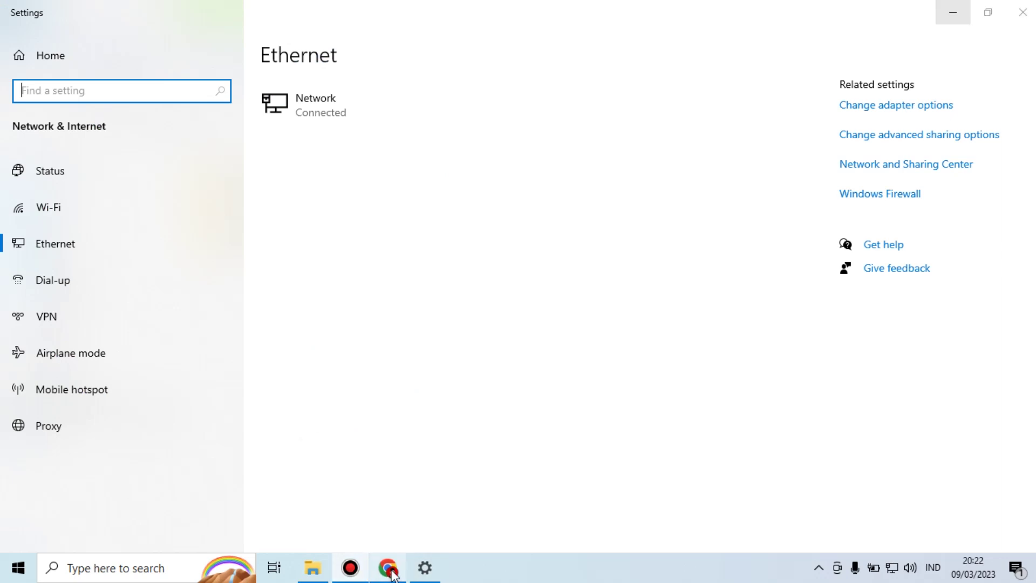
mouse_move(388, 570)
left_click(377, 460)
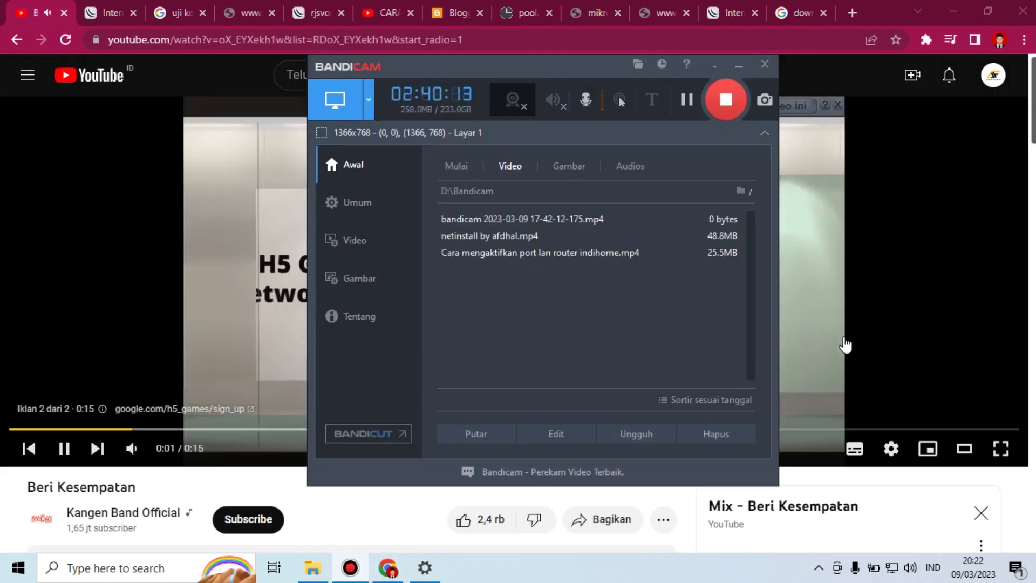